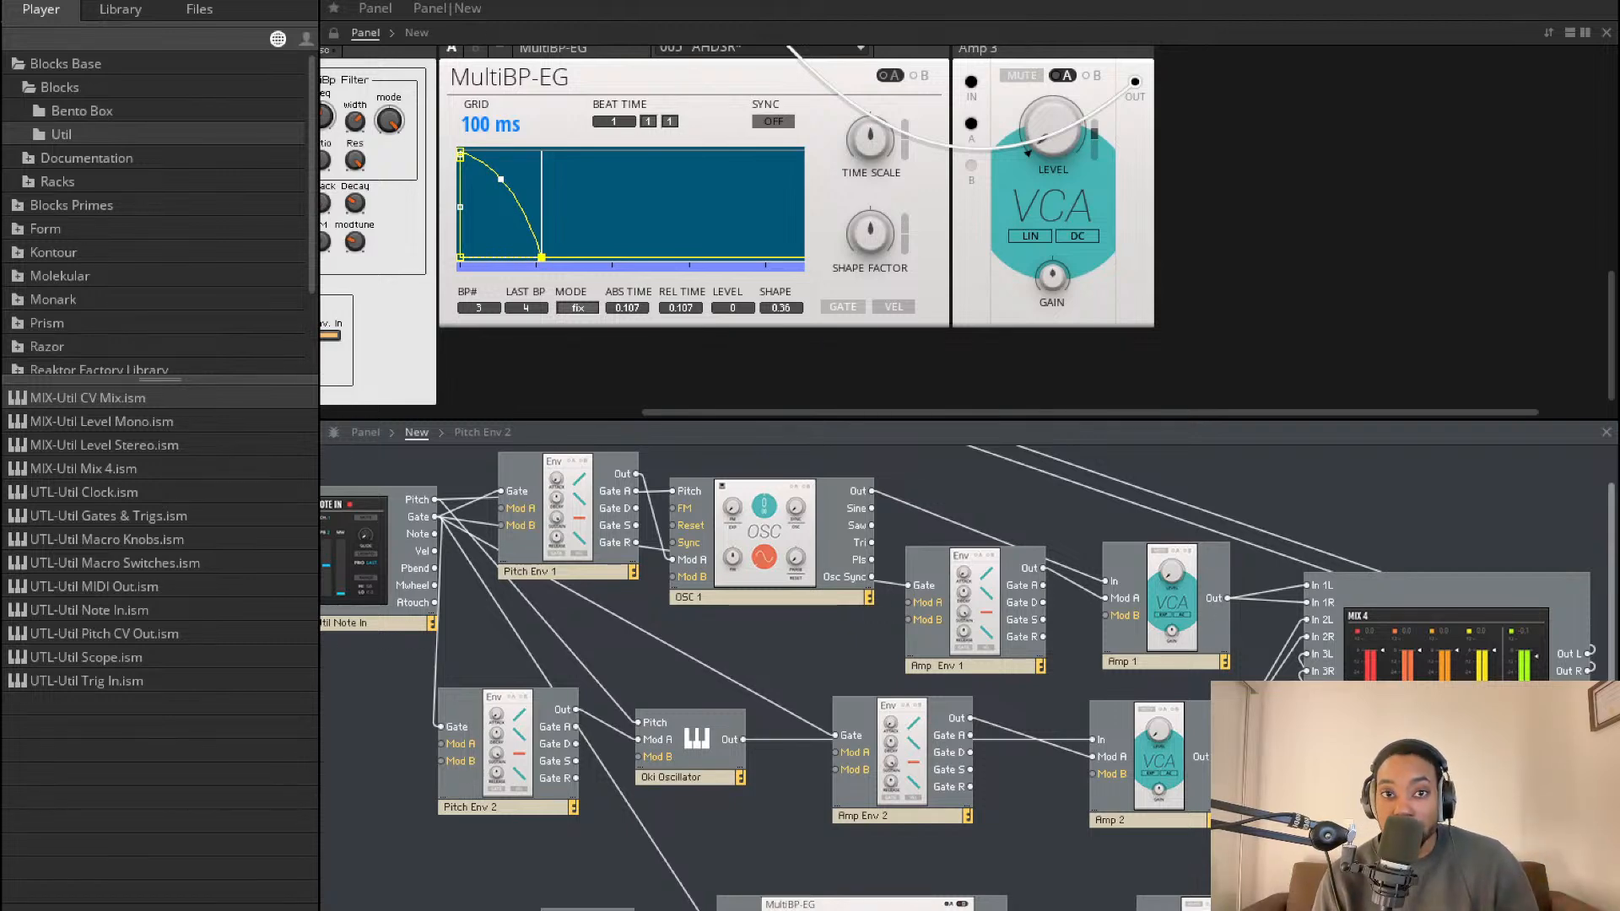
# Look over the drum patch's panel, from Note In and OSC 1 through the Oki Oscillator row to MultiBP-EG and Amp 3
pyautogui.hscroll(-2, 781, 645)
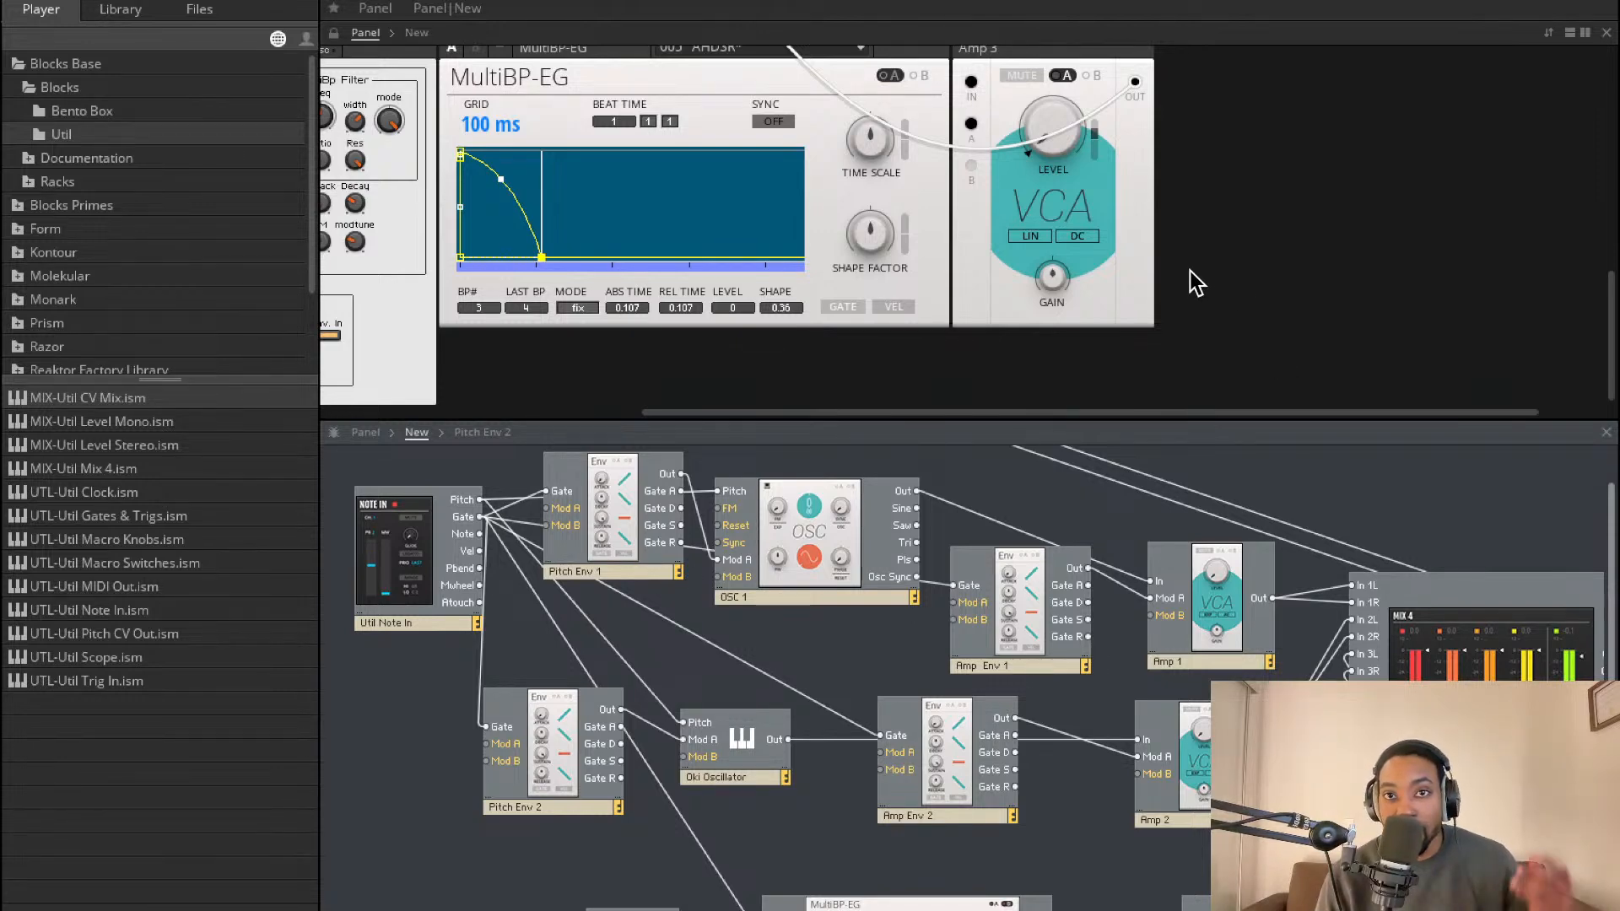
pyautogui.scroll(10, 1189, 271)
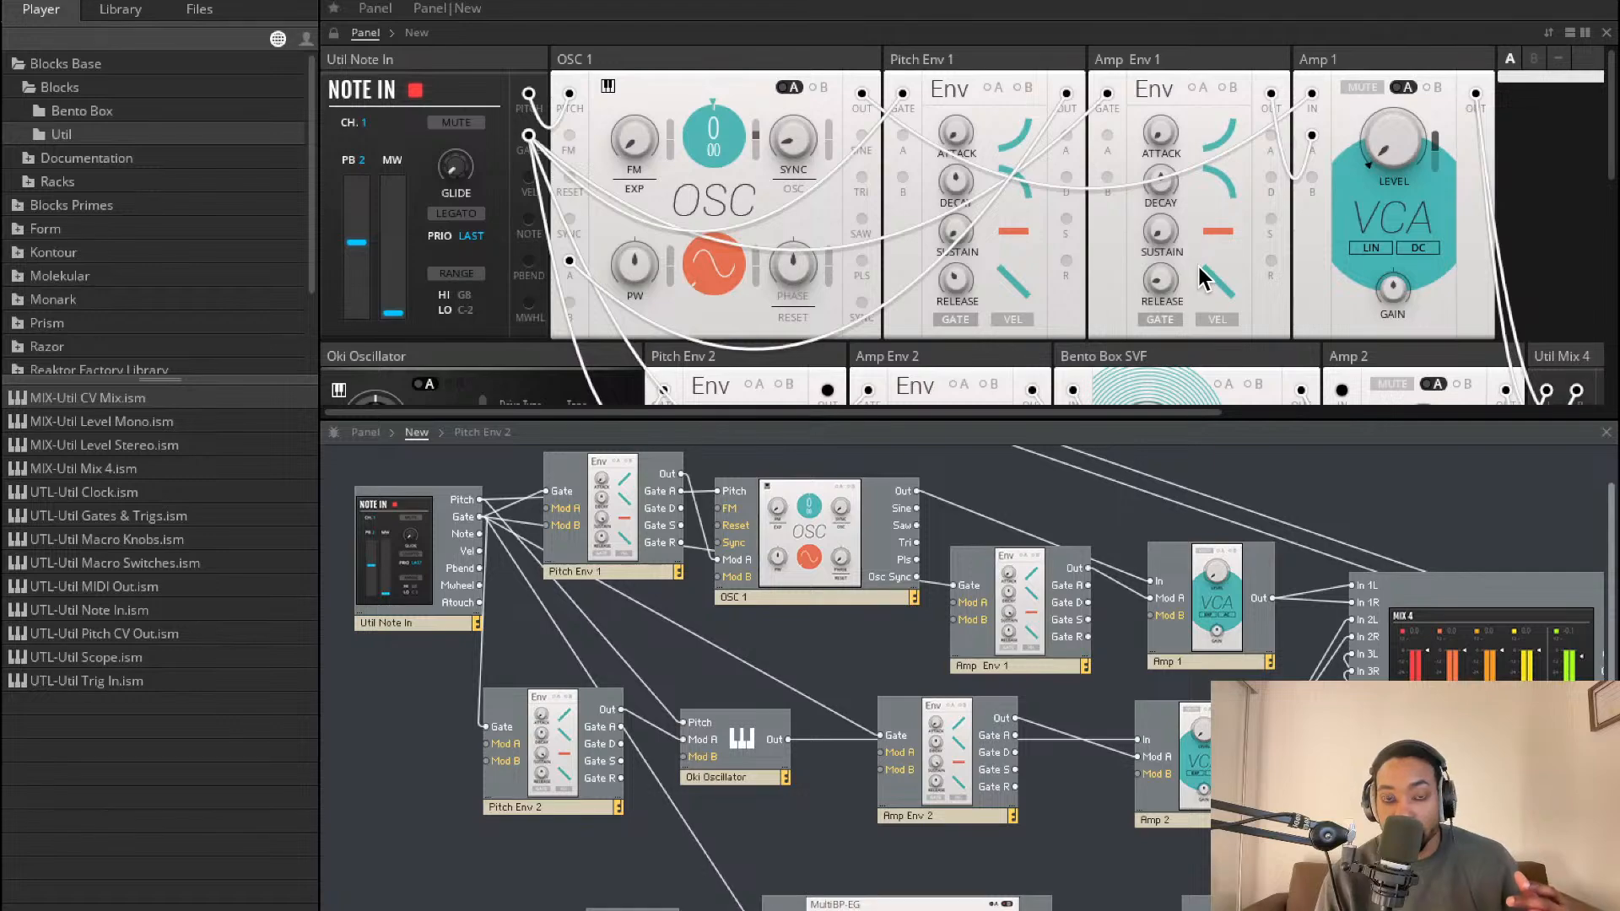
pyautogui.scroll(-5, 1202, 278)
pyautogui.hscroll(2, 1197, 268)
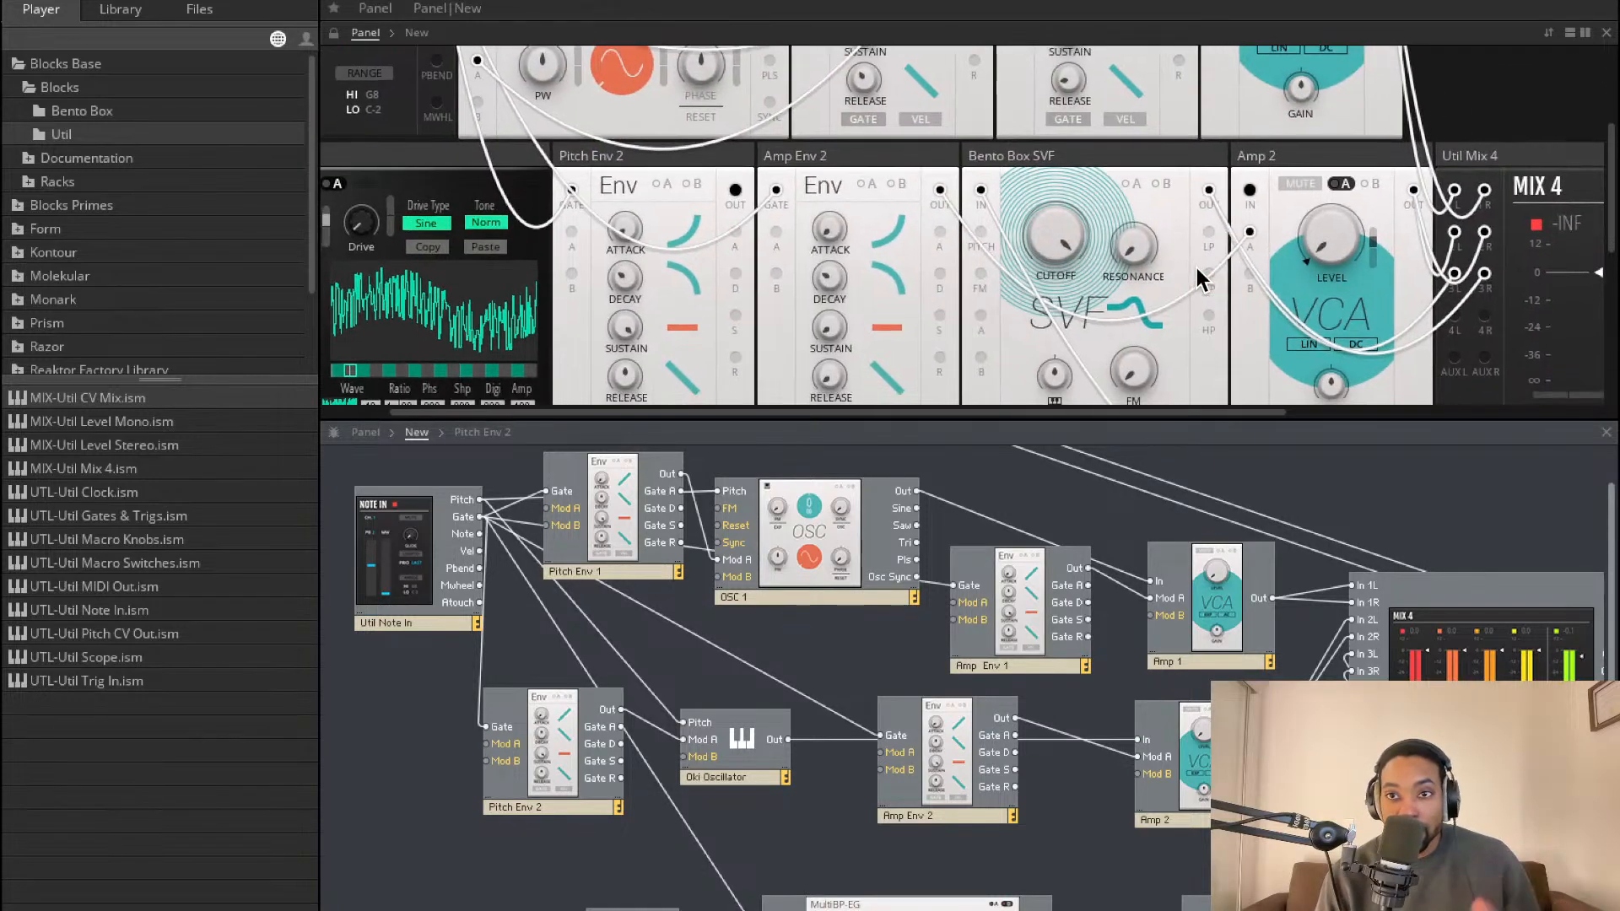
pyautogui.hscroll(2, 1249, 262)
pyautogui.scroll(-5, 1282, 257)
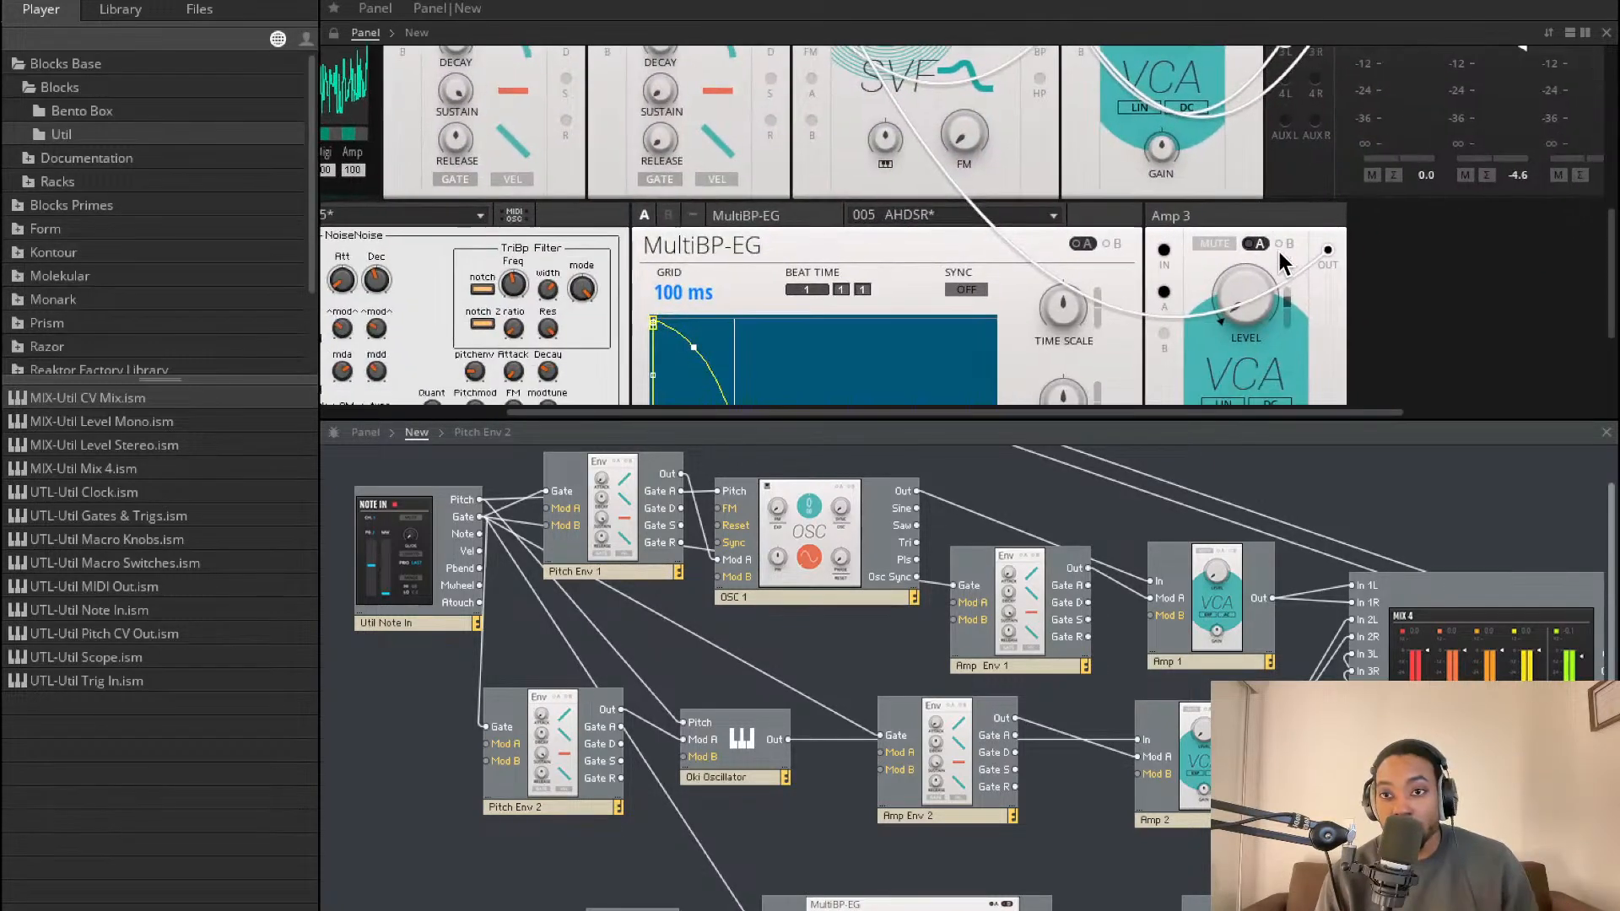
pyautogui.hscroll(-3, 1274, 249)
pyautogui.scroll(5, 1277, 254)
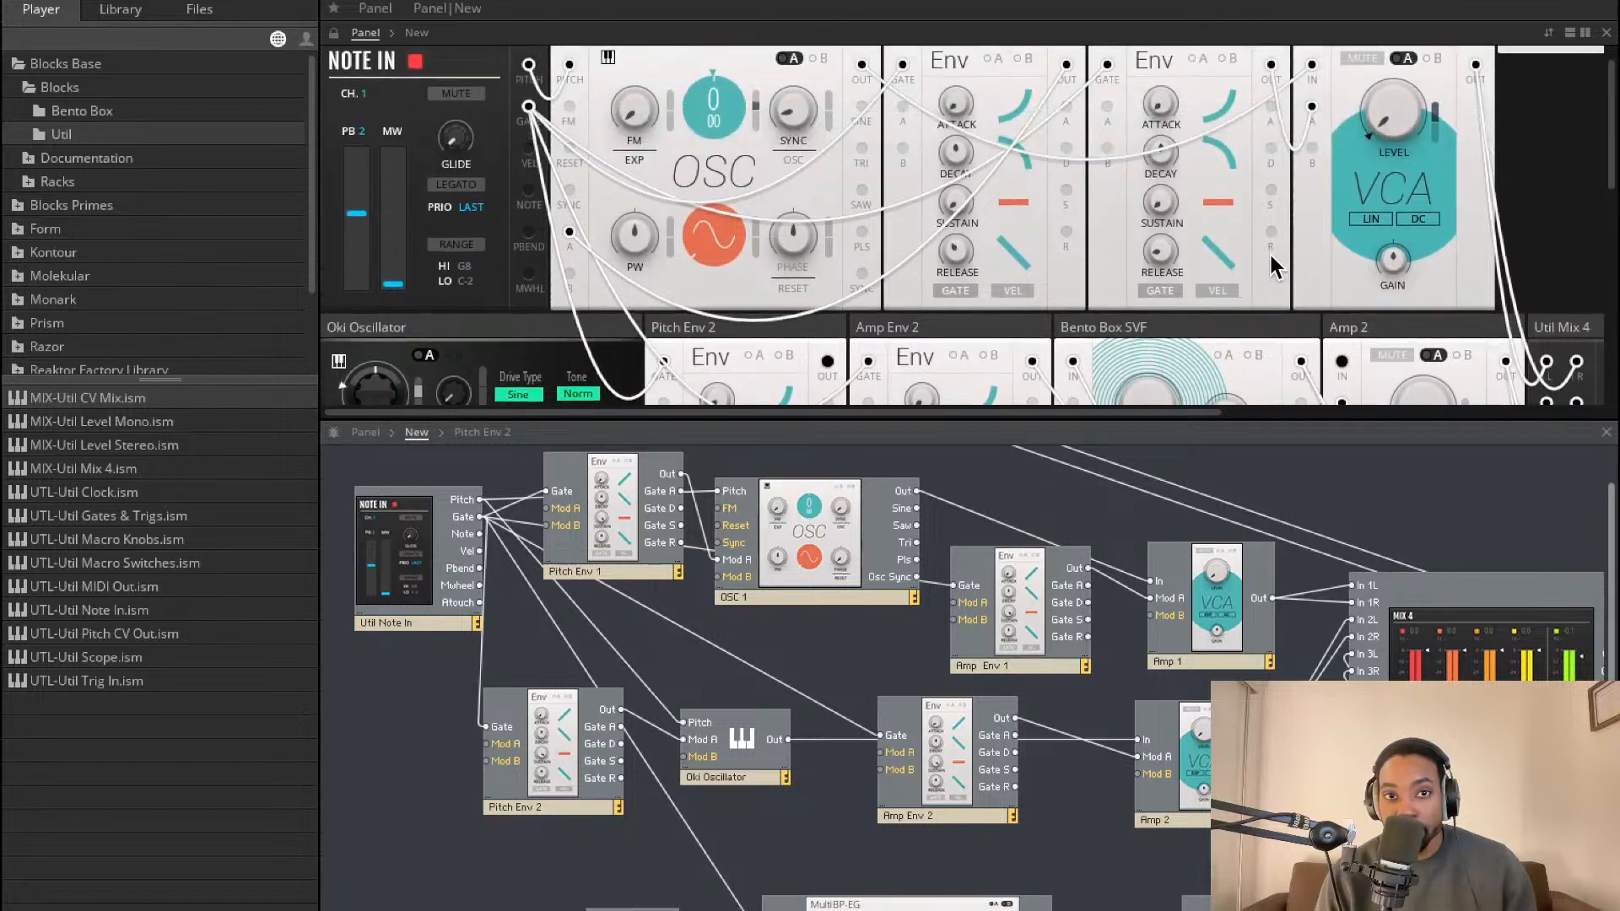
pyautogui.scroll(1, 1270, 256)
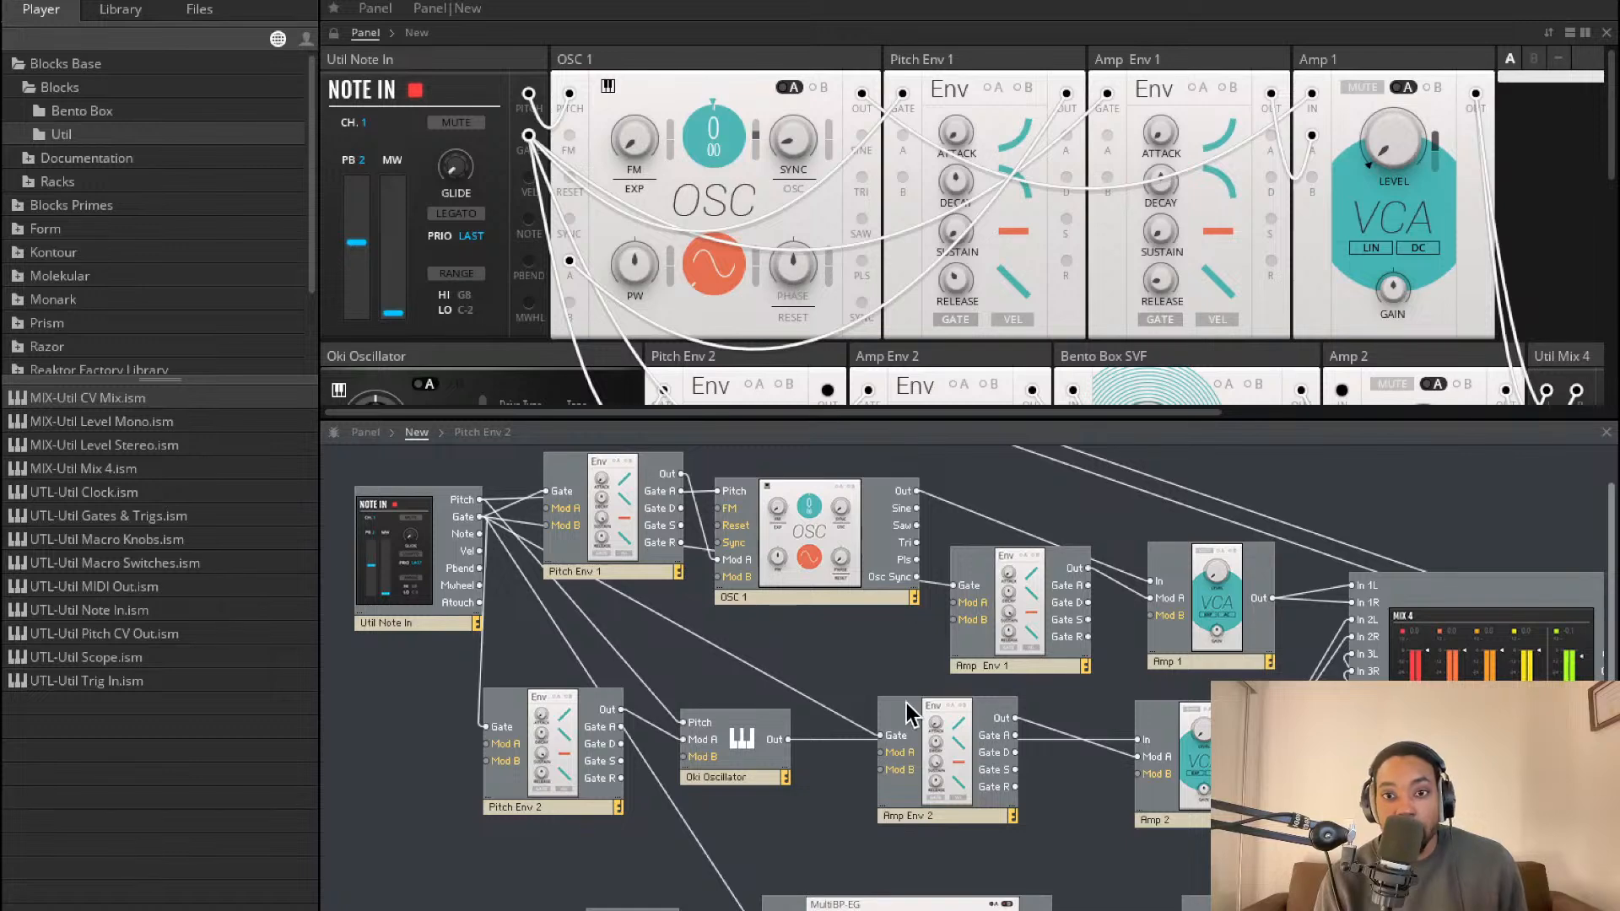
# Mute the first three channels of the Mix 4 mixer
pyautogui.scroll(-7, 1228, 275)
pyautogui.hscroll(6, 1228, 275)
pyautogui.scroll(3, 1228, 275)
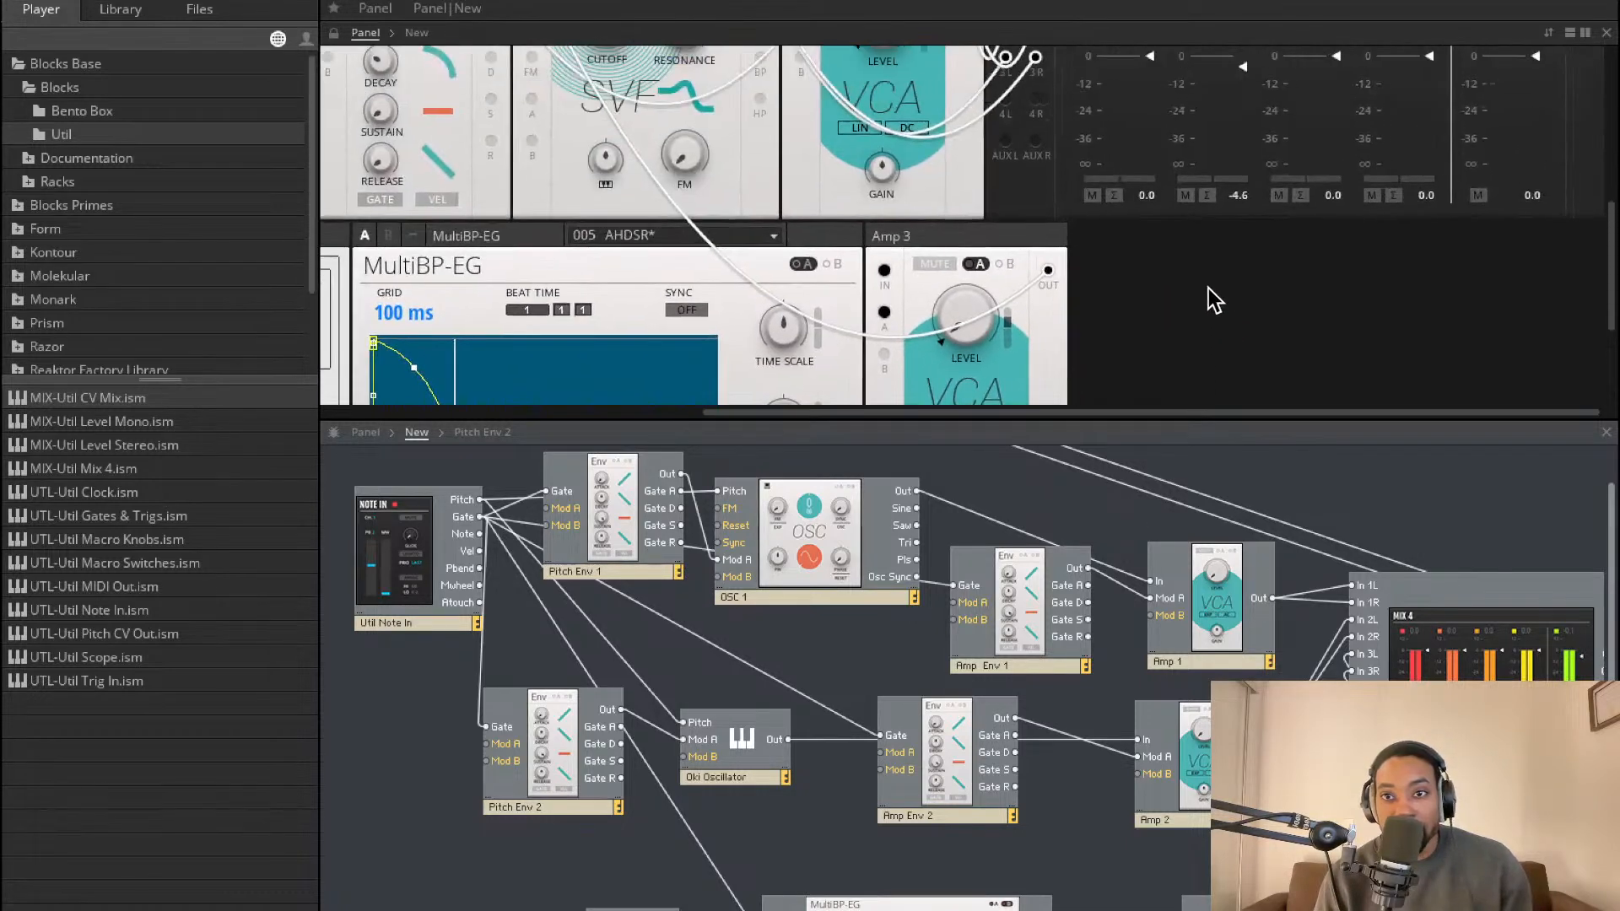
pyautogui.click(1103, 228)
pyautogui.click(1197, 228)
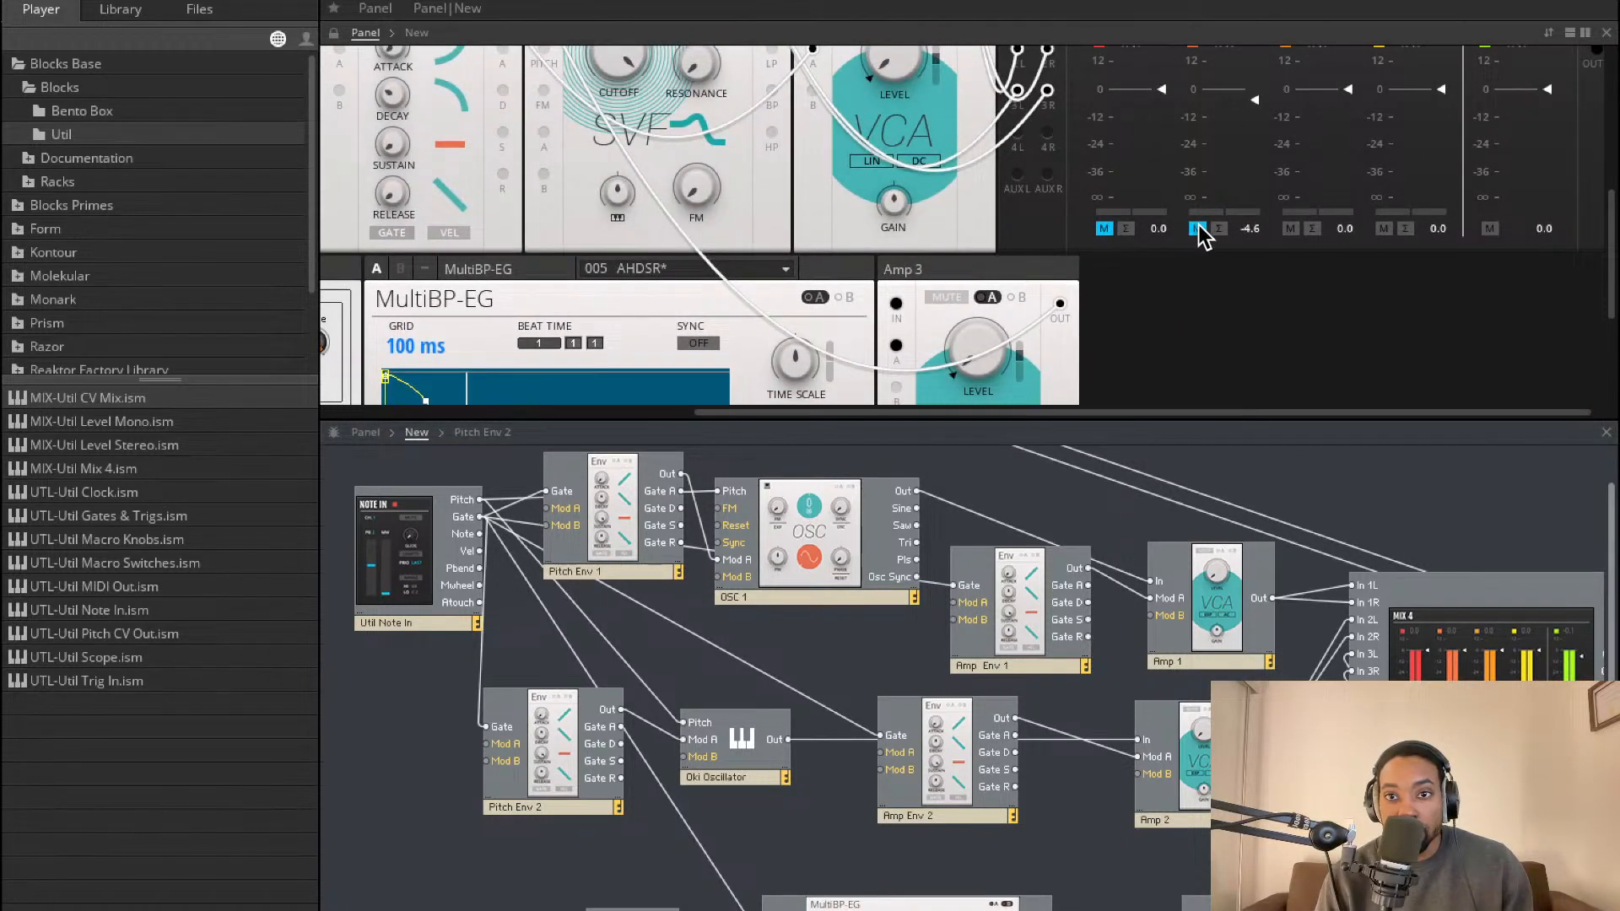
pyautogui.click(1290, 228)
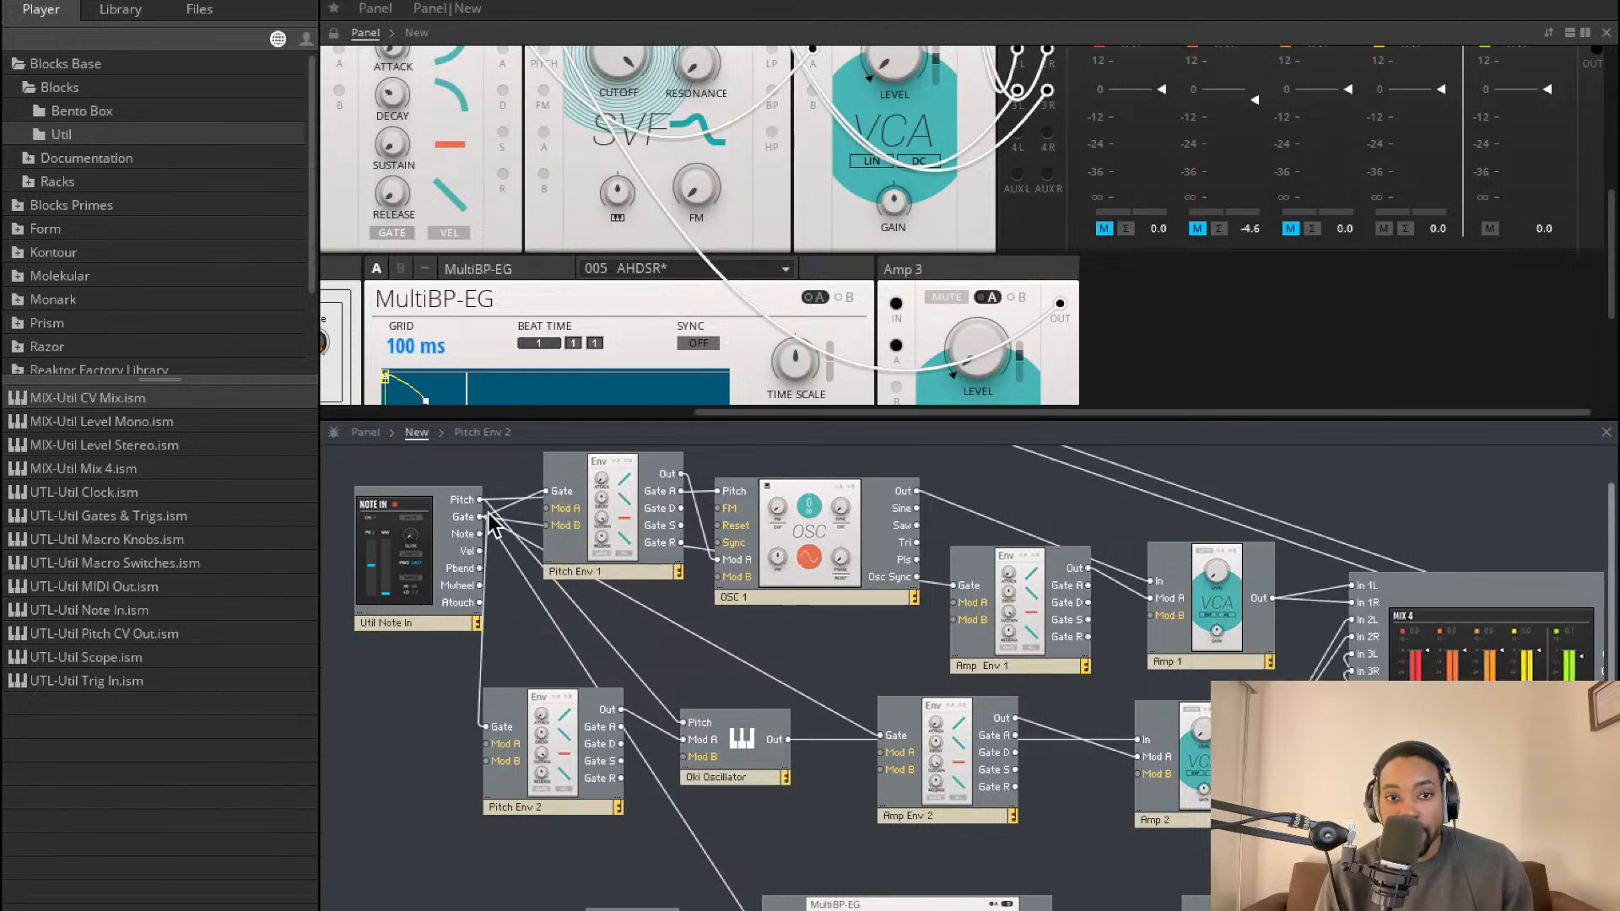
# Examine the wiring from Note In through the pitch envelopes, oscillators, amp envelopes and amps to the mixer, and the matching panel blocks
pyautogui.scroll(-3, 970, 675)
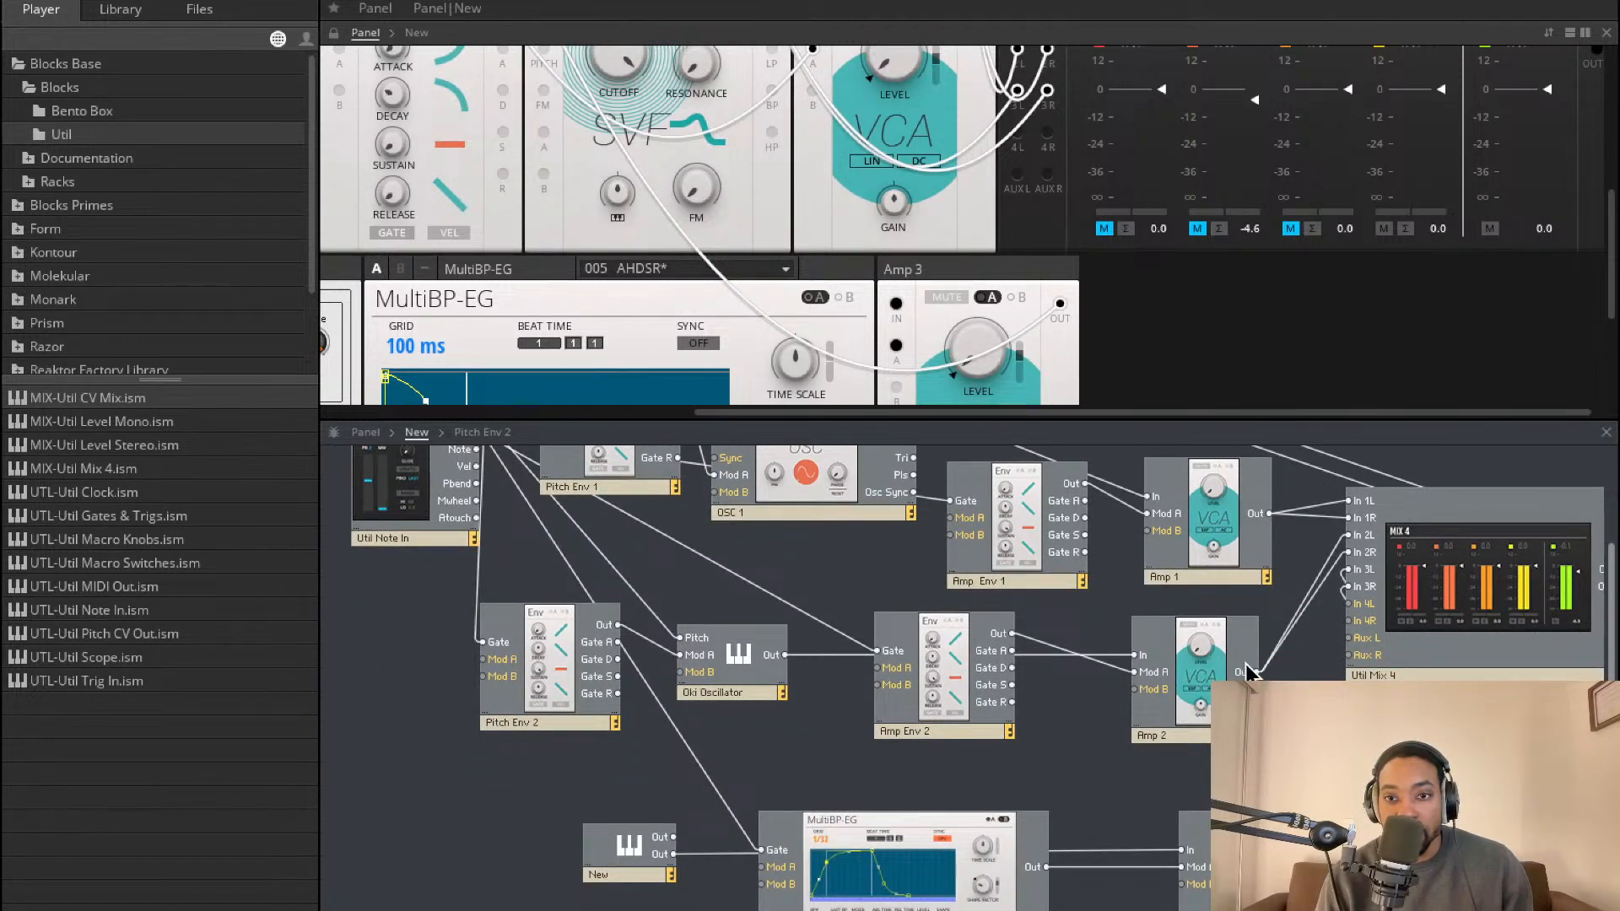
pyautogui.scroll(-1, 662, 886)
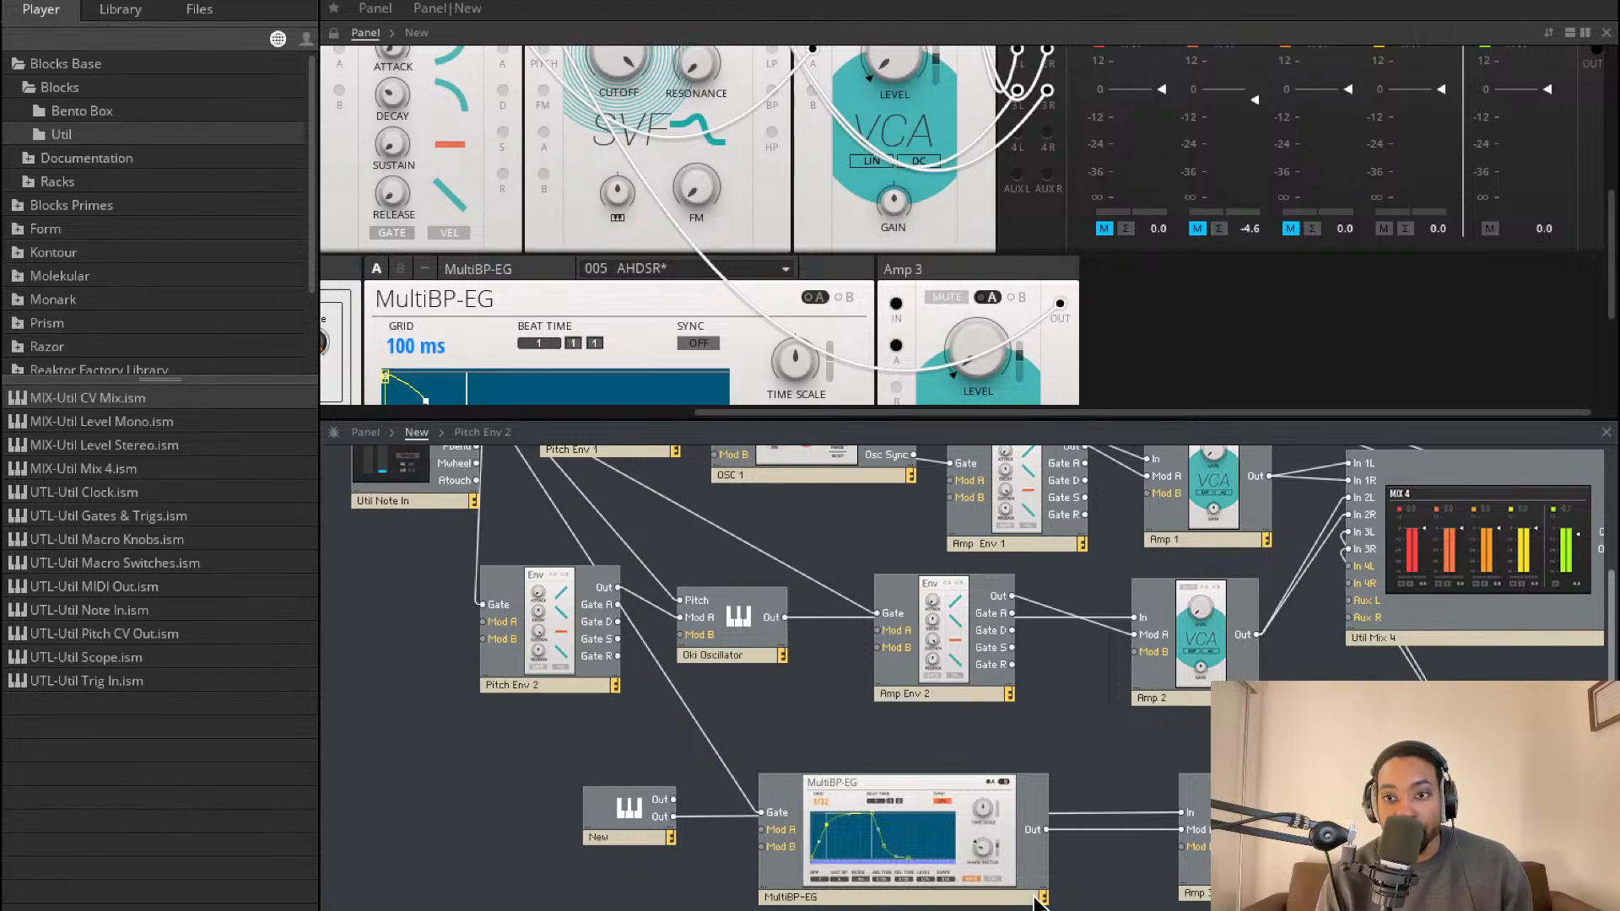
pyautogui.scroll(2, 1464, 582)
pyautogui.scroll(2, 1498, 620)
pyautogui.scroll(1, 1497, 629)
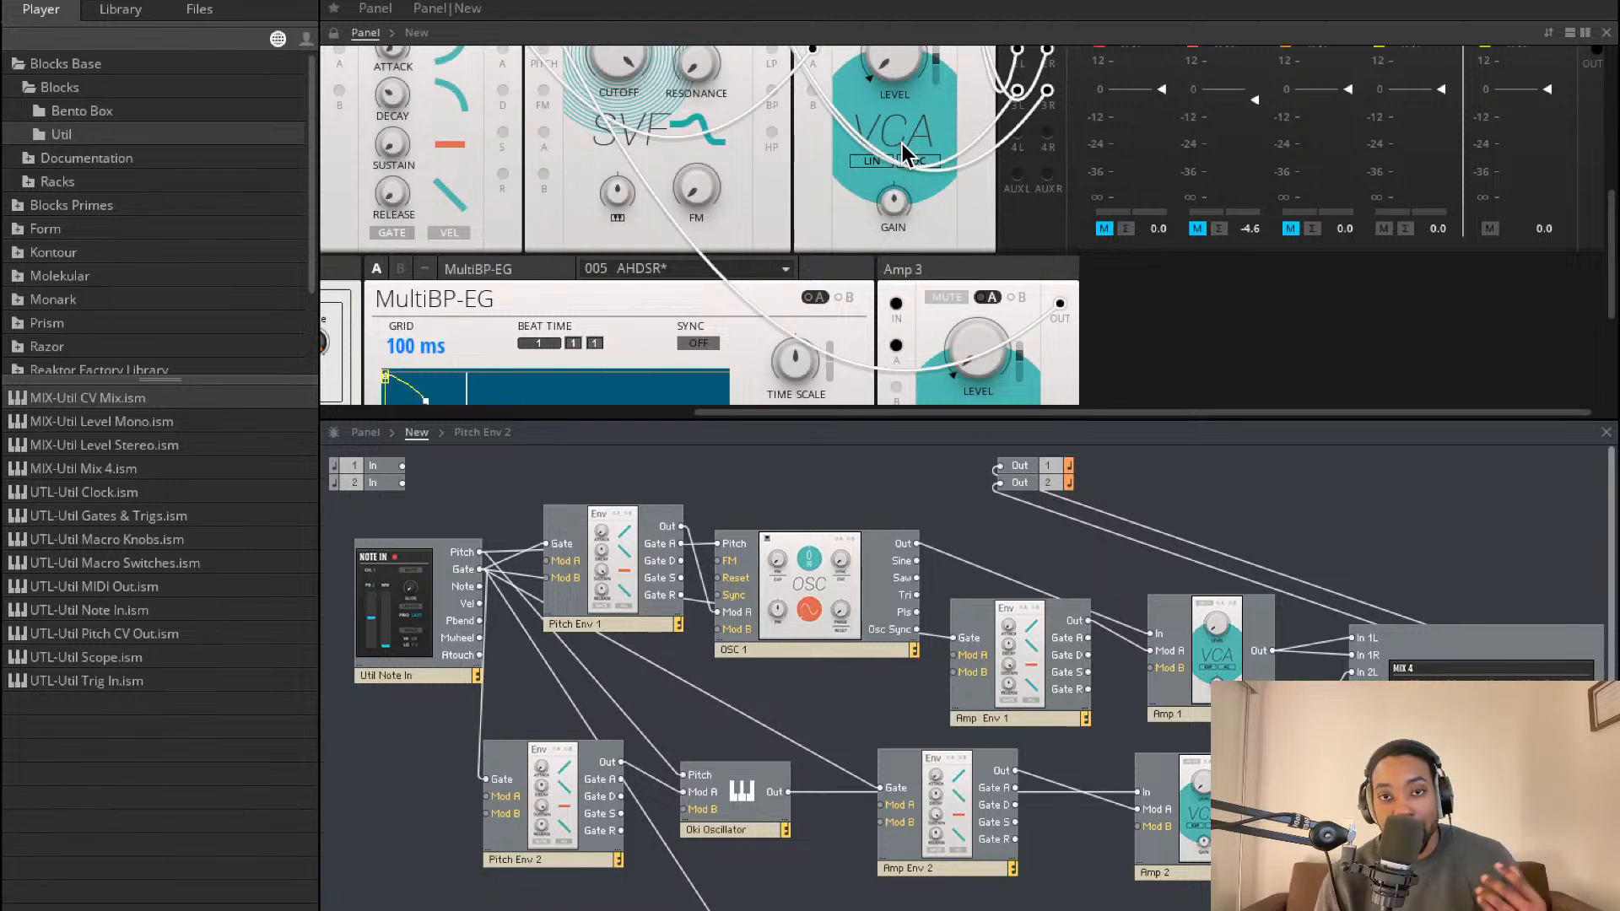
pyautogui.scroll(-3, 886, 150)
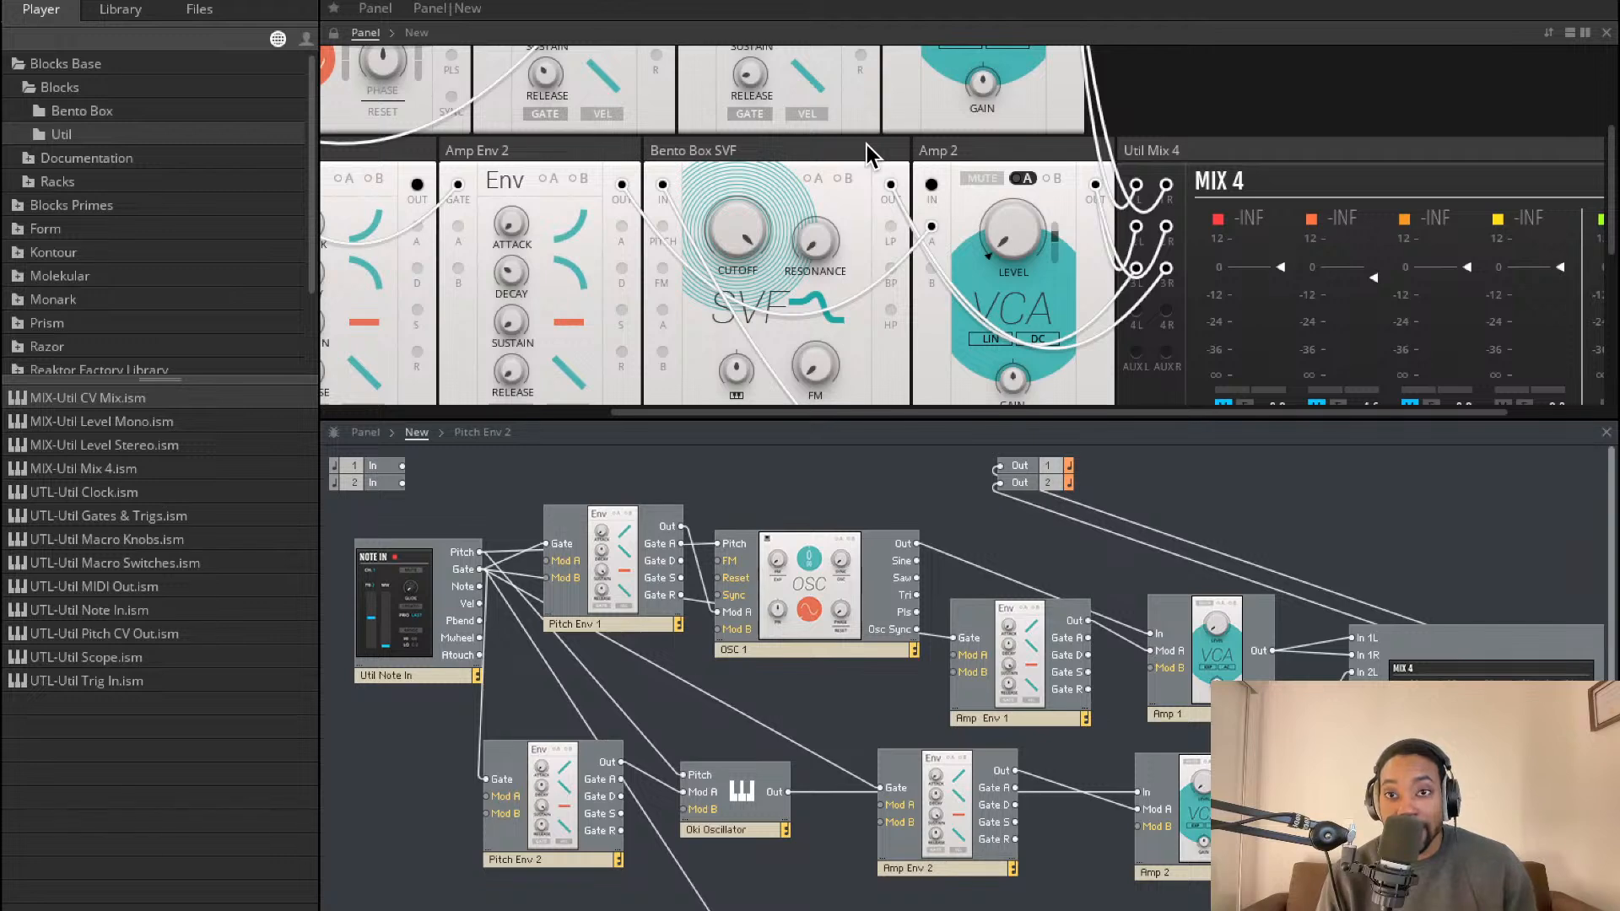
pyautogui.scroll(1, 861, 145)
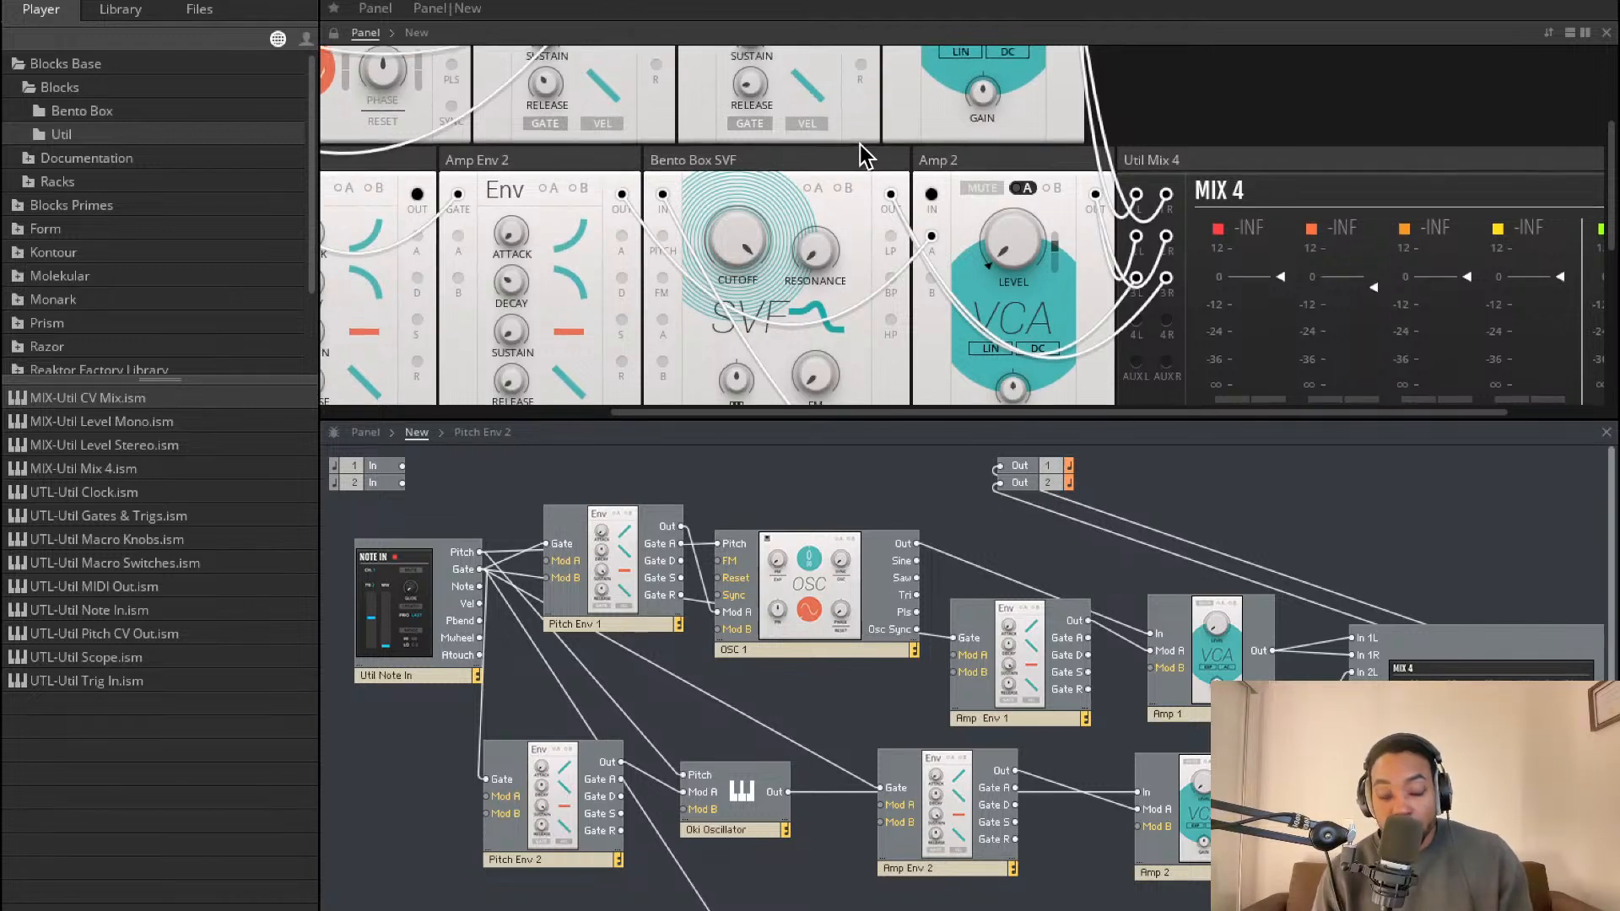
pyautogui.scroll(1, 858, 144)
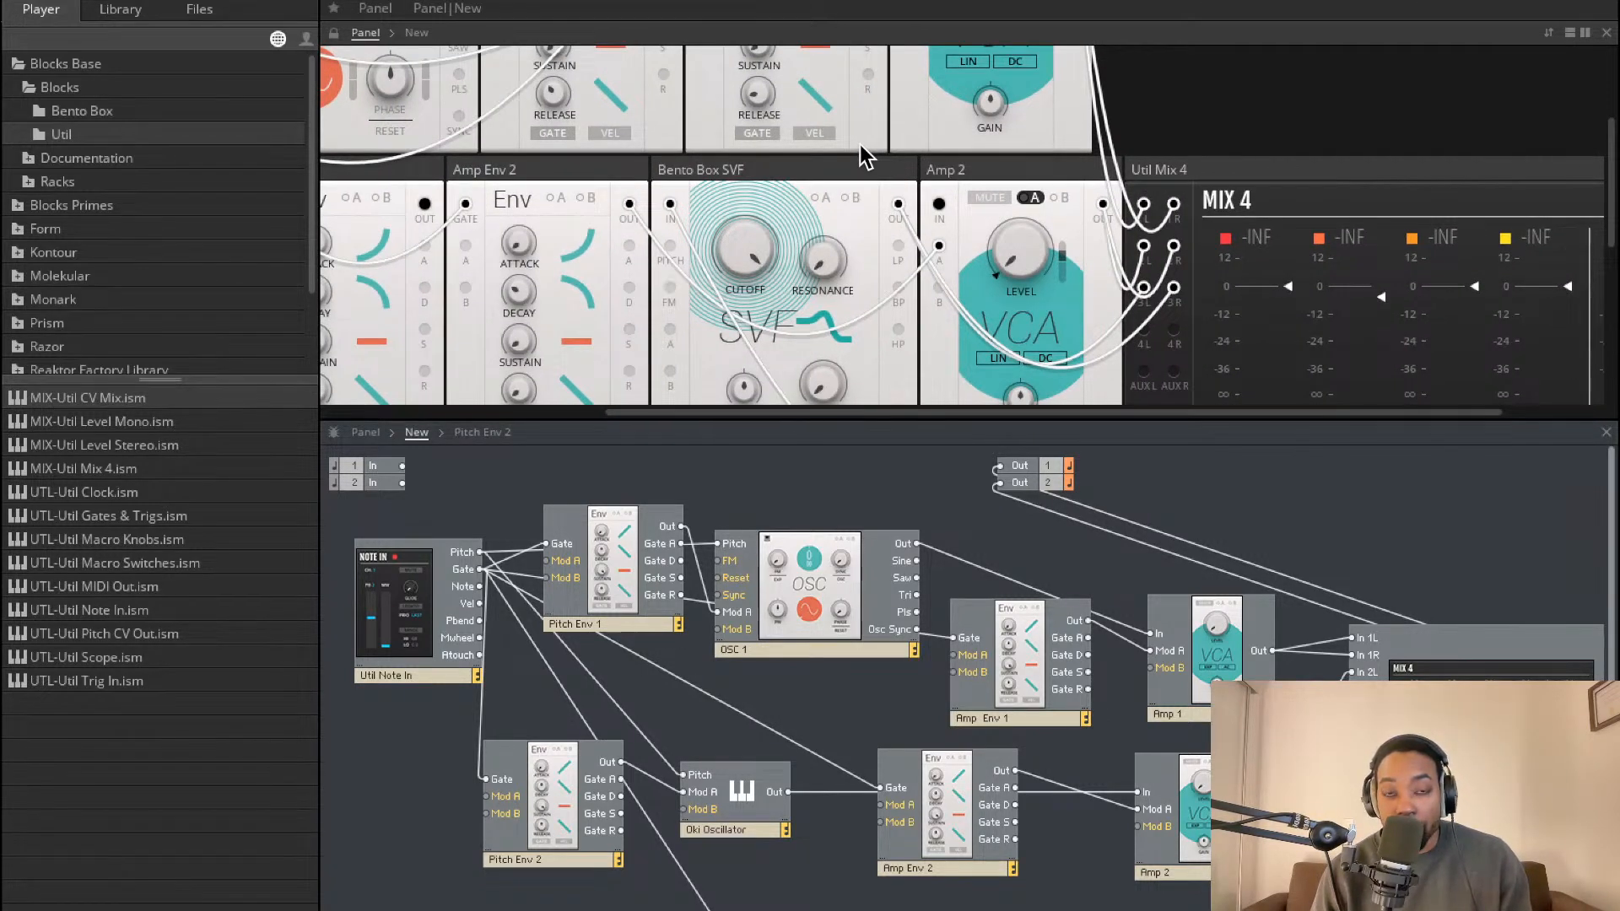
pyautogui.scroll(5, 859, 144)
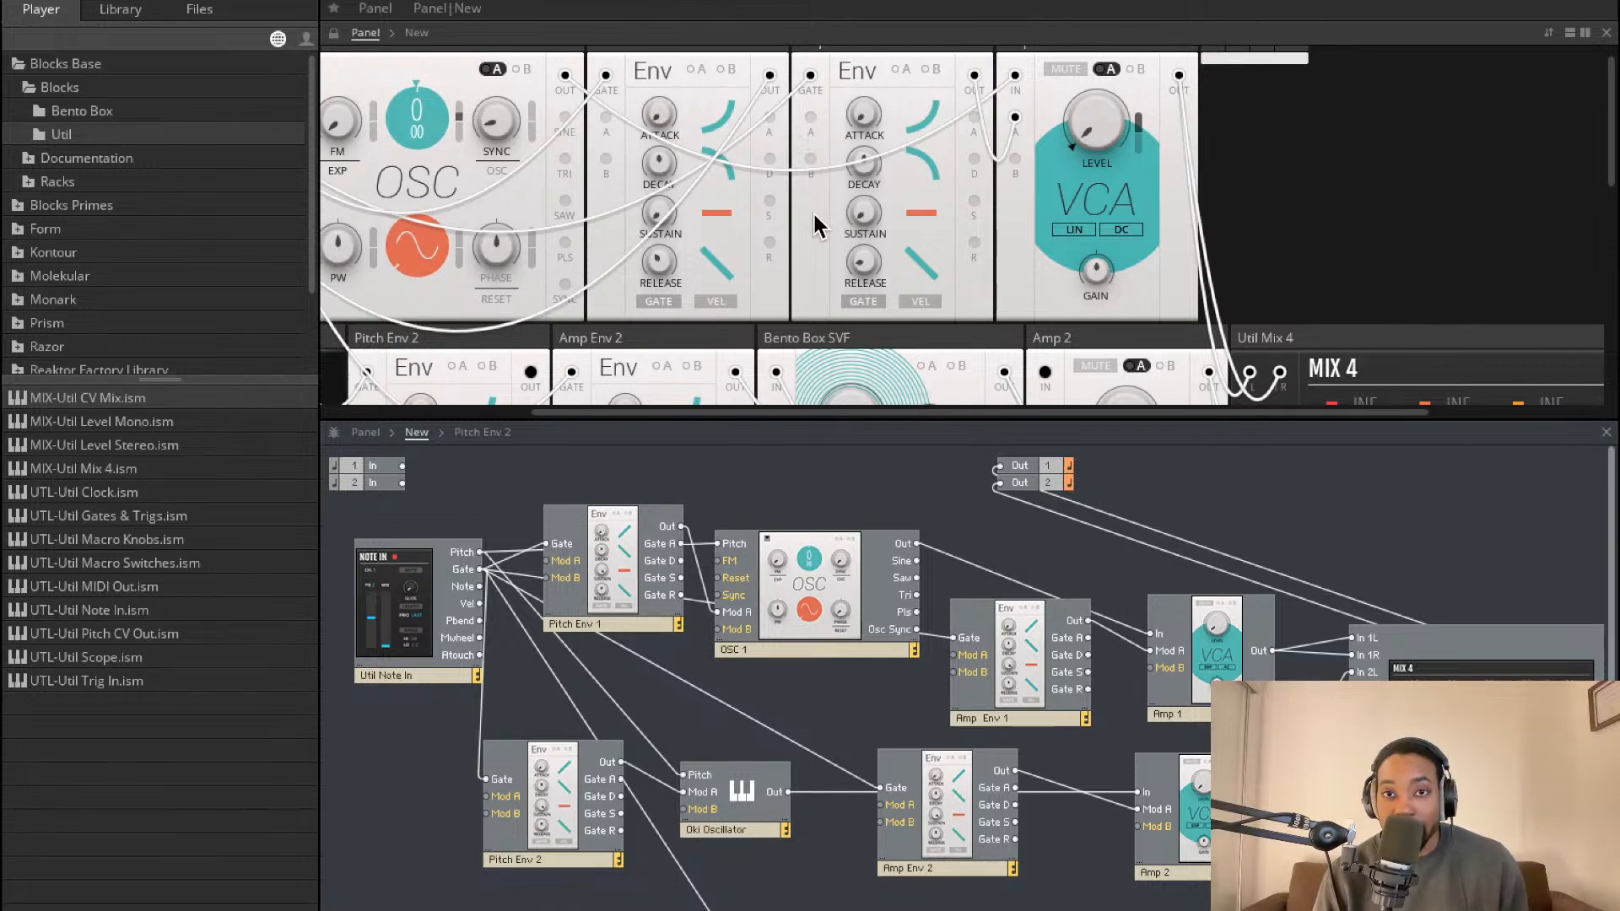
# Unmute the first Mix 4 channel to hear the OSC 1 layer alone
pyautogui.scroll(-9, 921, 222)
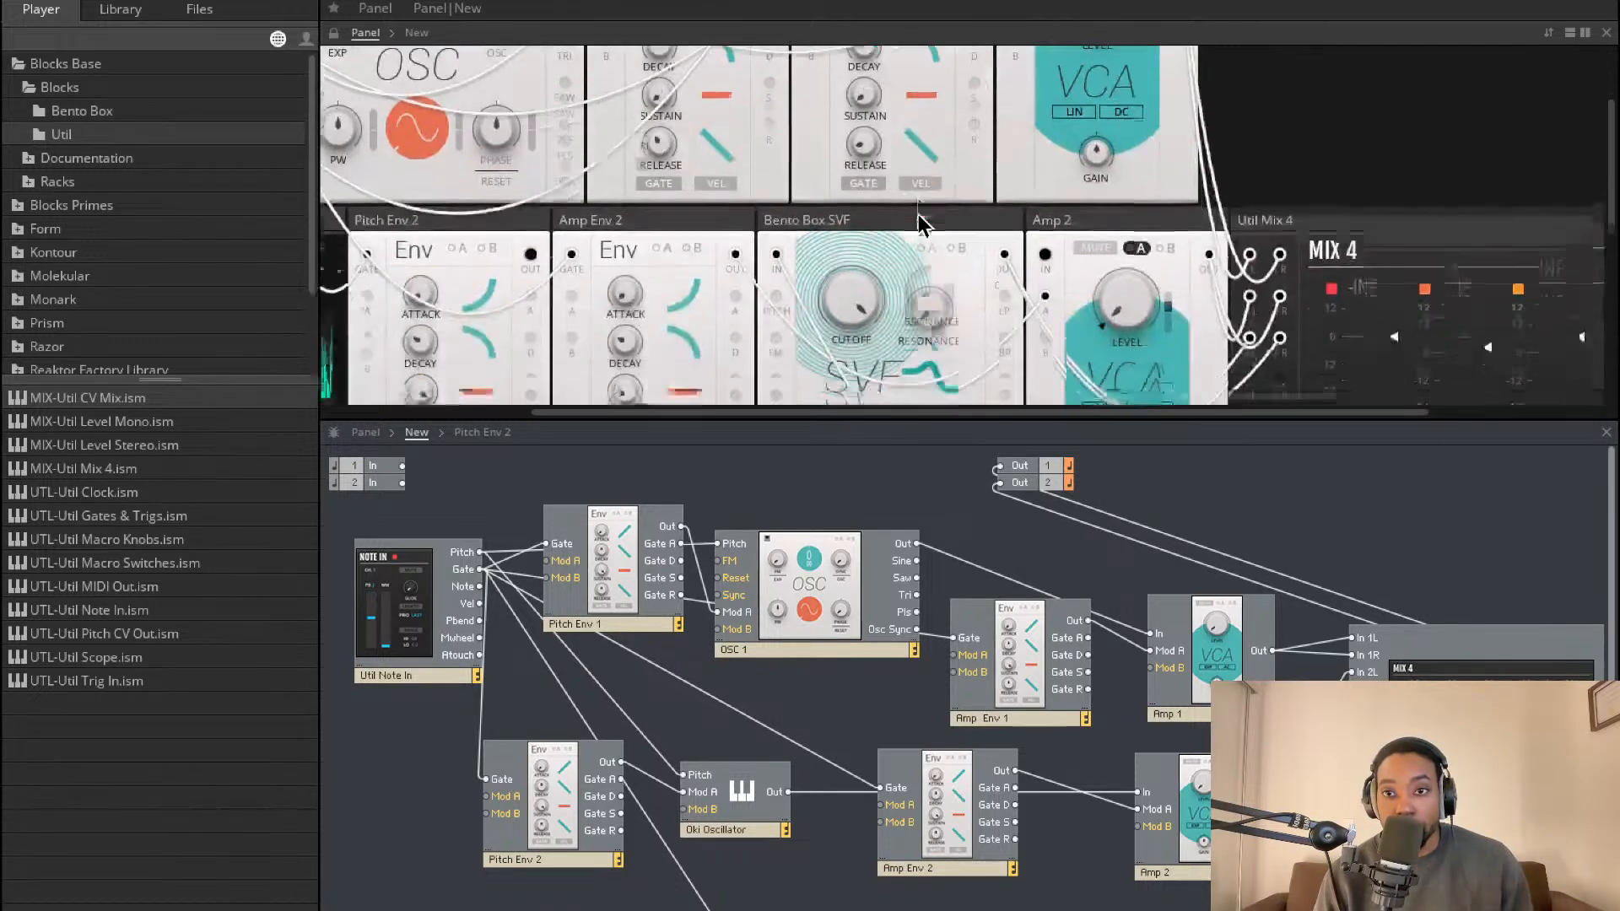
pyautogui.hscroll(5, 935, 230)
pyautogui.scroll(5, 938, 235)
pyautogui.scroll(1, 1137, 357)
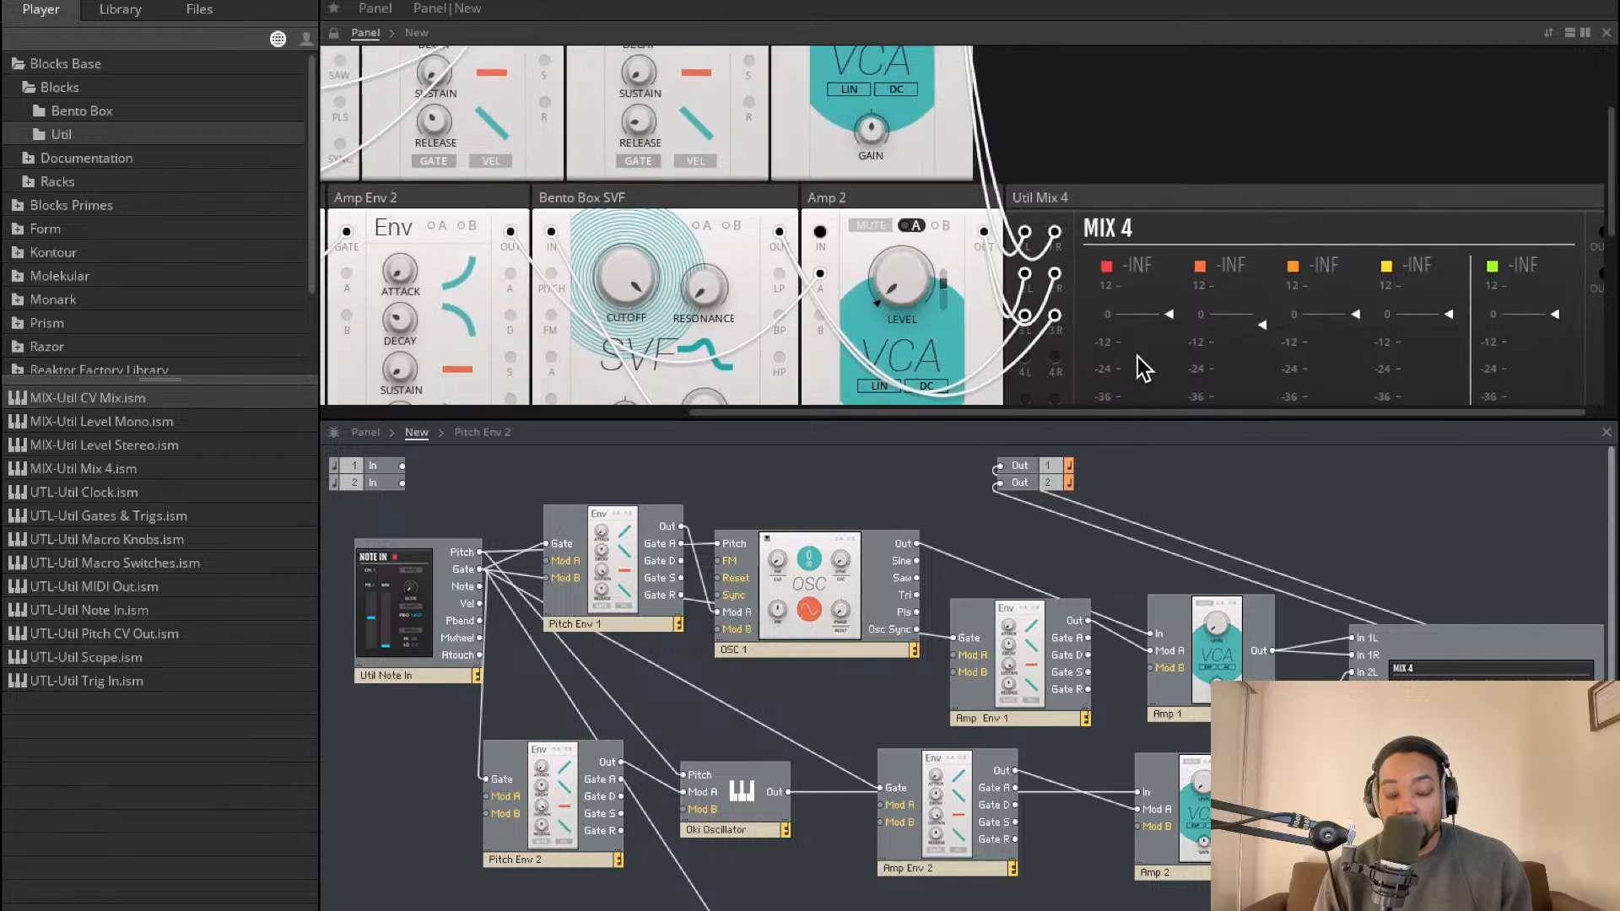
pyautogui.scroll(-3, 1127, 356)
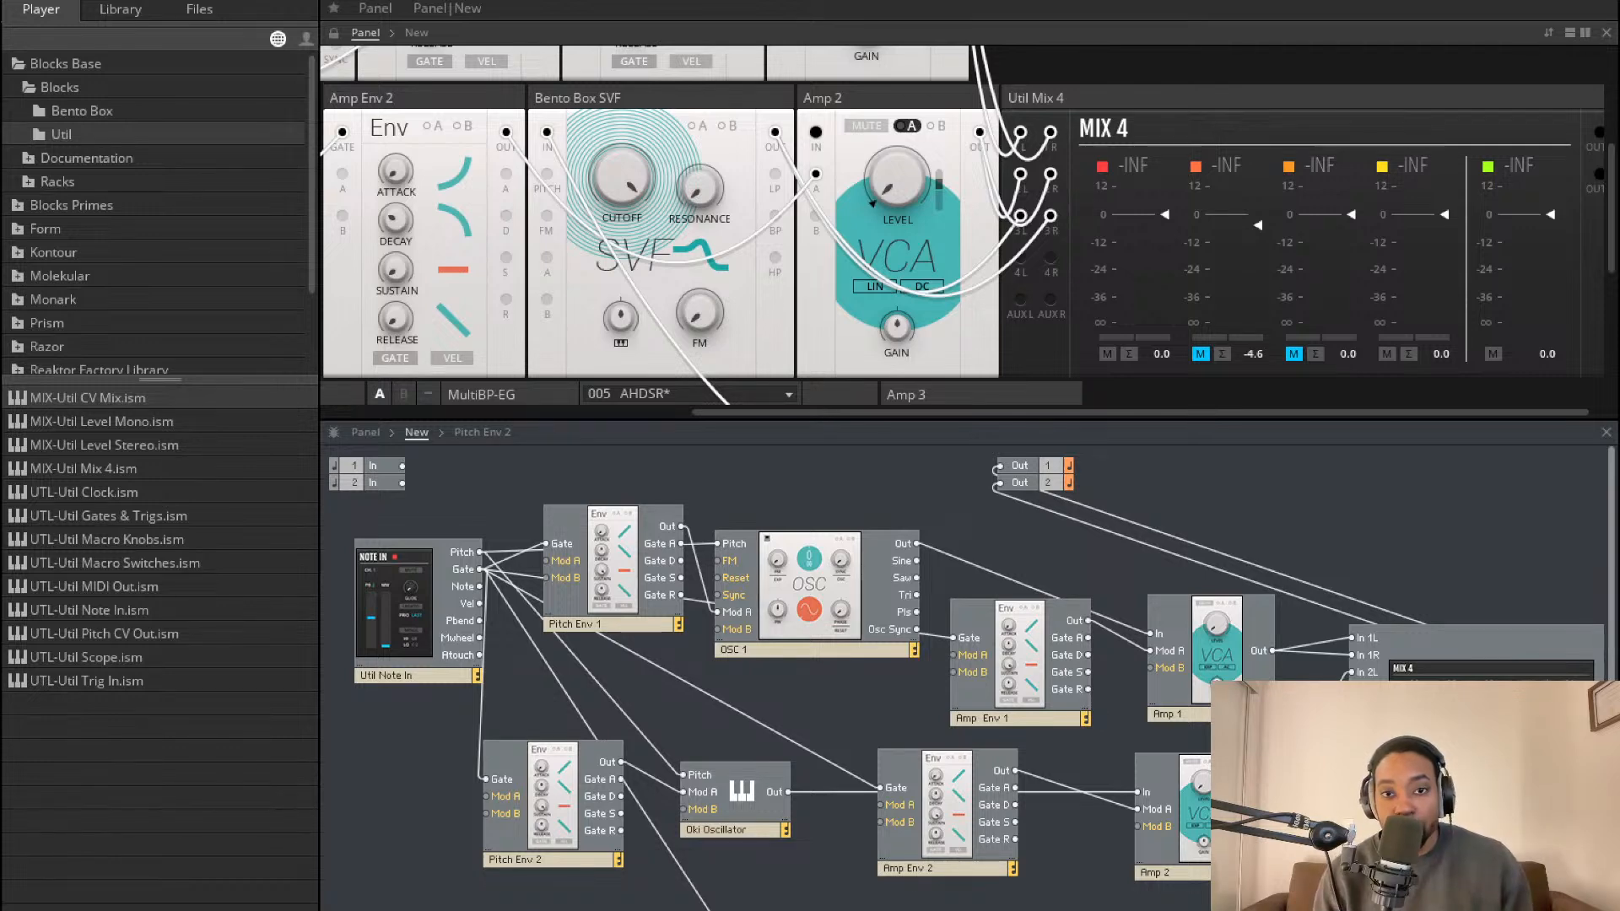
# Adjust the sustain level of Pitch Env 1, finishing with it turned all the way down
pyautogui.scroll(1, 808, 334)
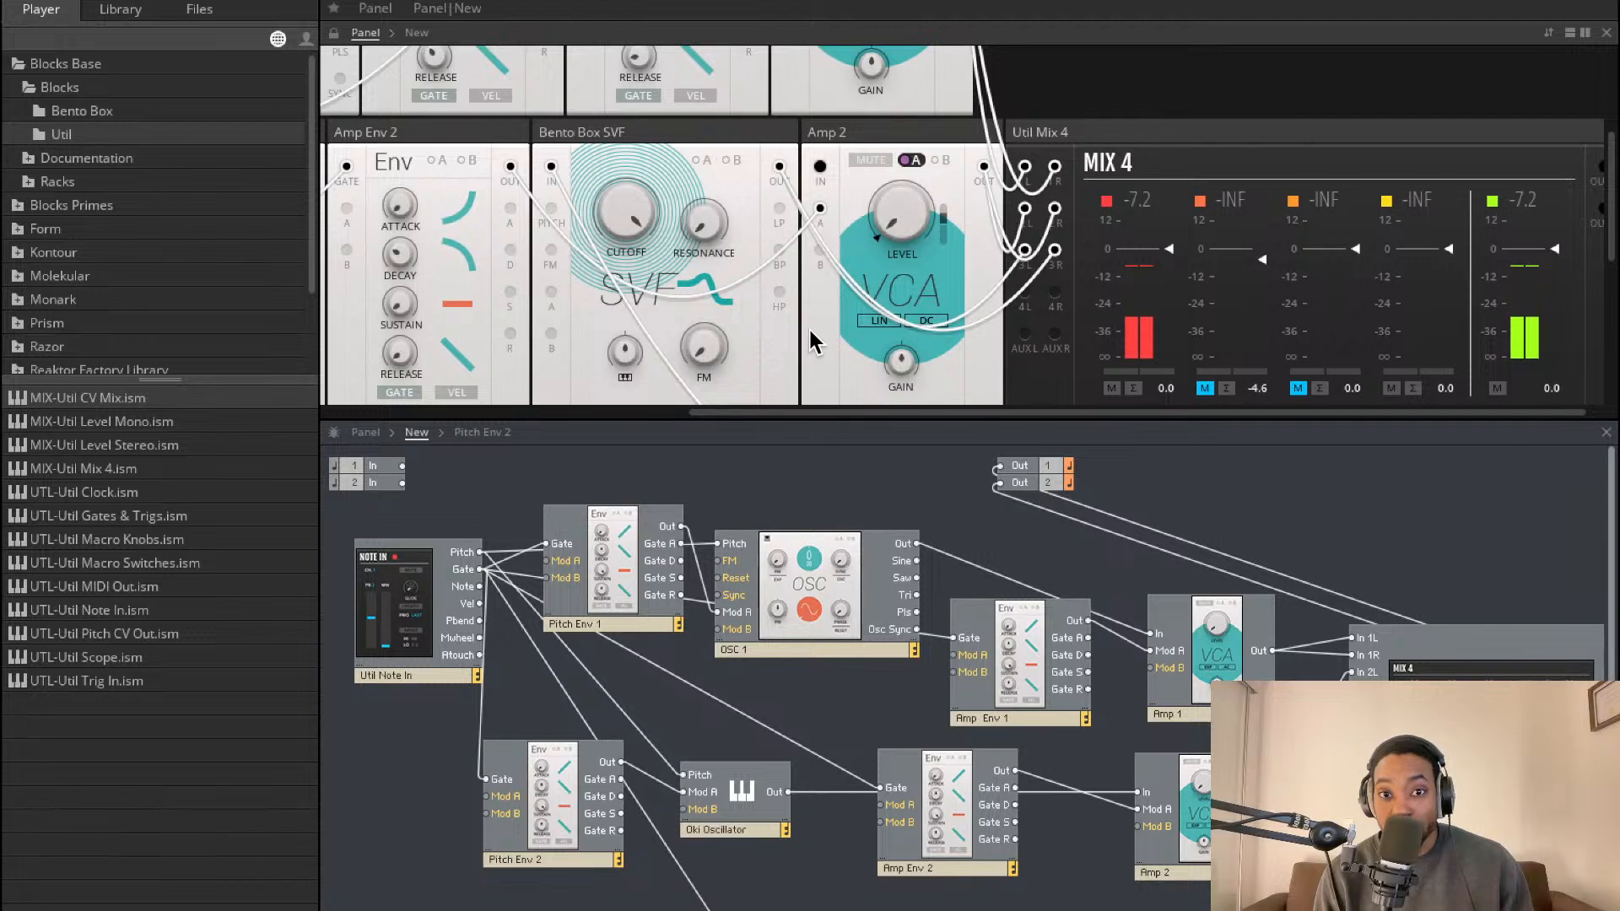
pyautogui.scroll(1, 808, 331)
pyautogui.scroll(3, 827, 268)
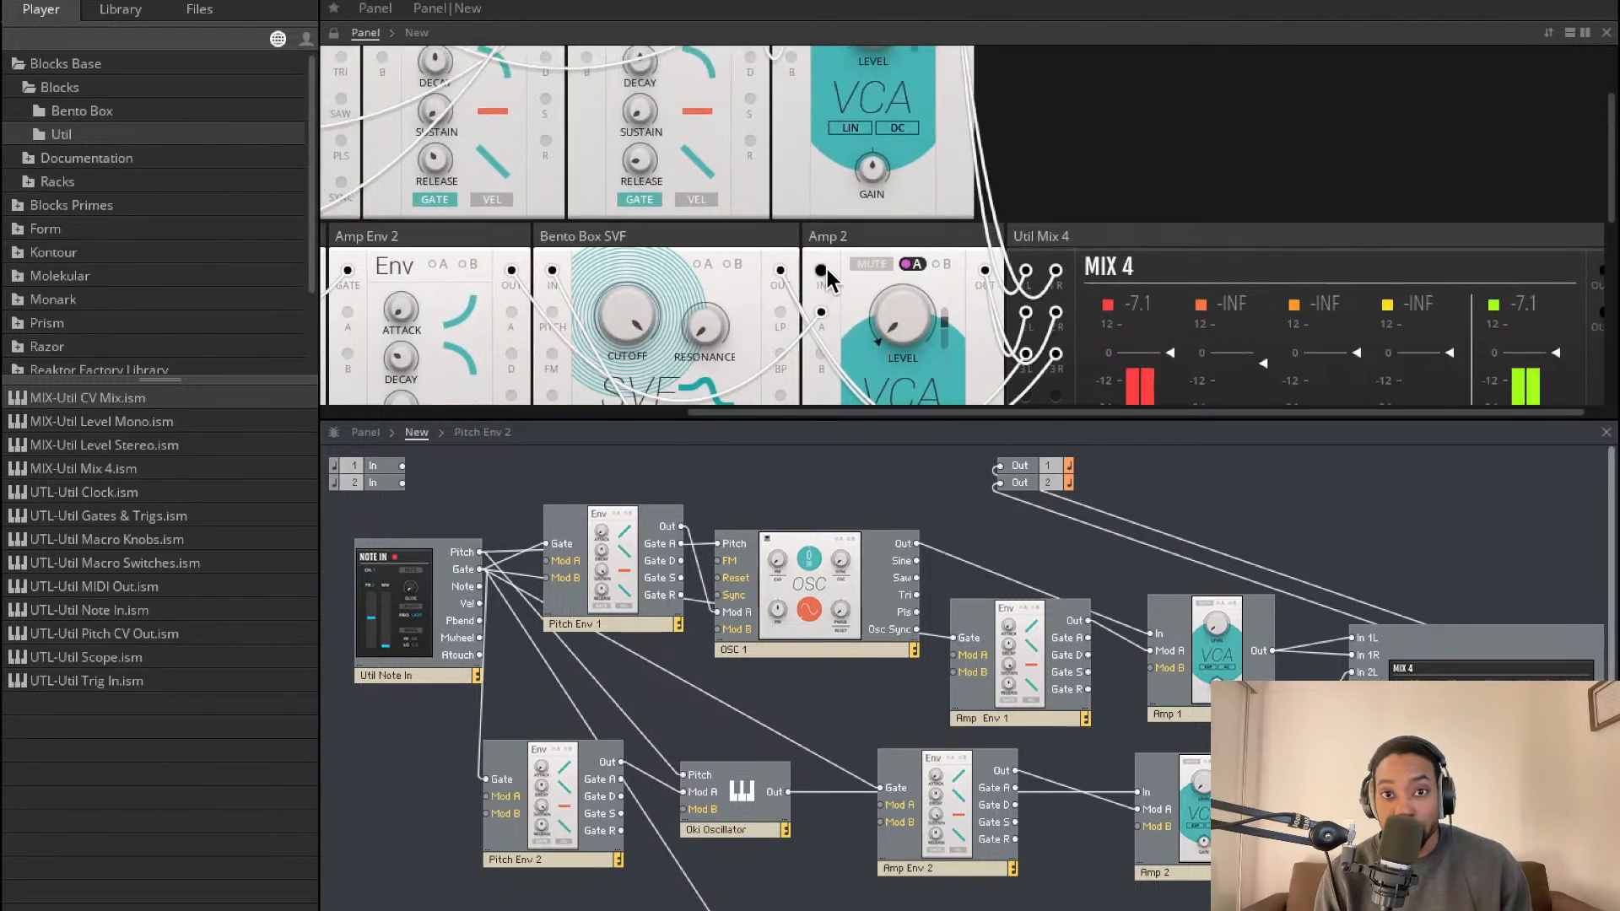
pyautogui.scroll(3, 822, 279)
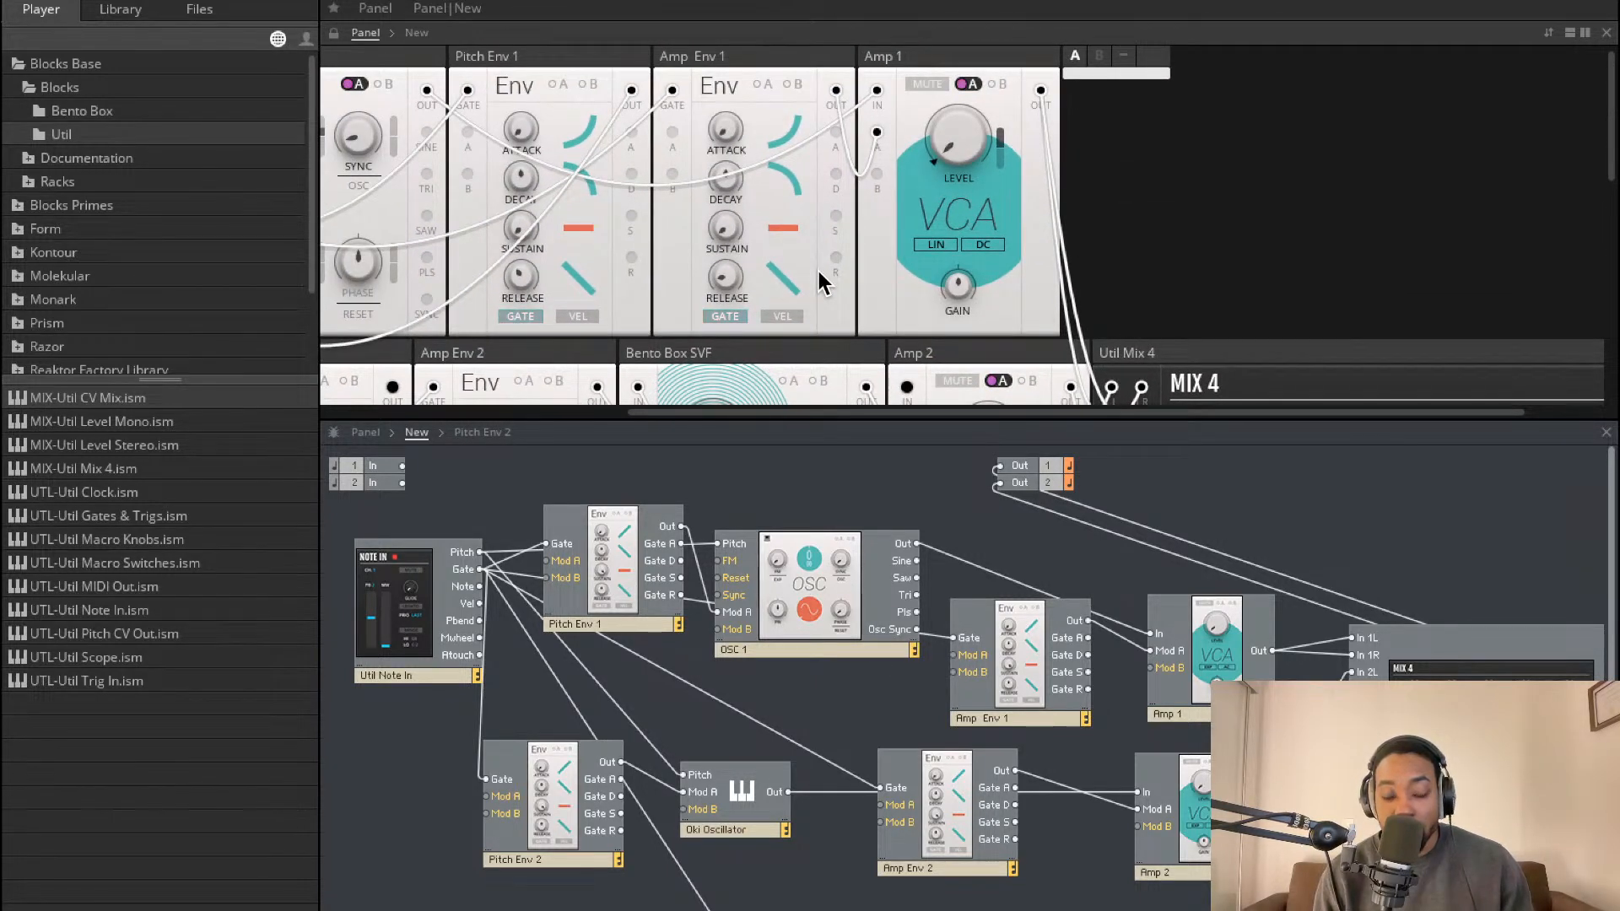
pyautogui.hscroll(-2, 814, 270)
pyautogui.hscroll(-6, 815, 272)
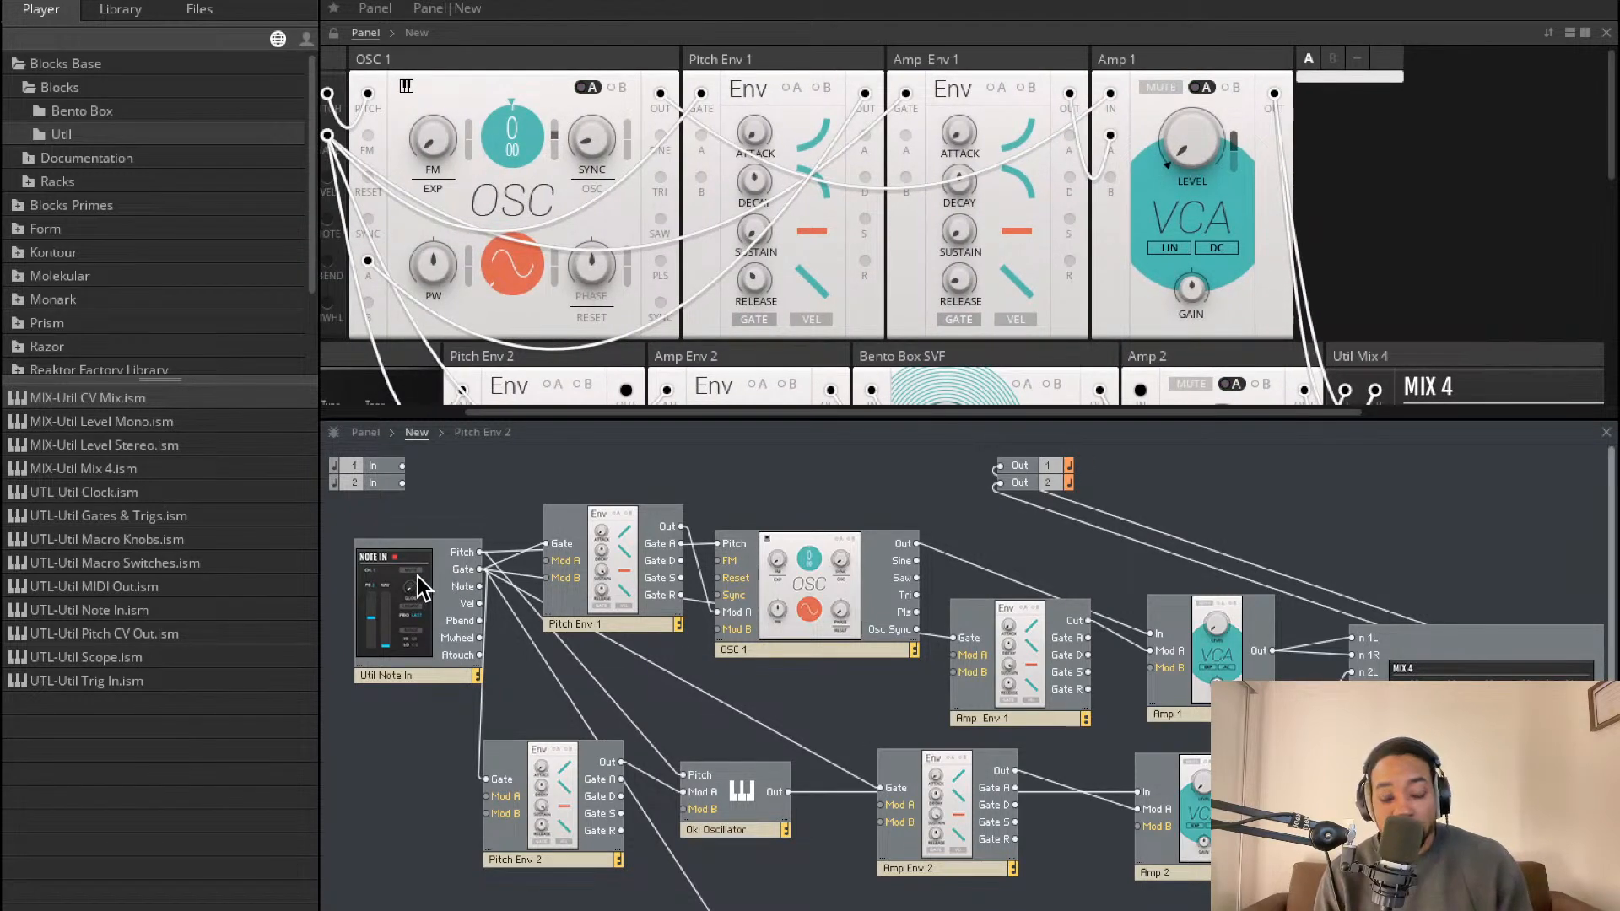
pyautogui.hscroll(-5, 456, 397)
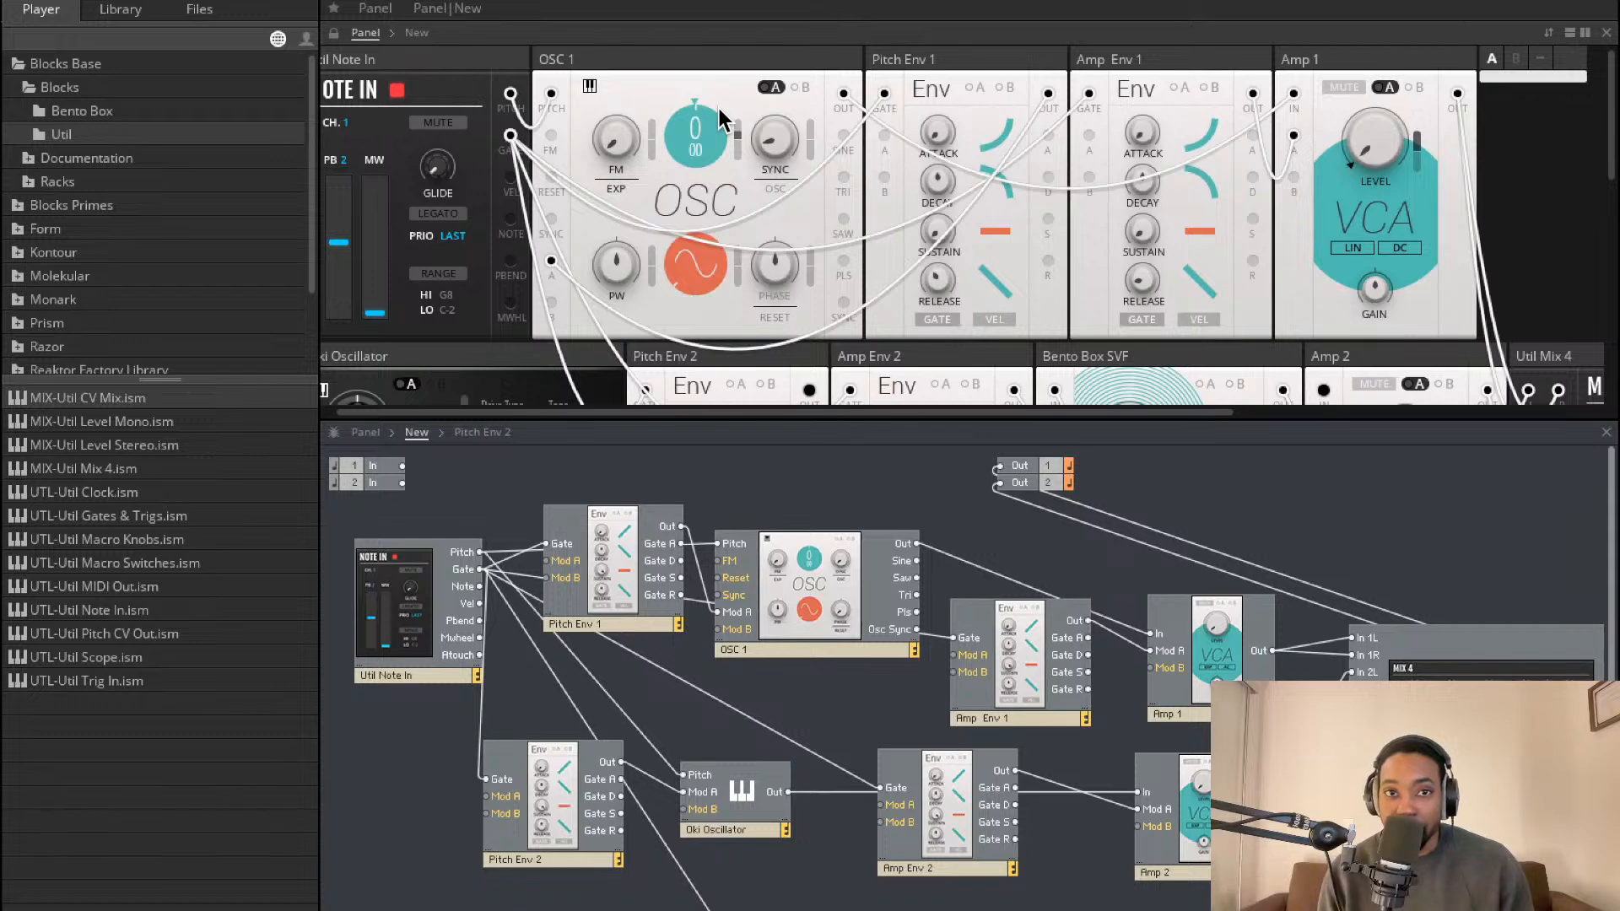
pyautogui.hscroll(3, 818, 180)
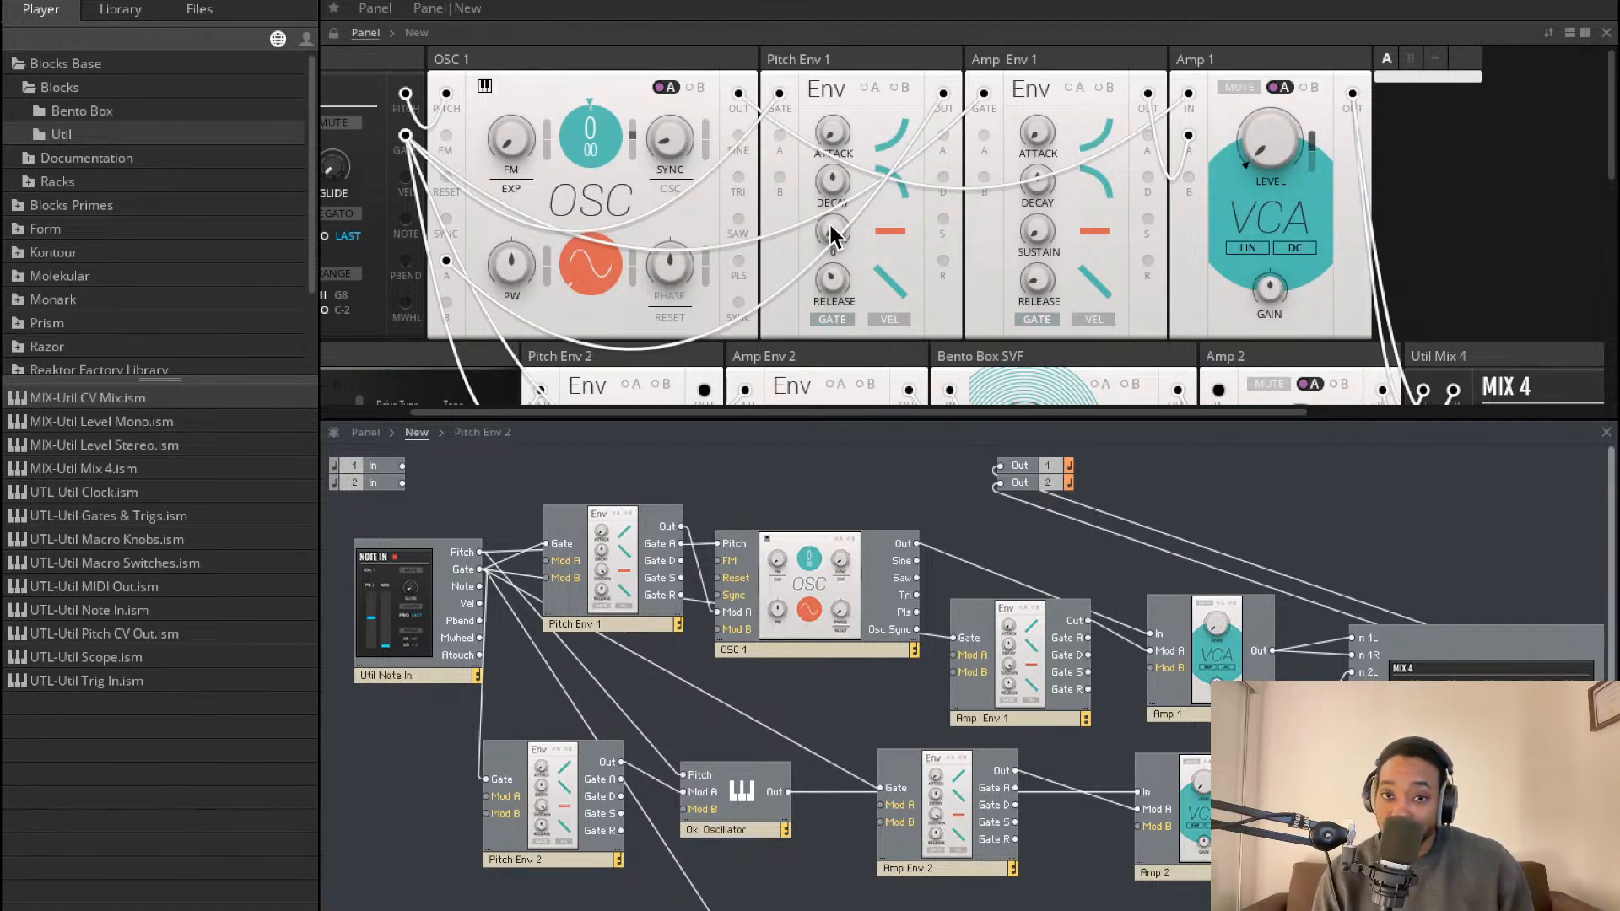
pyautogui.moveTo(830, 227); pyautogui.dragTo(830, 219)
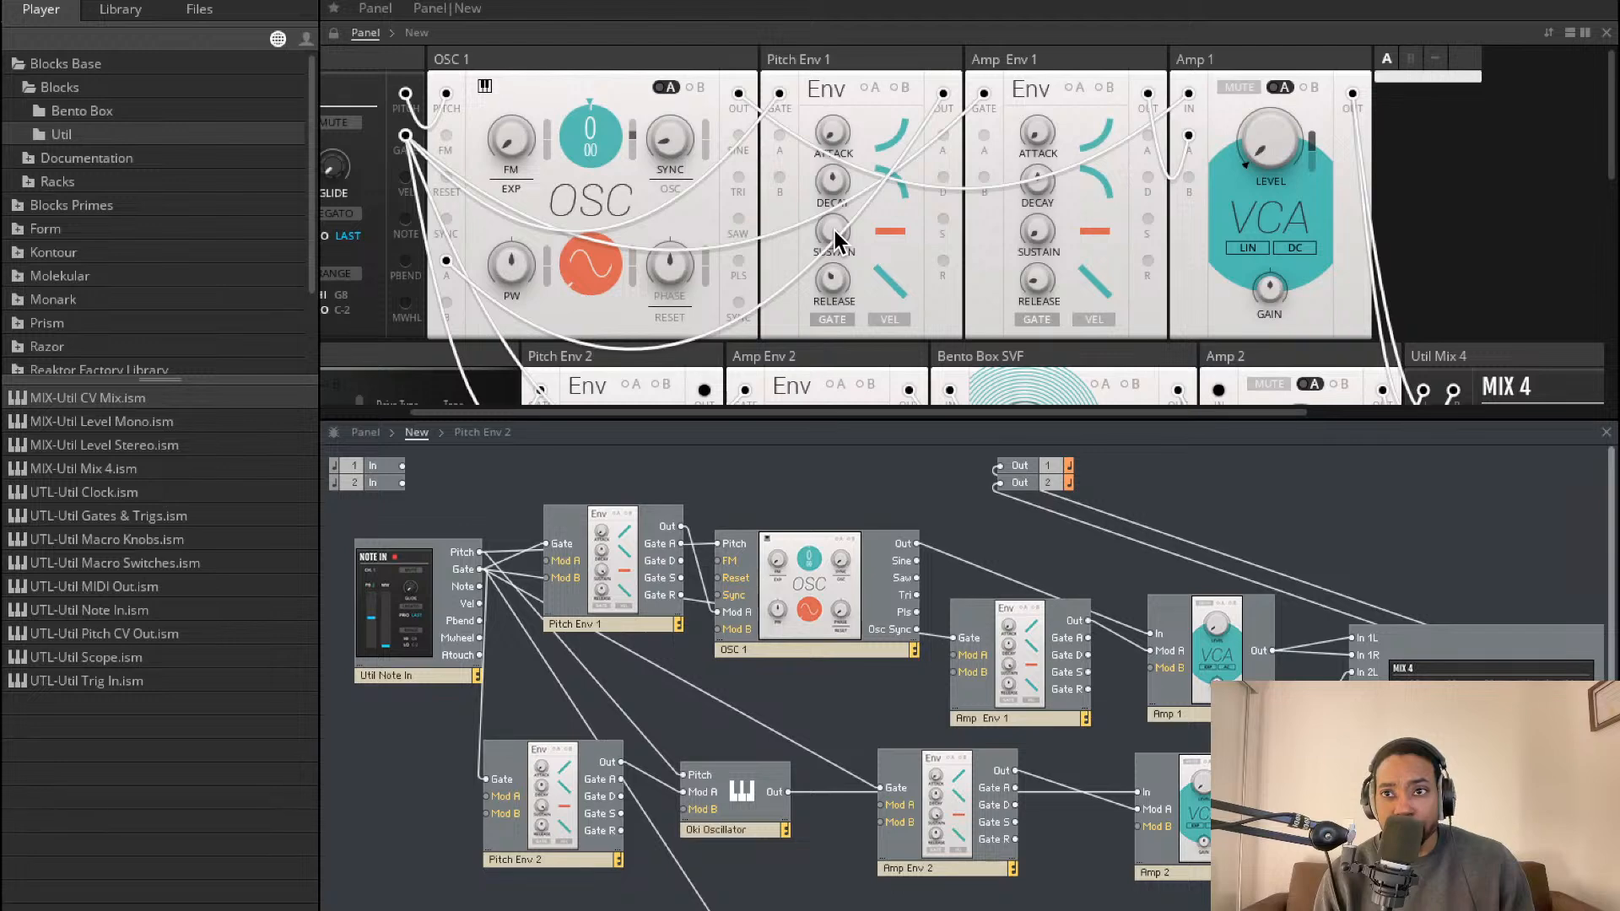
pyautogui.moveTo(838, 240); pyautogui.dragTo(842, 787)
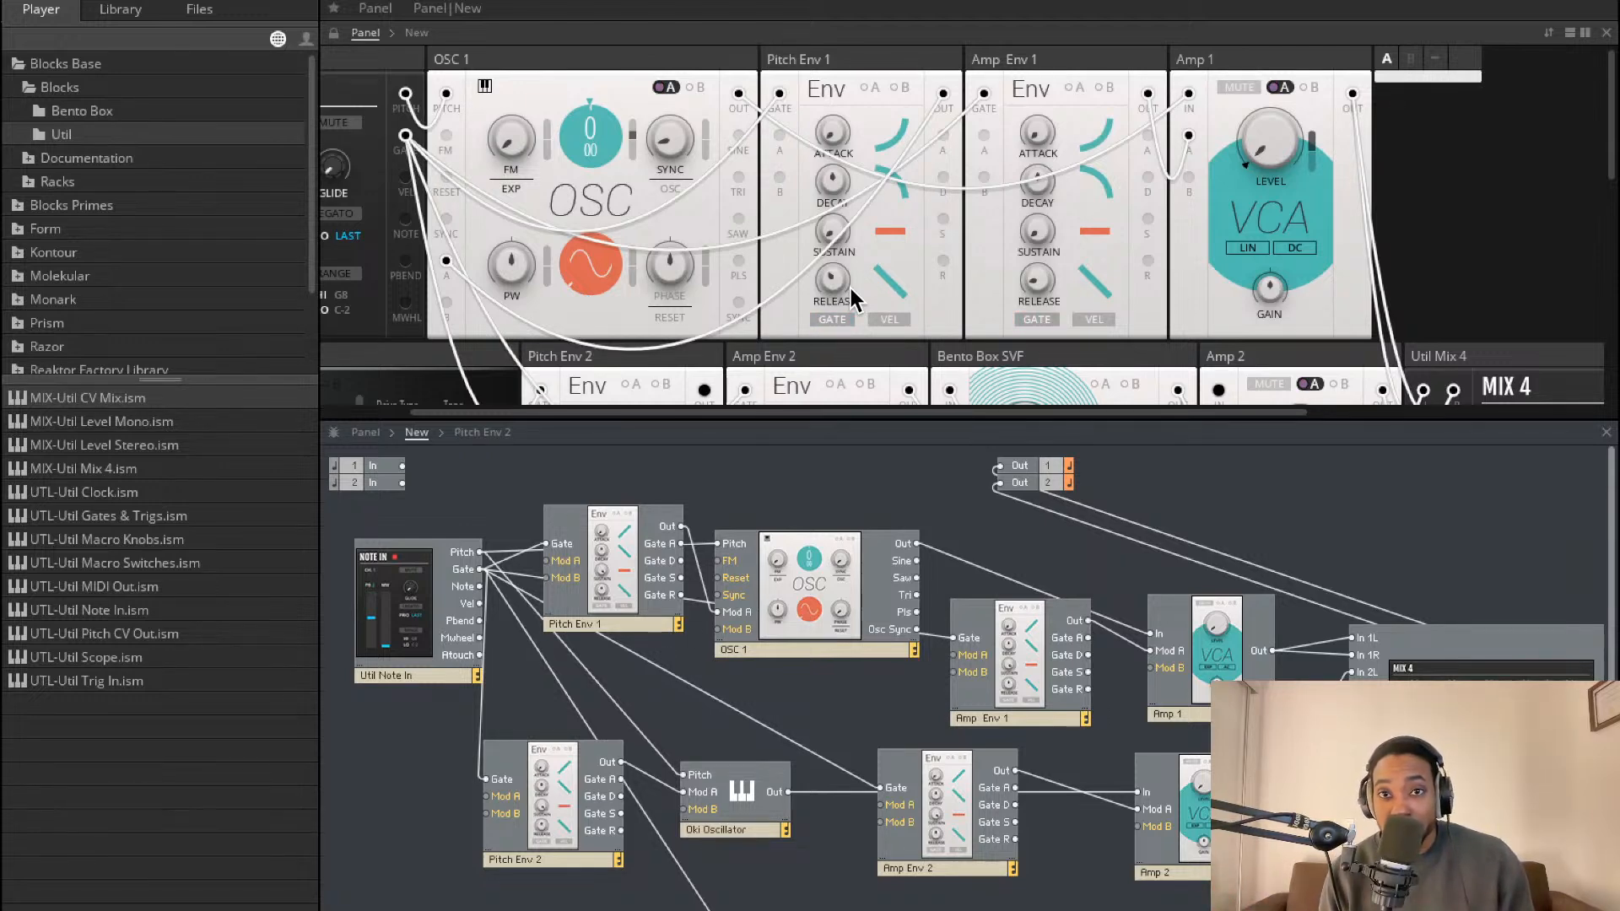
# Turn the sustain level of Amp Env 1 all the way down
pyautogui.hscroll(2, 1008, 229)
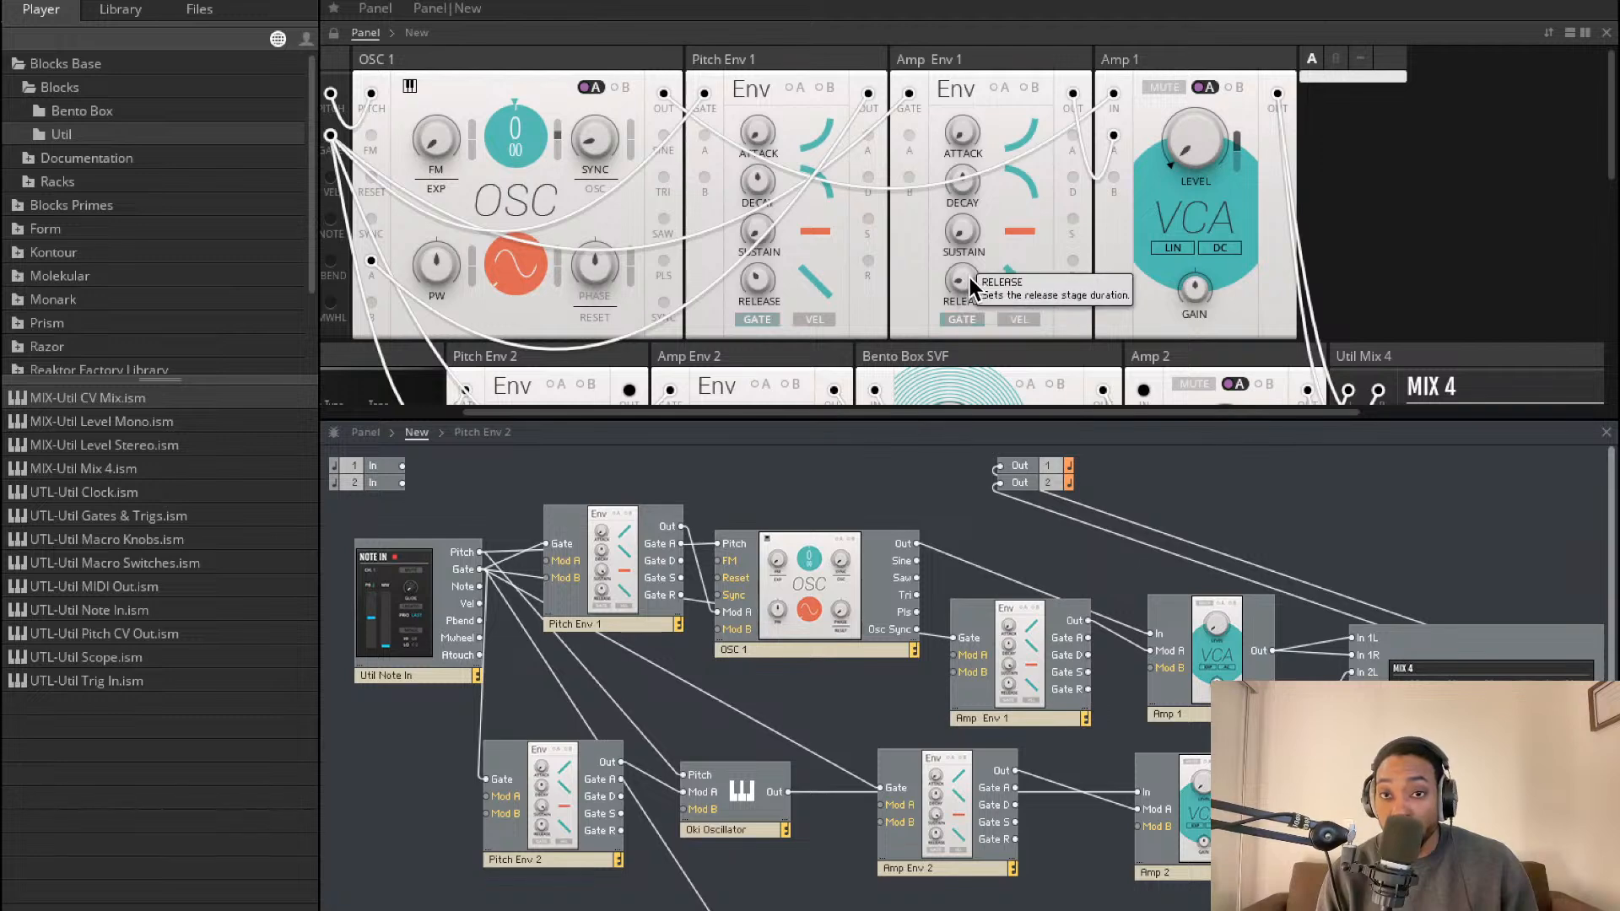
pyautogui.hscroll(-2, 965, 276)
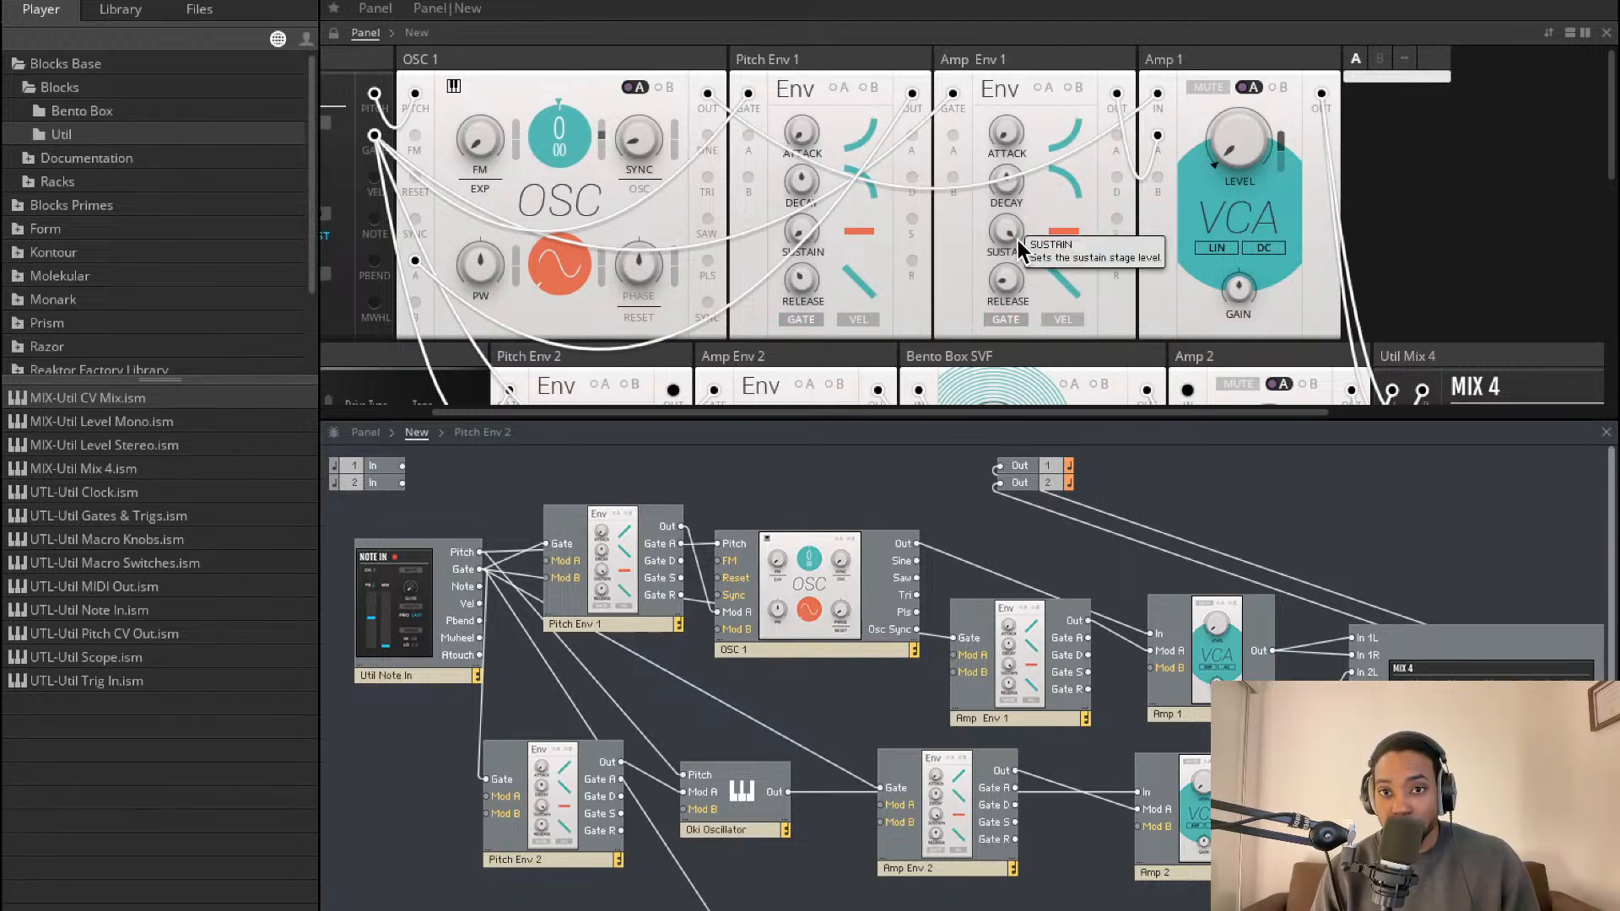
pyautogui.moveTo(1004, 225); pyautogui.dragTo(1017, 410)
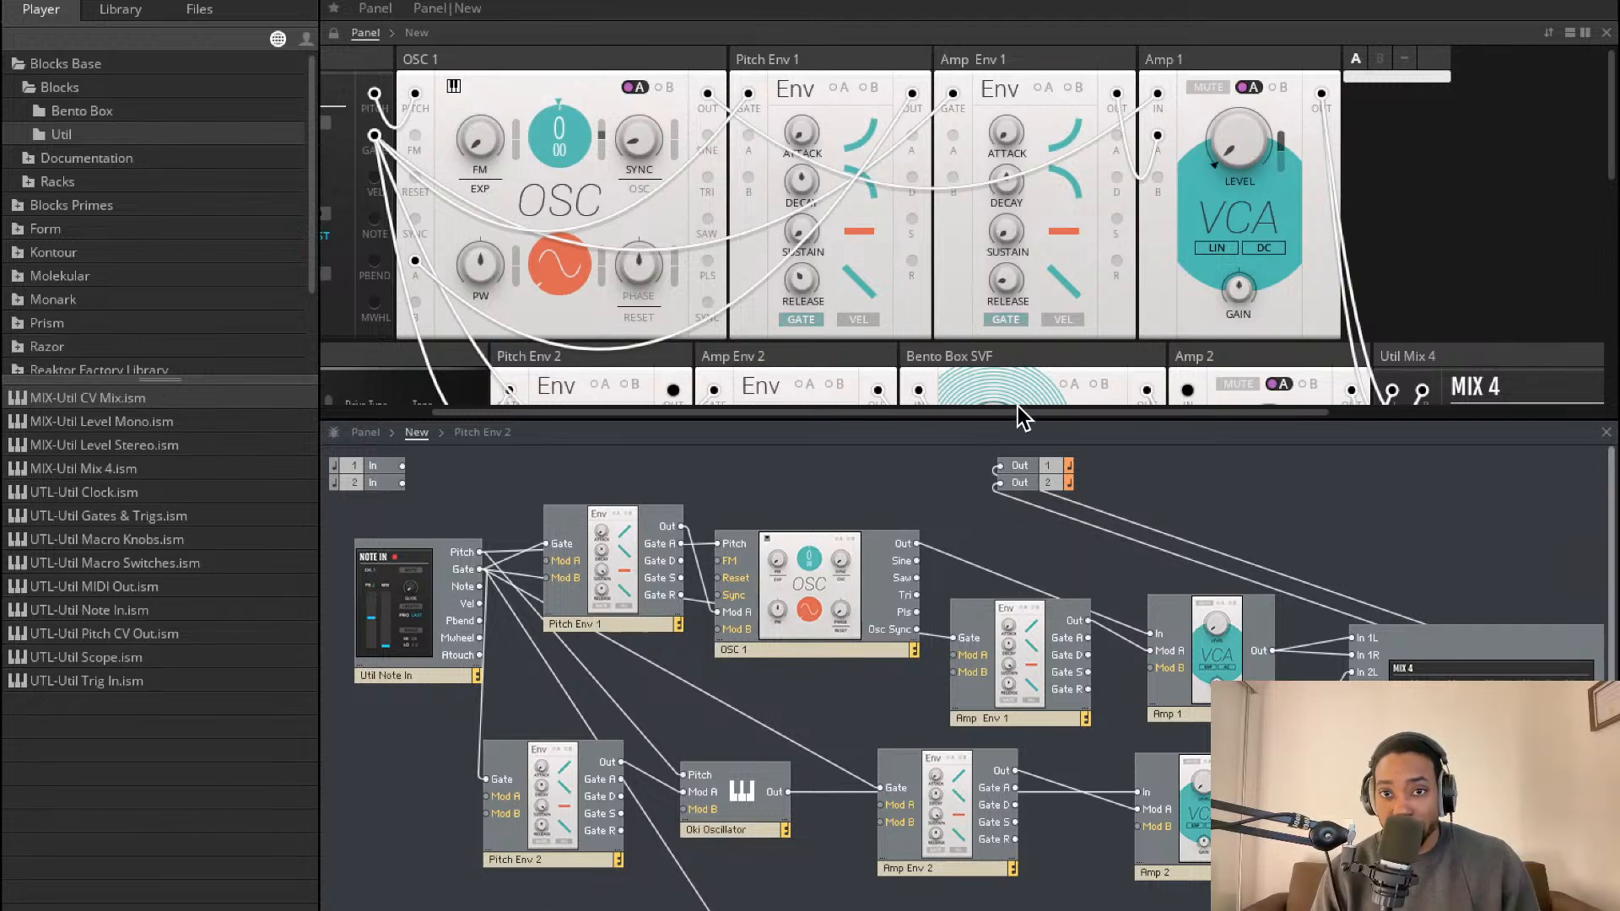
pyautogui.moveTo(1019, 362)
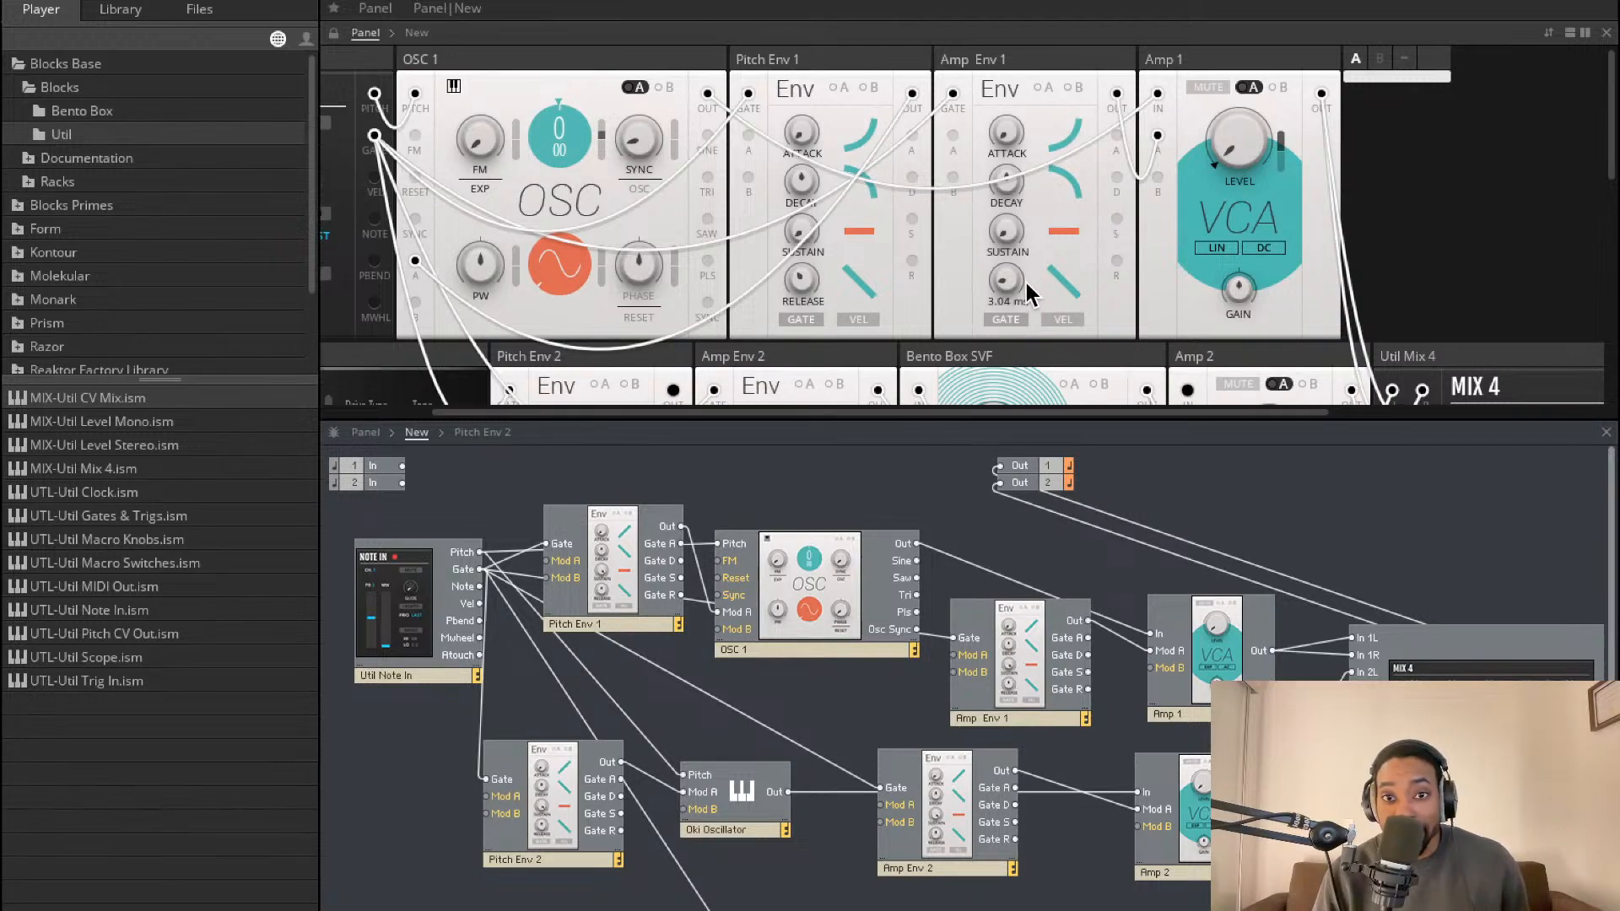
# Review the Oki Oscillator layer's blocks and unmute the second Mix 4 channel
pyautogui.scroll(-5, 1026, 282)
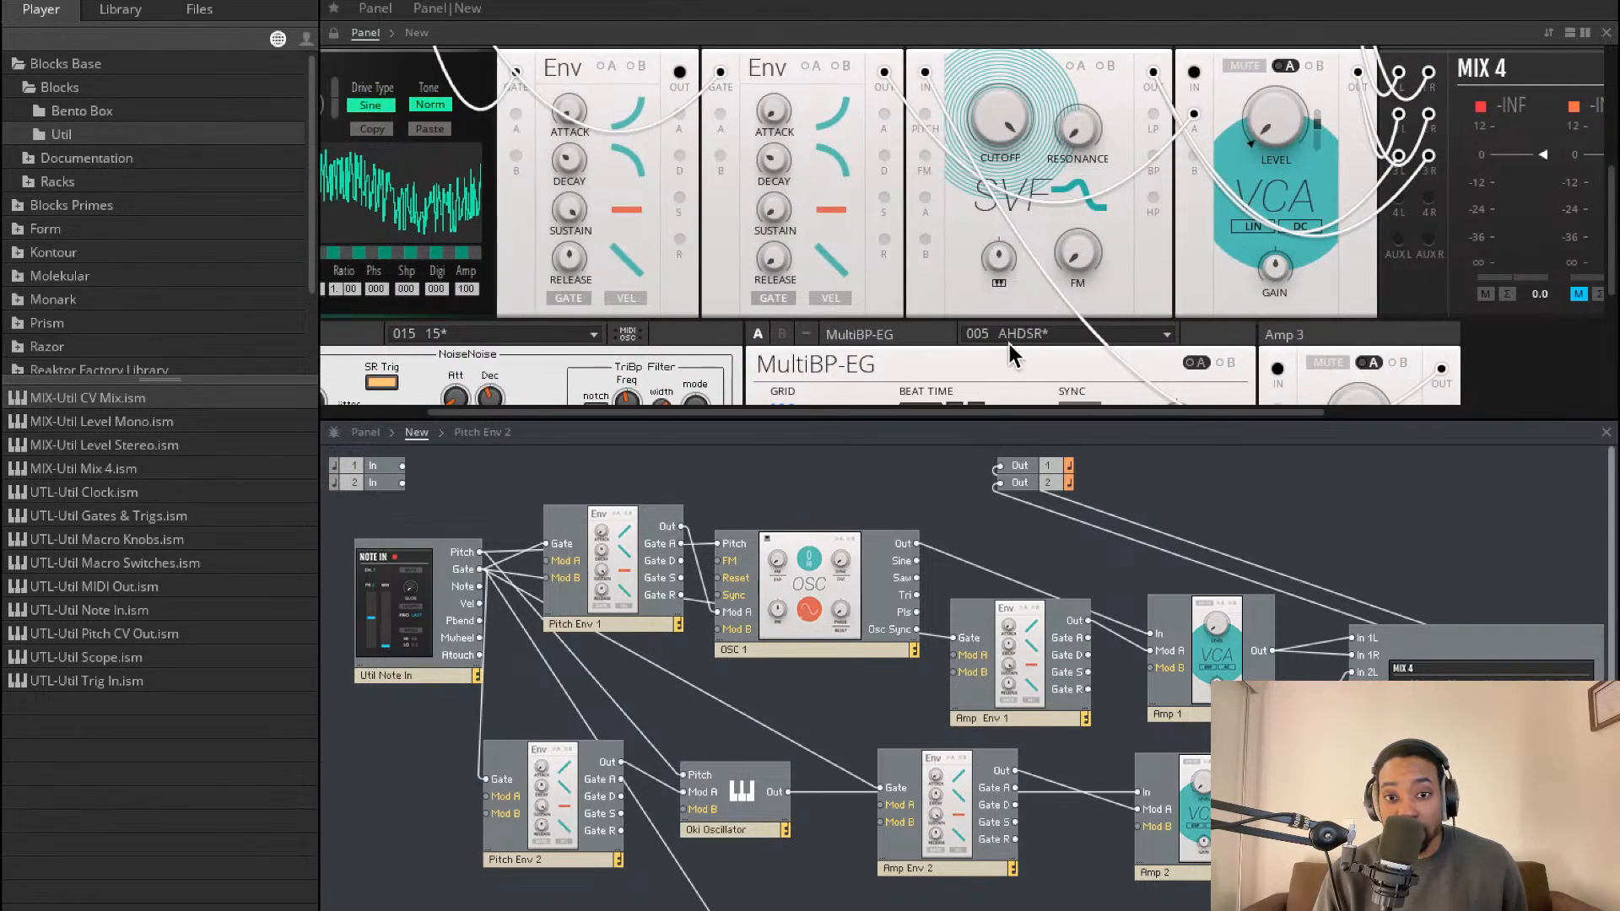
pyautogui.scroll(1, 884, 225)
pyautogui.hscroll(-3, 884, 225)
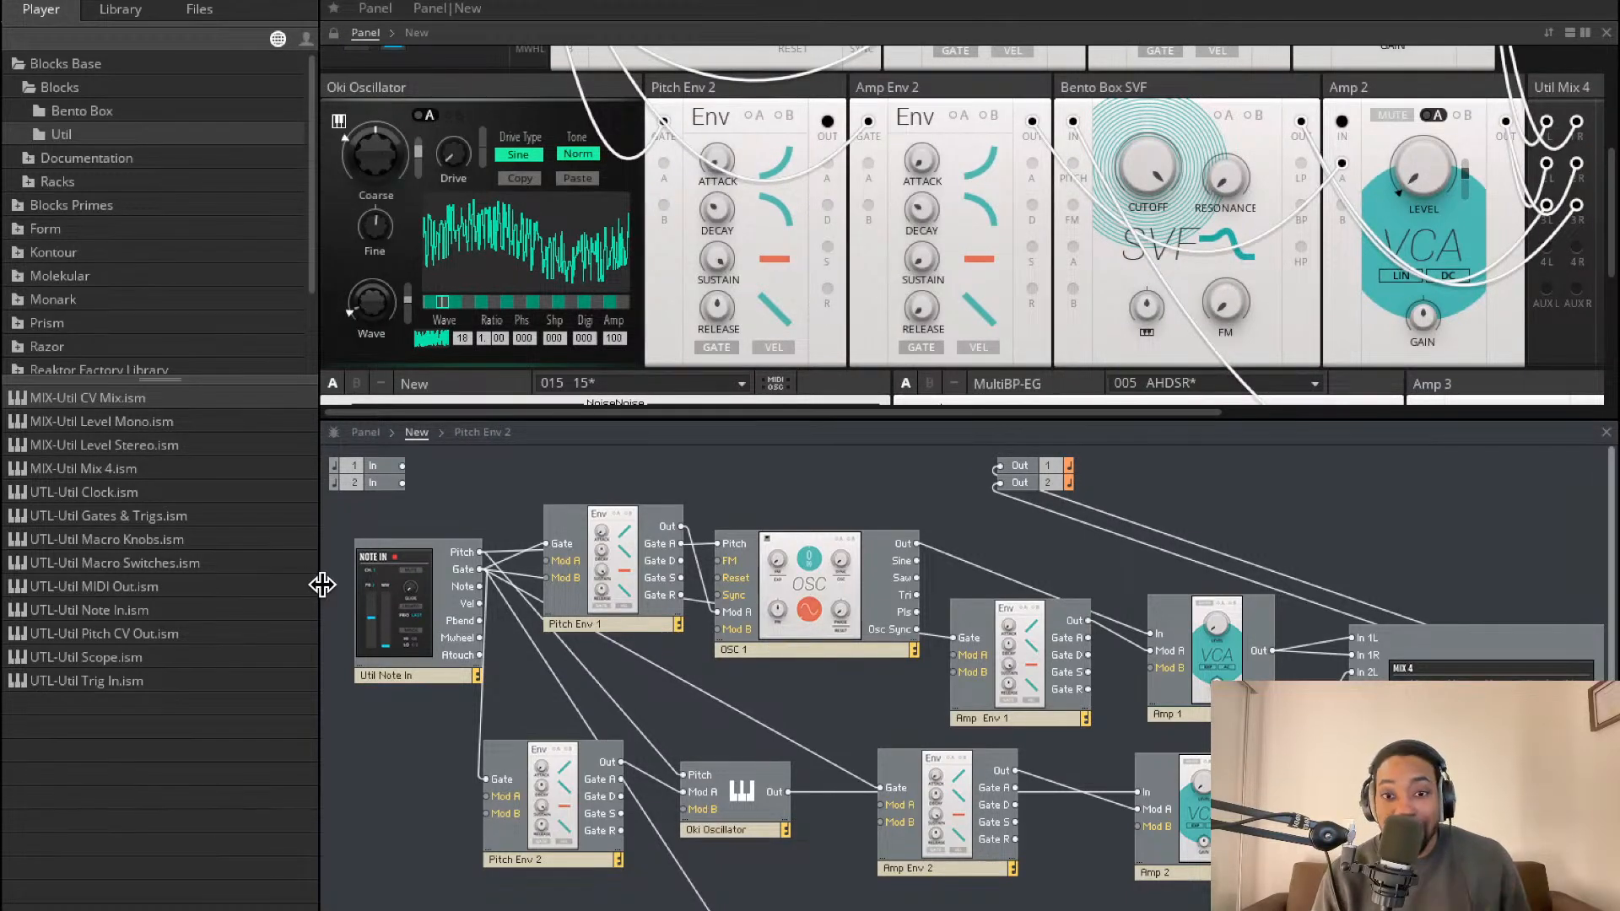
pyautogui.hscroll(3, 463, 462)
pyautogui.hscroll(1, 477, 403)
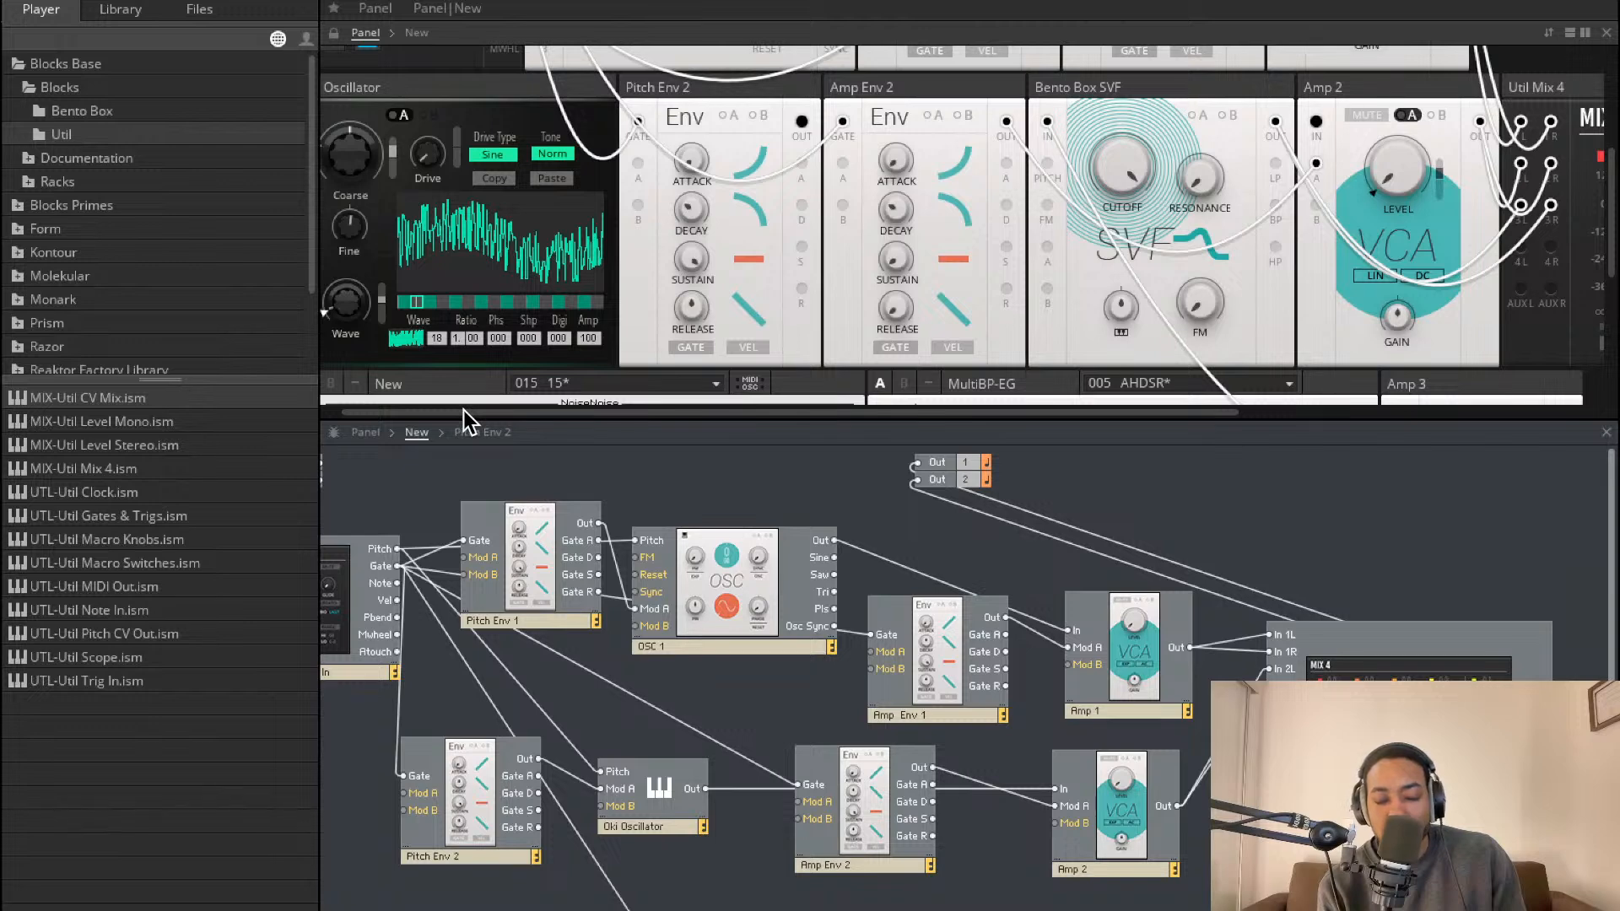
pyautogui.hscroll(6, 752, 207)
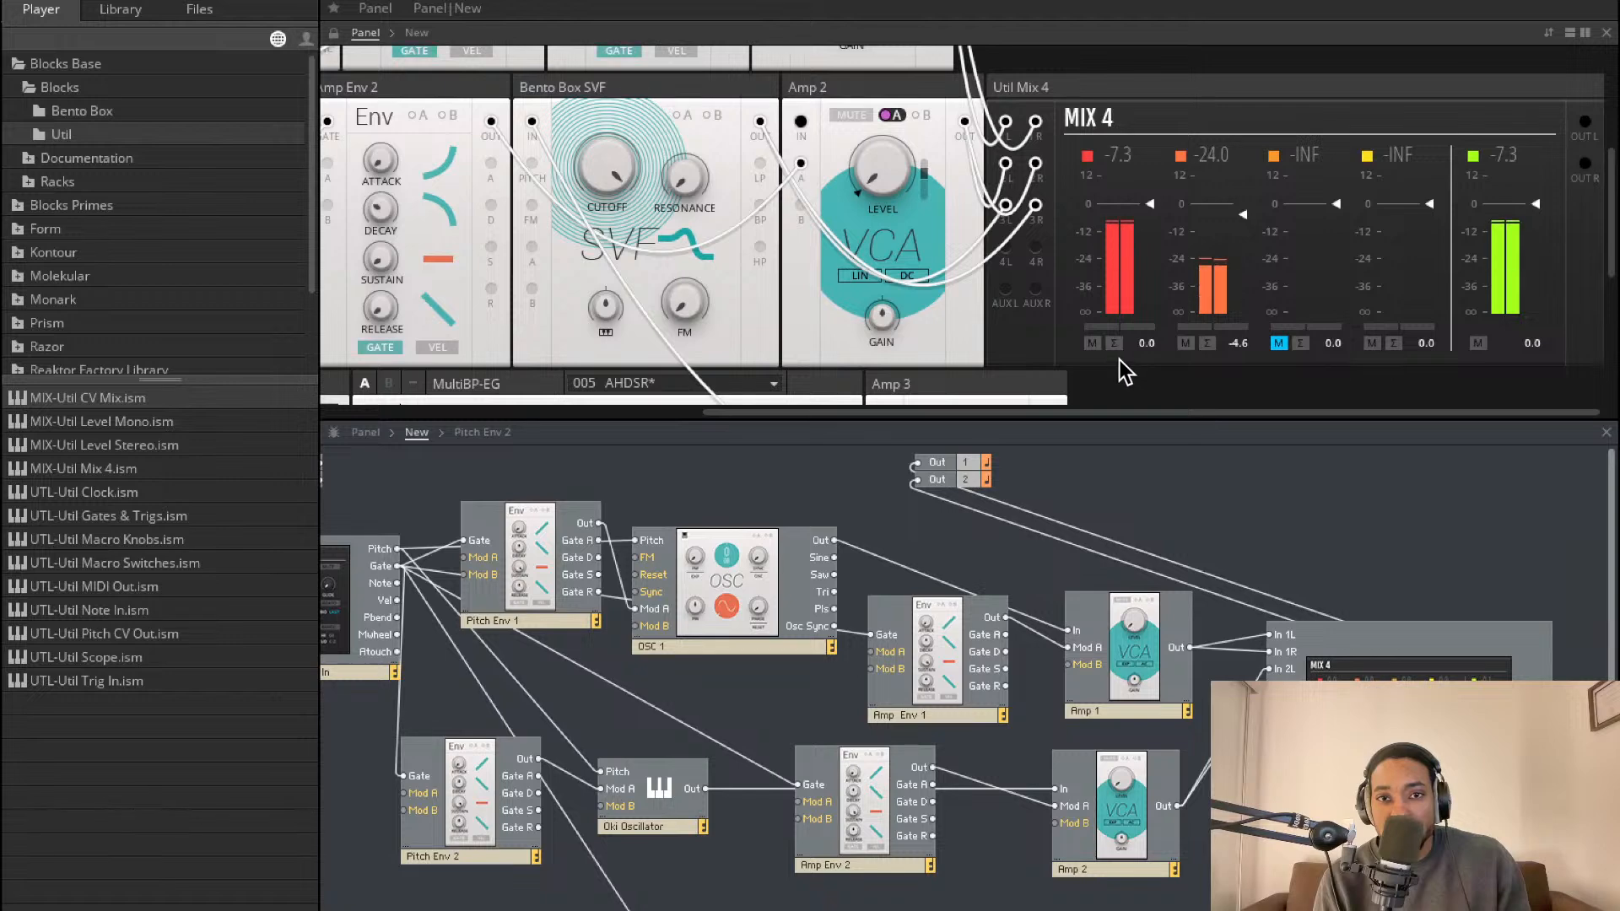
# Mute the first Mix 4 channel to isolate the Oki Oscillator layer and bring that layer's blocks into view
pyautogui.click(1093, 342)
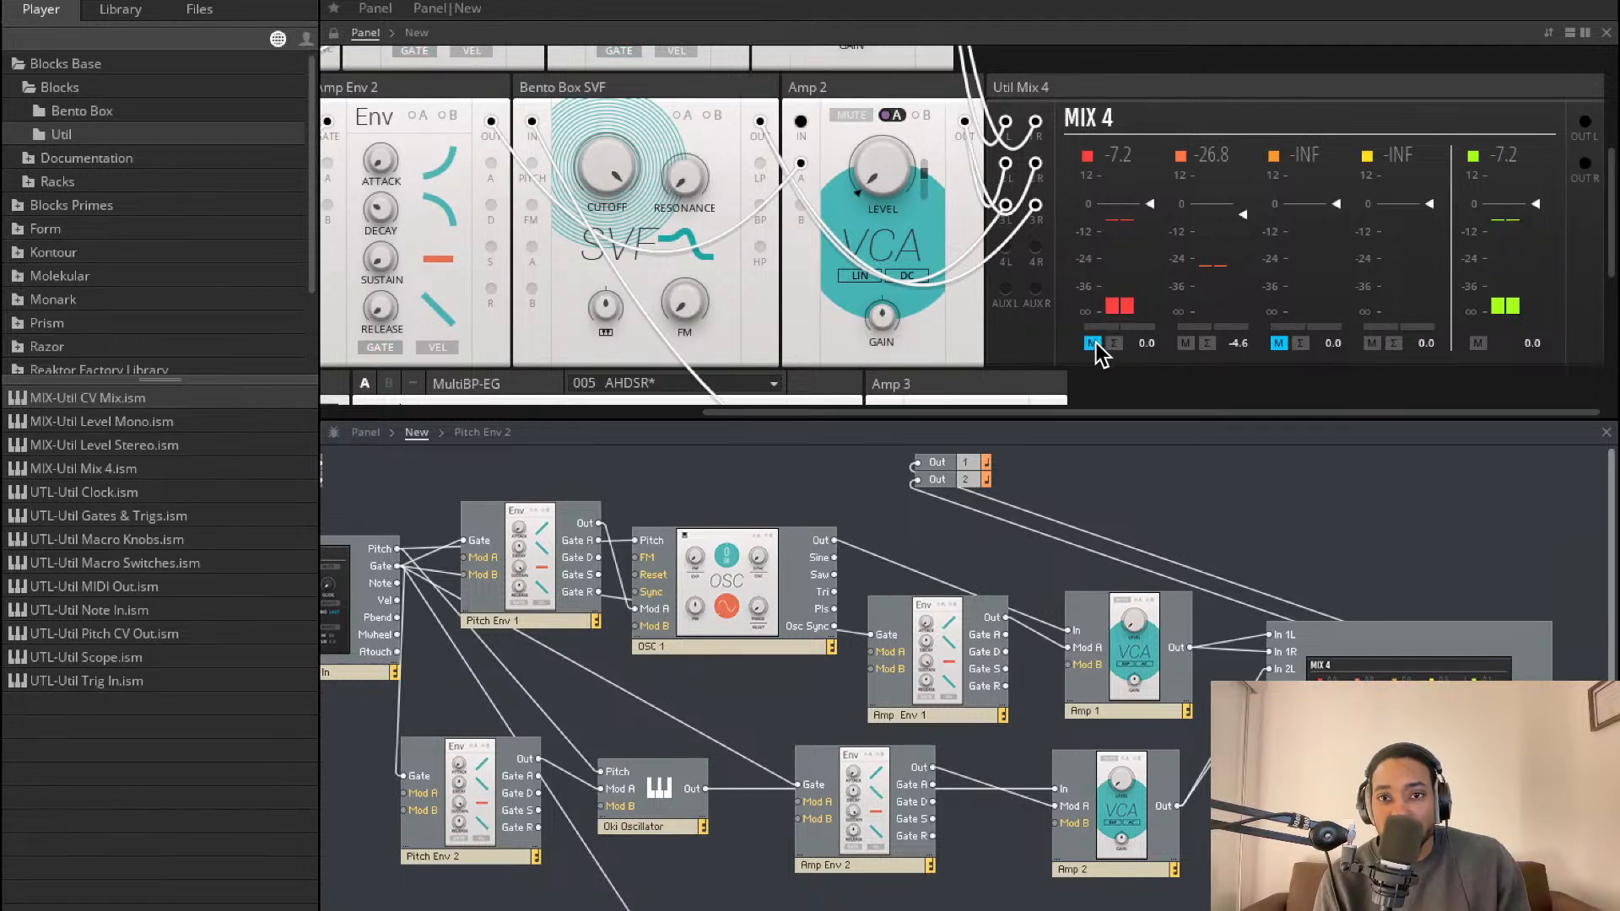
pyautogui.hscroll(-3, 997, 274)
pyautogui.hscroll(-3, 997, 266)
pyautogui.hscroll(-3, 995, 266)
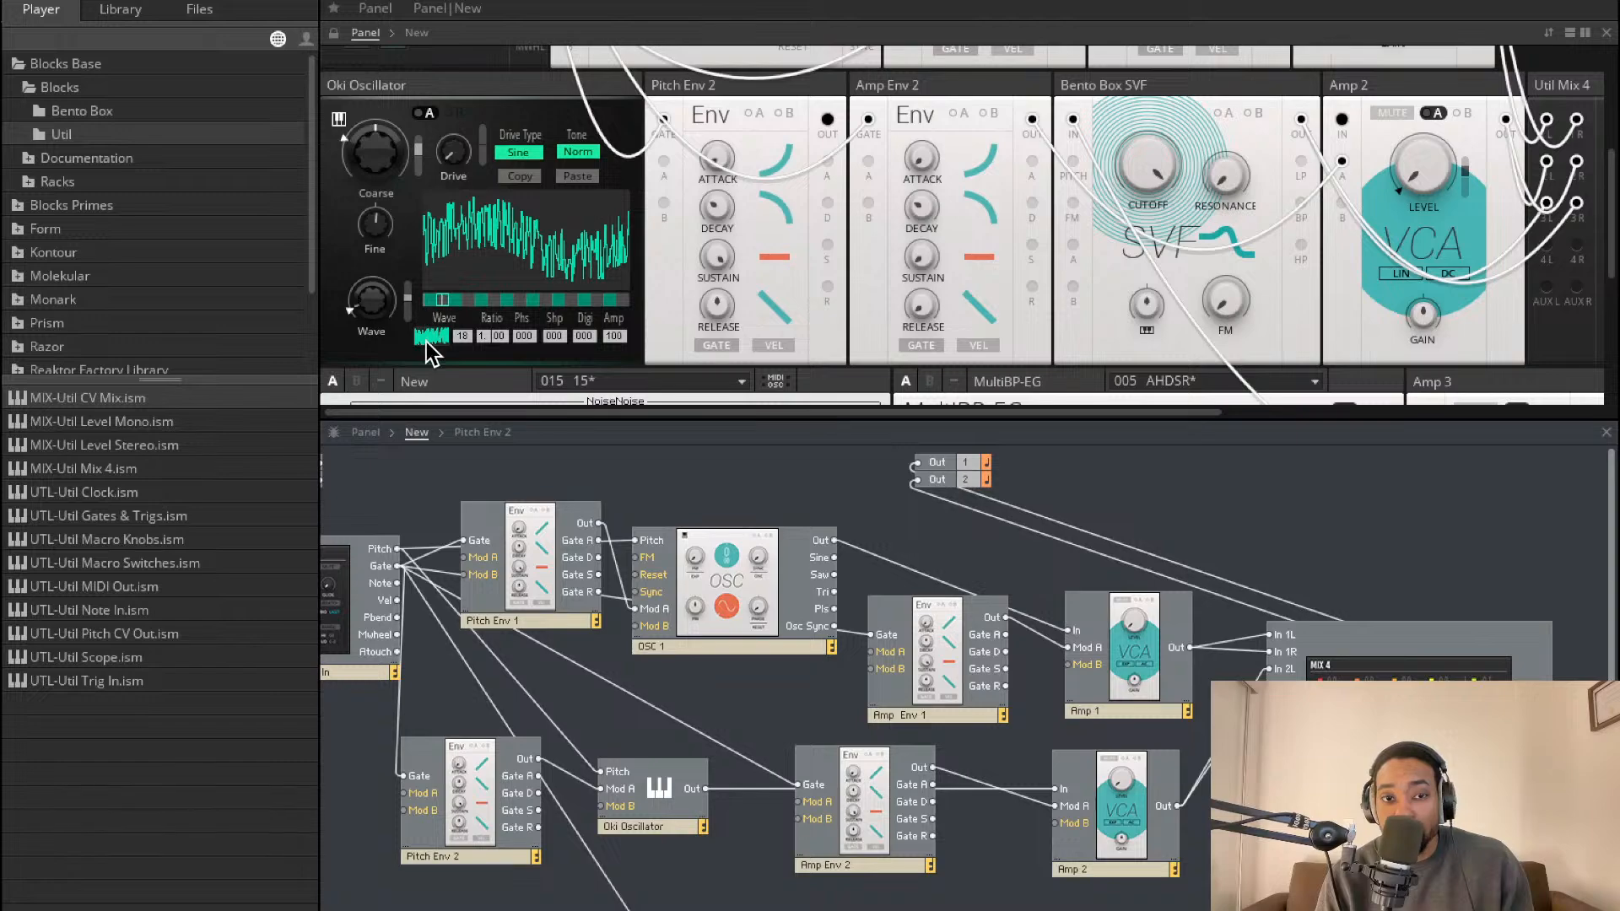
pyautogui.hscroll(1, 776, 162)
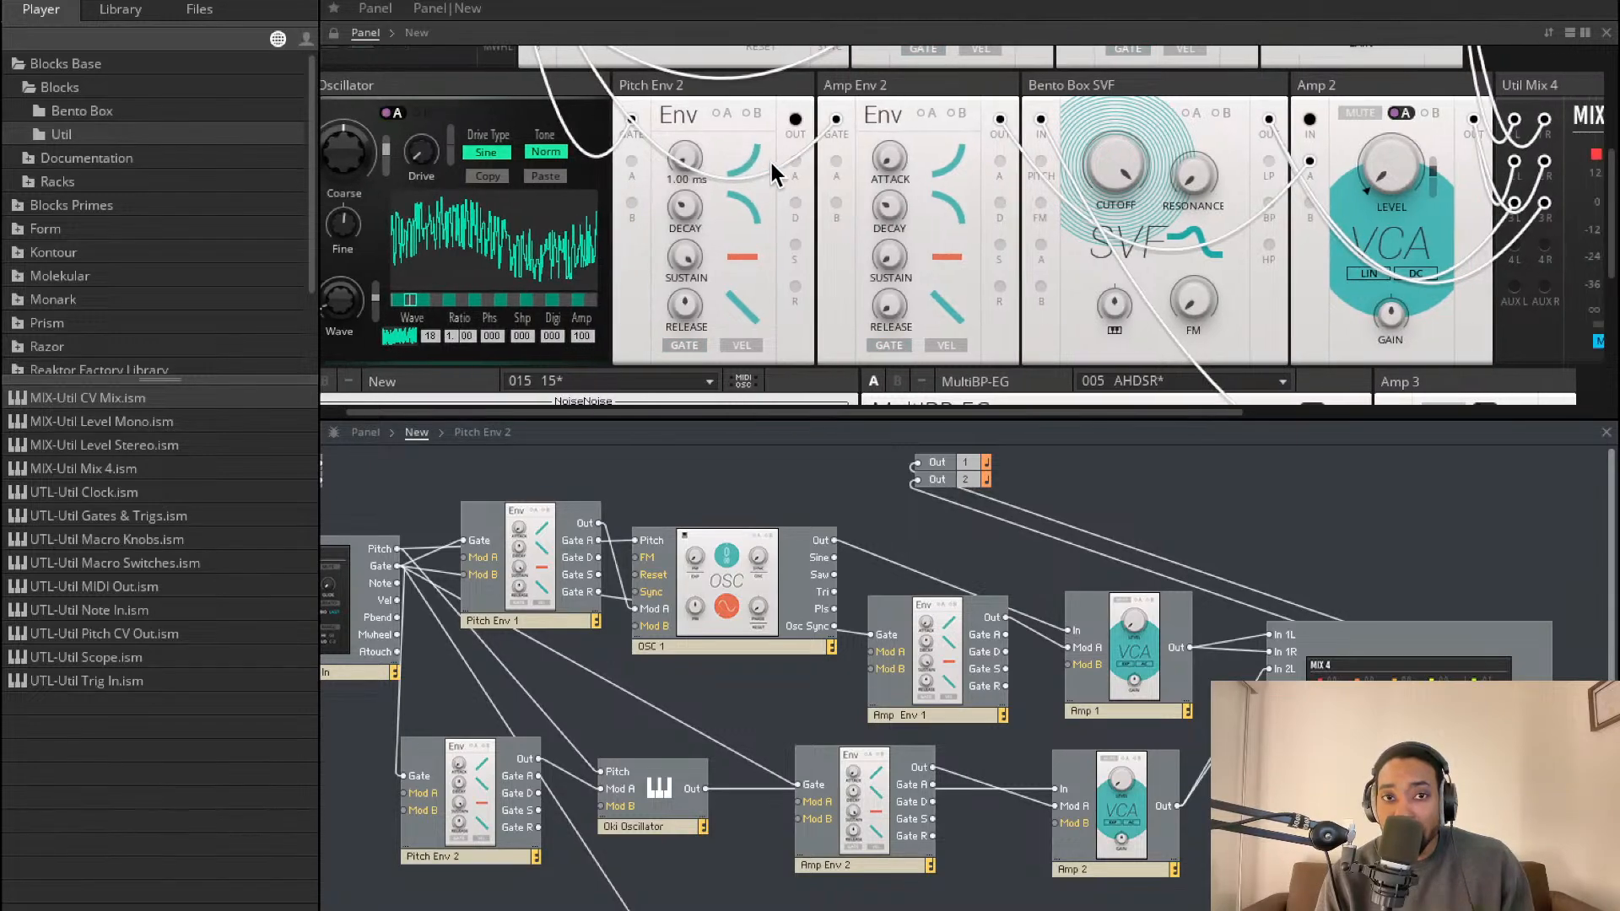
# Adjust the sustain level of Pitch Env 2, finishing with it turned down
pyautogui.scroll(2, 714, 179)
pyautogui.hscroll(1, 717, 175)
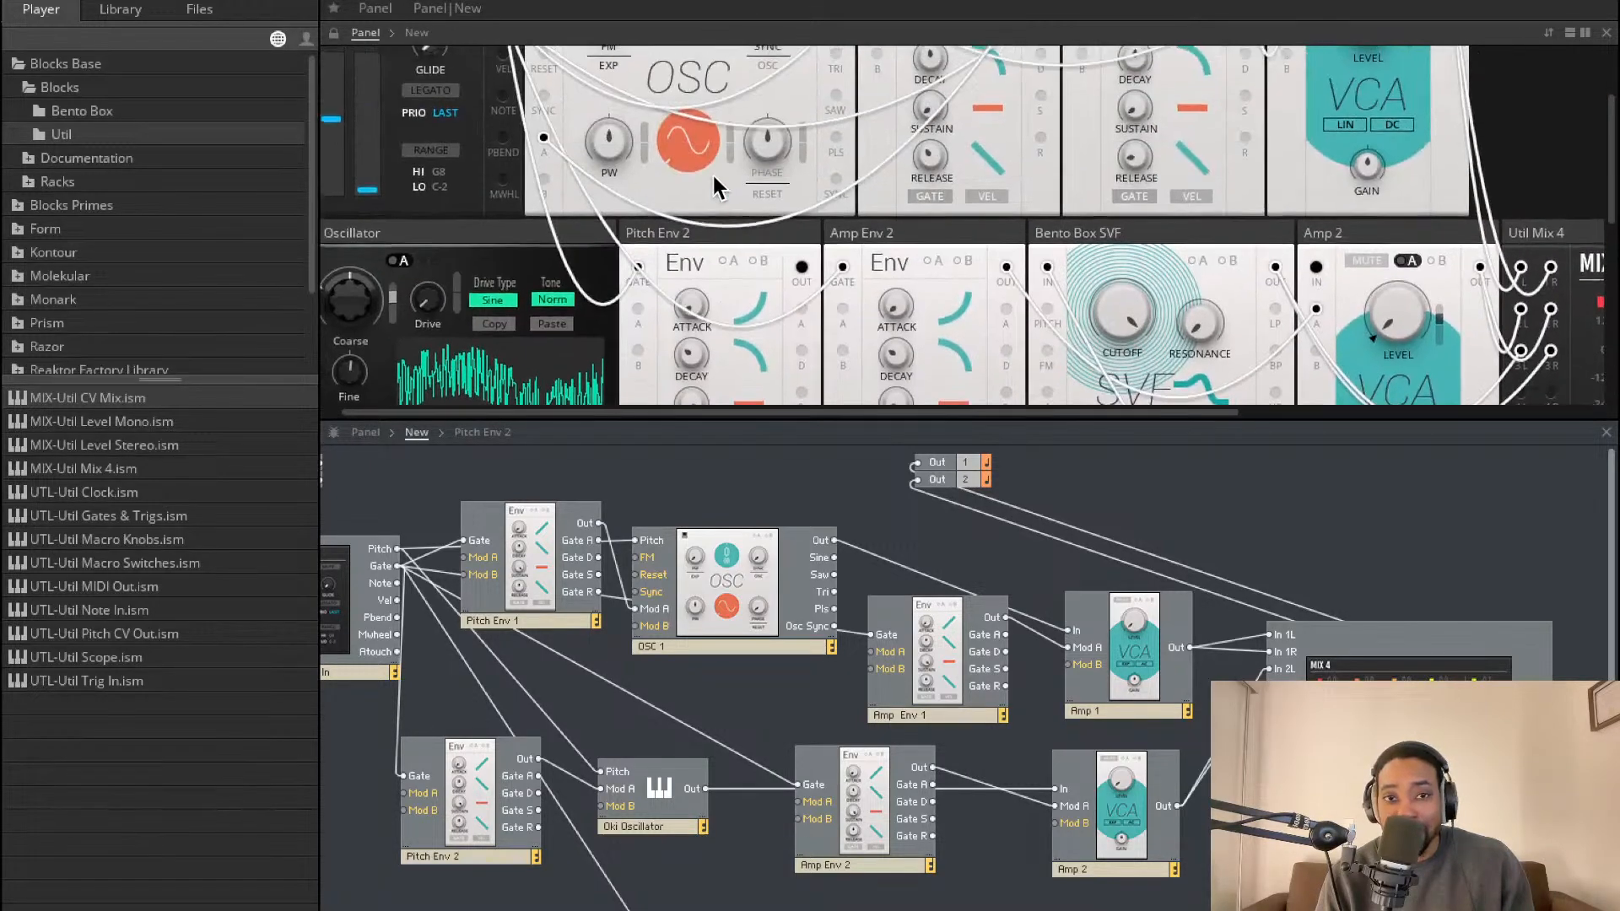
pyautogui.scroll(2, 716, 175)
pyautogui.scroll(-2, 716, 176)
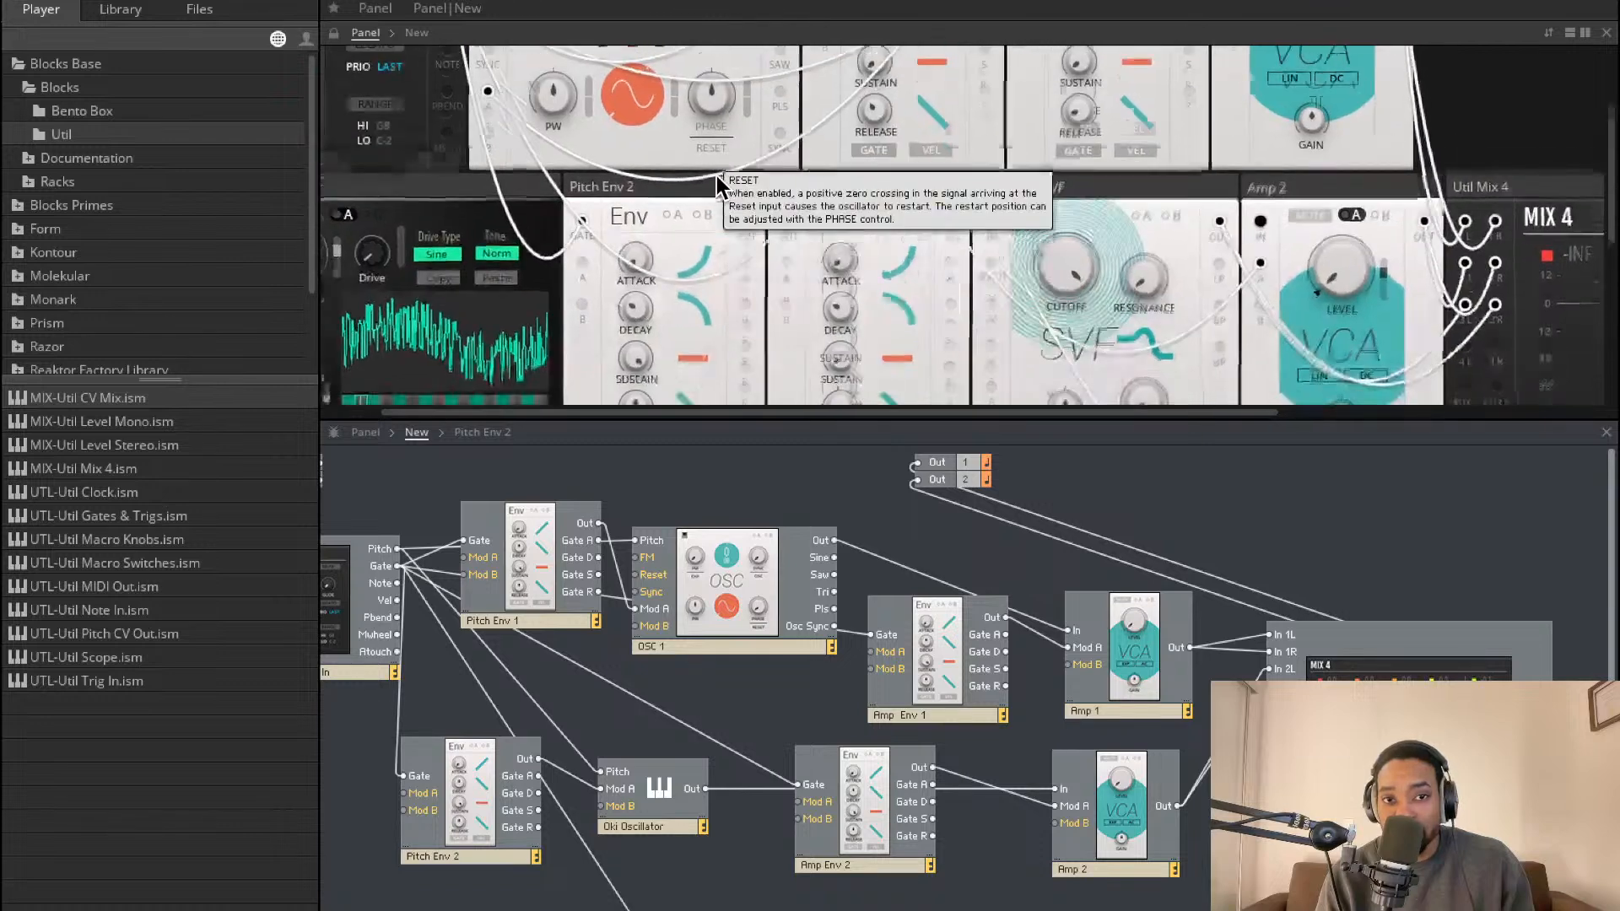
pyautogui.scroll(1, 712, 186)
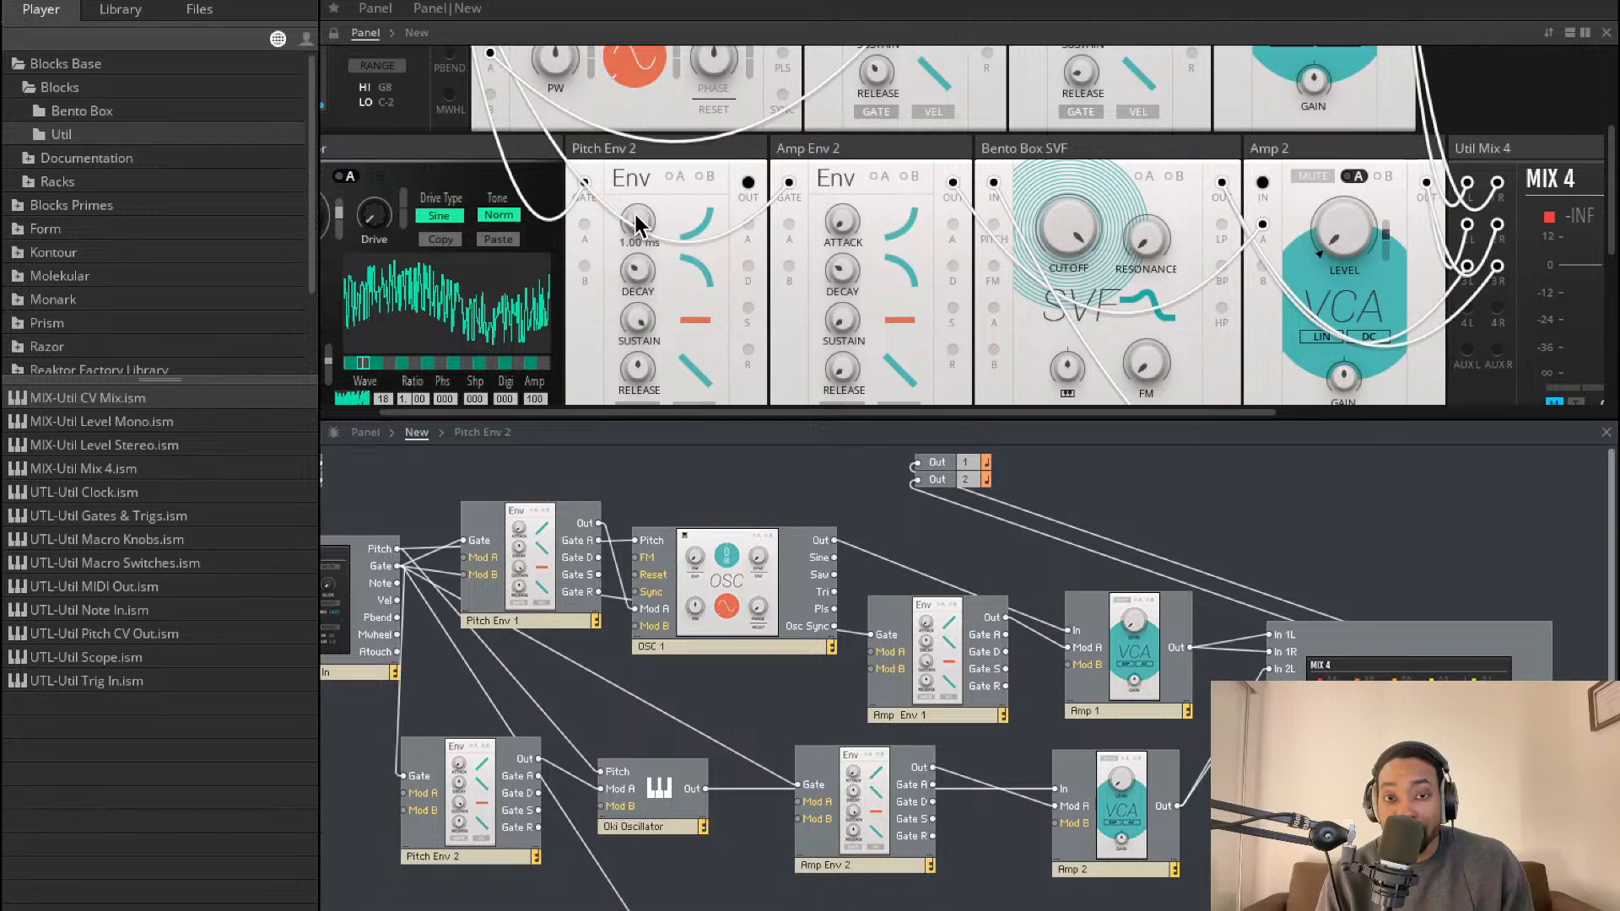
pyautogui.moveTo(635, 236); pyautogui.dragTo(645, 331)
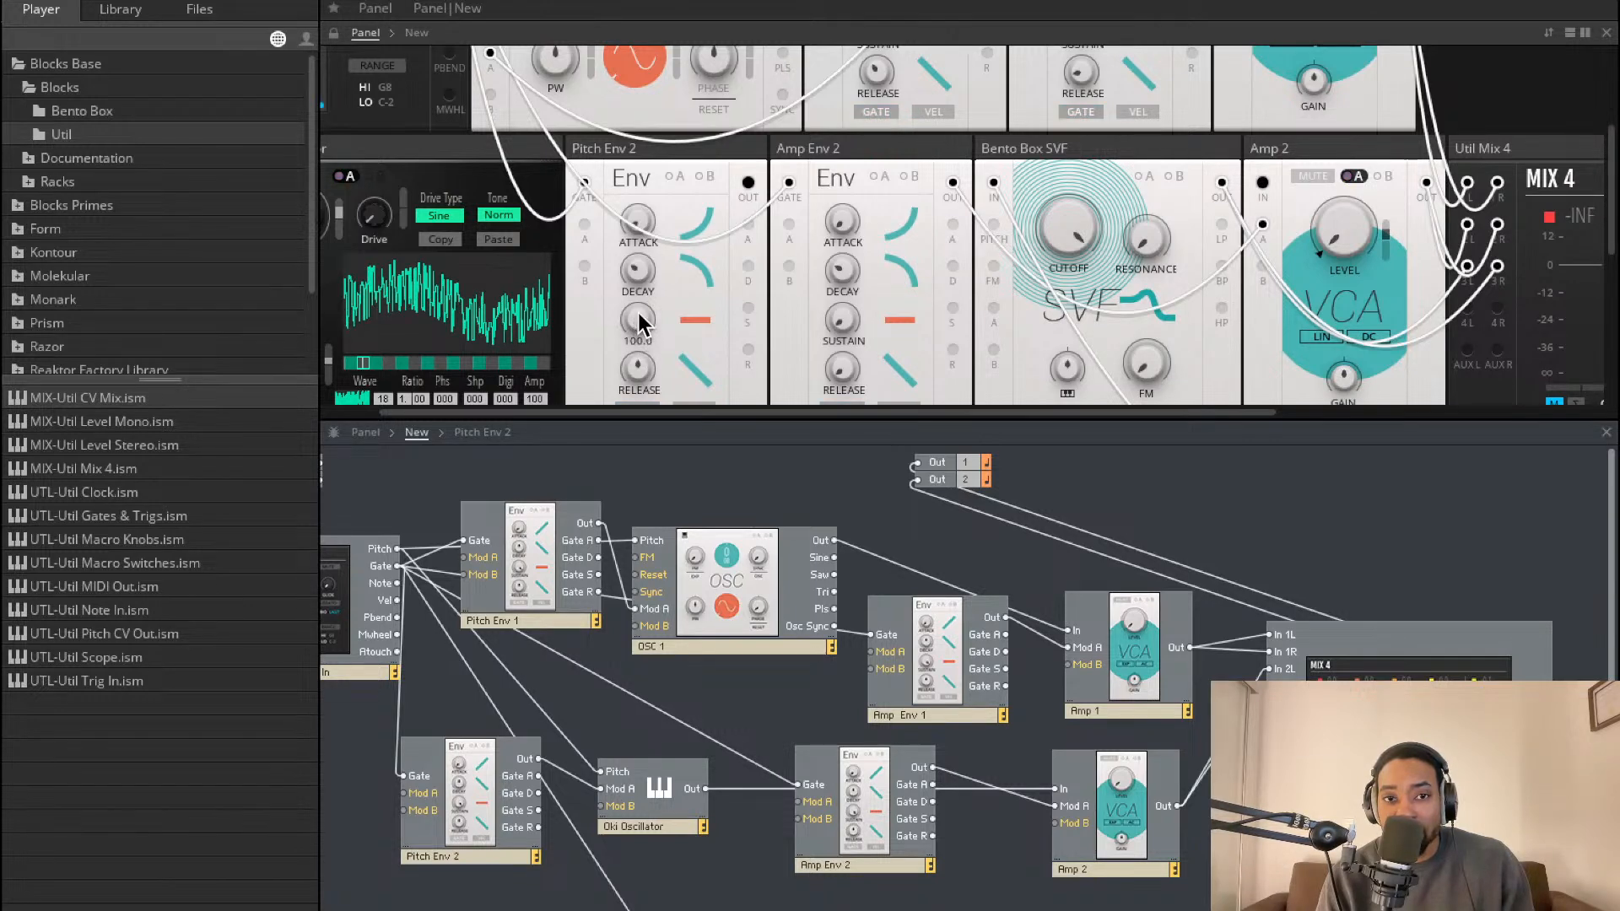
pyautogui.moveTo(639, 314); pyautogui.dragTo(675, 611)
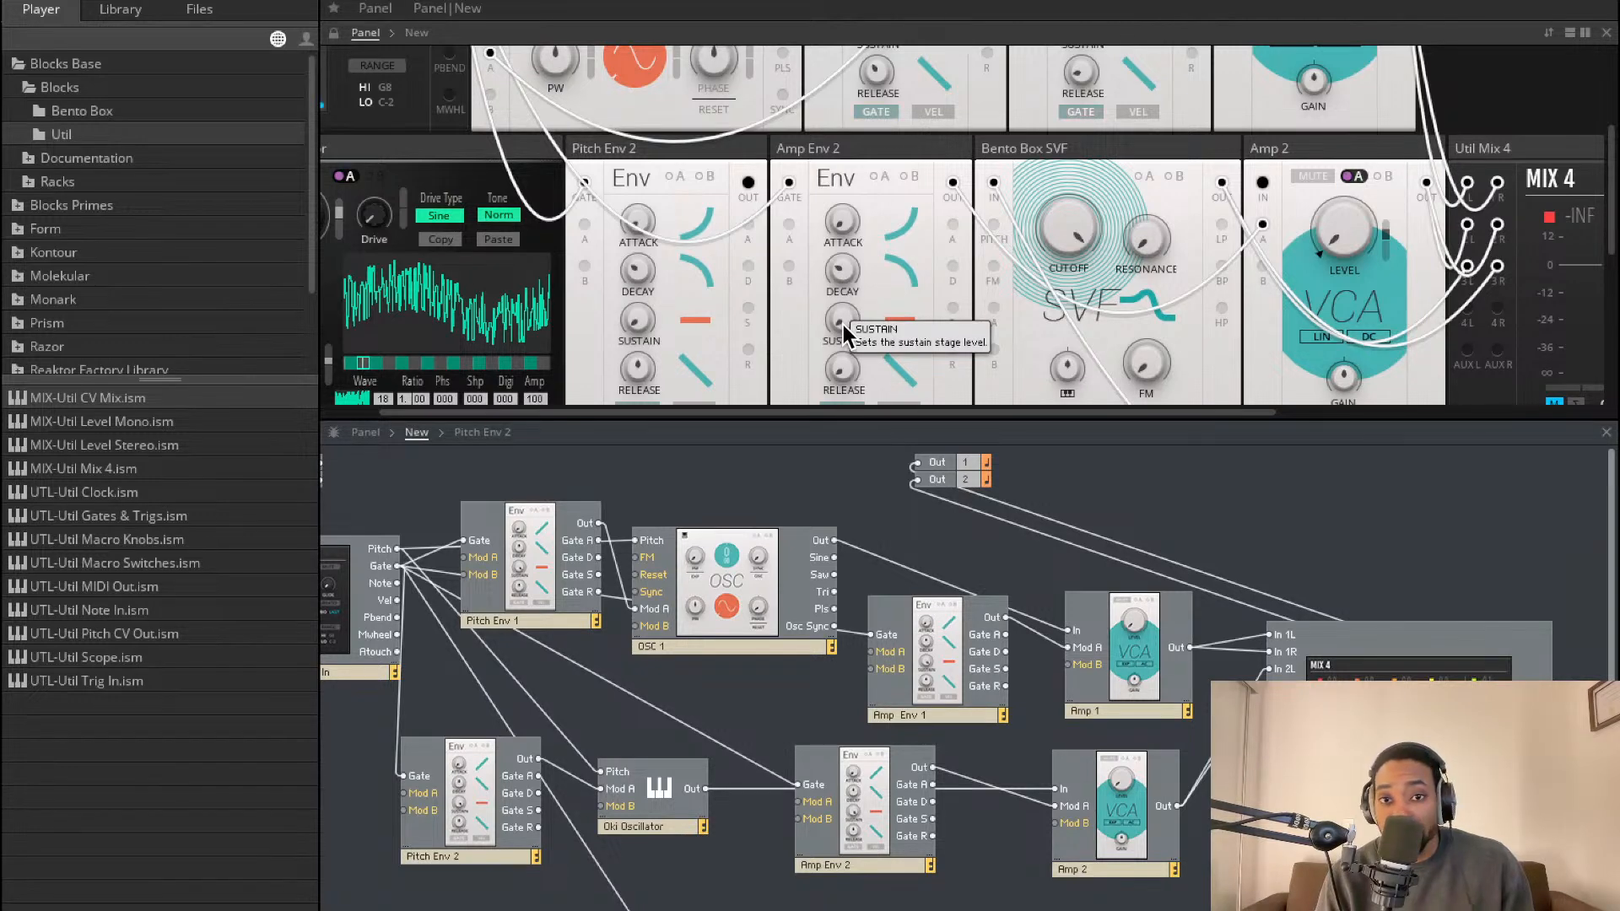
# Unmute the first Mix 4 channel to hear the OSC 1 and Oki Oscillator layers together
pyautogui.scroll(-1, 863, 341)
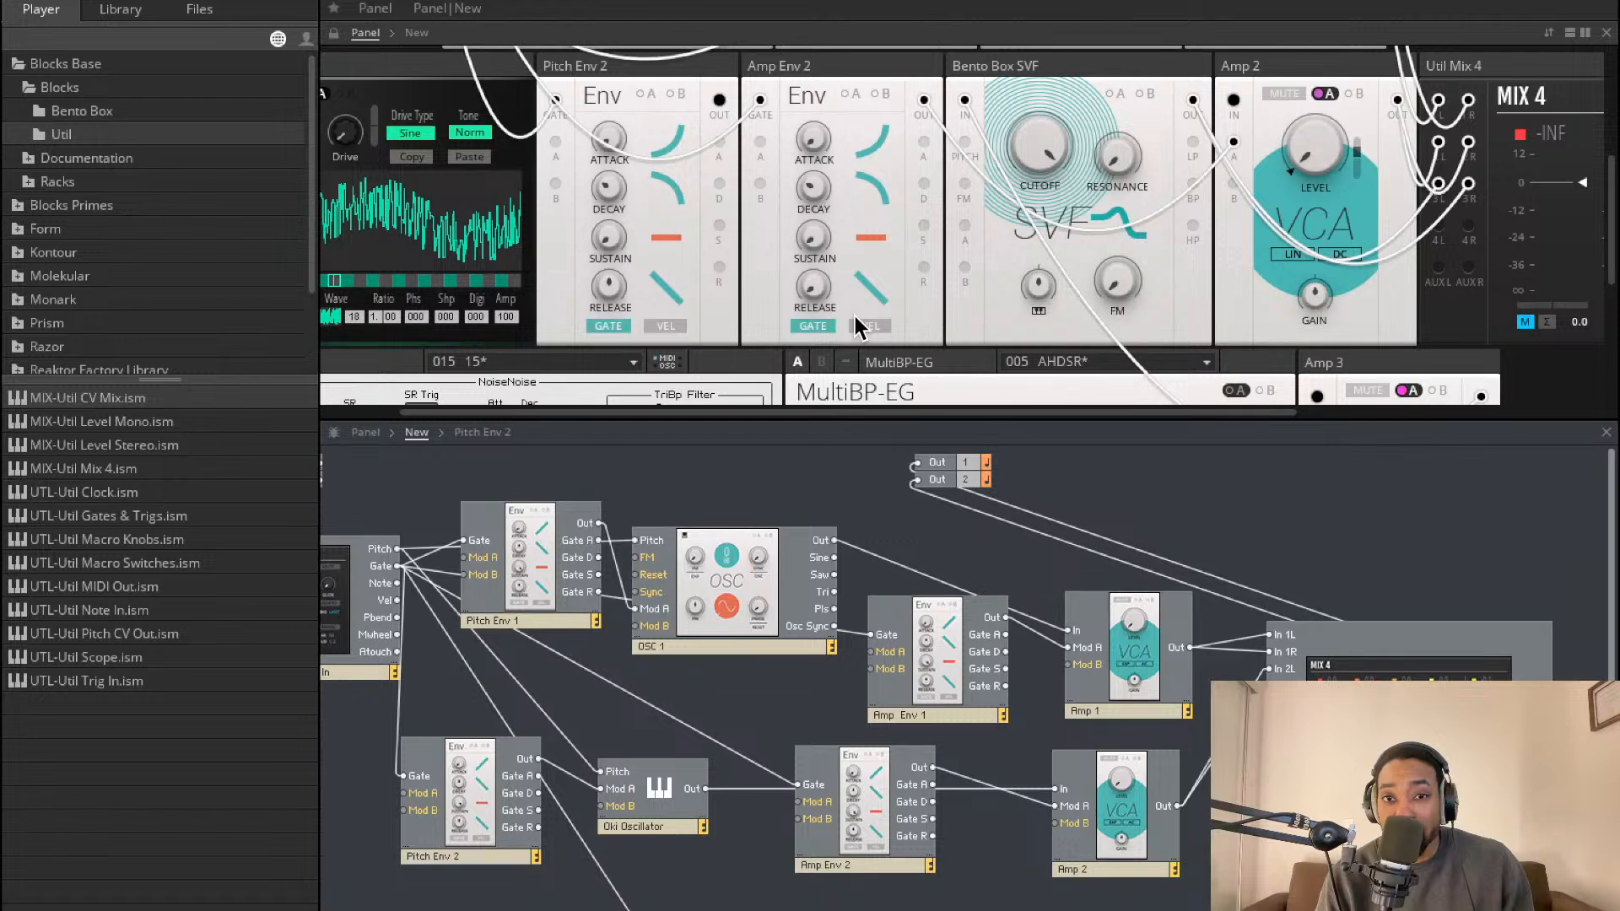
pyautogui.hscroll(1, 928, 270)
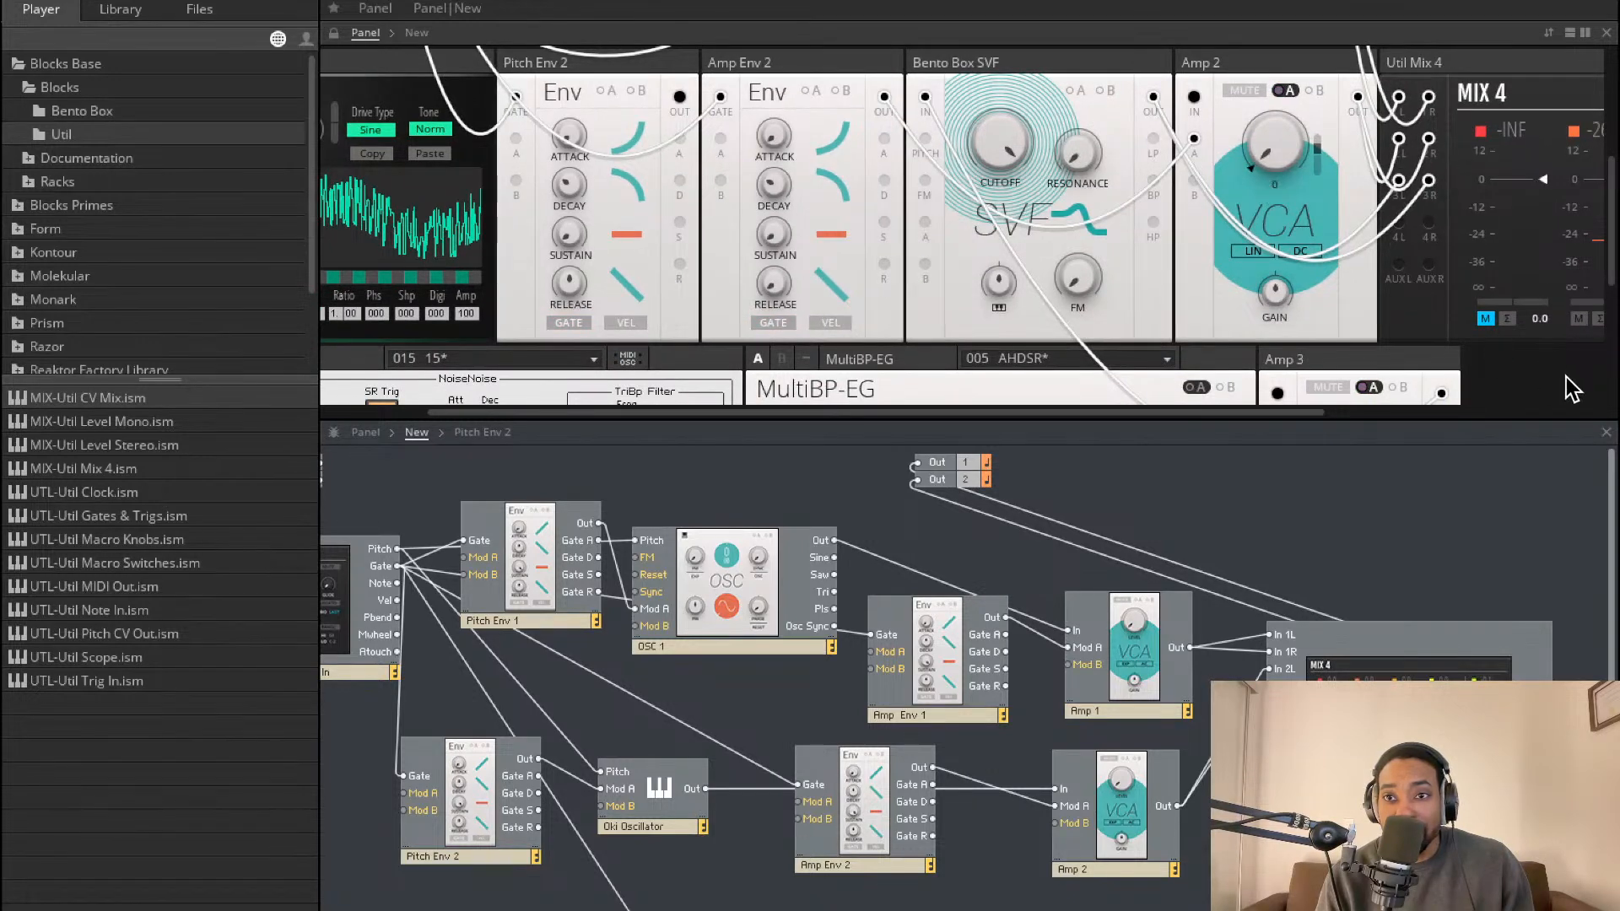
pyautogui.scroll(-1, 1494, 325)
pyautogui.hscroll(2, 1494, 325)
pyautogui.scroll(1, 1414, 304)
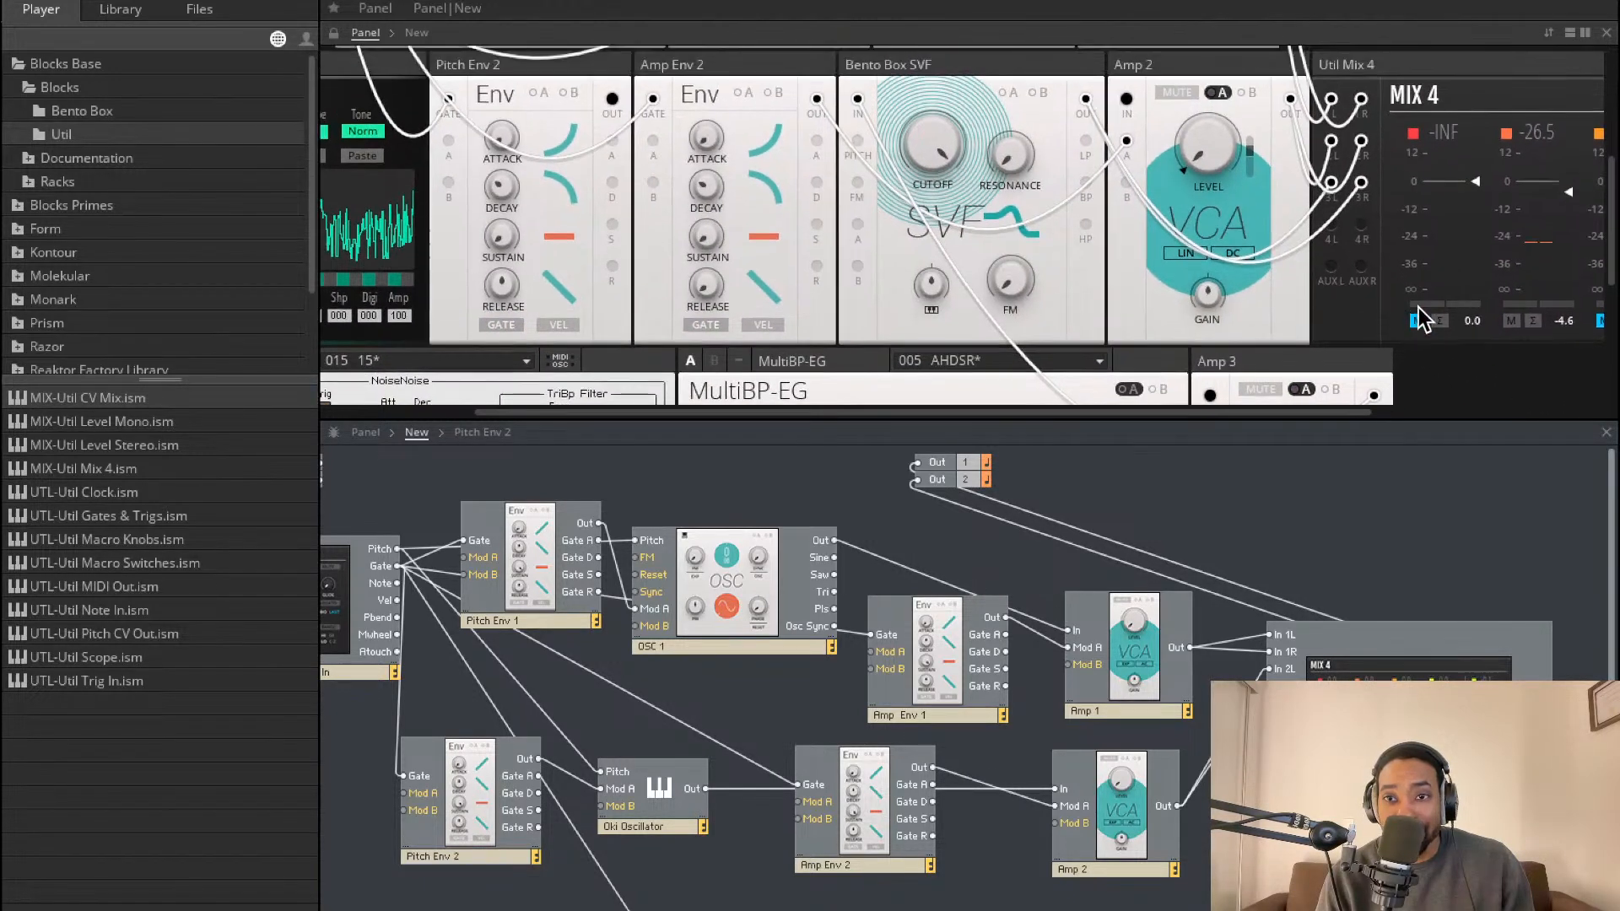
pyautogui.click(1418, 322)
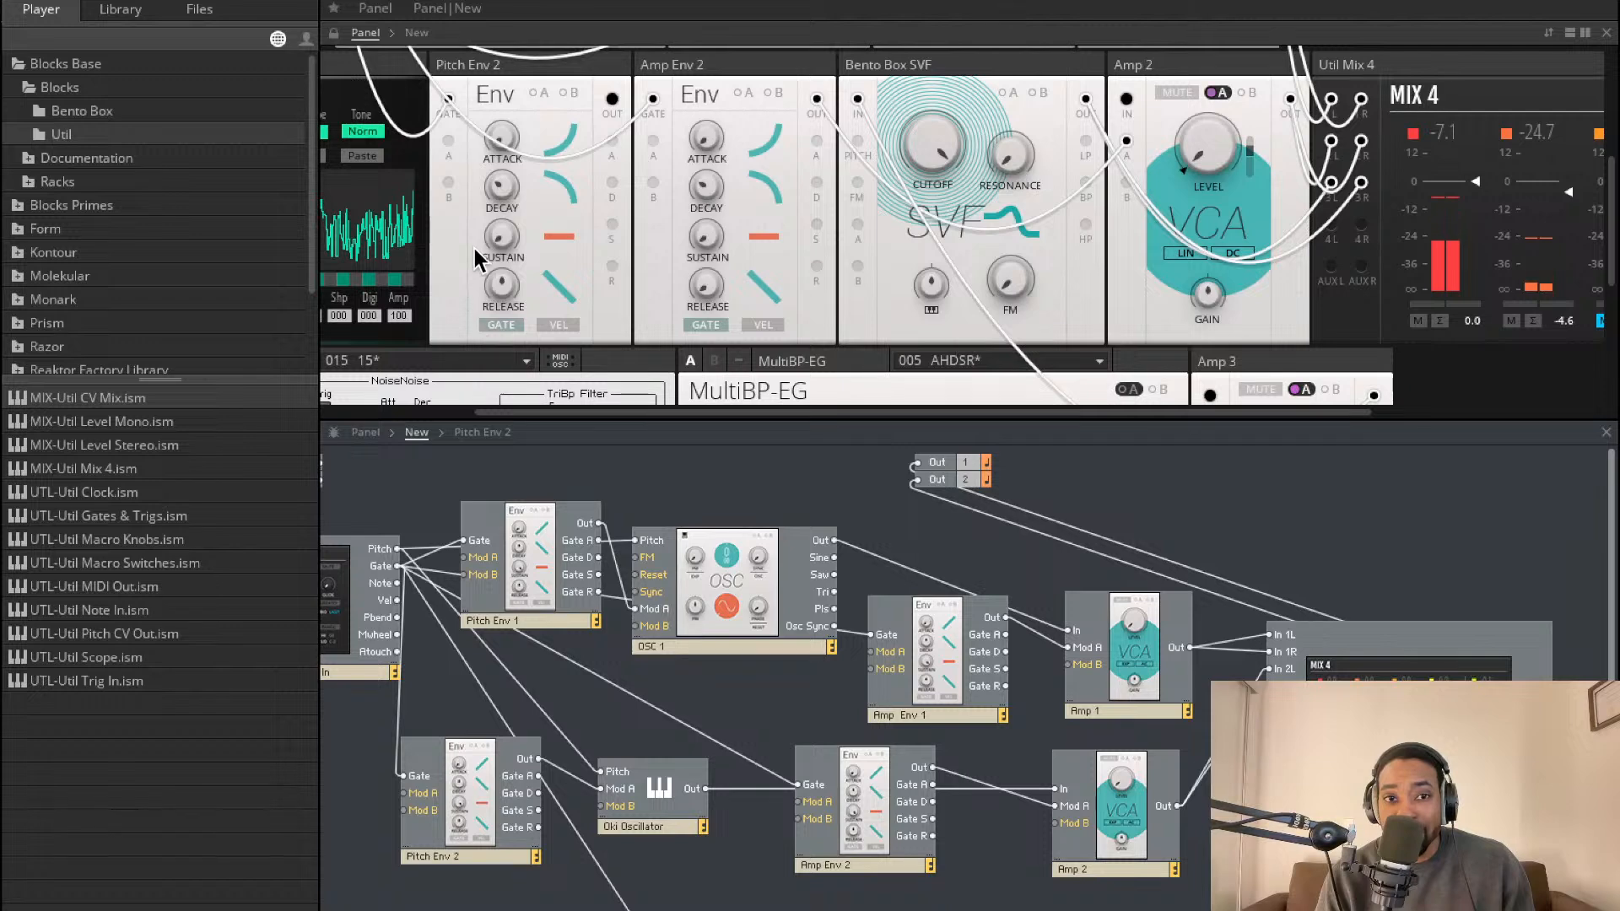
# Raise the sustain level of Pitch Env 2 and lower it back down while both layers play
pyautogui.moveTo(492, 240); pyautogui.dragTo(493, 126)
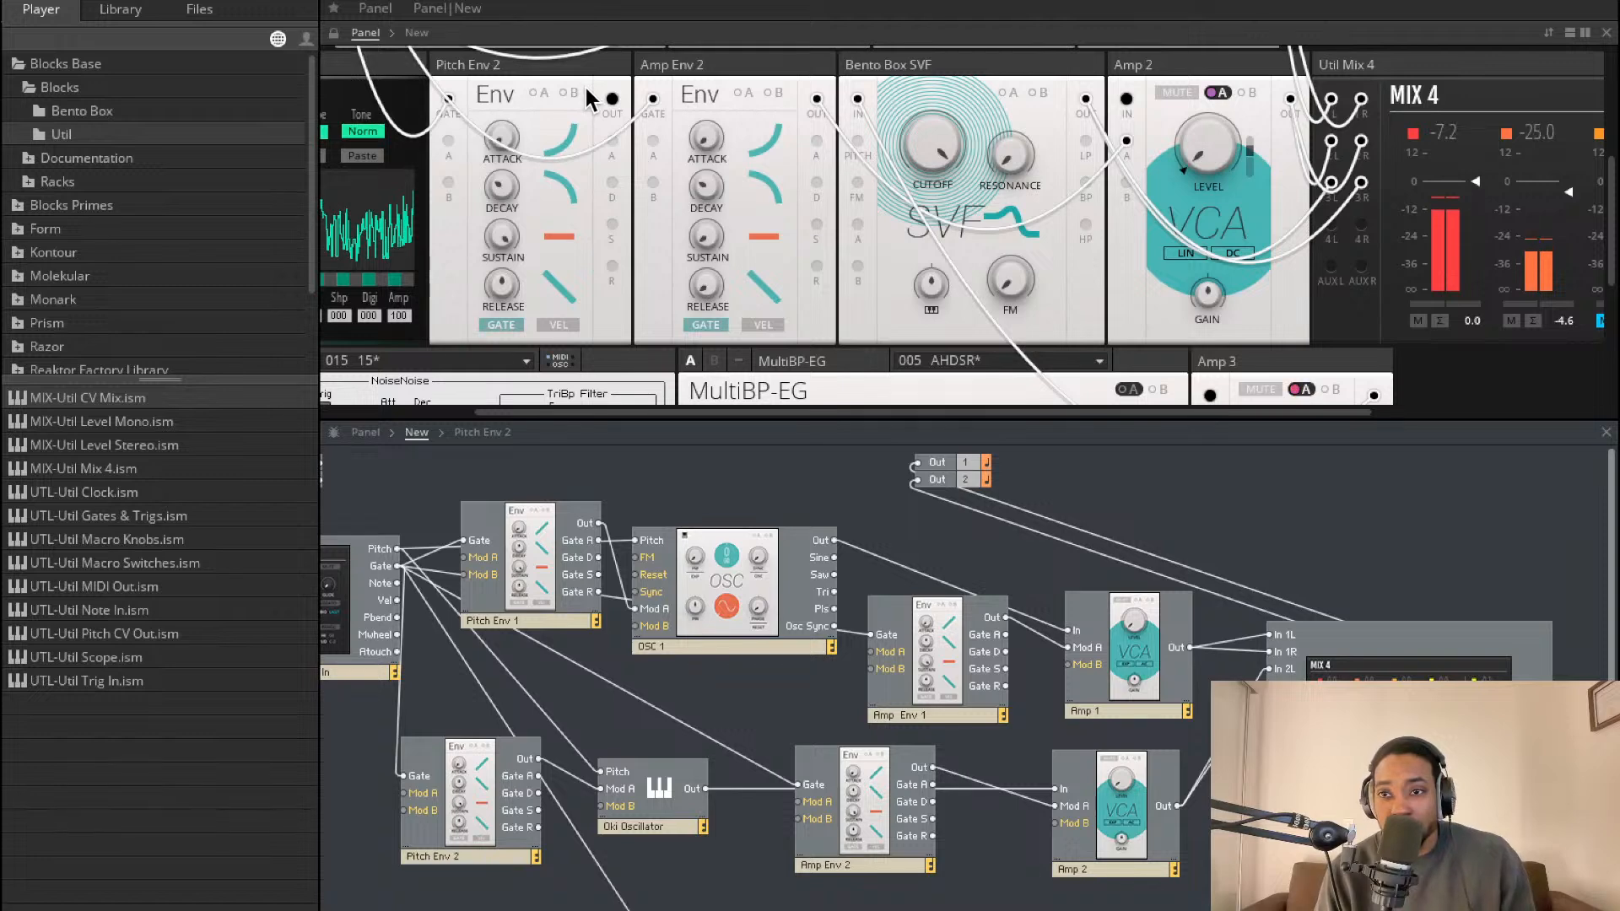
pyautogui.moveTo(497, 241); pyautogui.dragTo(488, 342)
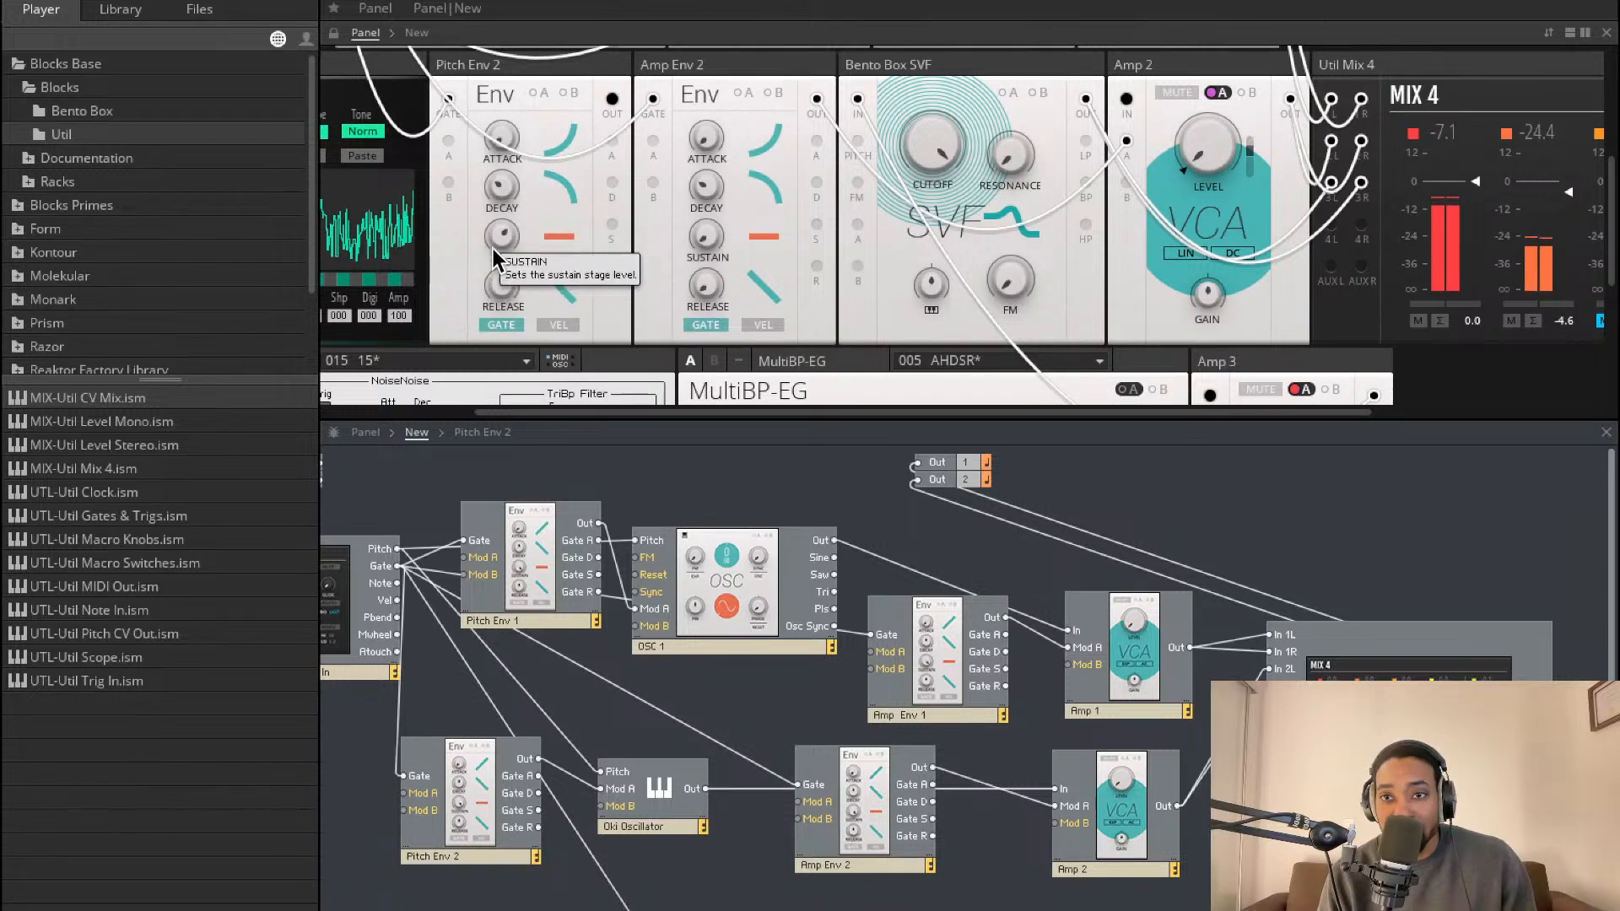
pyautogui.moveTo(498, 240)
pyautogui.mouseDown()
pyautogui.moveTo(495, 303)
pyautogui.moveTo(493, 261)
pyautogui.mouseUp()
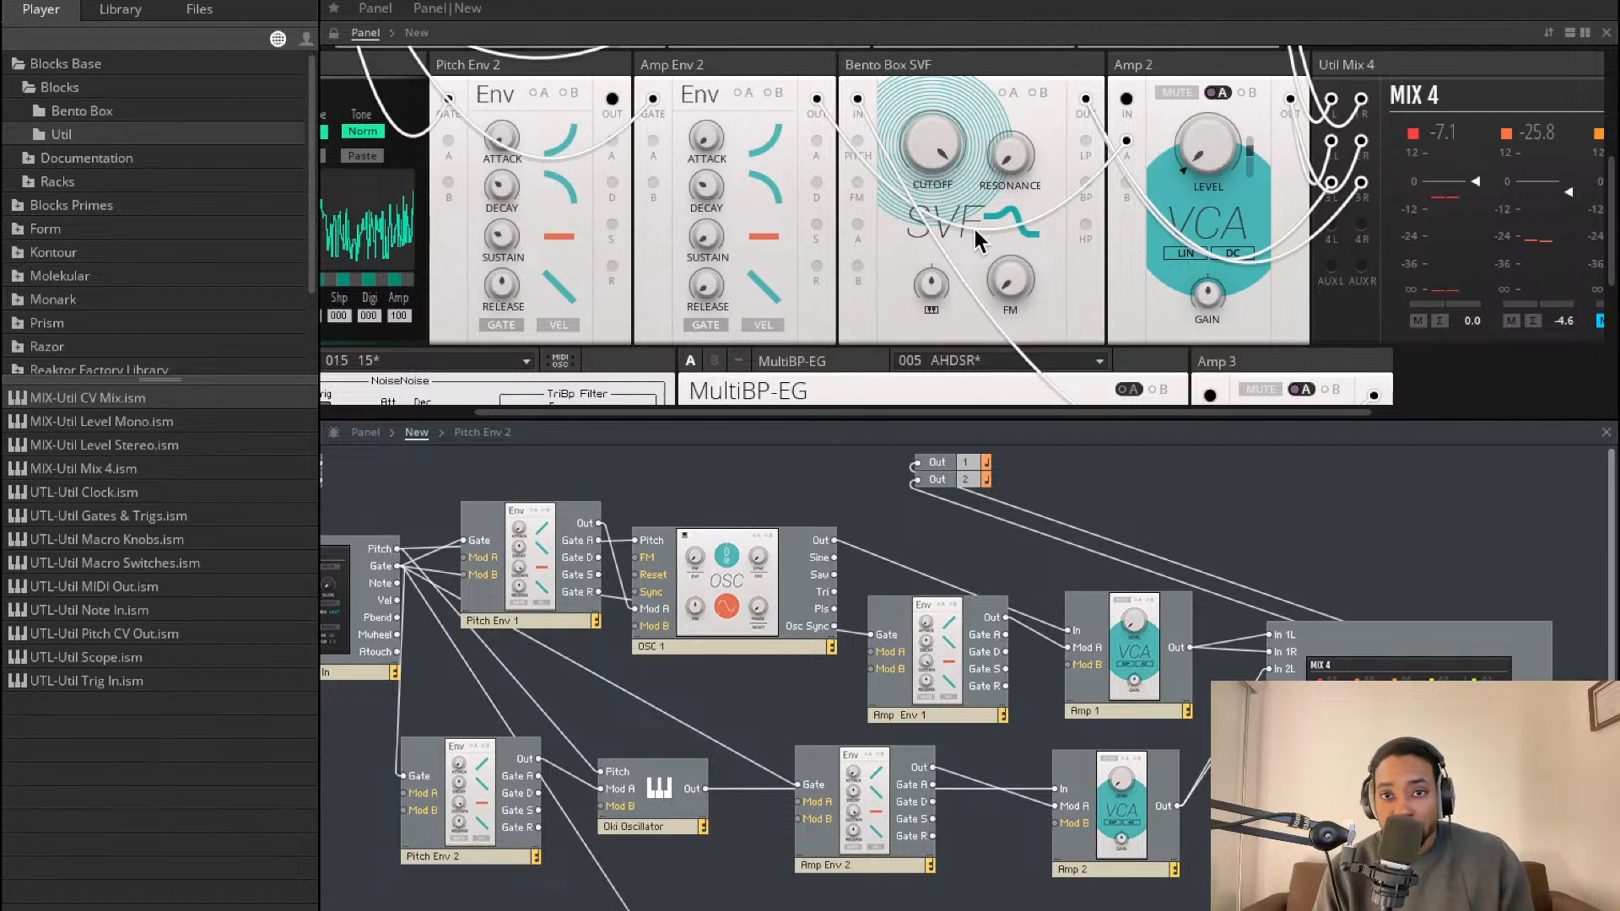
# Mute the first Mix 4 channel and sweep the Bento Box SVF cutoff down and back up against the second layer
pyautogui.hscroll(3, 973, 225)
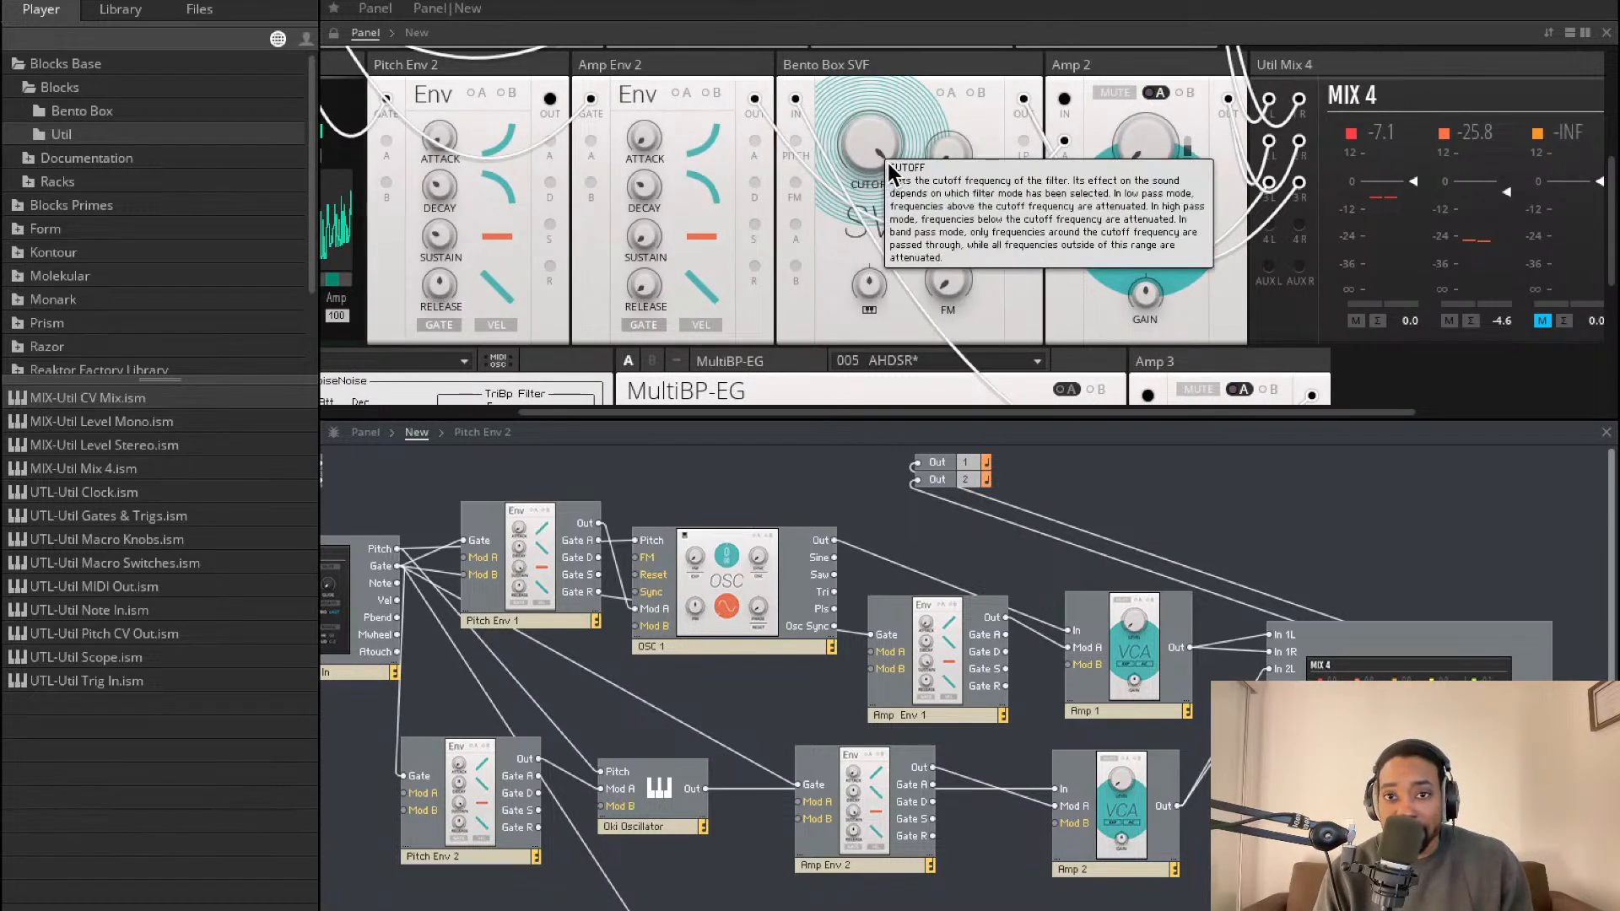
pyautogui.hscroll(4, 894, 173)
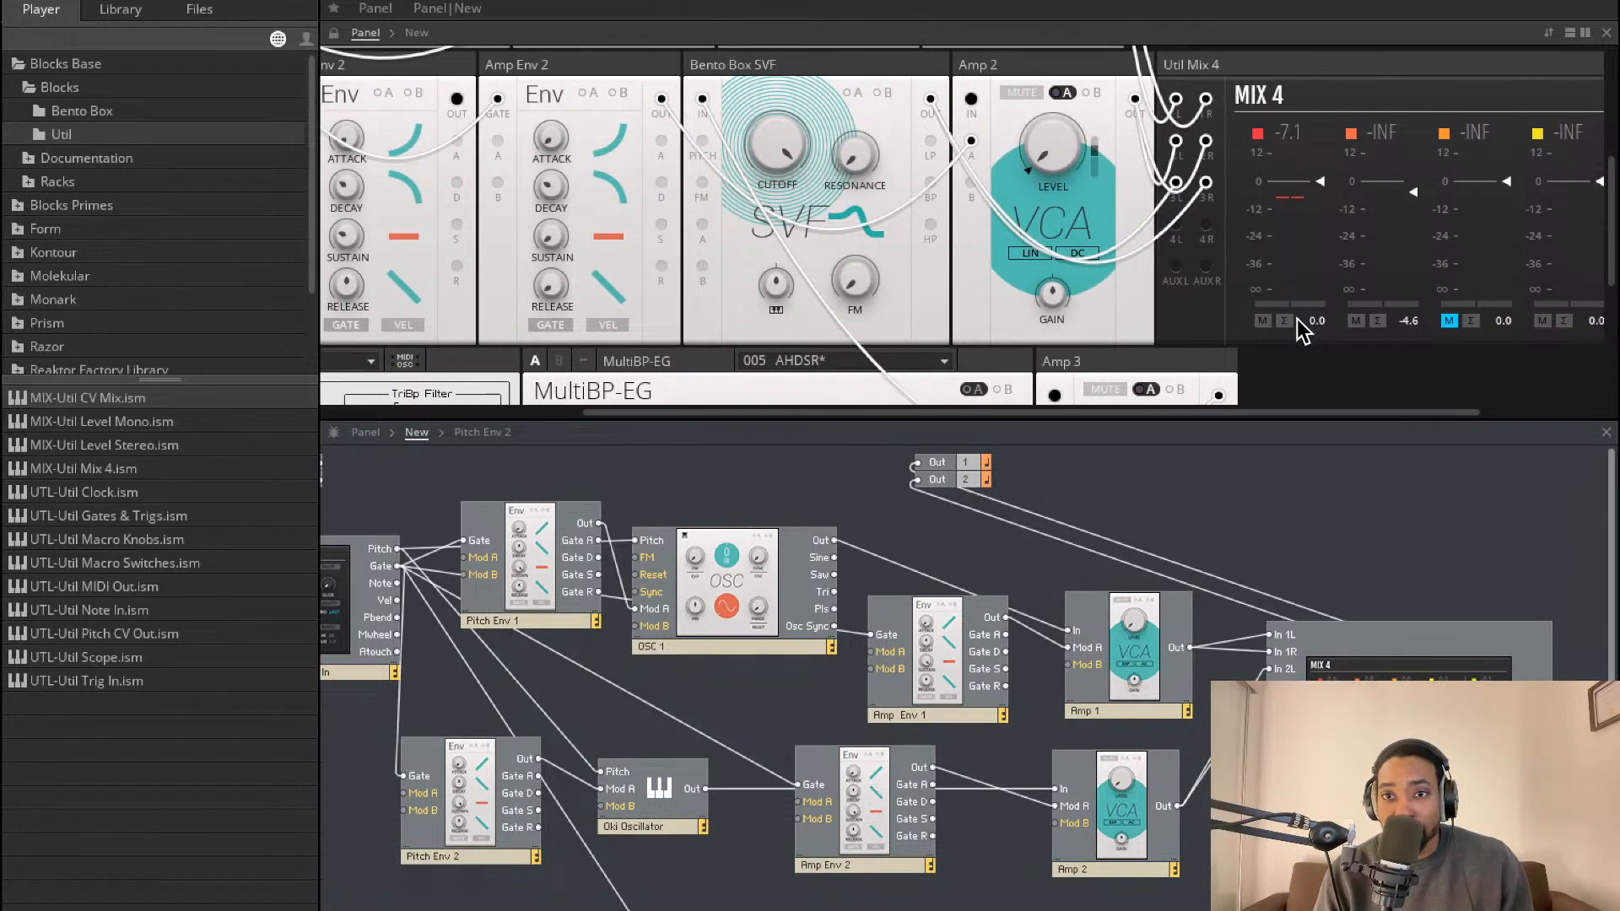
pyautogui.click(1265, 322)
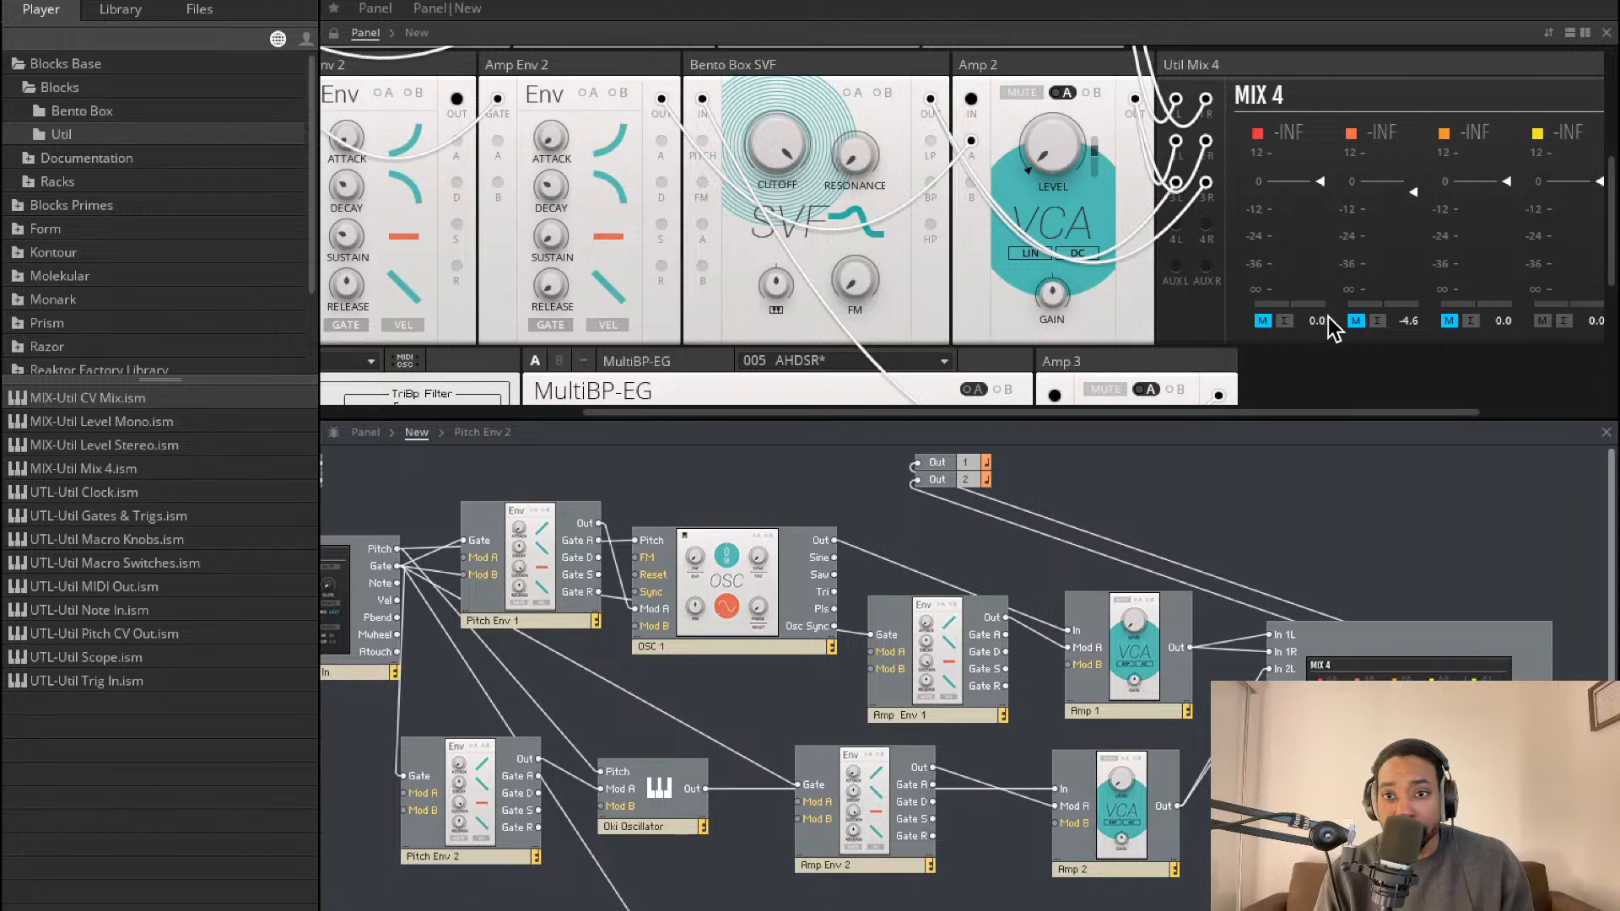
pyautogui.click(1356, 321)
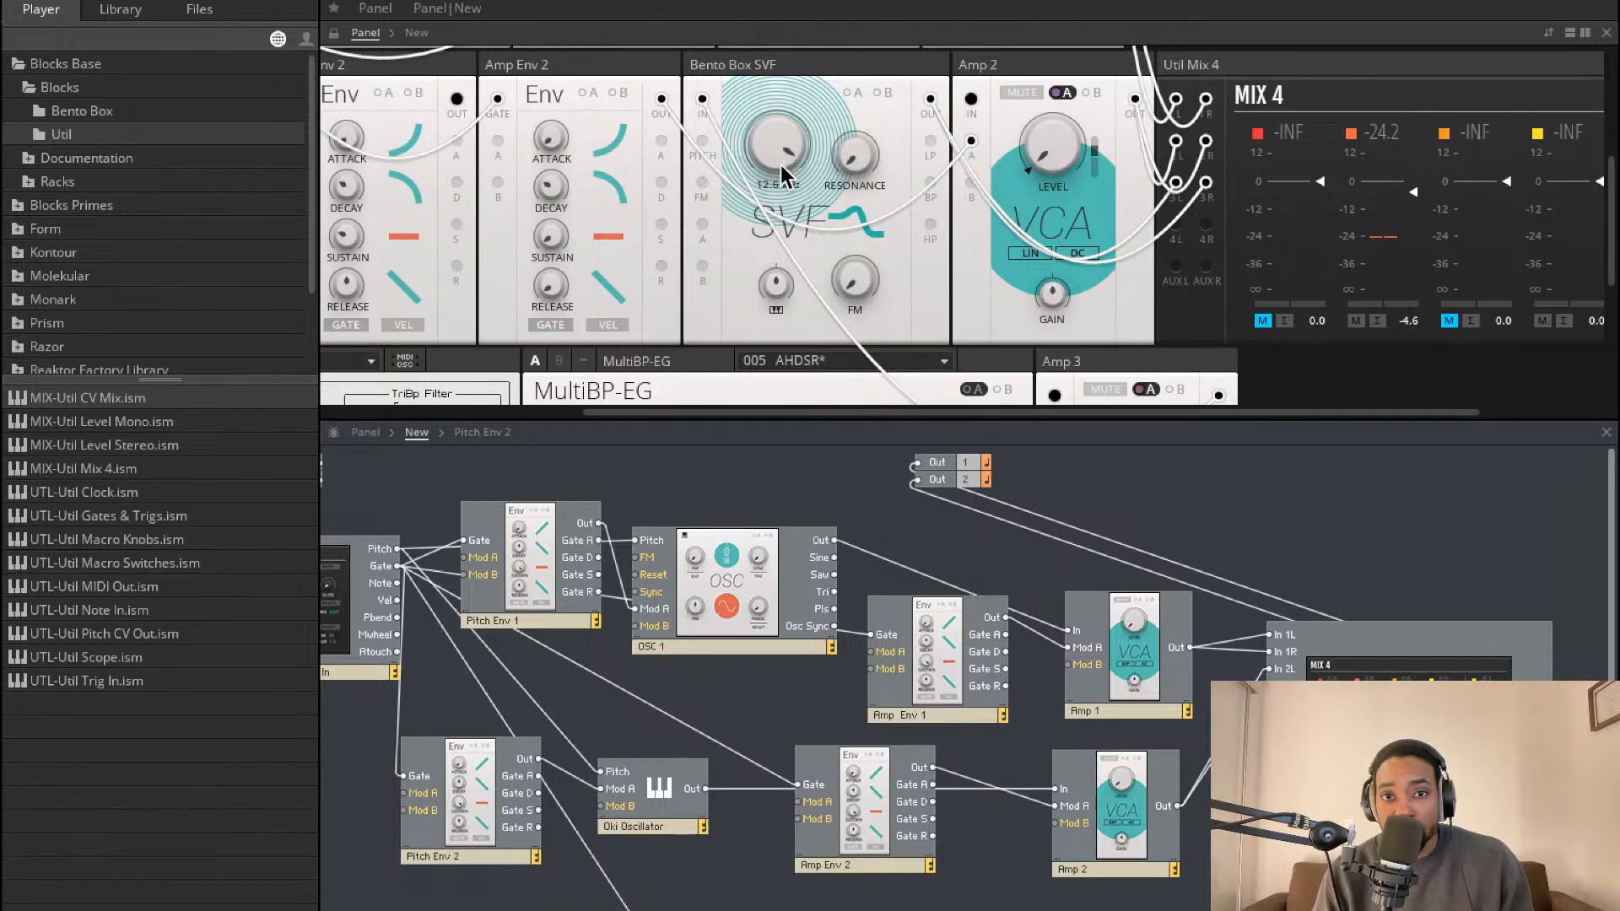
pyautogui.moveTo(779, 181); pyautogui.dragTo(793, 329)
pyautogui.moveTo(826, 521); pyautogui.dragTo(842, 108)
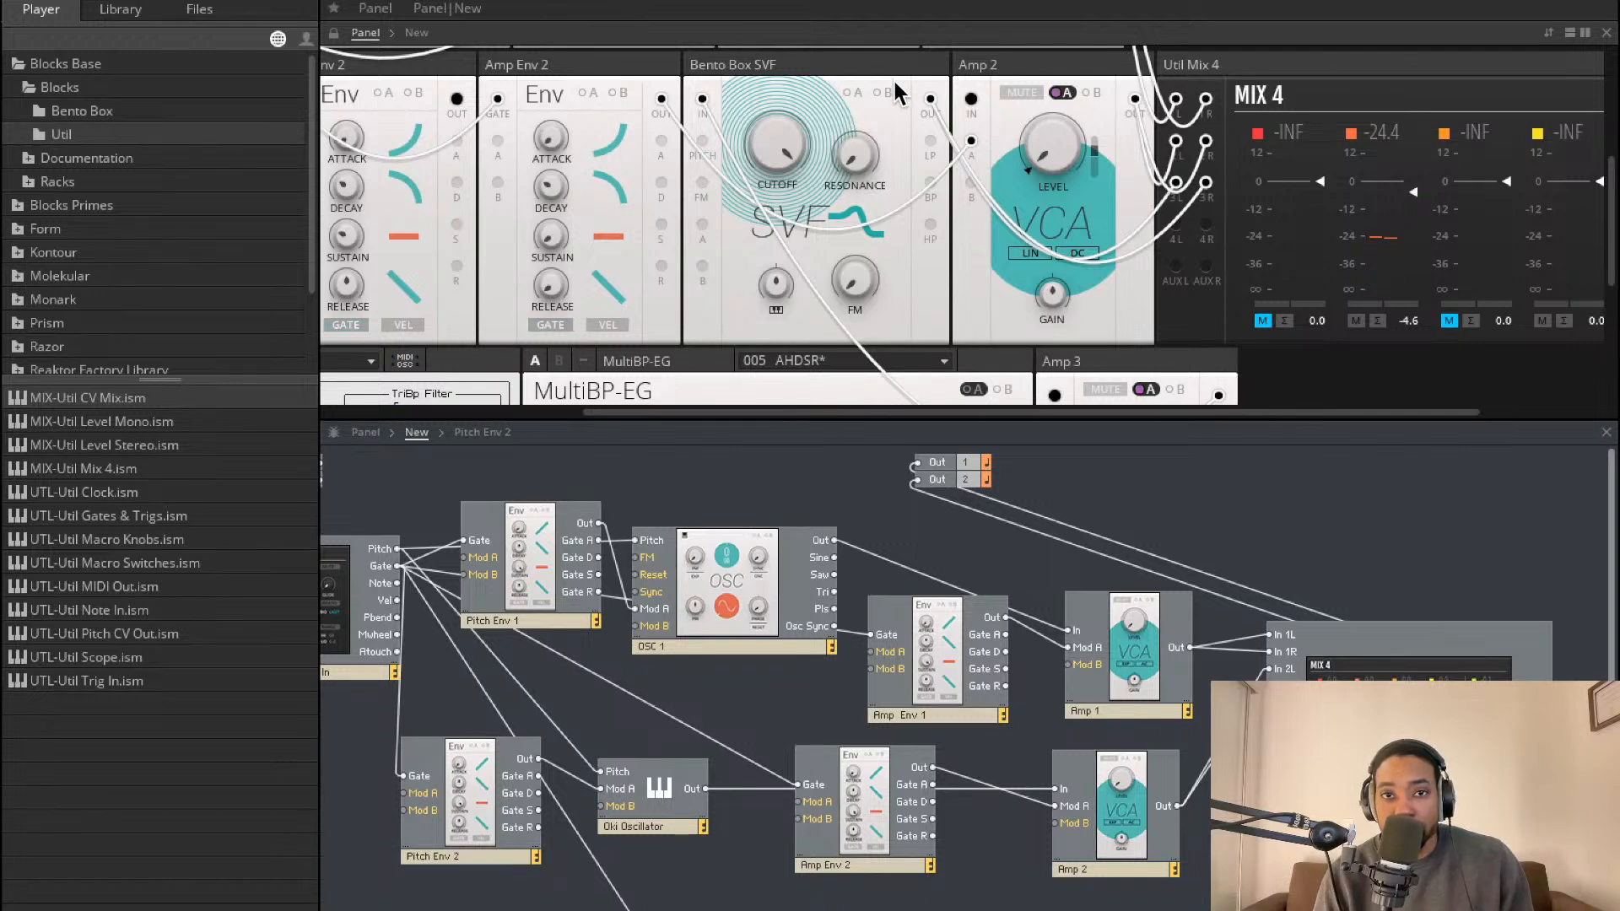
# Move the Bento Box SVF block on the panel down into the third layer's row, between MultiBP-EG and Amp 3
pyautogui.scroll(-5, 898, 90)
pyautogui.scroll(-2, 856, 719)
pyautogui.scroll(2, 857, 719)
pyautogui.scroll(5, 869, 171)
pyautogui.moveTo(916, 184); pyautogui.dragTo(1016, 351)
pyautogui.scroll(-4, 951, 299)
pyautogui.scroll(2, 943, 287)
pyautogui.scroll(3, 942, 275)
pyautogui.moveTo(1113, 112)
pyautogui.mouseDown()
pyautogui.moveTo(1212, 147)
pyautogui.moveTo(1112, 113)
pyautogui.mouseUp()
# Raise the Mod A modulation amount for the level of Amp 2
pyautogui.scroll(6, 1012, 177)
pyautogui.hscroll(-4, 996, 188)
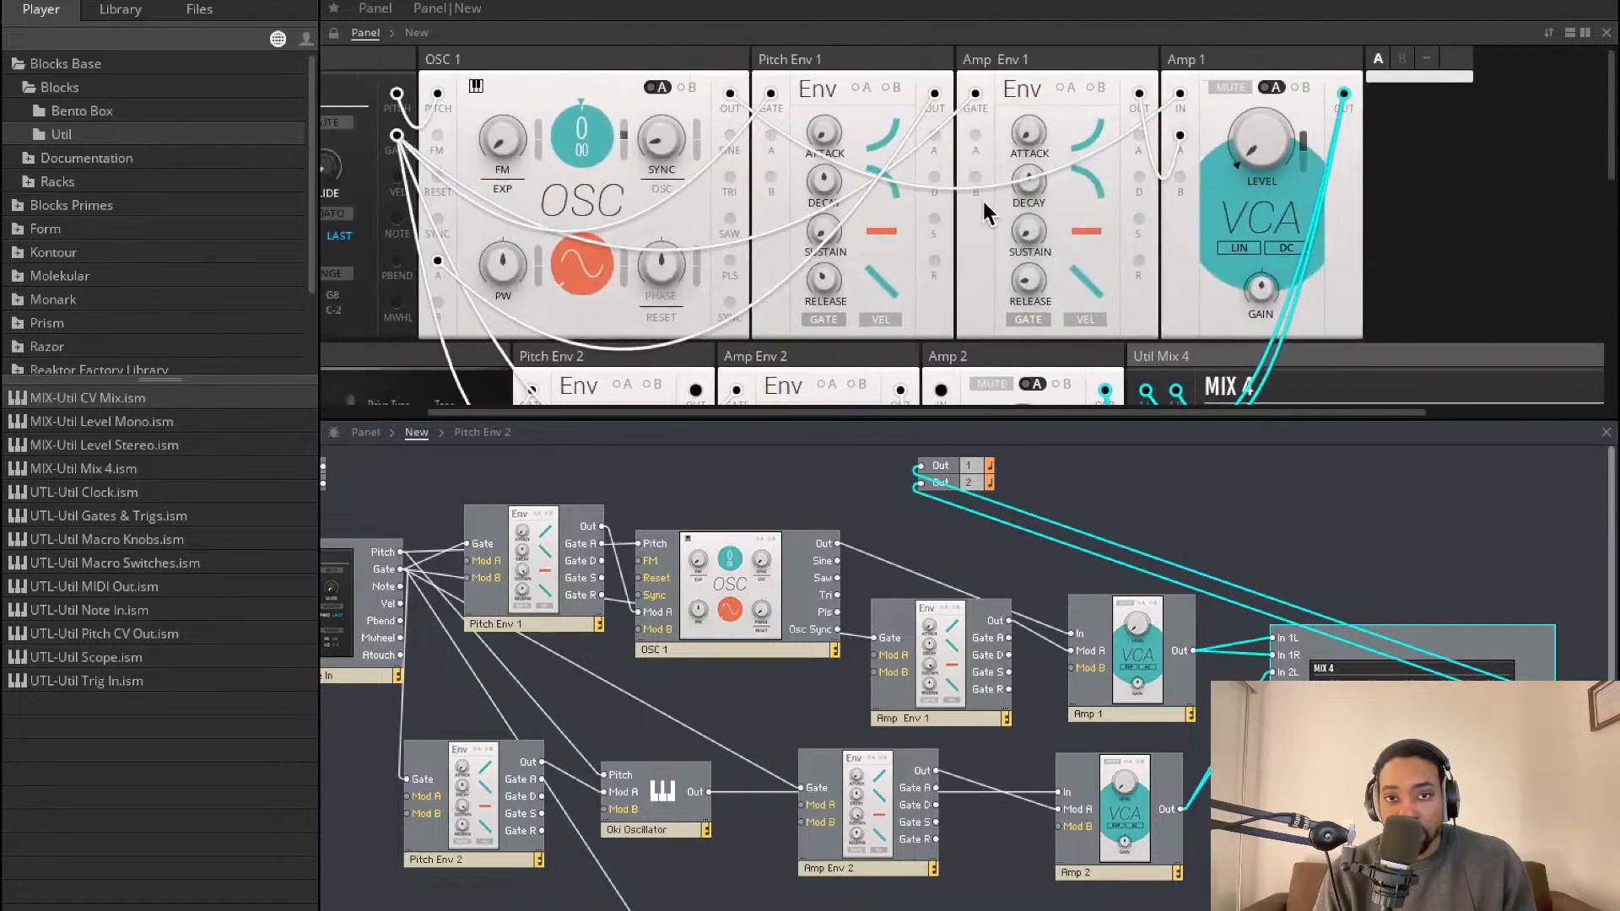
pyautogui.scroll(-8, 1004, 206)
pyautogui.hscroll(-1, 1008, 211)
pyautogui.scroll(2, 1017, 241)
pyautogui.scroll(1, 979, 220)
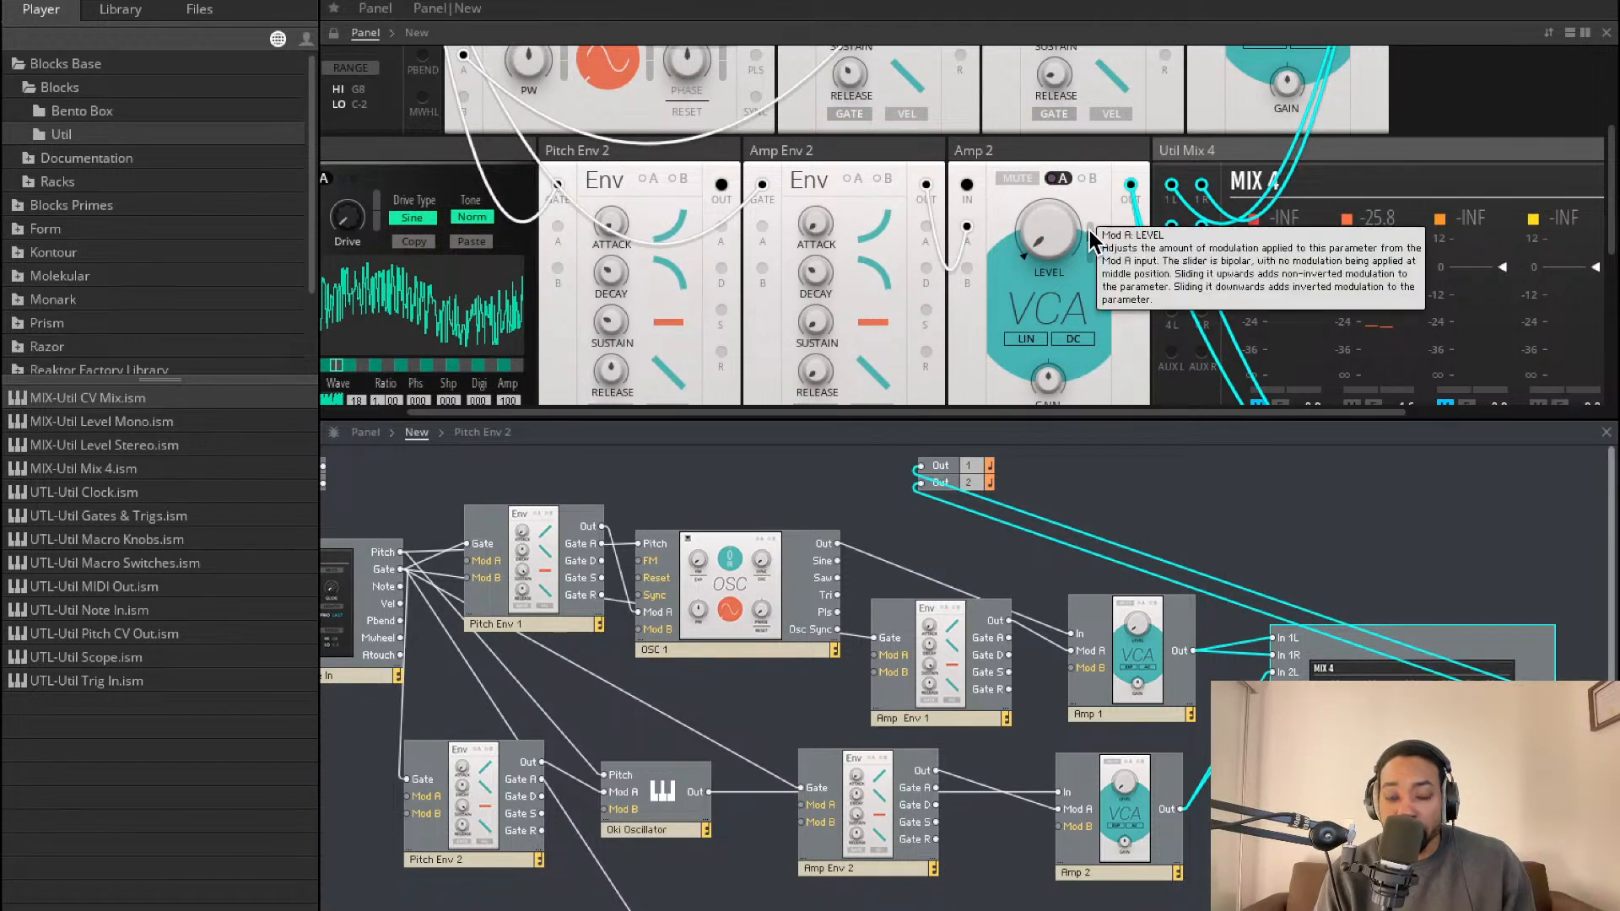
pyautogui.moveTo(1090, 231); pyautogui.dragTo(1091, 226)
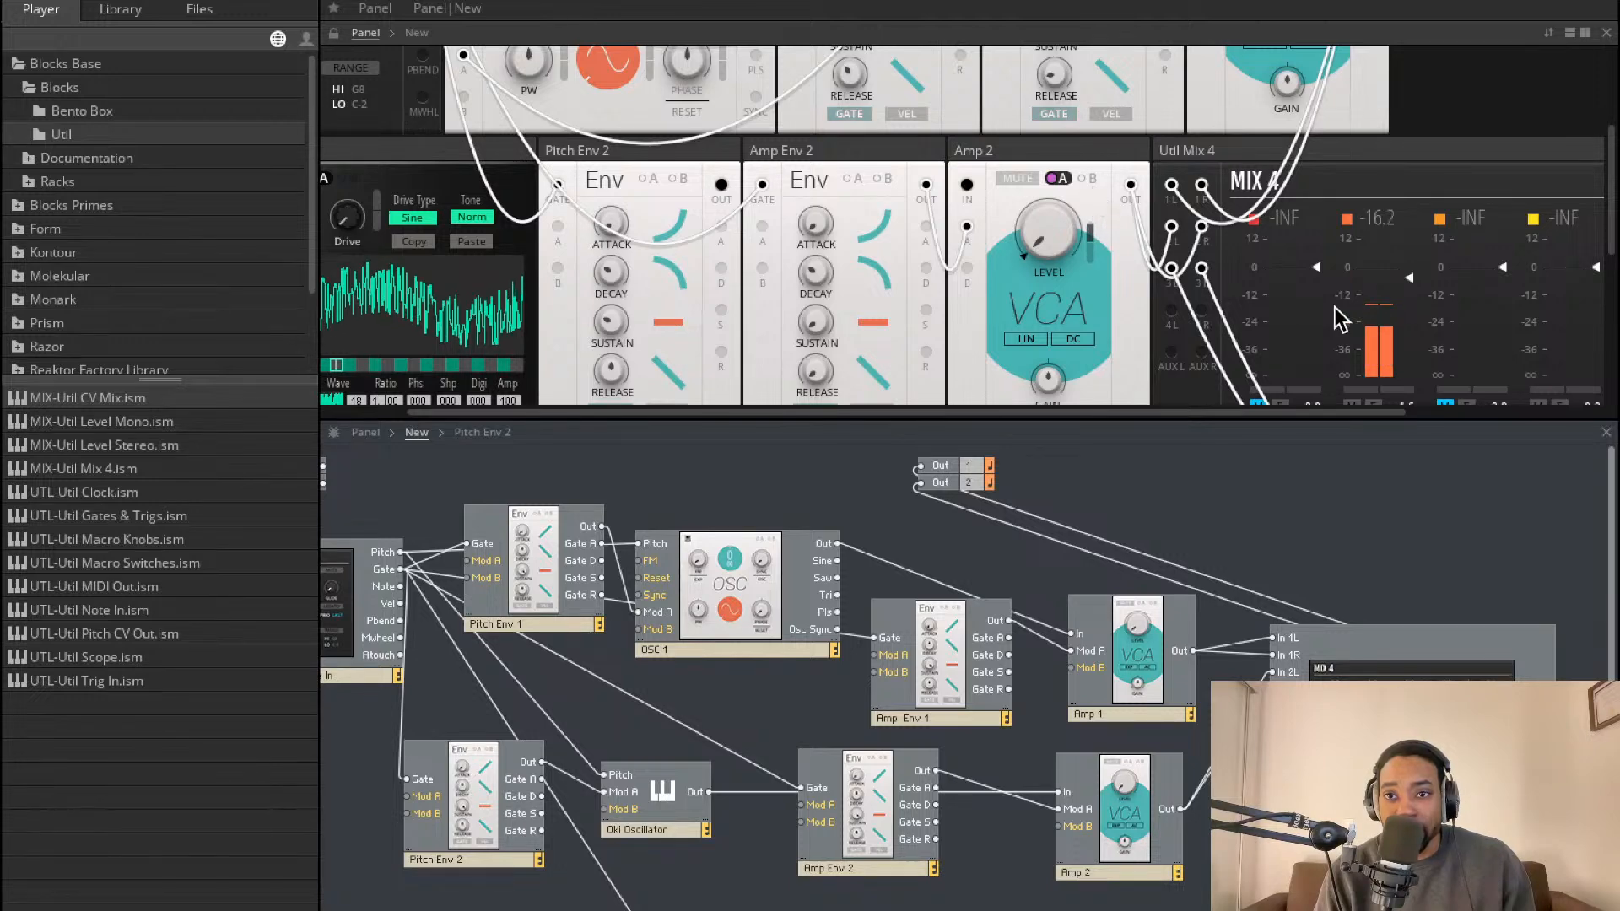
# Unmute the first Mix 4 channel and lower Amp 2's Mod A level amount to balance the two layers
pyautogui.scroll(-2, 1397, 325)
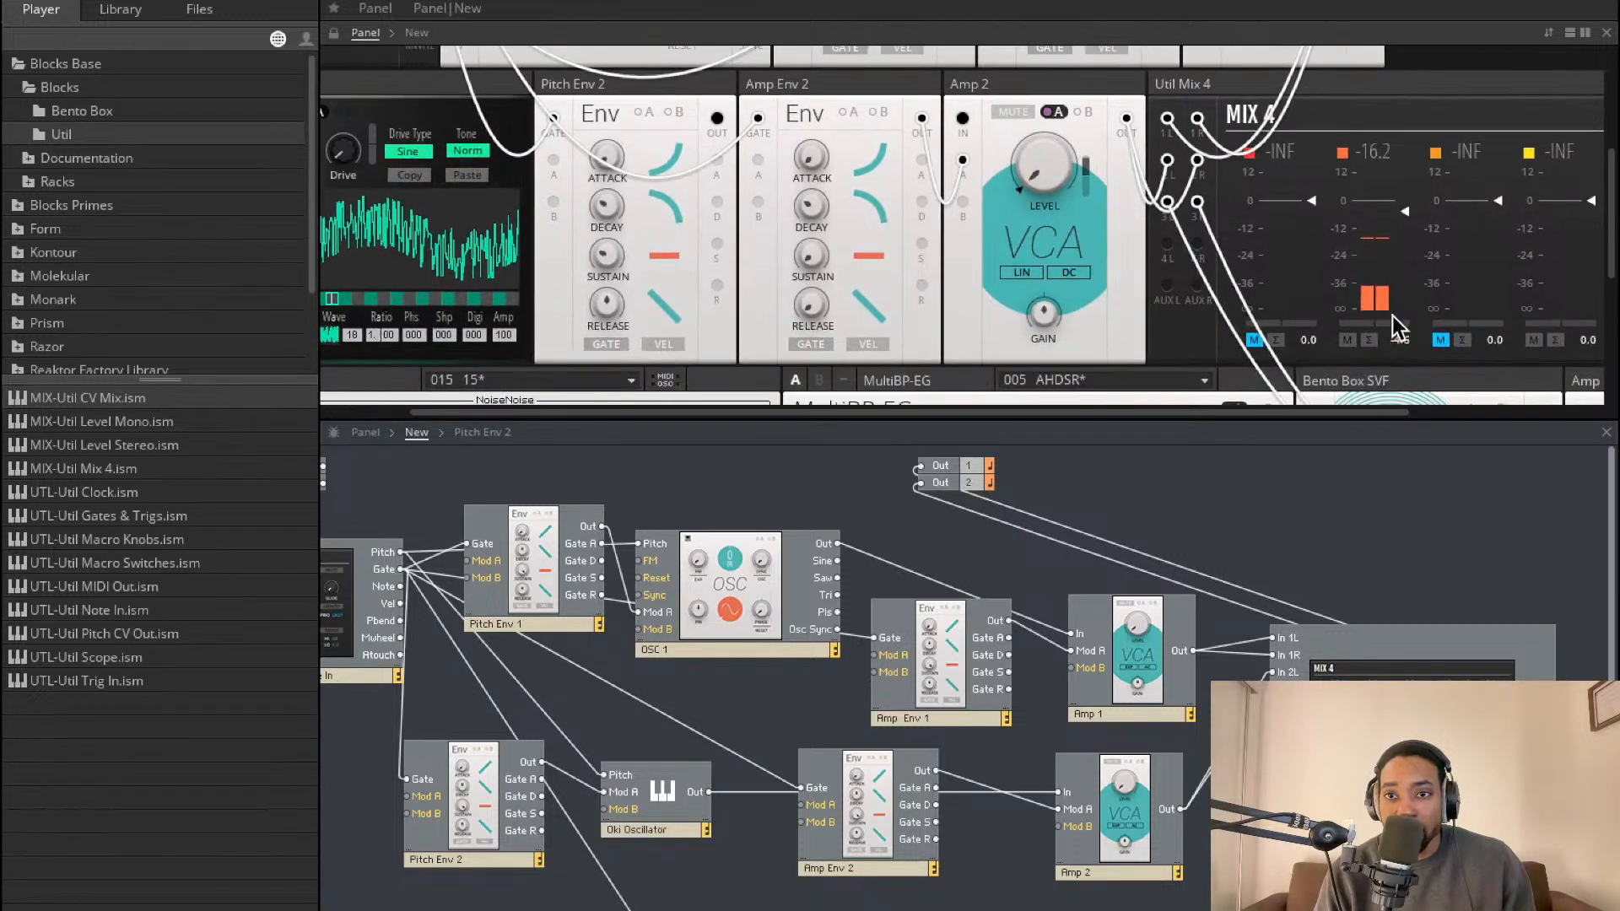
pyautogui.click(1255, 342)
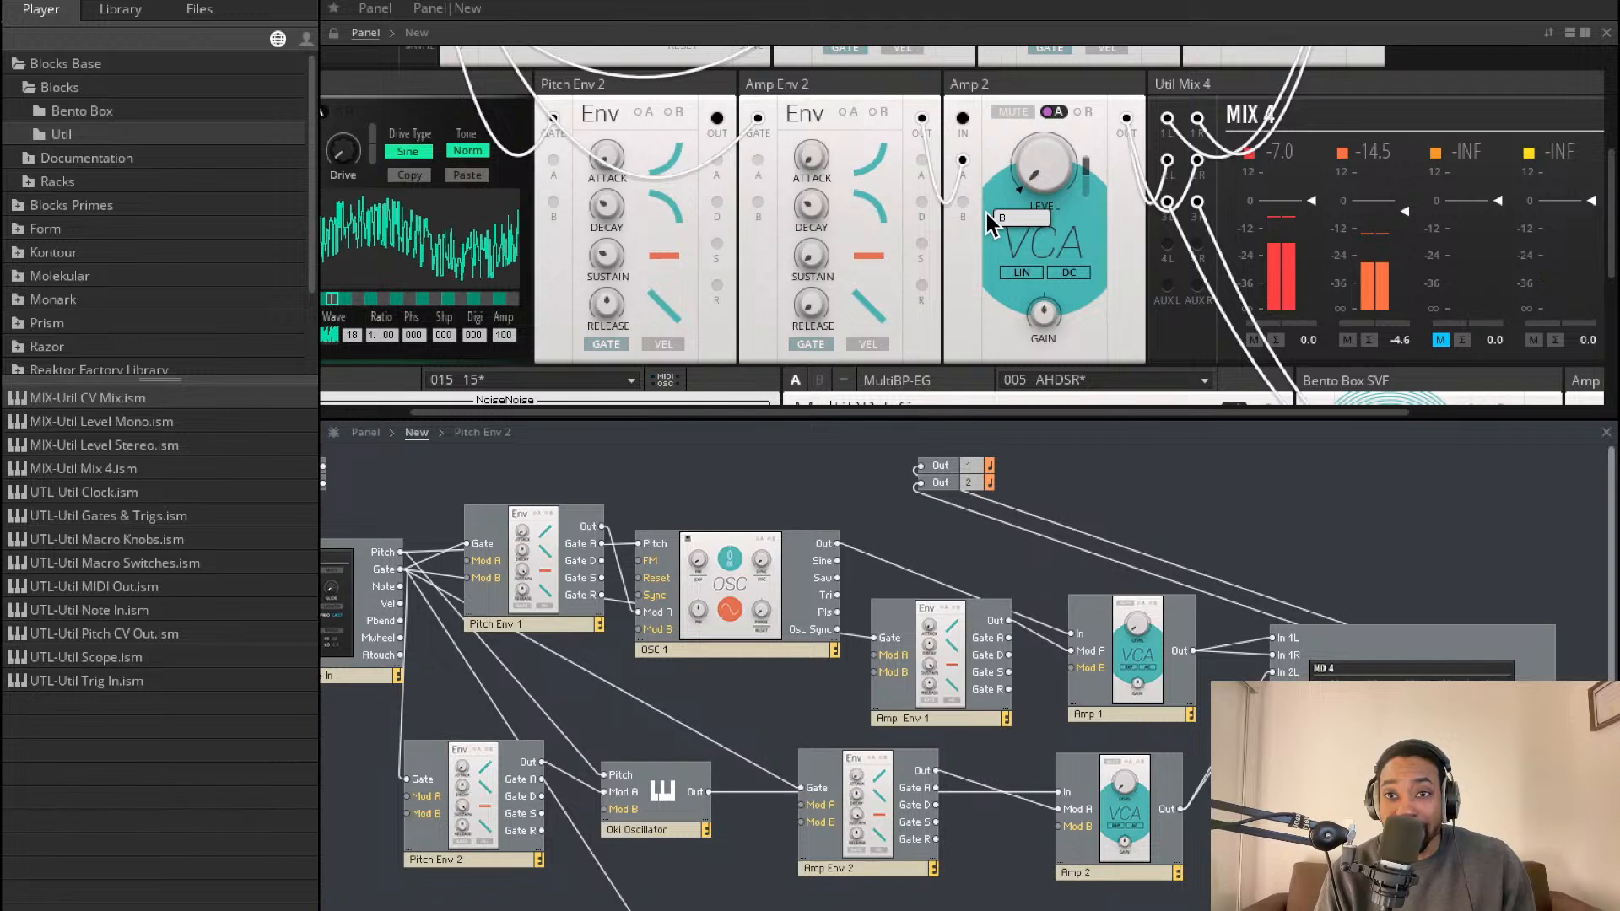
pyautogui.moveTo(1084, 160); pyautogui.dragTo(1083, 199)
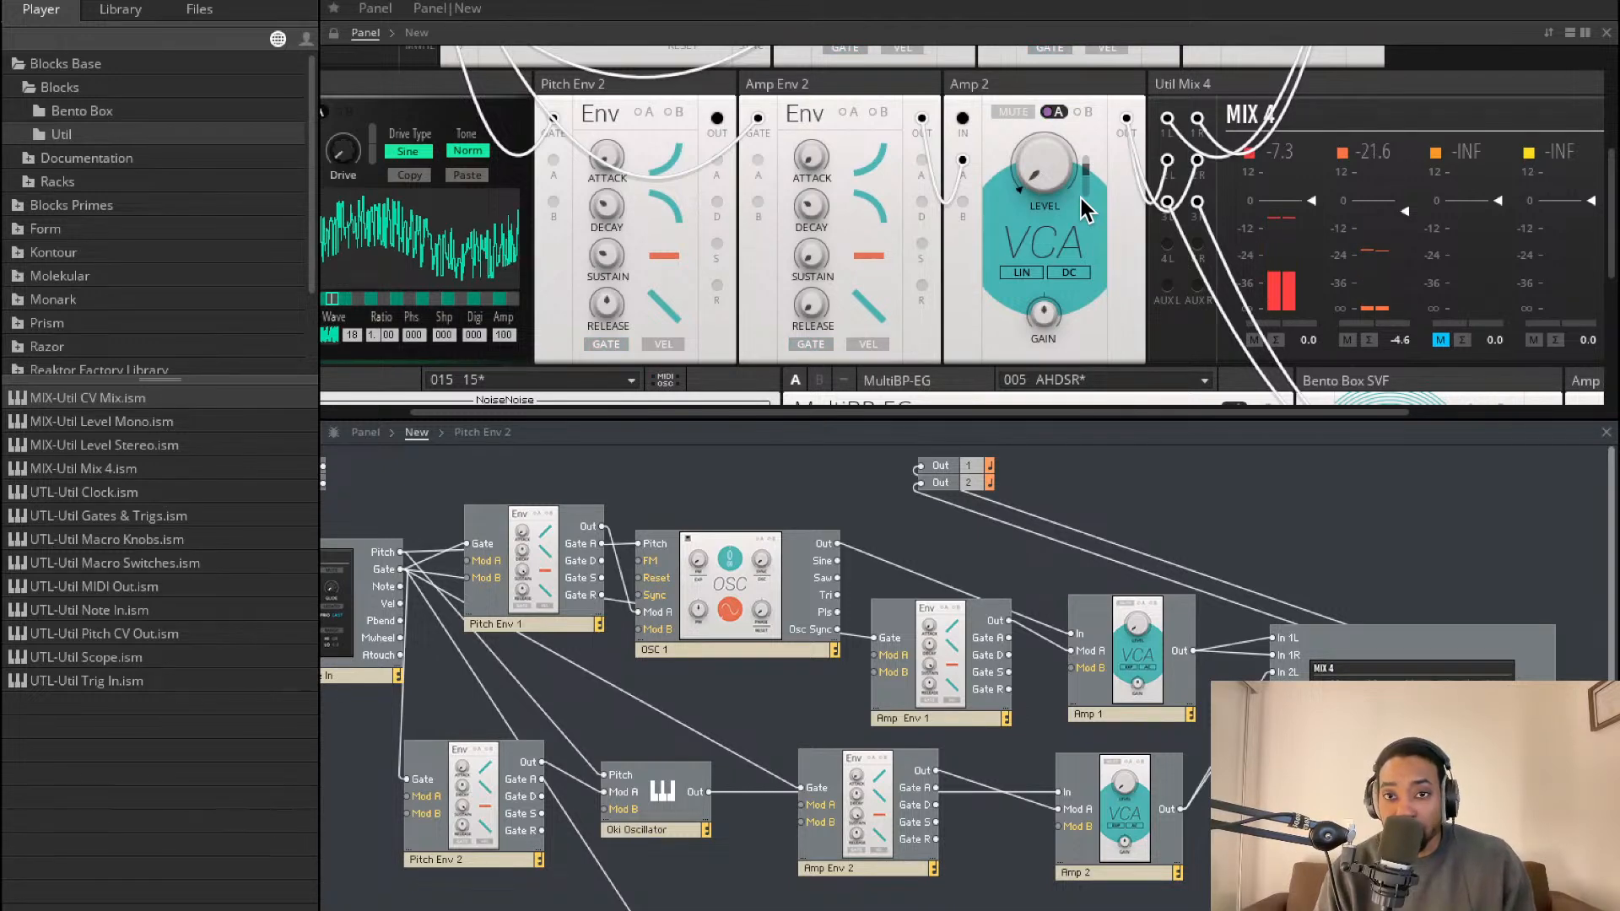
# Mute the first two Mix 4 channels and select the Pitch Env 2, Oki Oscillator, Amp Env 2 and Amp 2 modules in the structure
pyautogui.click(1347, 340)
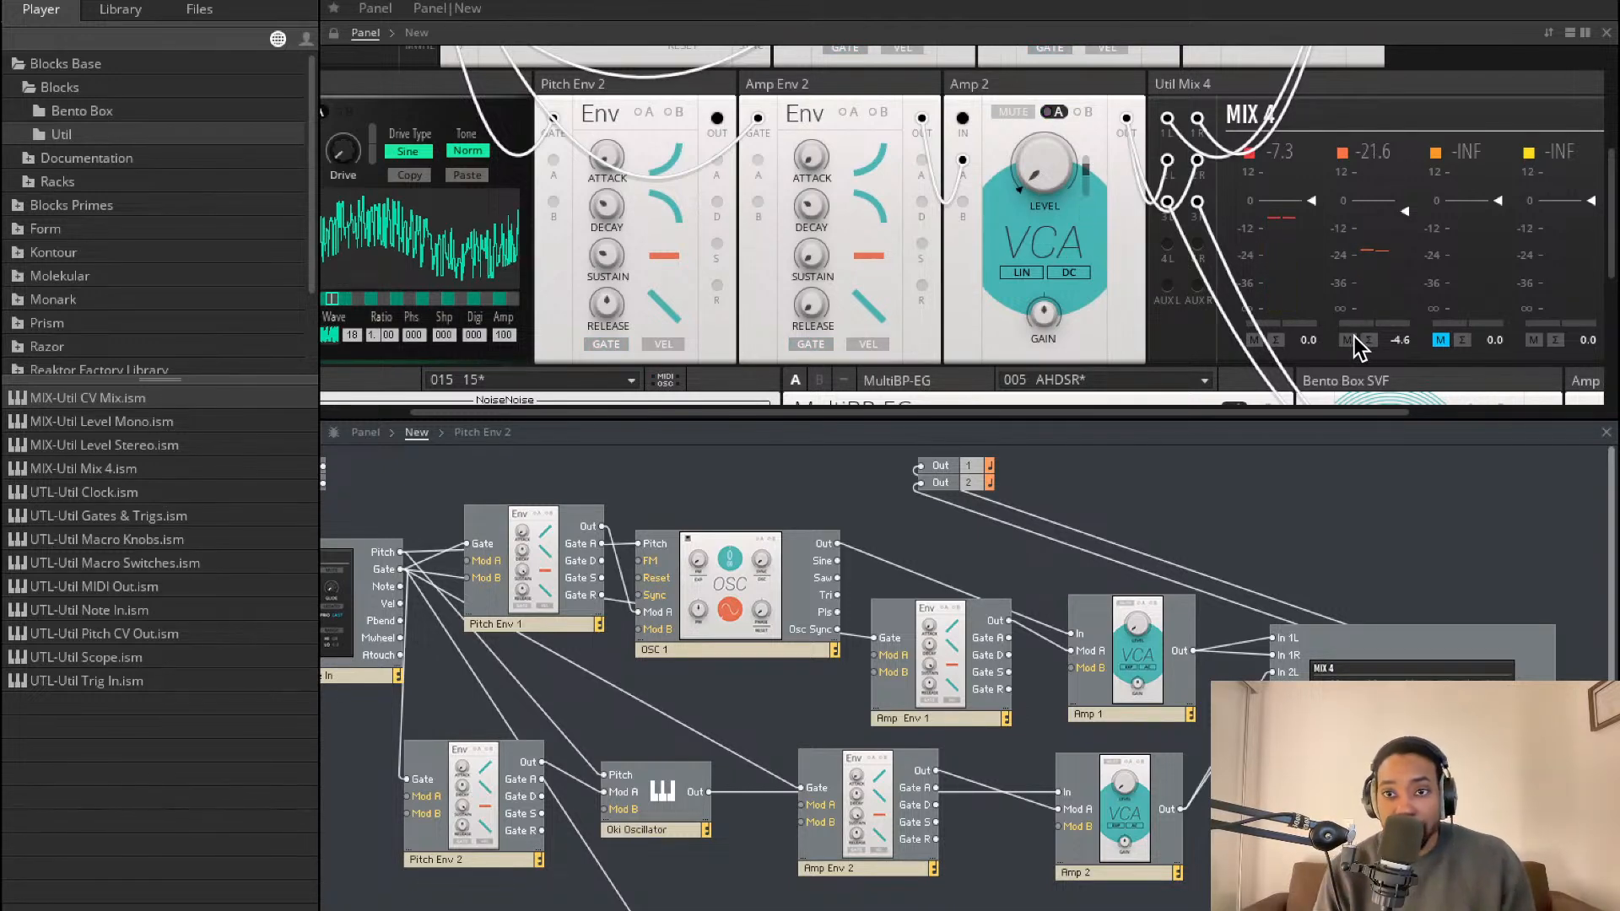
pyautogui.click(1255, 340)
pyautogui.scroll(-1, 755, 544)
pyautogui.moveTo(392, 491); pyautogui.dragTo(1250, 693)
pyautogui.click(1088, 522)
pyautogui.scroll(-5, 1086, 522)
pyautogui.moveTo(291, 567); pyautogui.dragTo(159, 566)
pyautogui.moveTo(372, 546); pyautogui.dragTo(882, 688)
pyautogui.moveTo(411, 708); pyautogui.dragTo(1192, 682)
pyautogui.moveTo(1198, 639); pyautogui.dragTo(1215, 633)
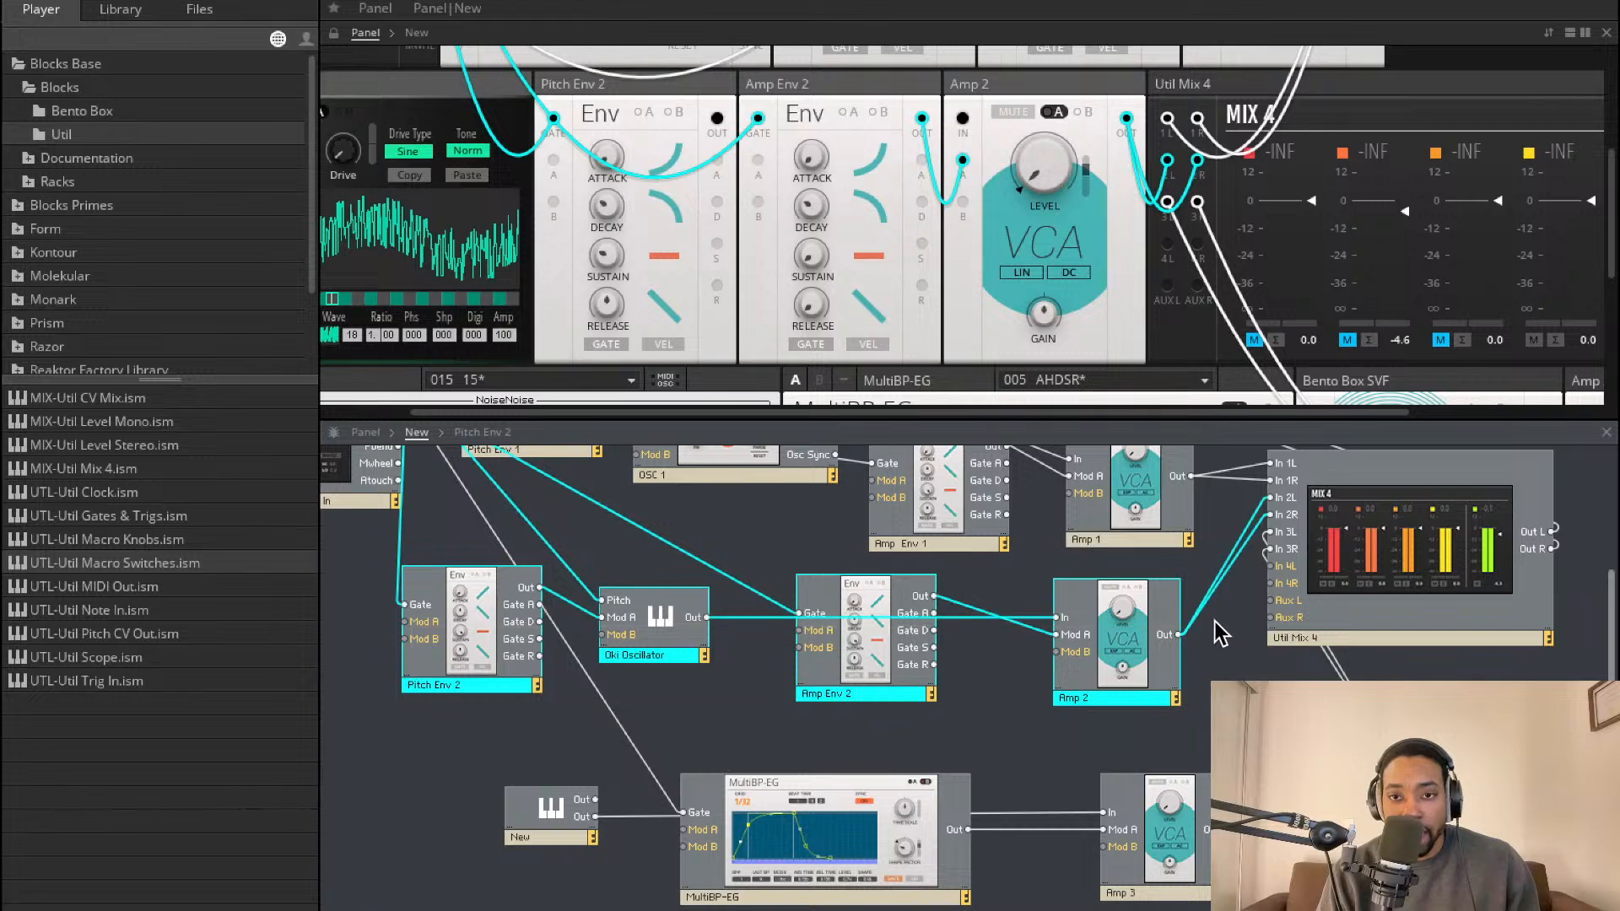
# Compare the wiring of the two layers by selecting the OSC 1 layer's modules, followed by the Oki Oscillator layer's modules
pyautogui.scroll(2, 1185, 680)
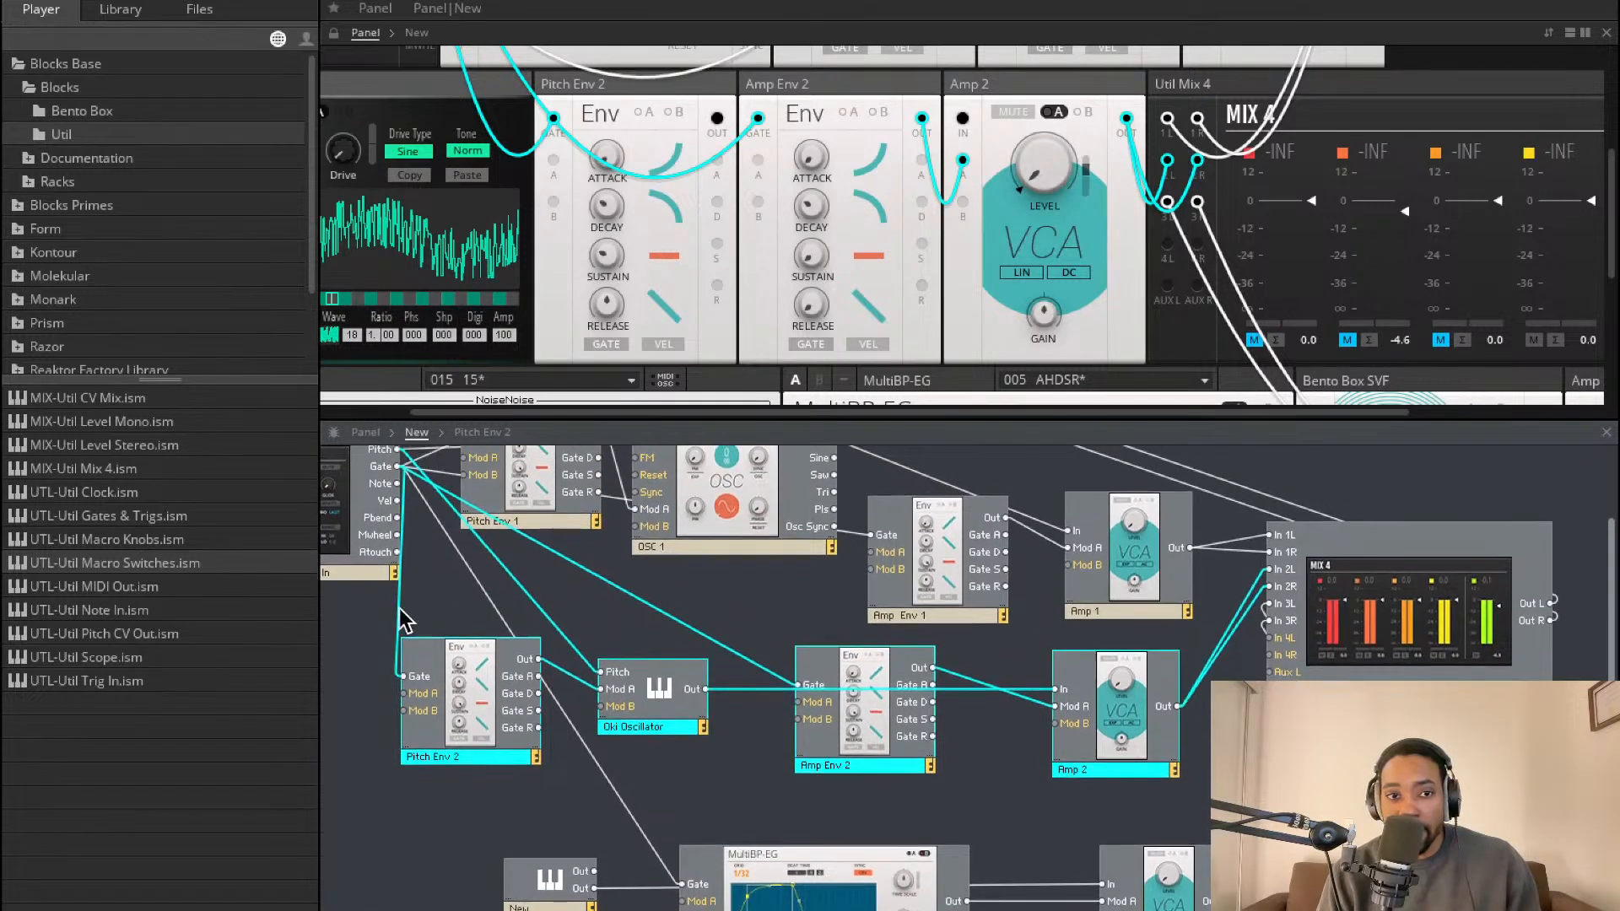
pyautogui.moveTo(436, 578); pyautogui.dragTo(1154, 483)
pyautogui.scroll(2, 1032, 570)
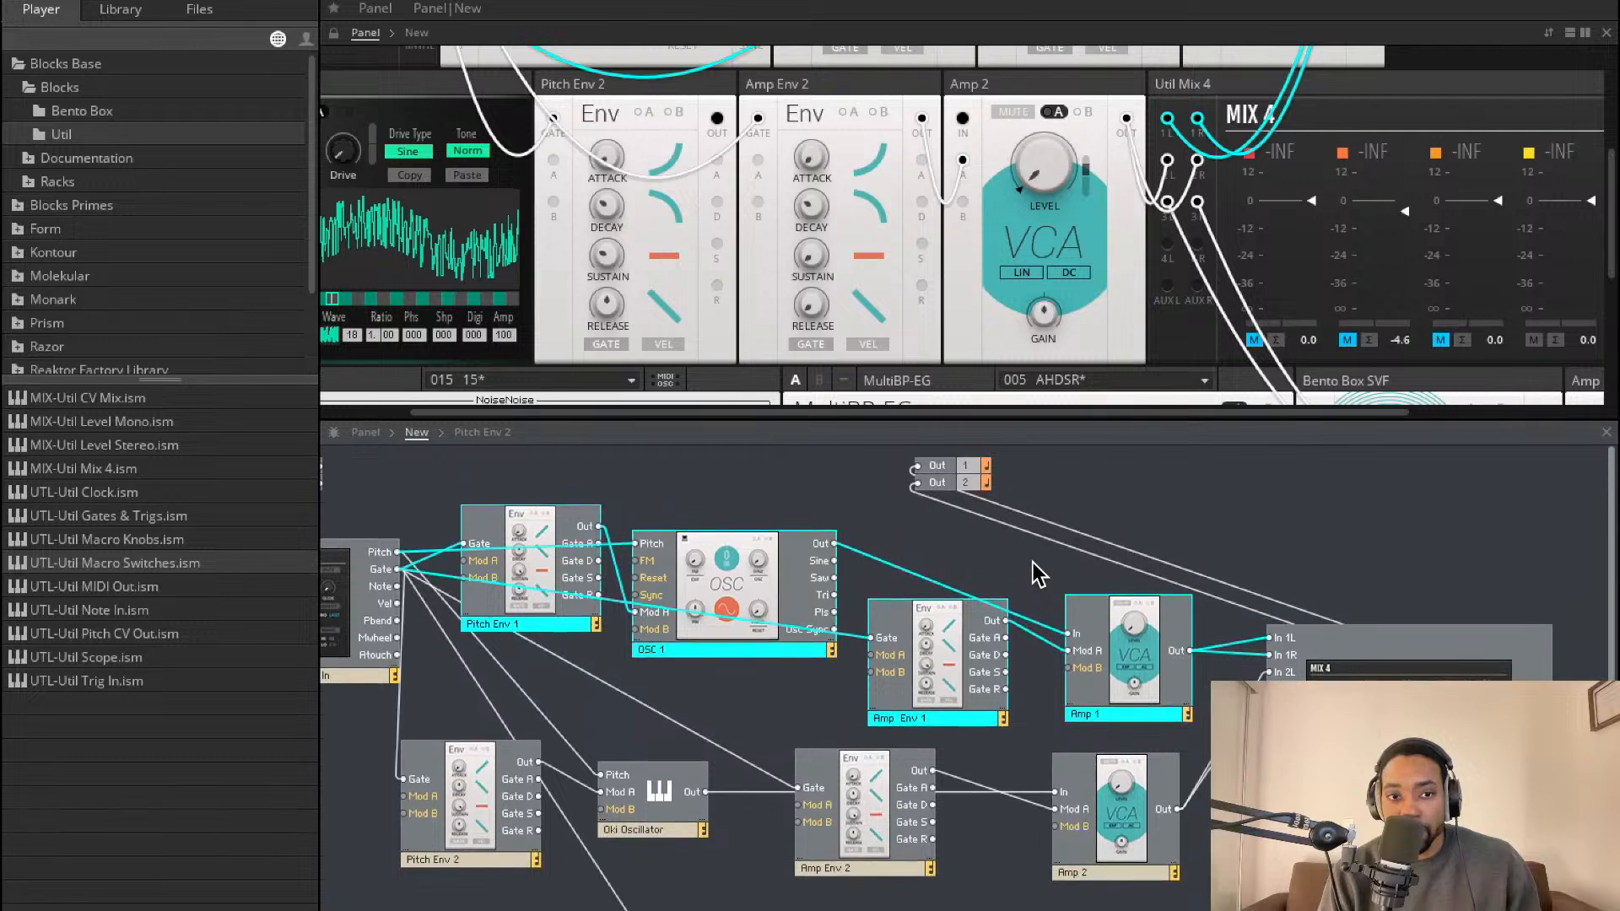
pyautogui.scroll(-2, 346, 810)
pyautogui.moveTo(342, 795); pyautogui.dragTo(1173, 692)
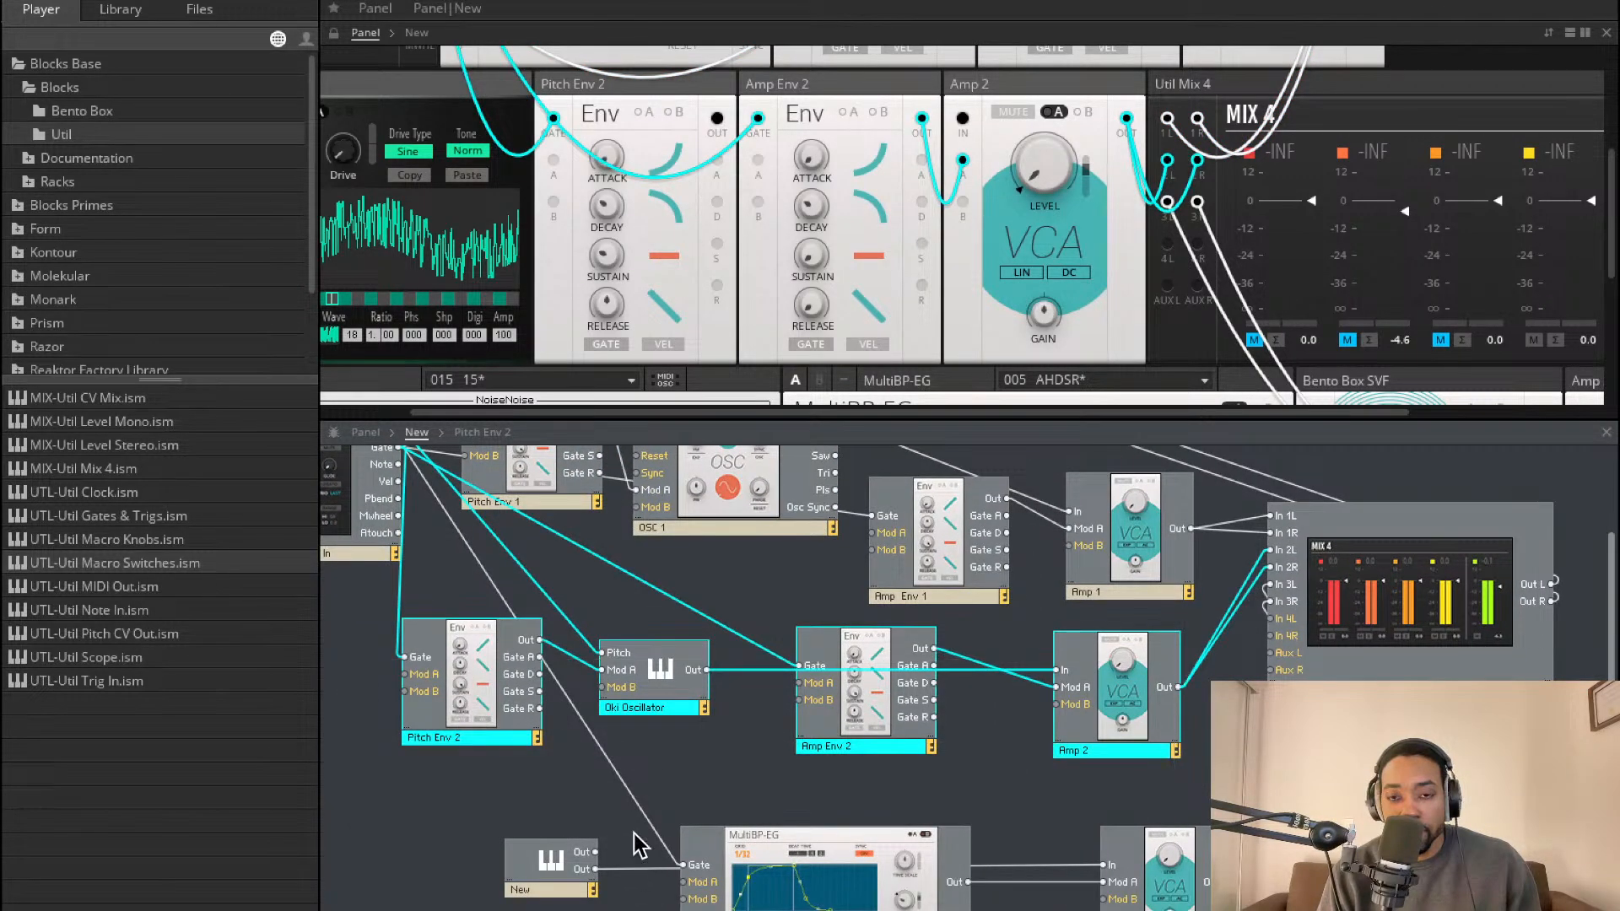
# Clear the module selection and bring the third layer's NoiseNoise and MultiBP-EG blocks into view
pyautogui.click(493, 820)
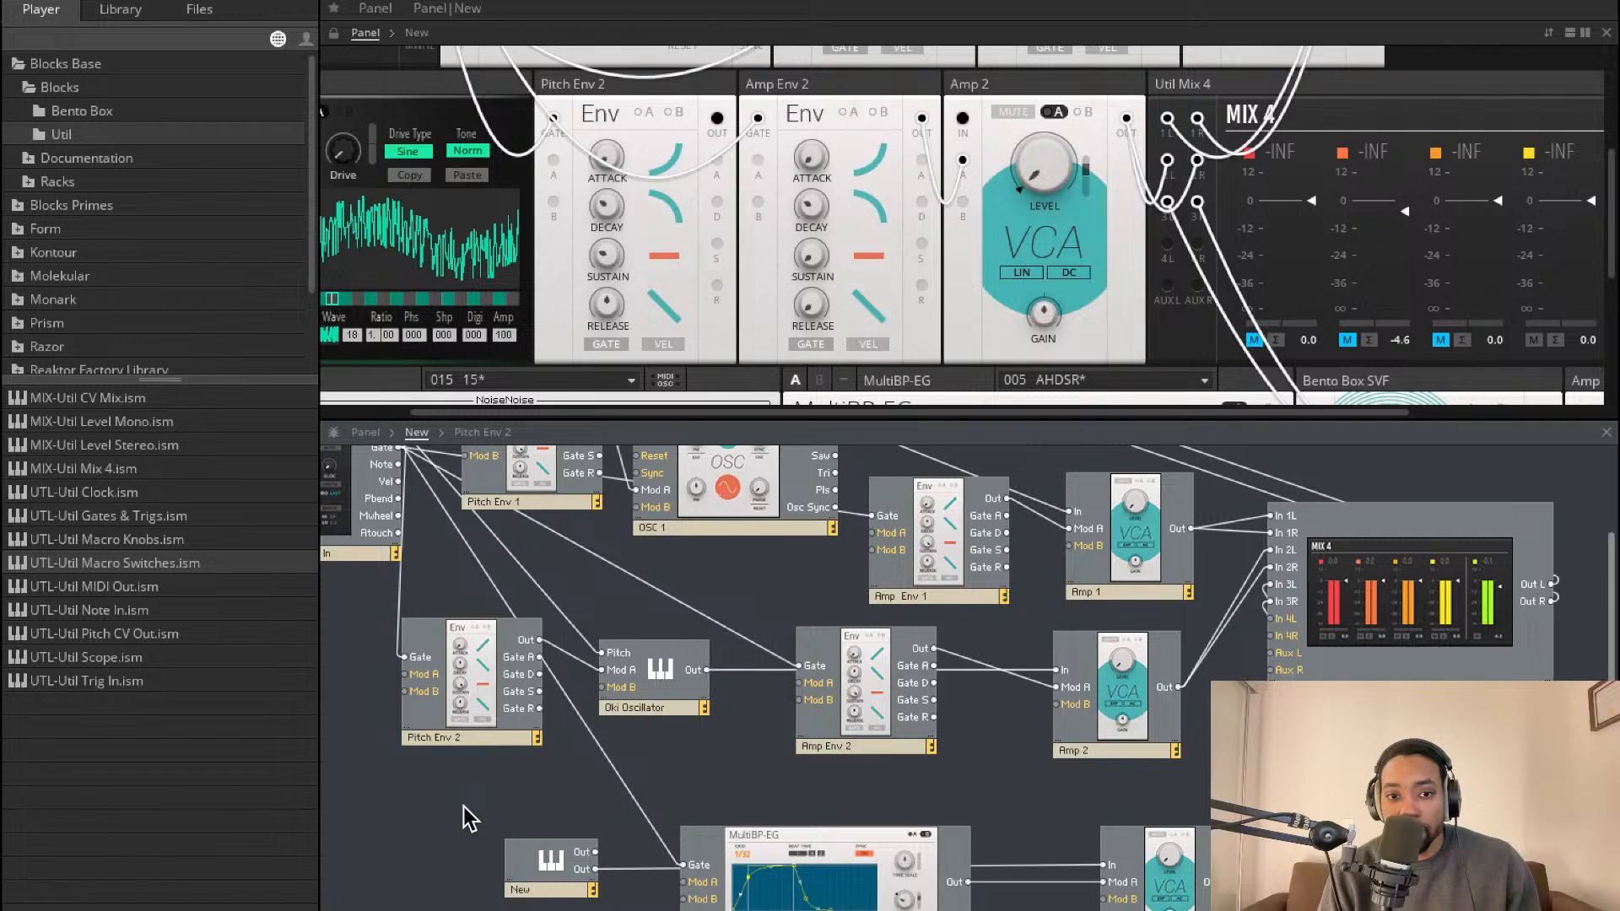
pyautogui.moveTo(463, 805); pyautogui.dragTo(544, 501)
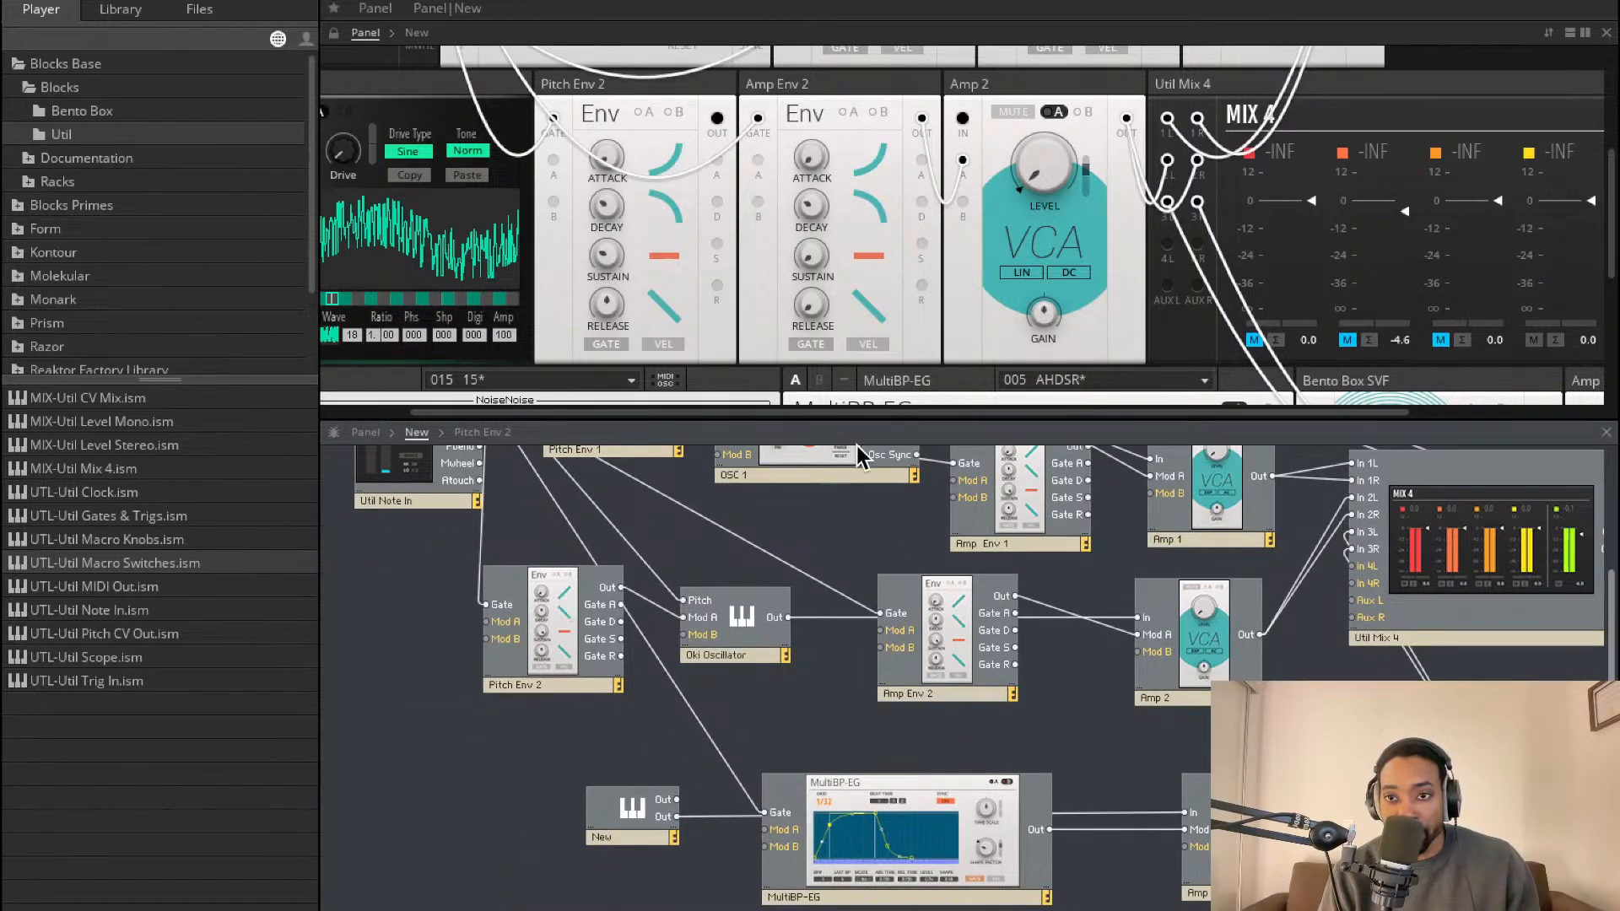
pyautogui.scroll(1, 878, 739)
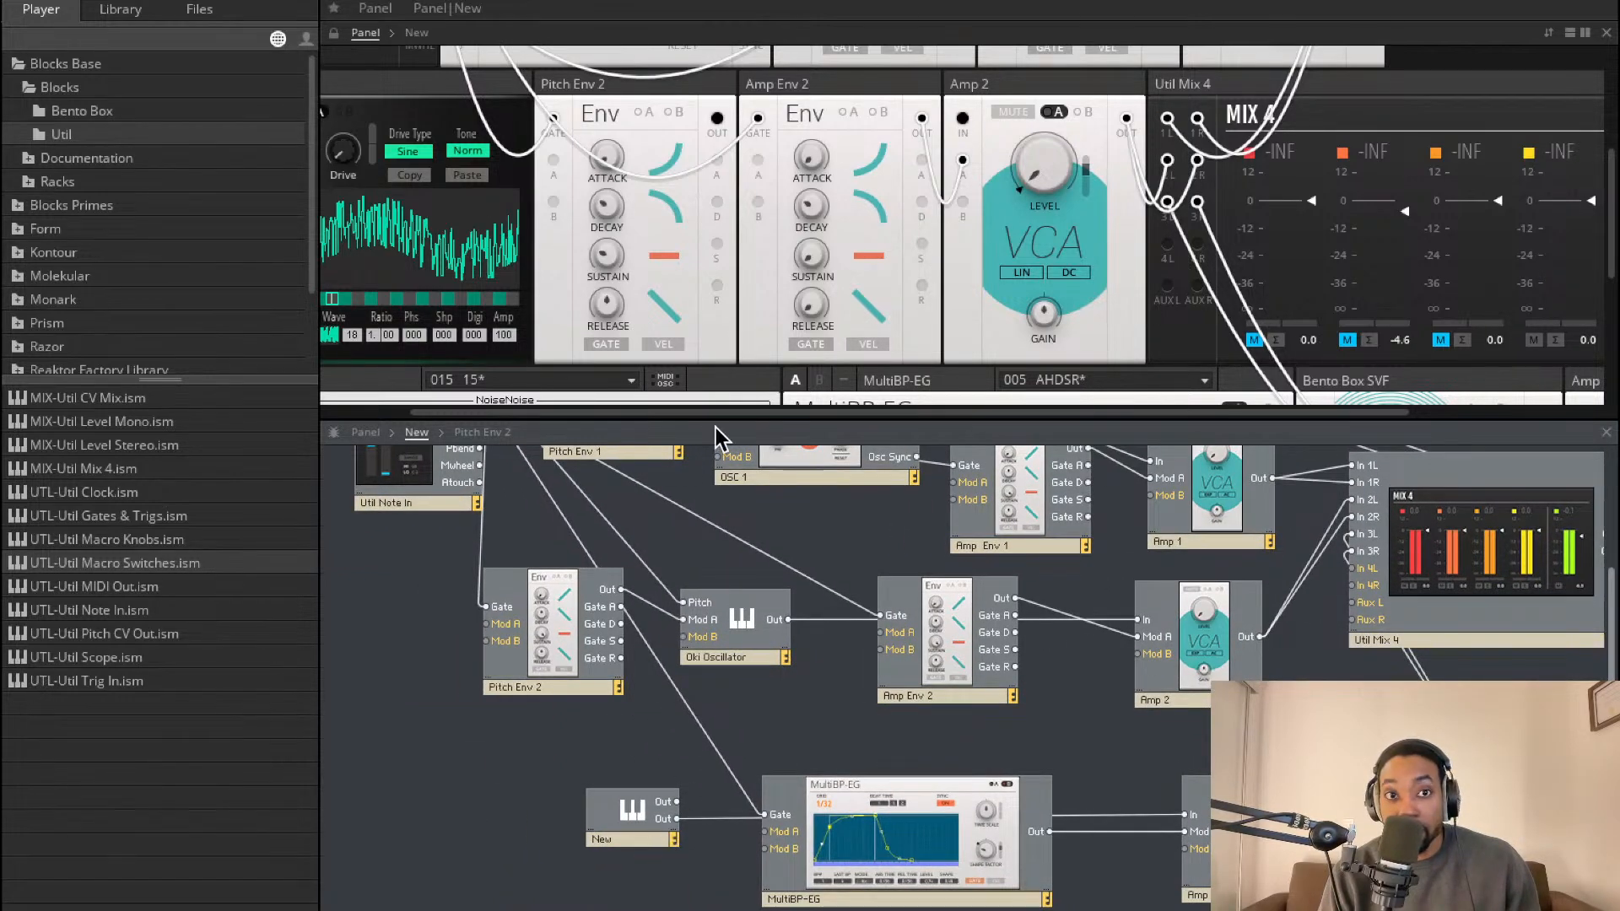
pyautogui.scroll(-5, 664, 298)
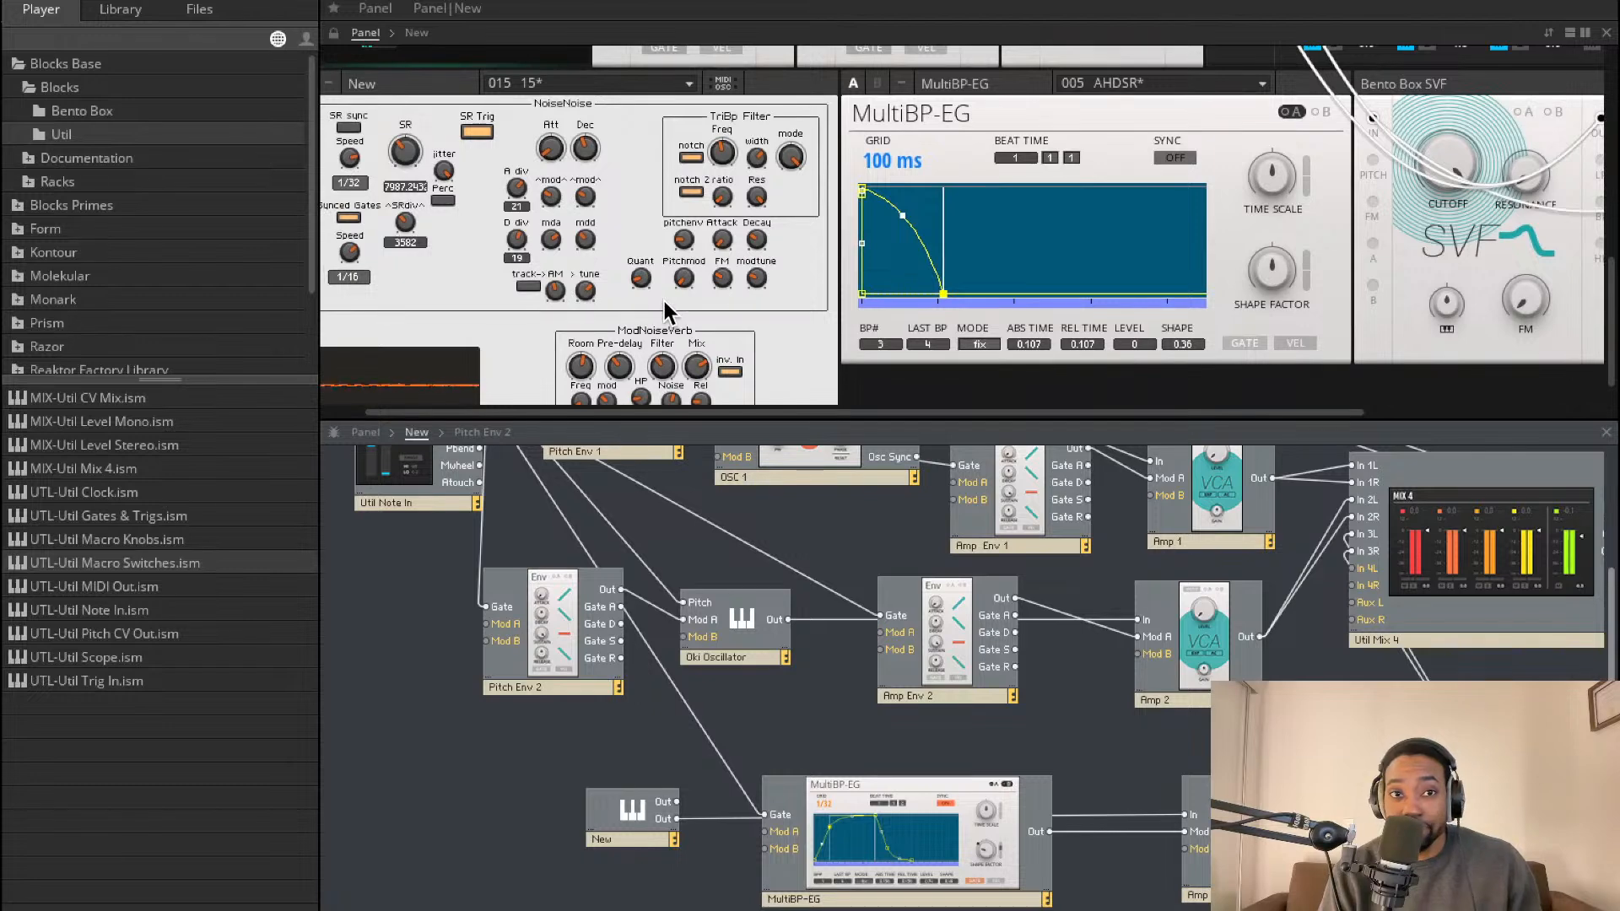
# Examine the third layer's blocks from NoiseNoise through MultiBP-EG and Bento Box SVF to Amp 3
pyautogui.hscroll(-1, 573, 289)
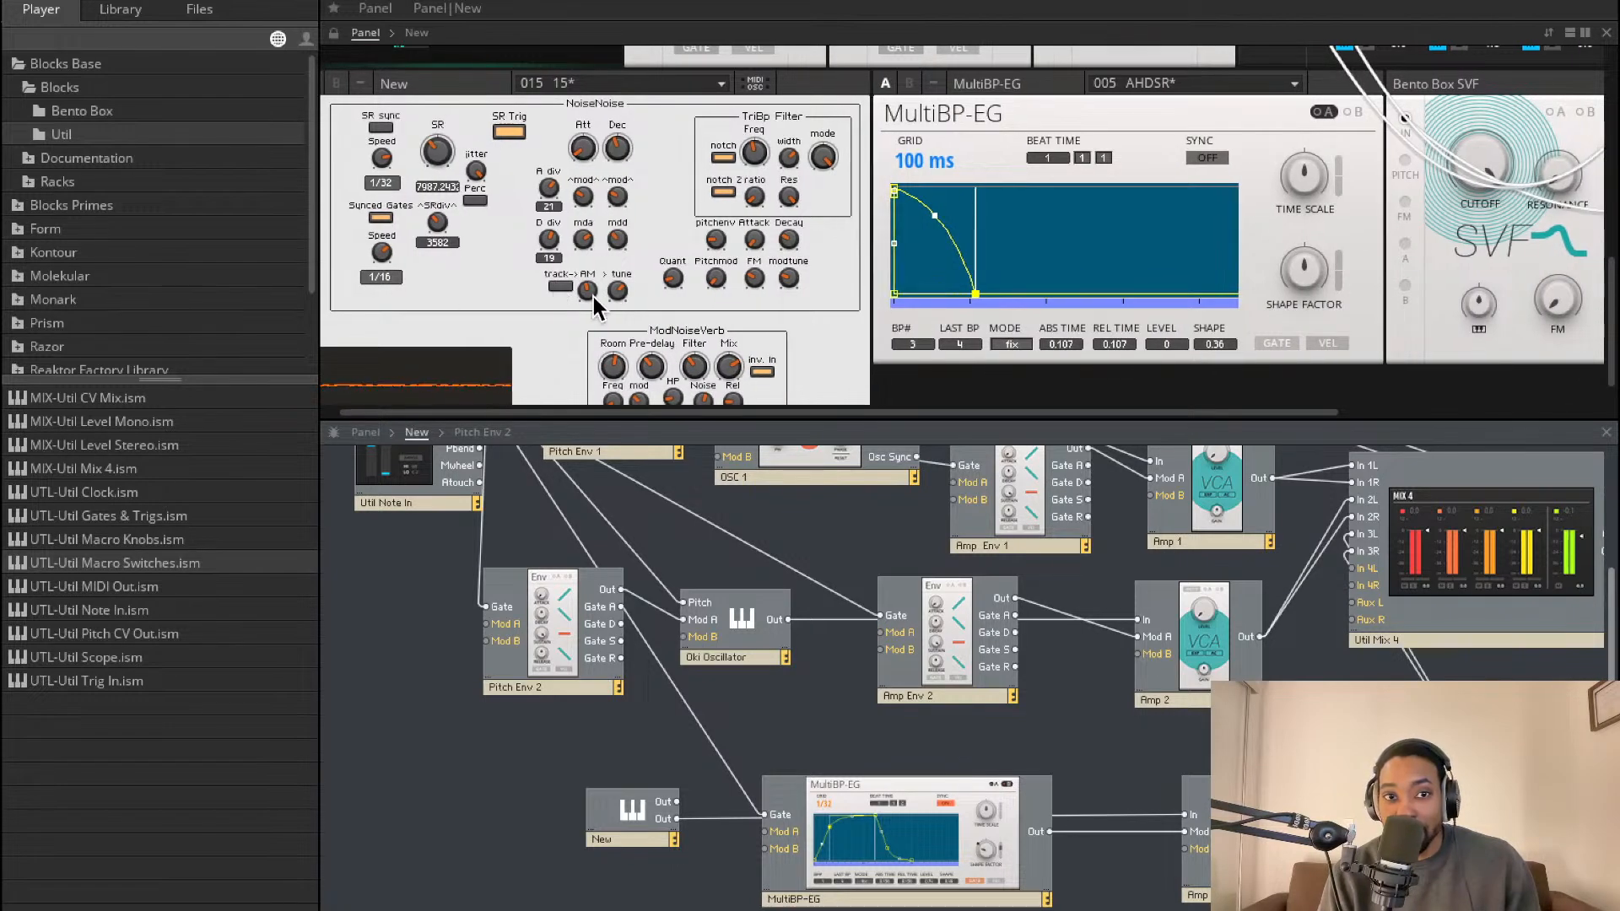
pyautogui.hscroll(-1, 594, 296)
pyautogui.scroll(-1, 498, 264)
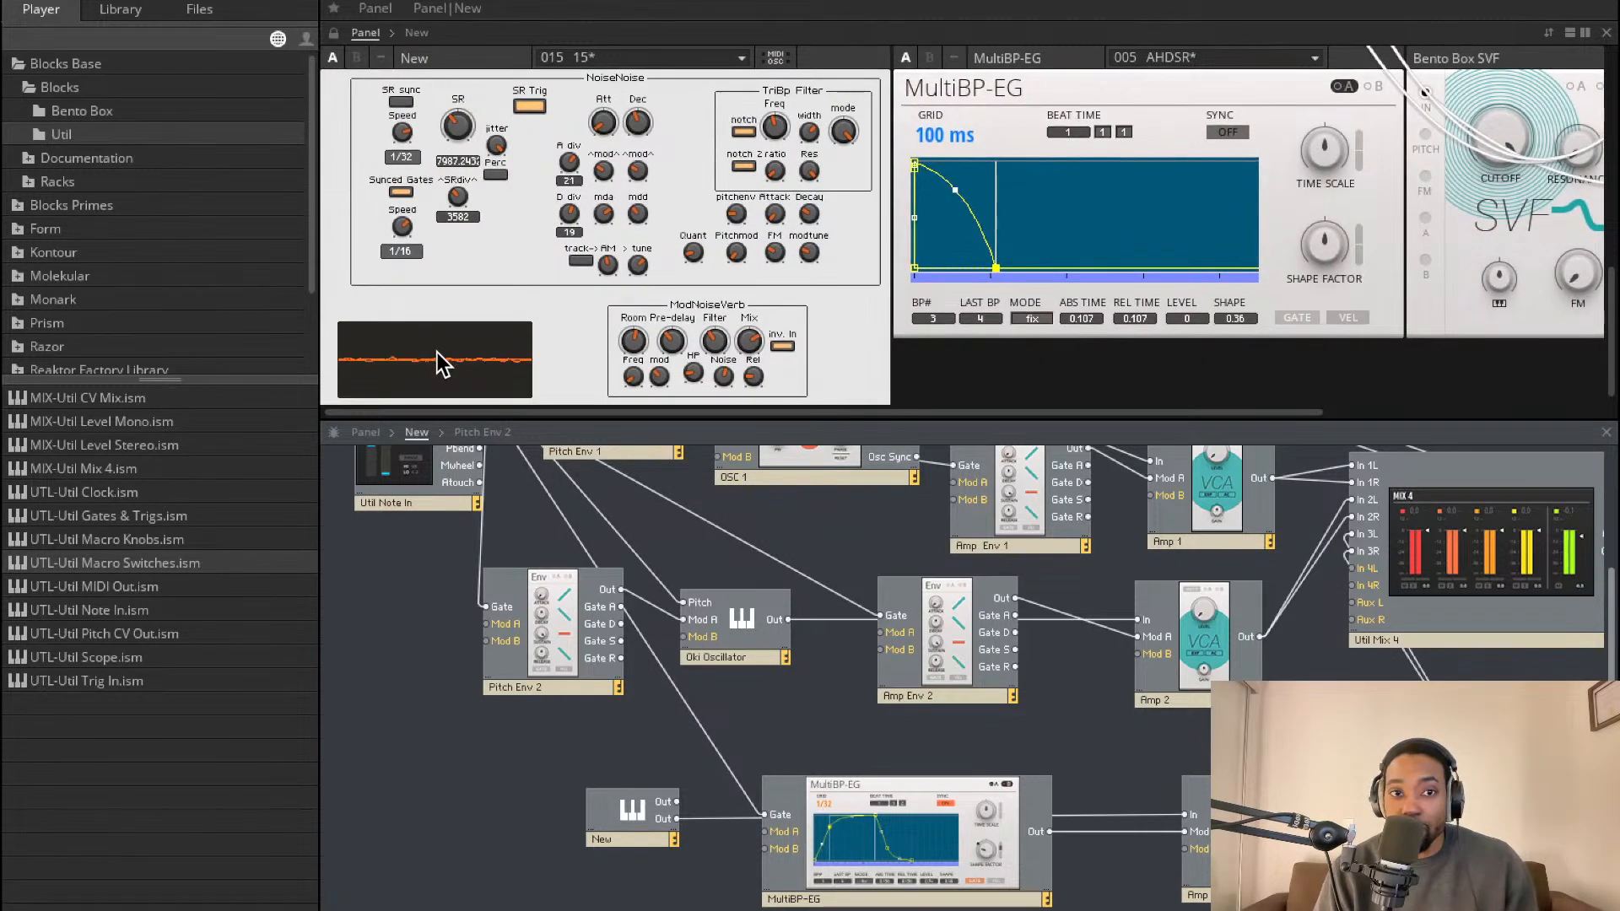
pyautogui.hscroll(1, 832, 804)
pyautogui.hscroll(2, 832, 797)
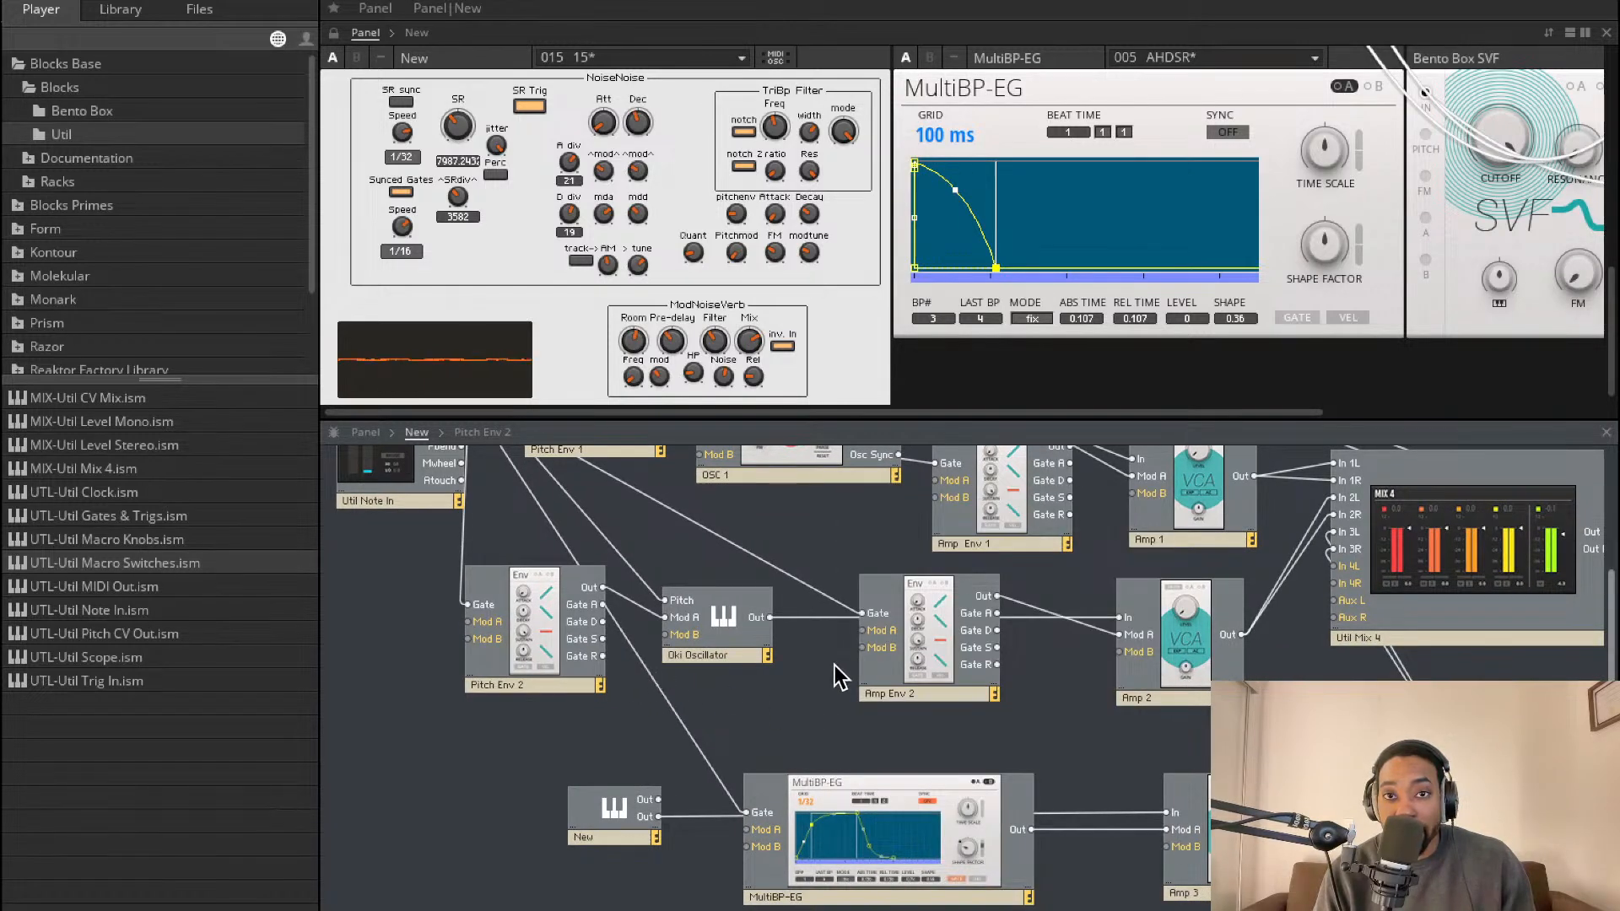
pyautogui.hscroll(5, 904, 226)
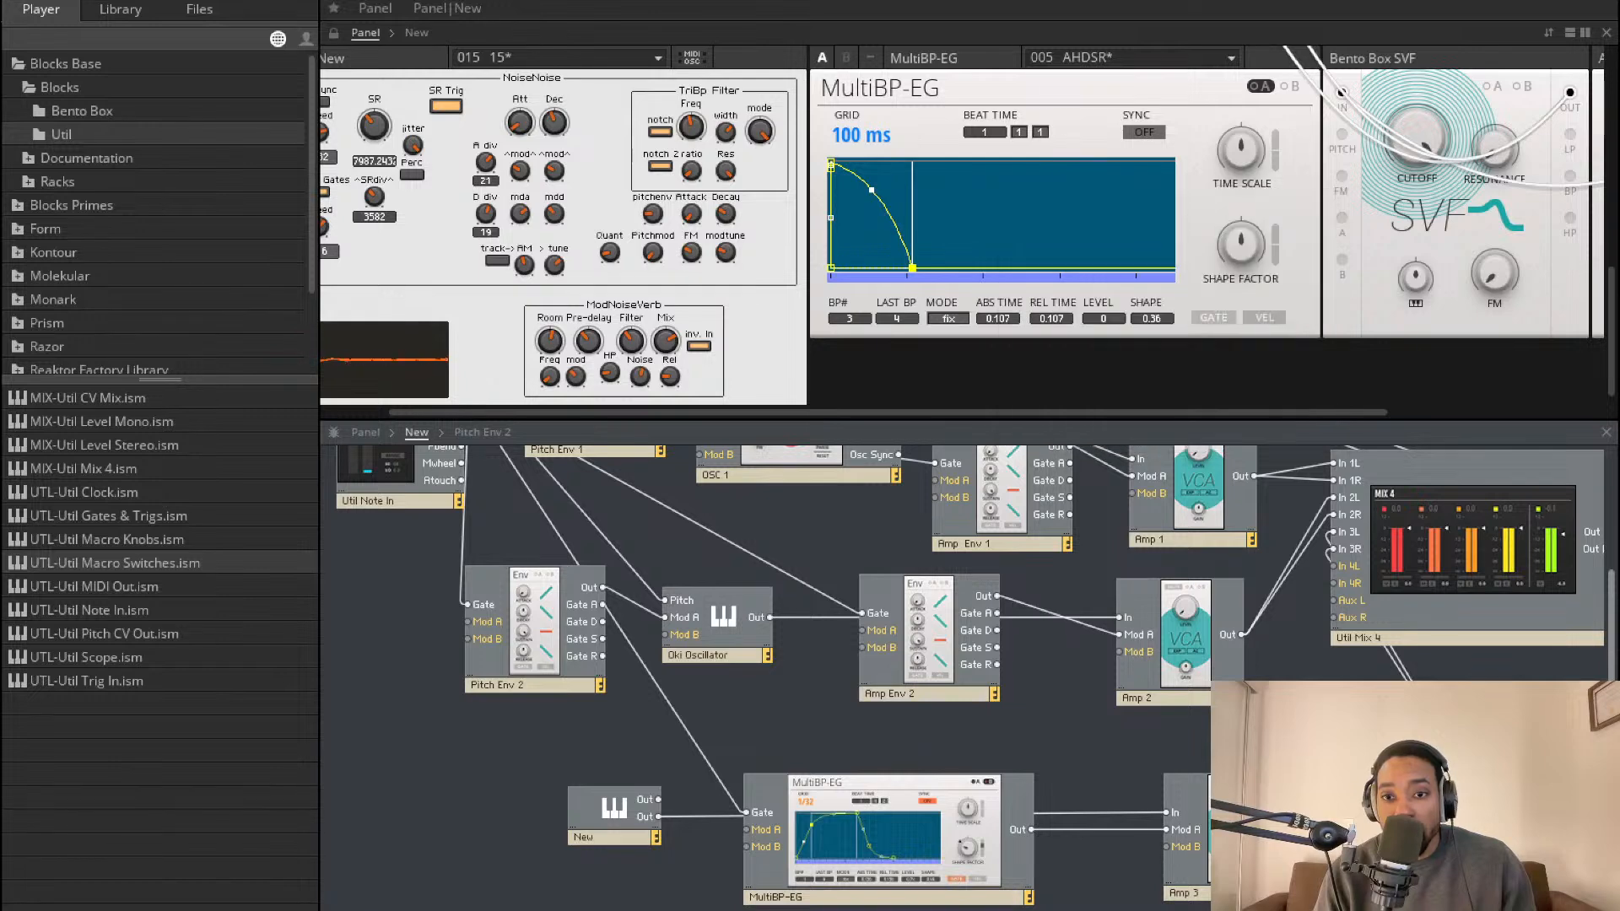
pyautogui.hscroll(2, 961, 675)
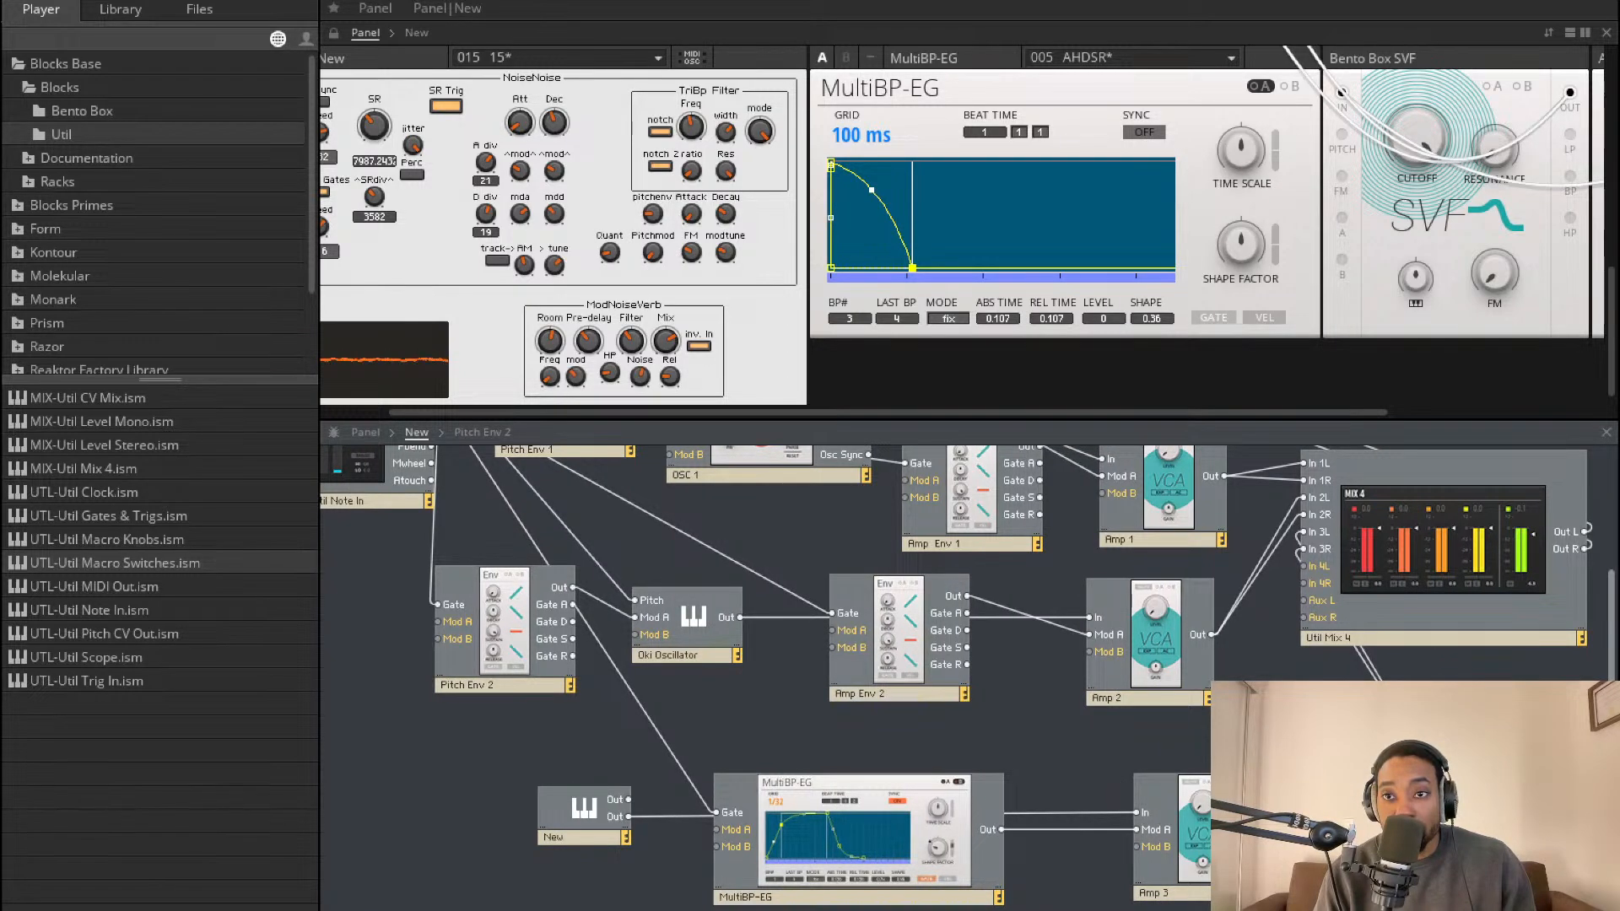
pyautogui.hscroll(10, 1227, 168)
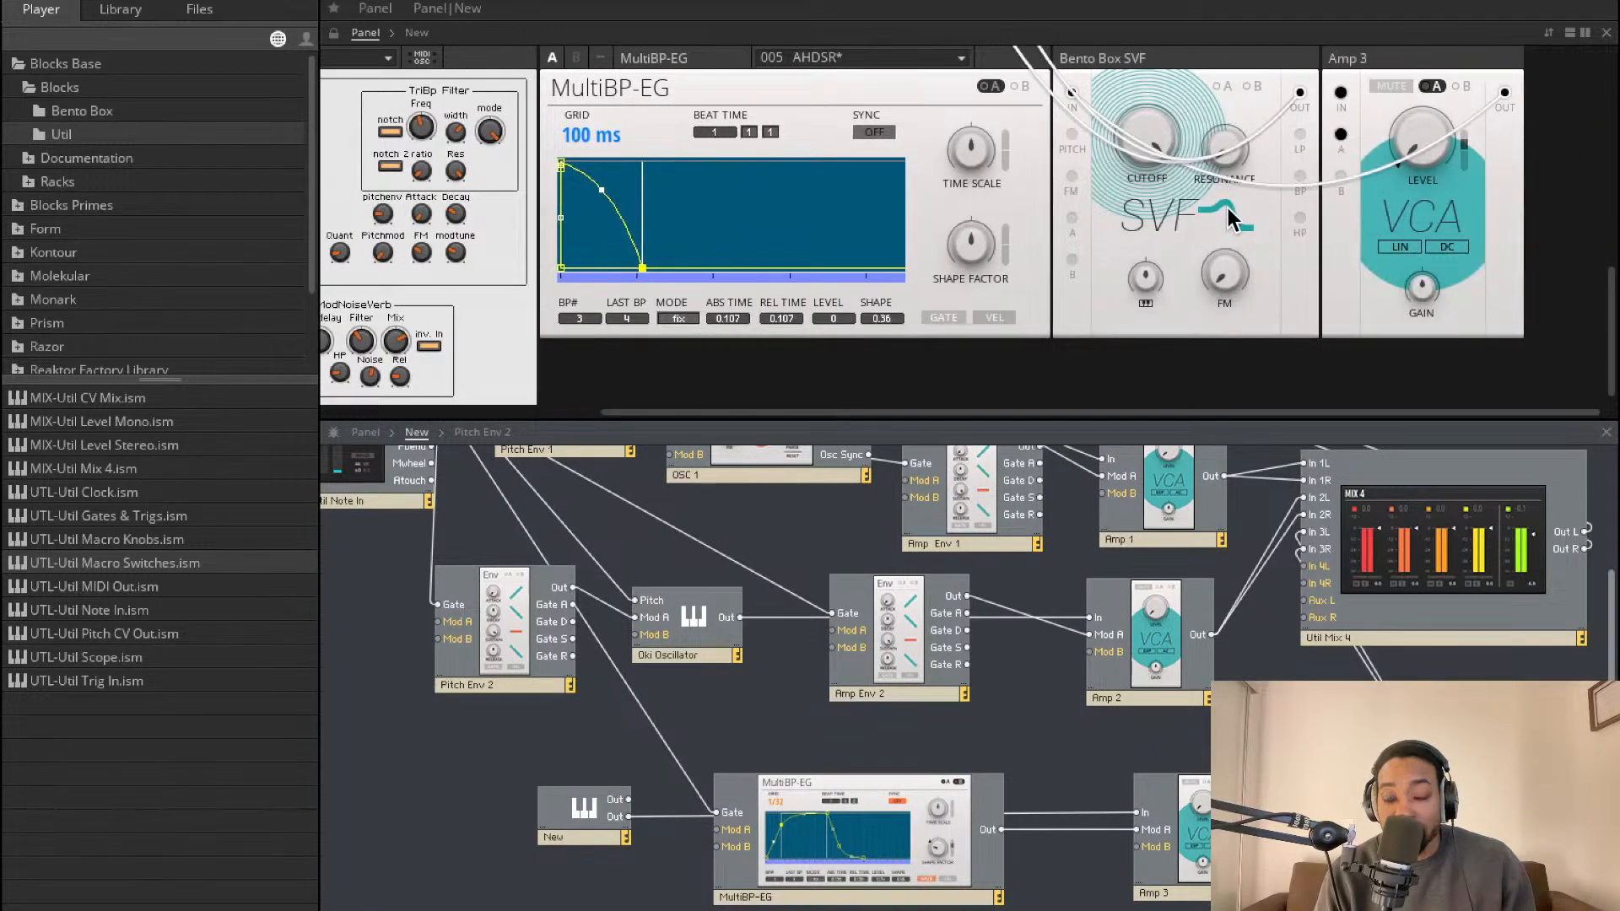
pyautogui.moveTo(1181, 59)
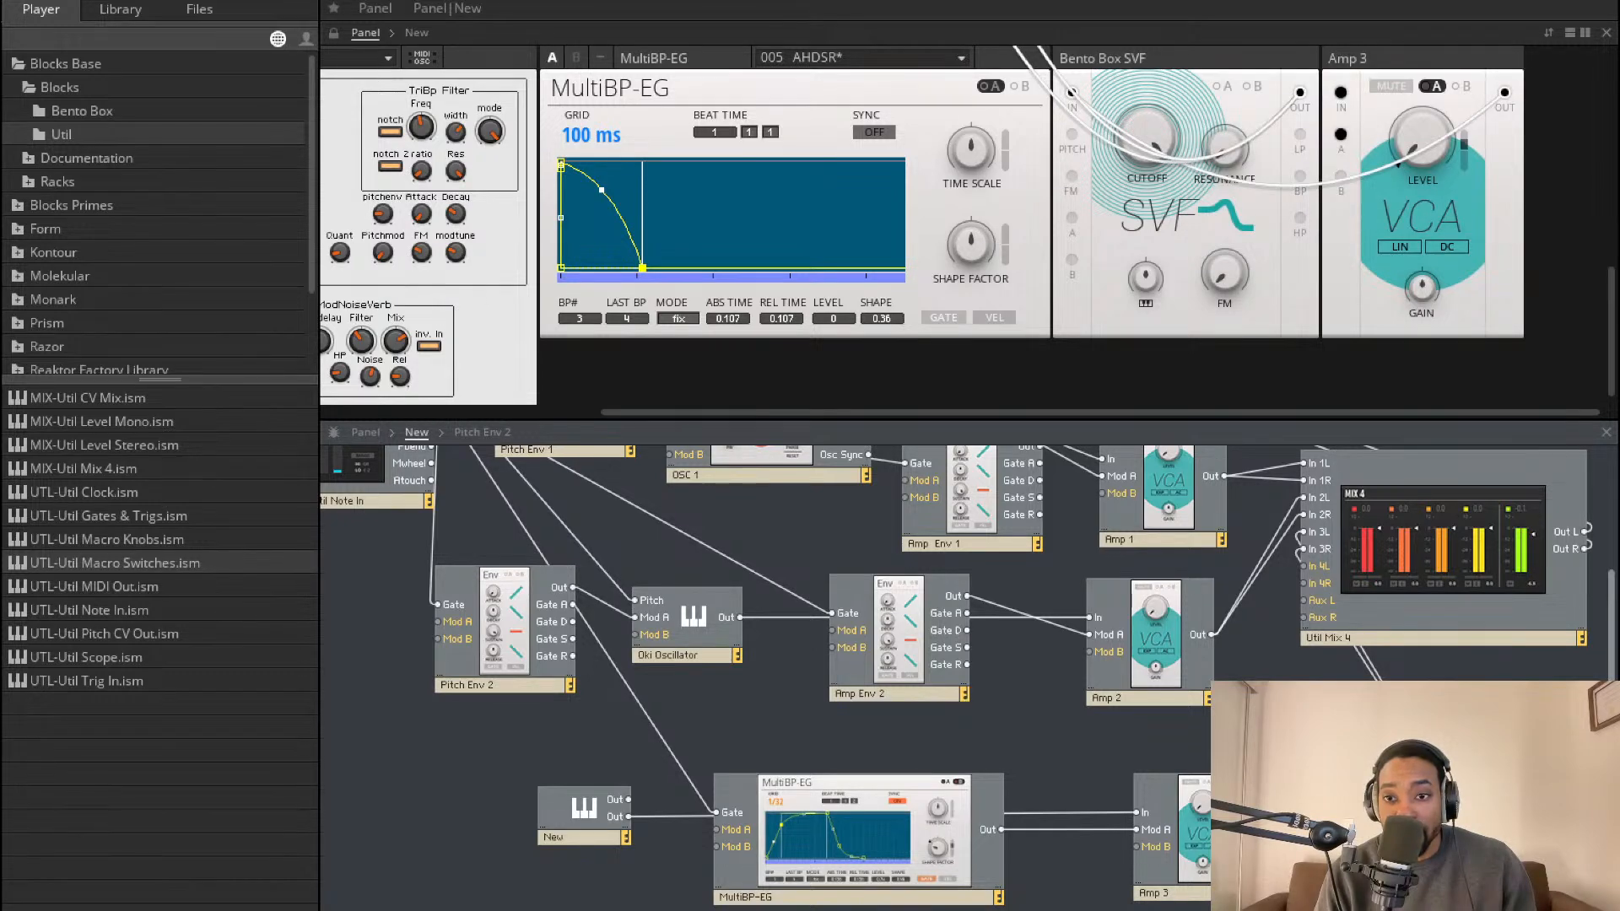
# Unmute the third Mix 4 channel to hear the noise layer on its own
pyautogui.scroll(5, 867, 245)
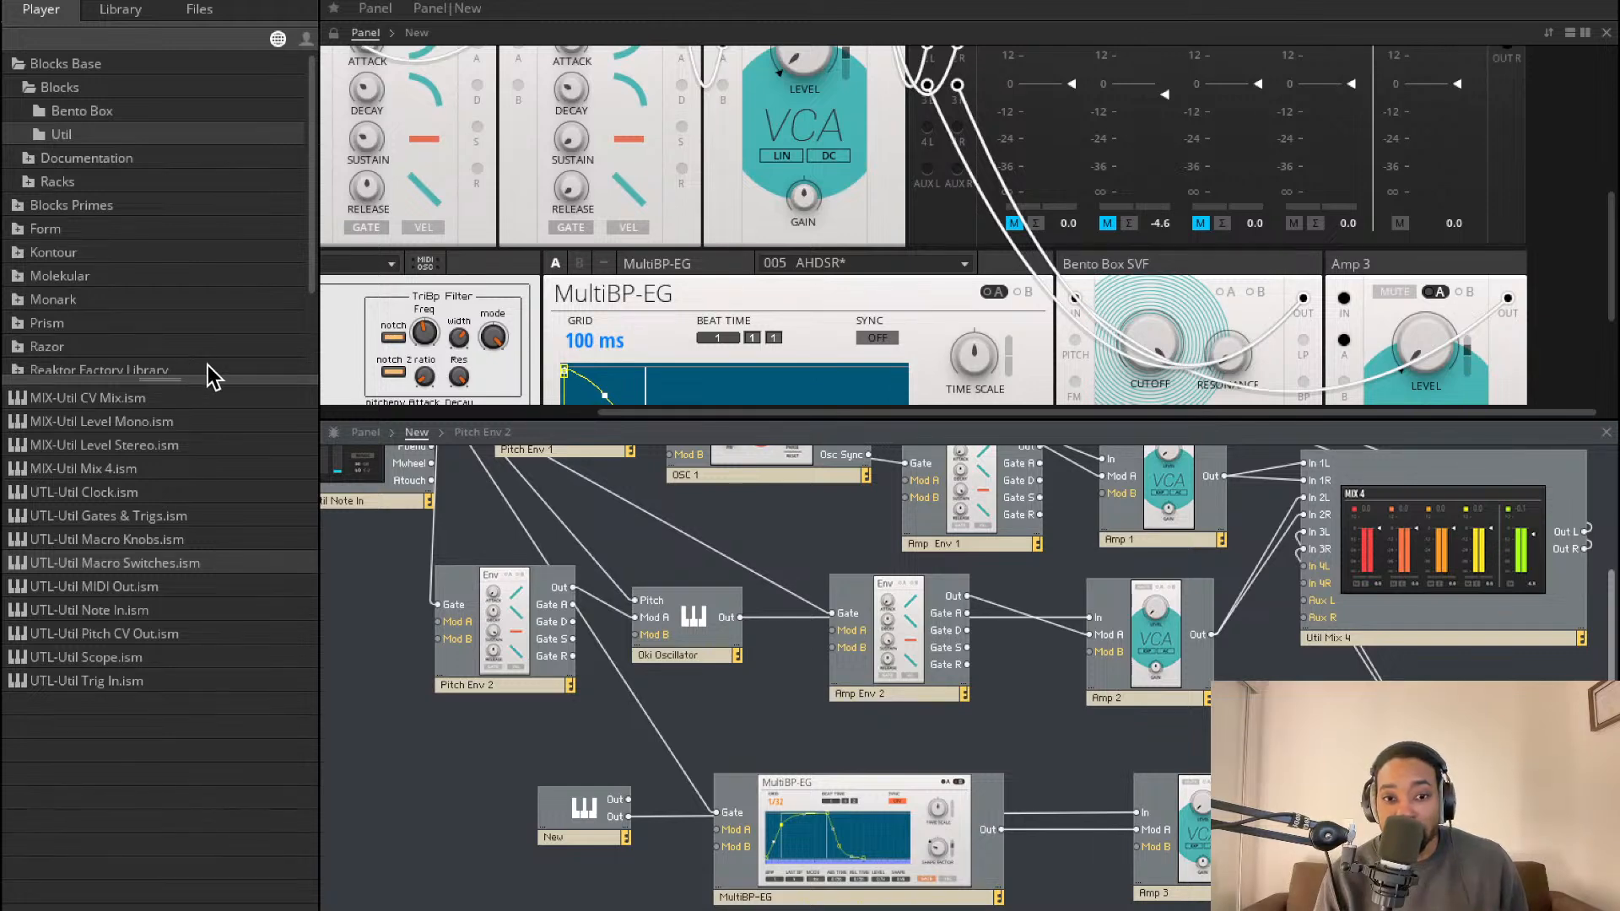
pyautogui.scroll(-3, 688, 327)
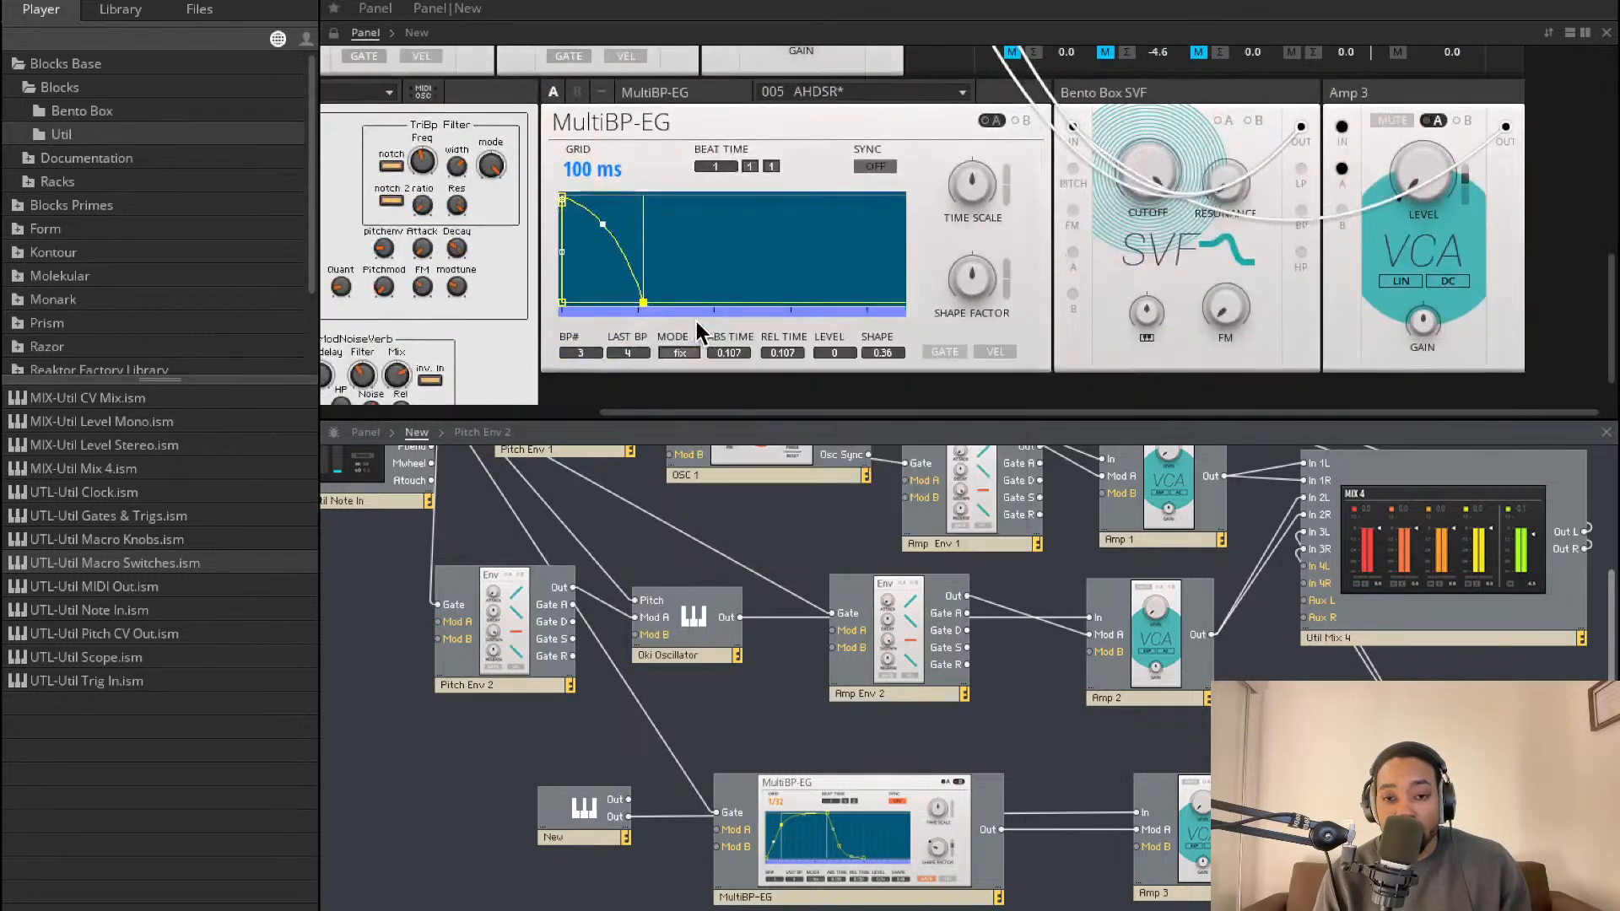
pyautogui.scroll(5, 1238, 634)
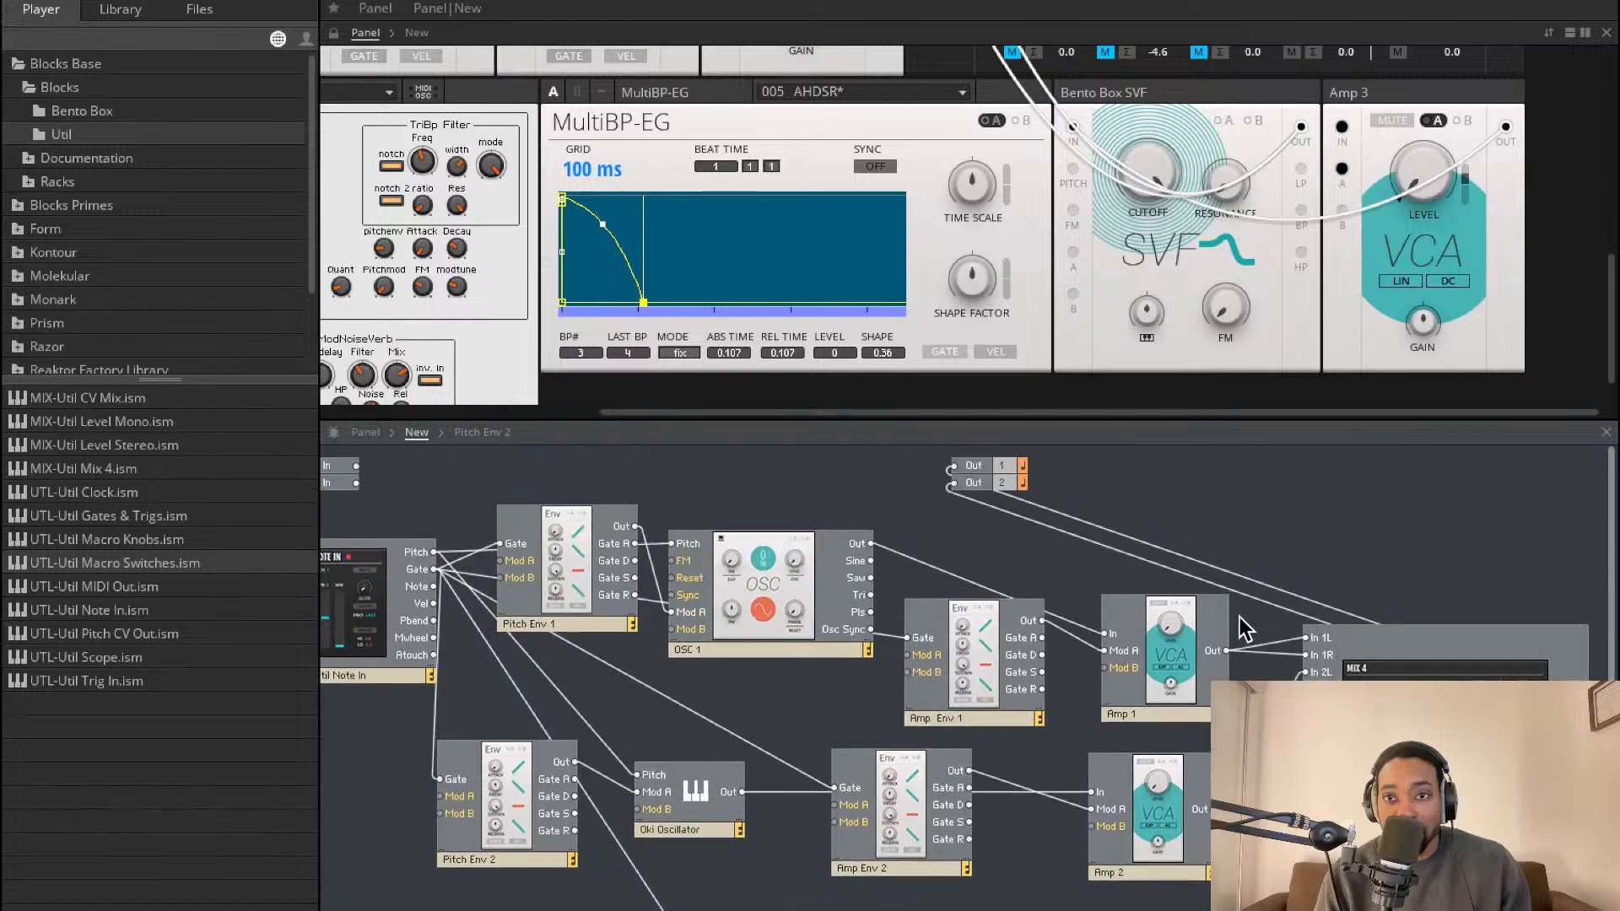
pyautogui.scroll(3, 1370, 210)
pyautogui.click(1236, 166)
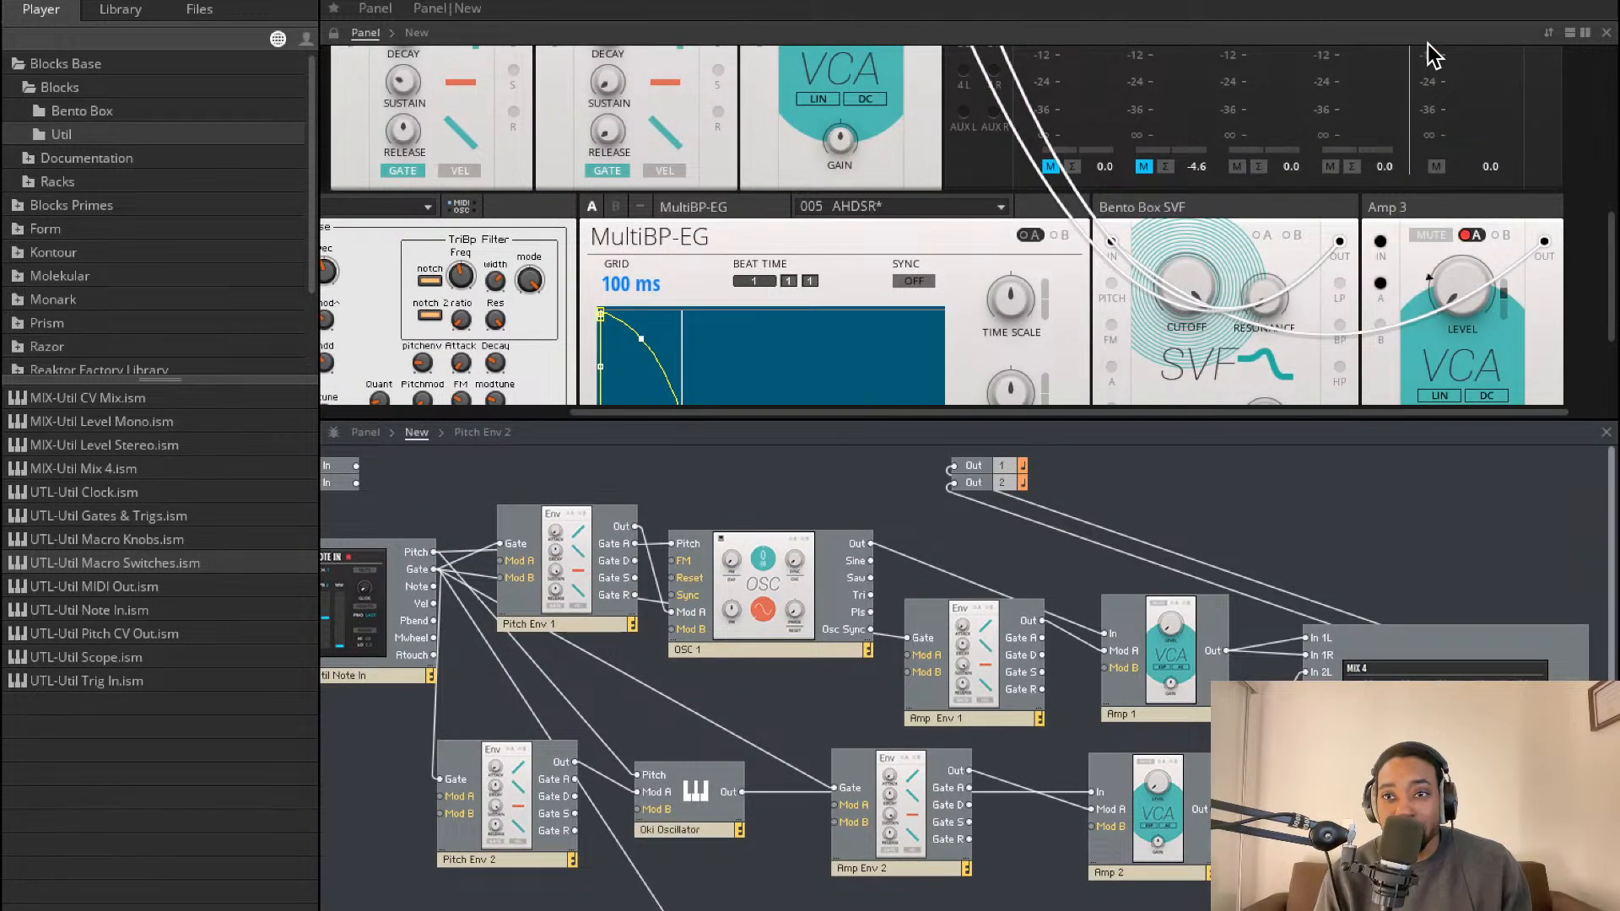
pyautogui.moveTo(1301, 202)
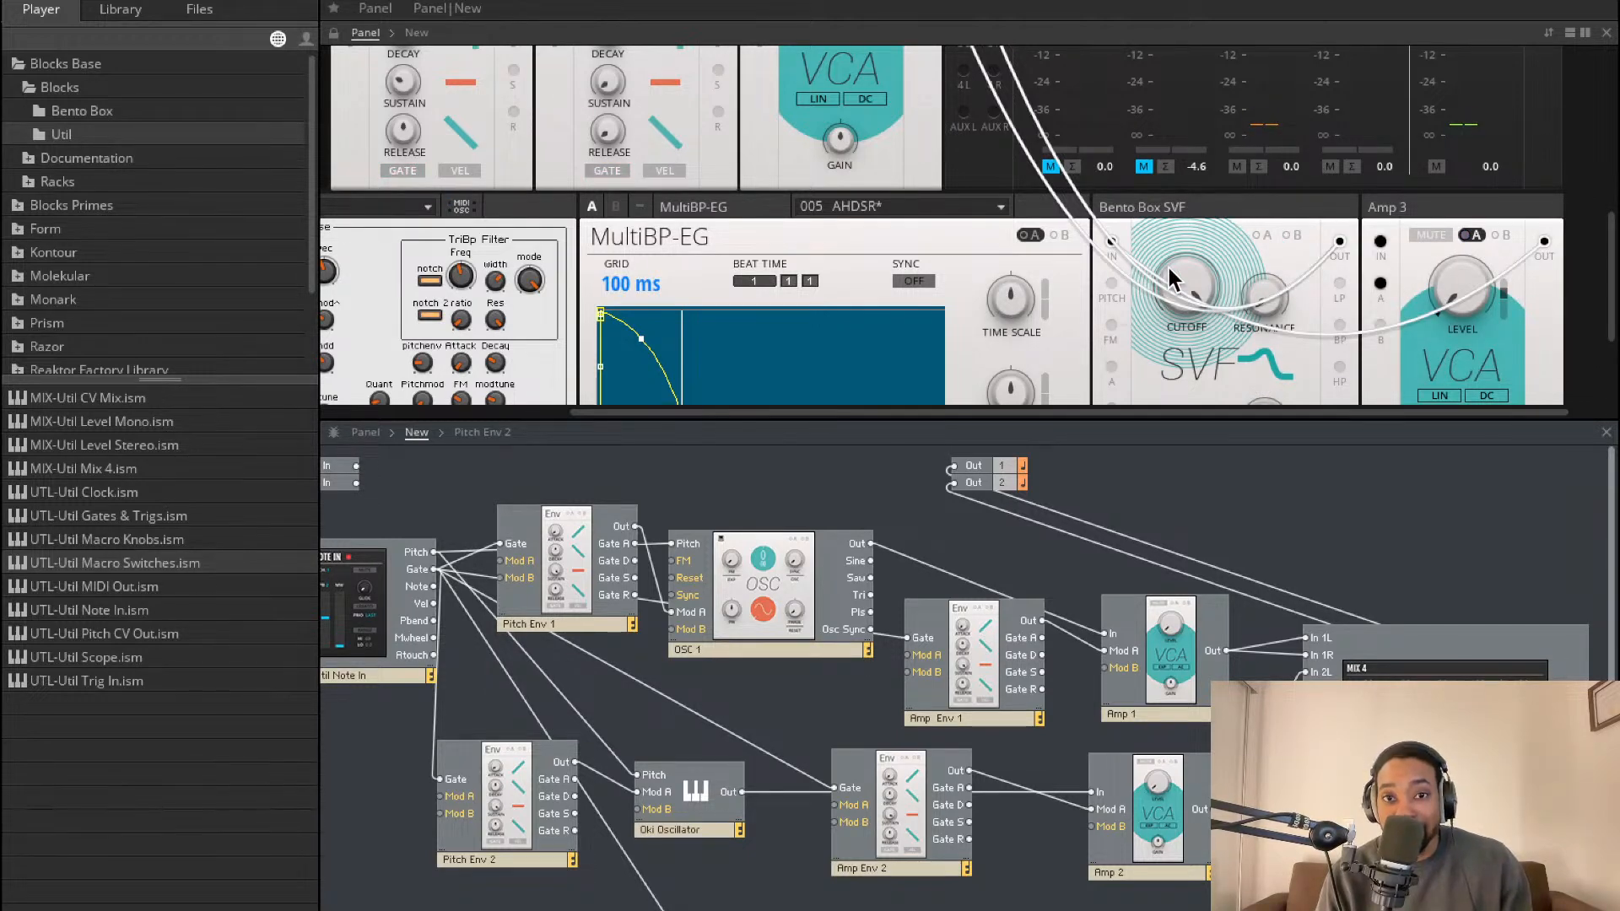
# Compare the Oki Oscillator layer's oscillator, envelopes and amp with the third layer's NoiseNoise and MultiBP-EG blocks
pyautogui.hscroll(-4, 1115, 290)
pyautogui.scroll(3, 1115, 288)
pyautogui.scroll(-1, 1115, 285)
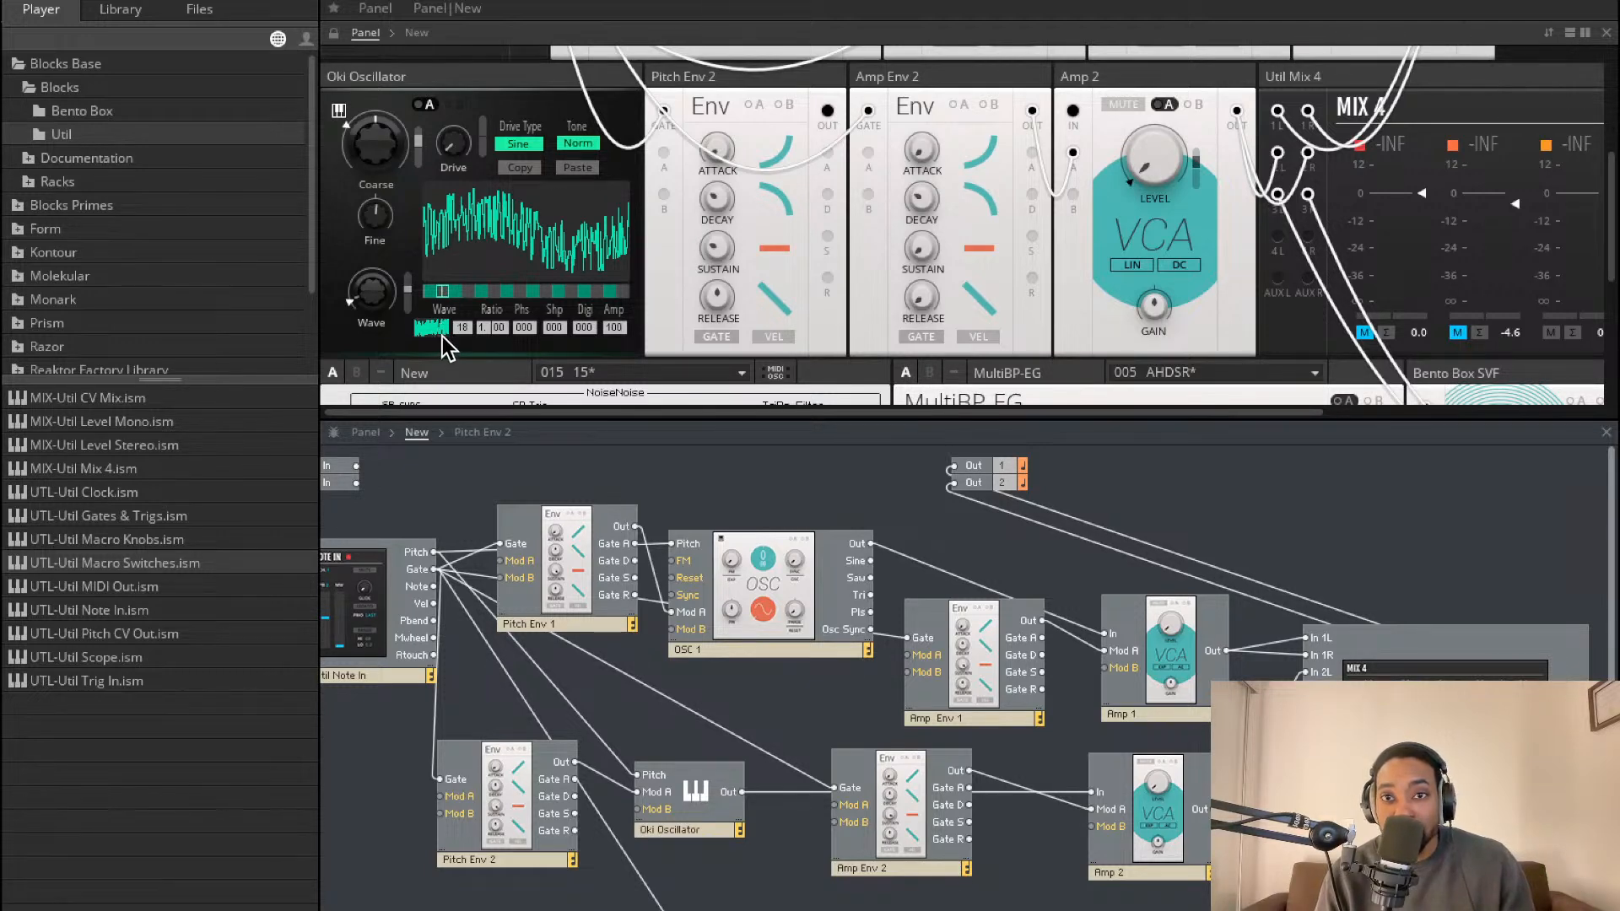
pyautogui.scroll(-5, 478, 314)
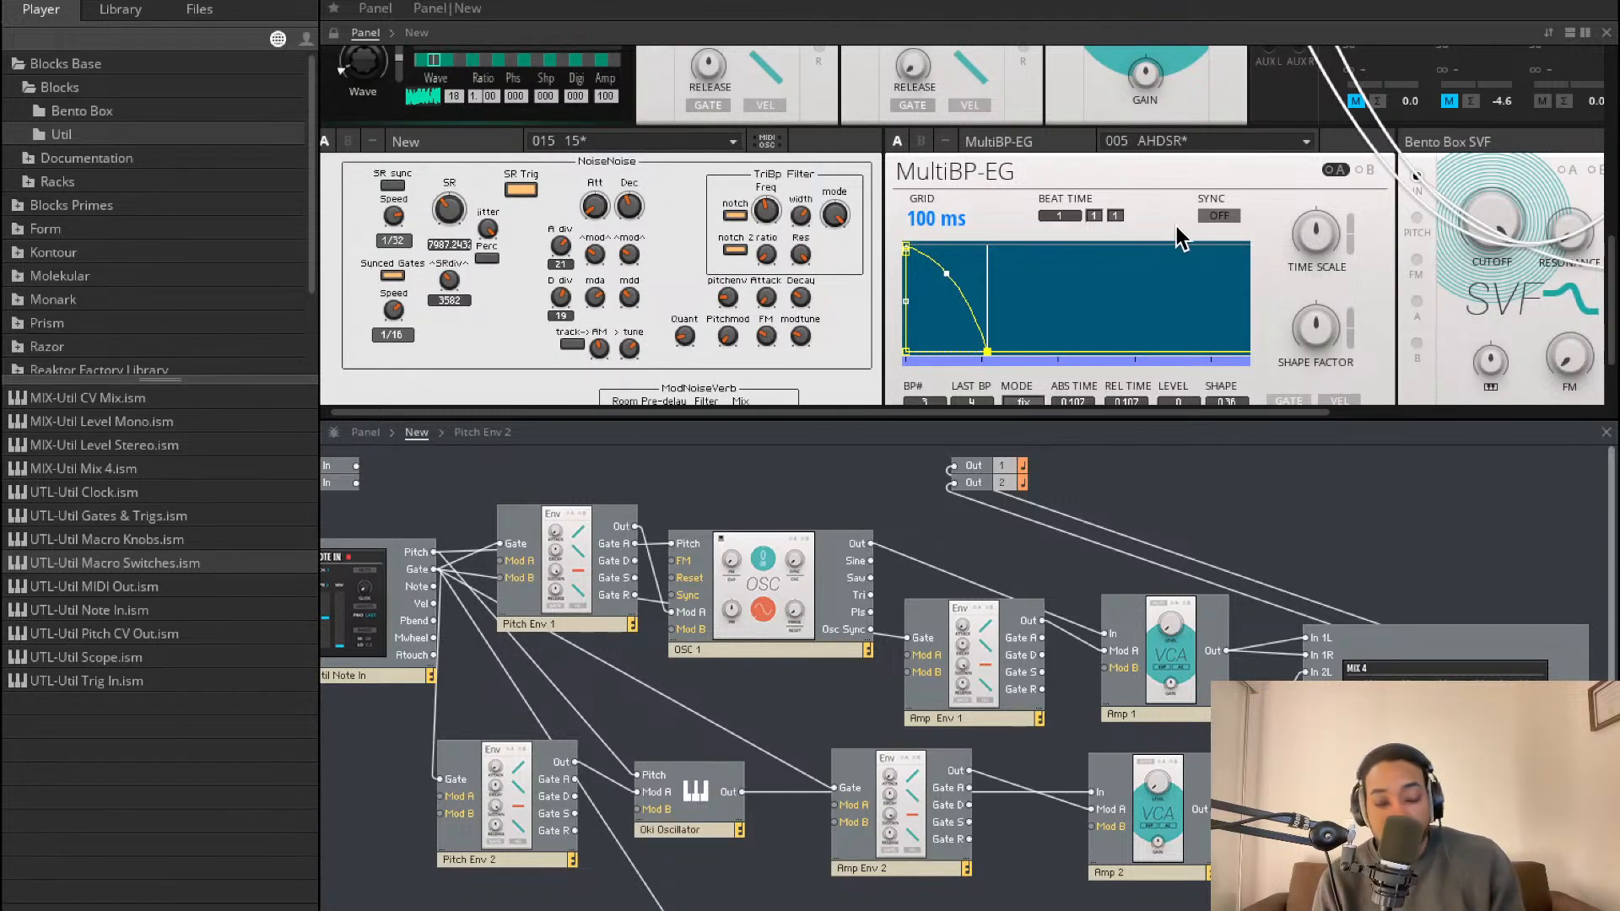
pyautogui.scroll(3, 1238, 251)
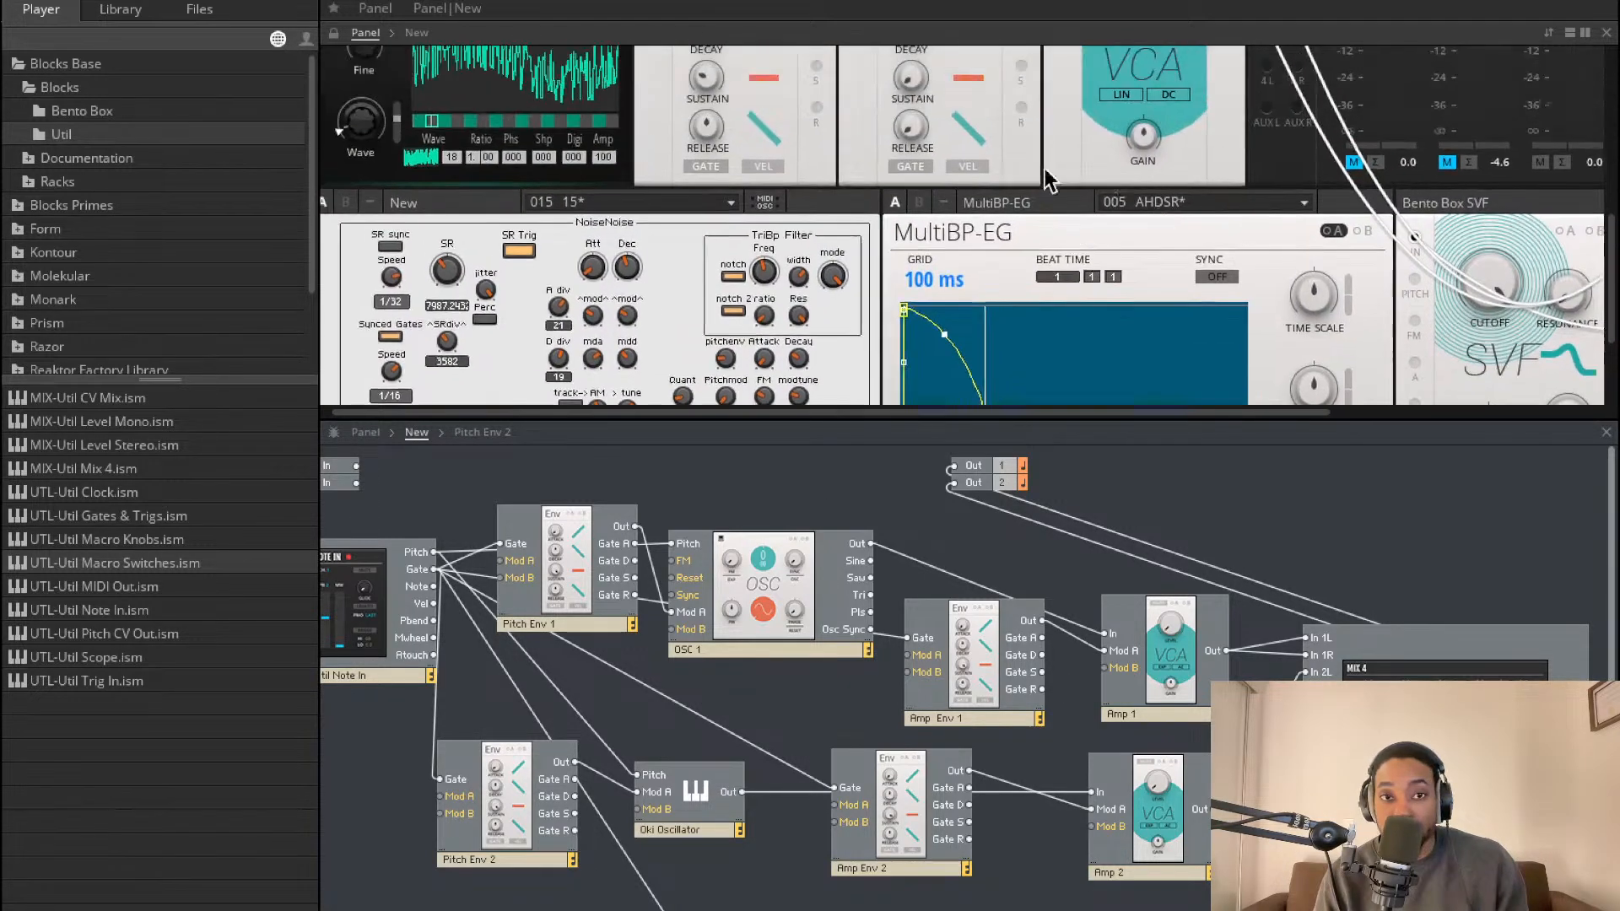
pyautogui.scroll(2, 587, 190)
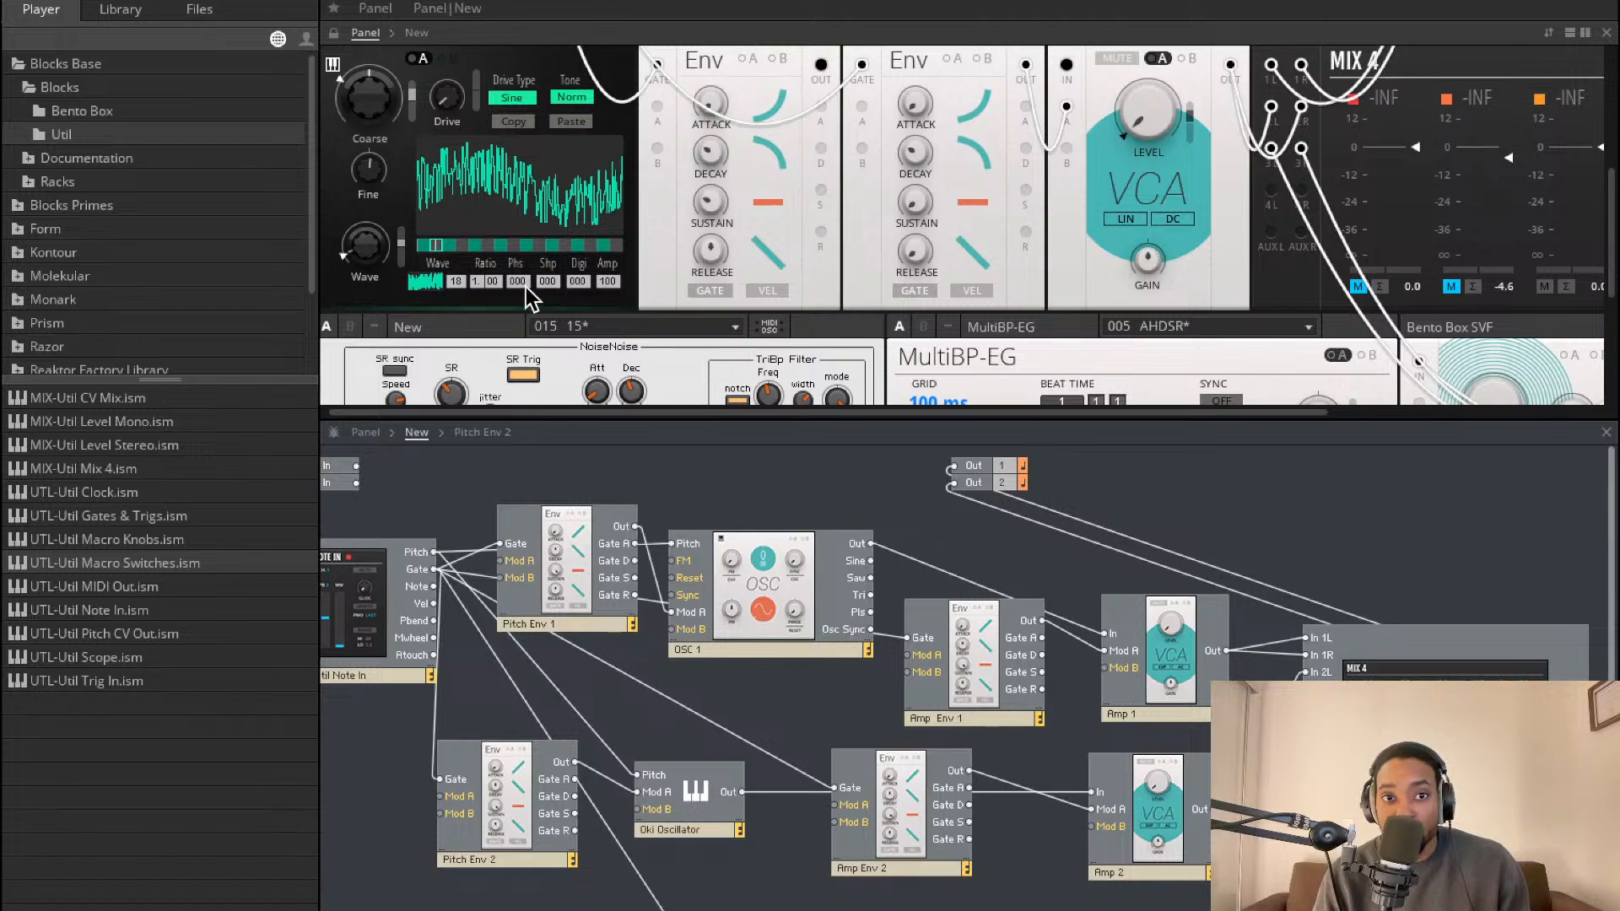
pyautogui.scroll(-3, 994, 241)
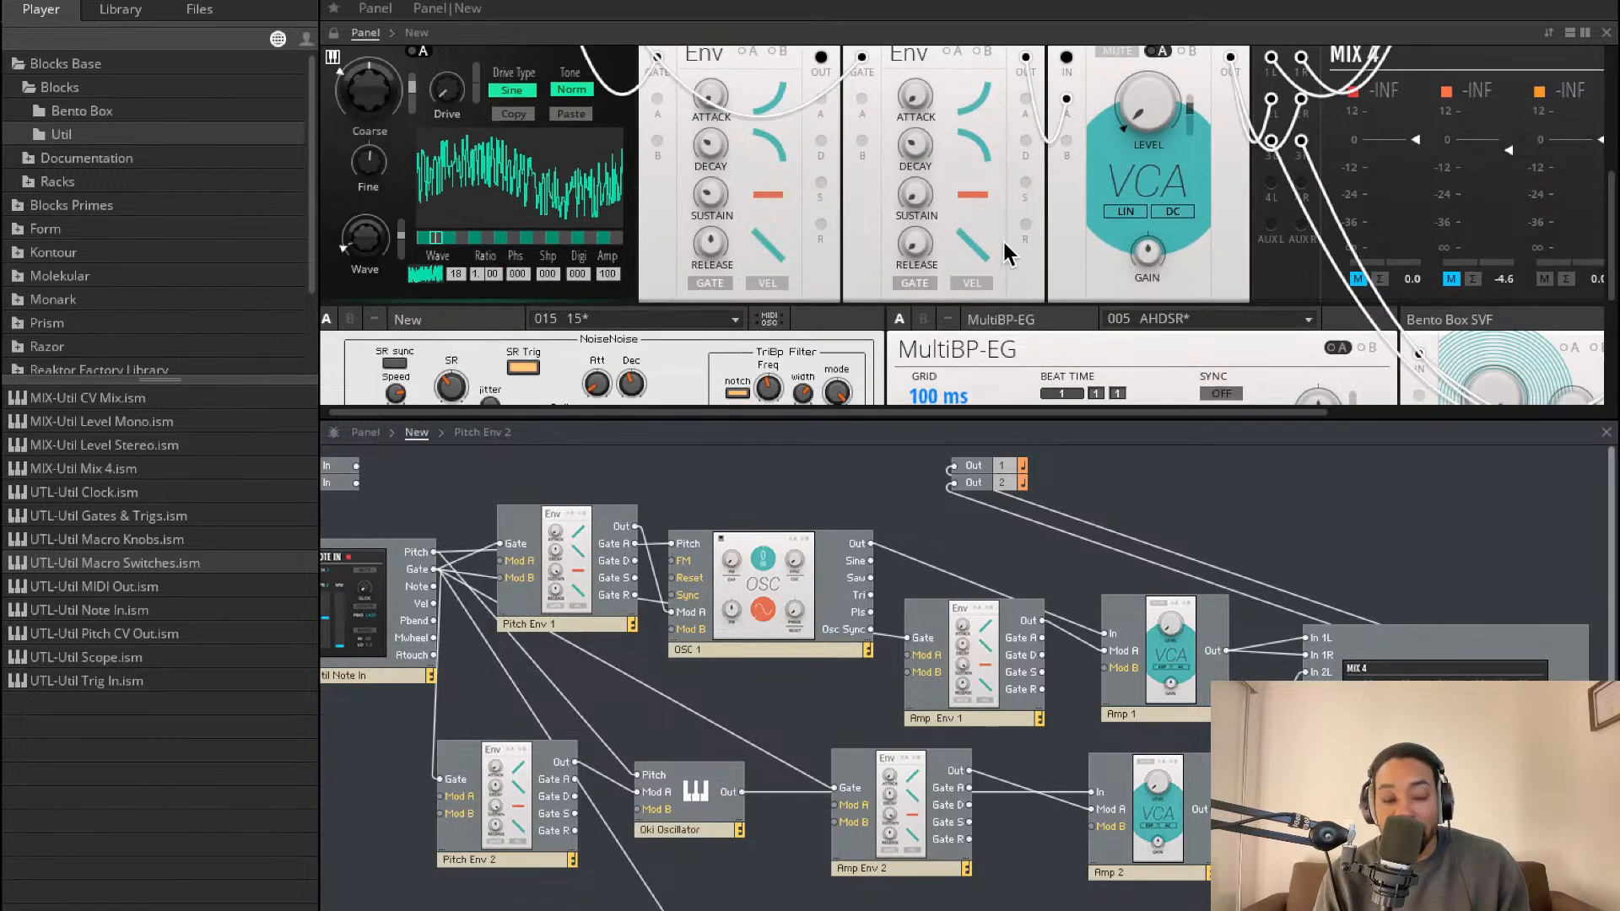
pyautogui.scroll(-3, 993, 242)
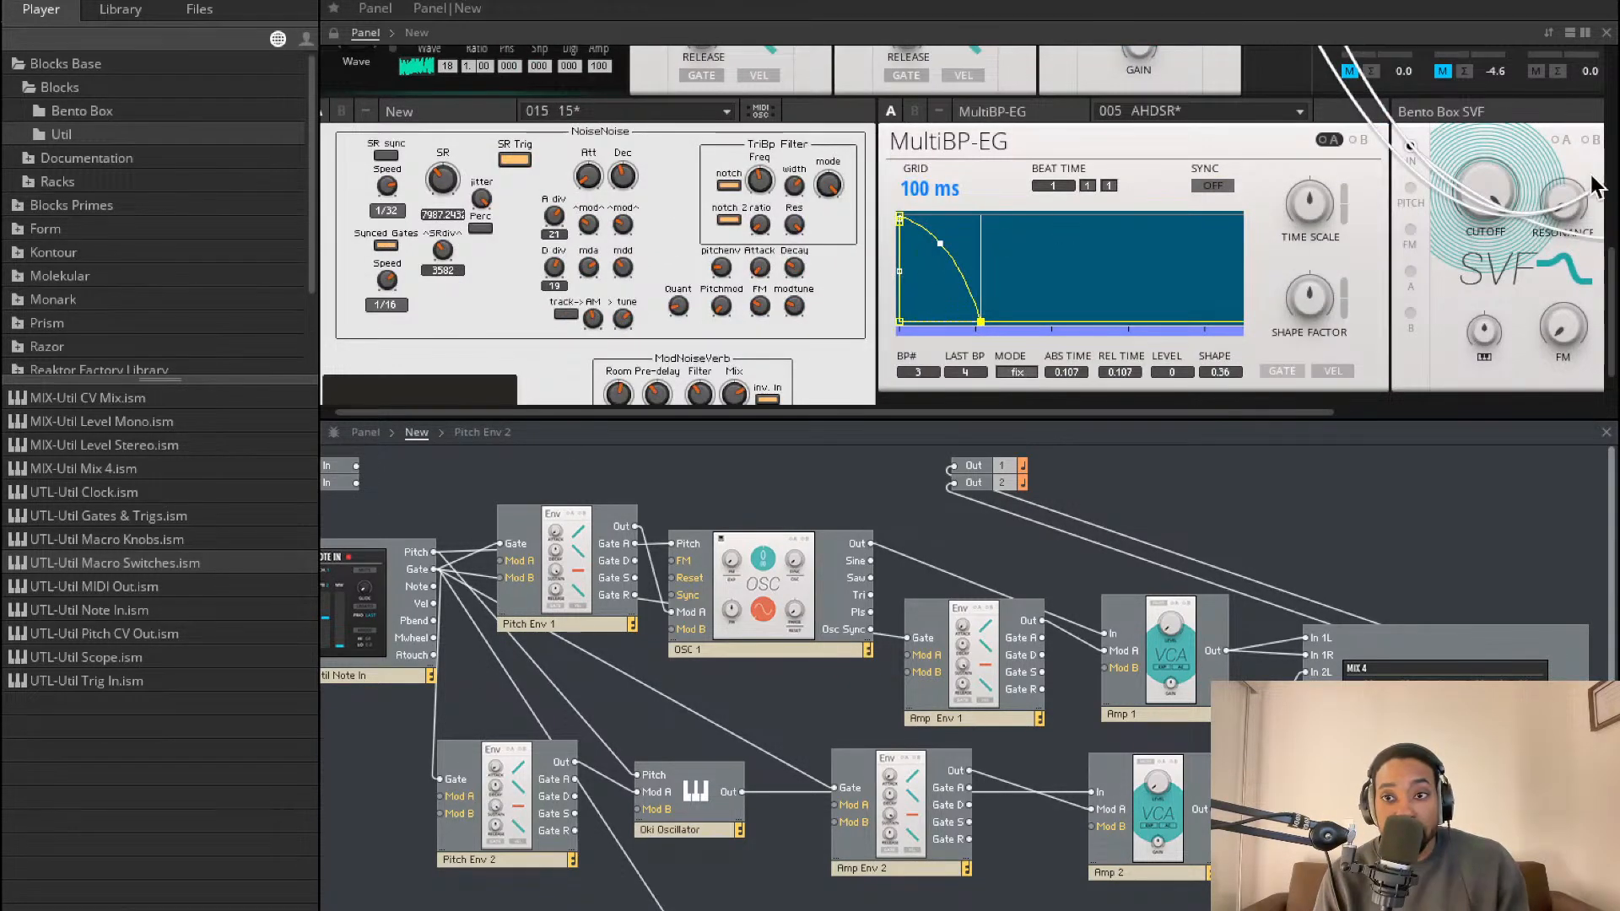
pyautogui.scroll(3, 1359, 350)
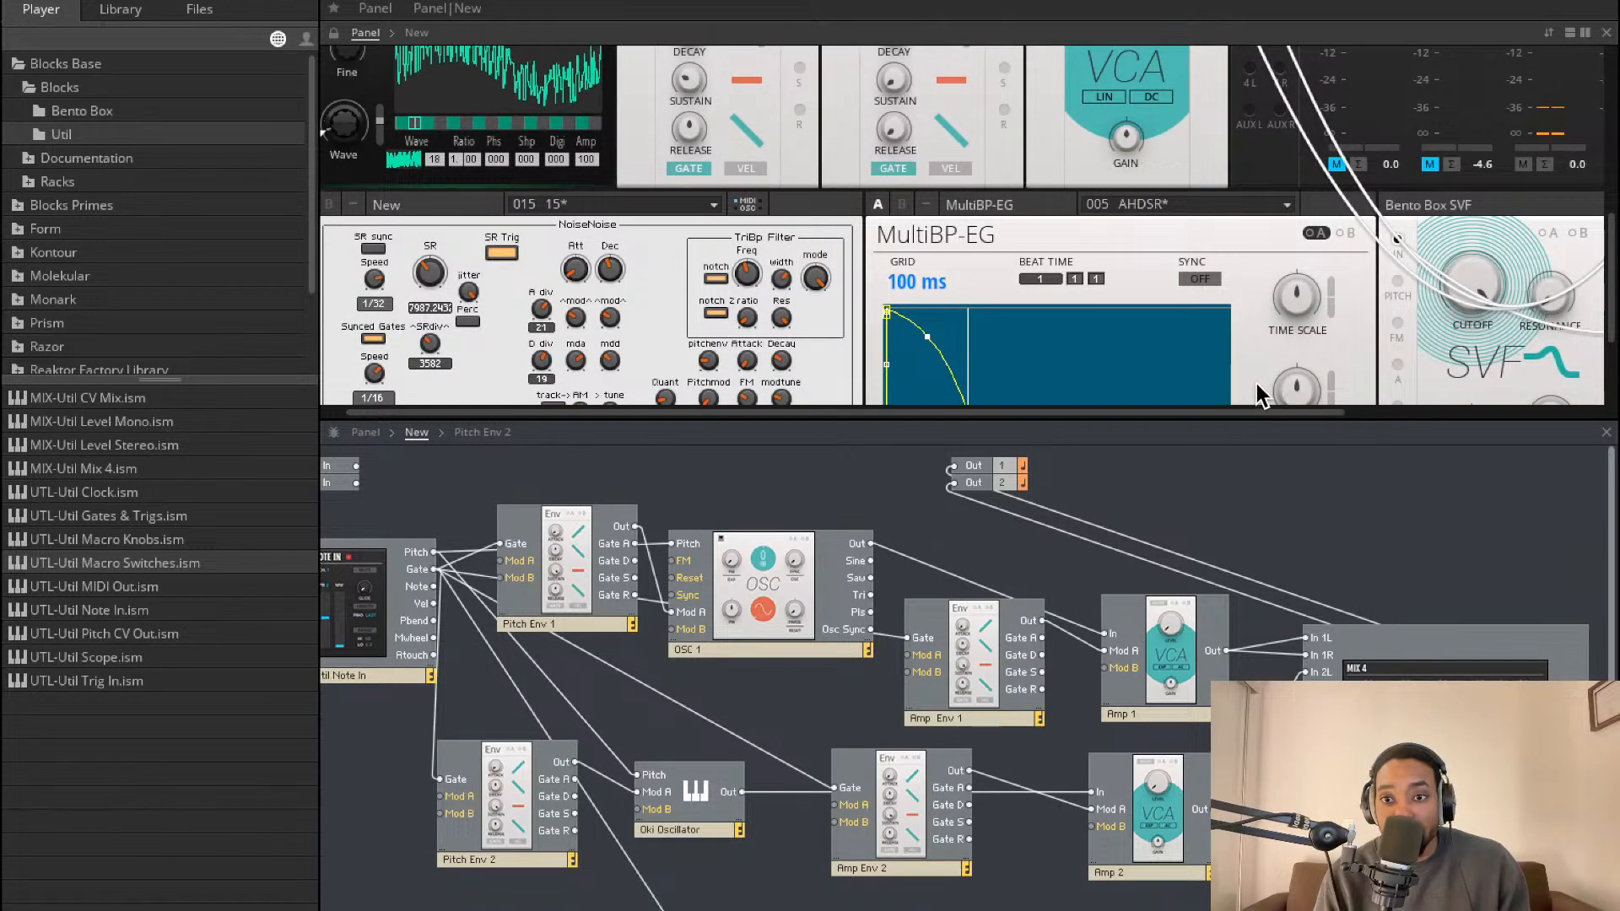
pyautogui.hscroll(2, 1348, 260)
pyautogui.scroll(4, 1376, 239)
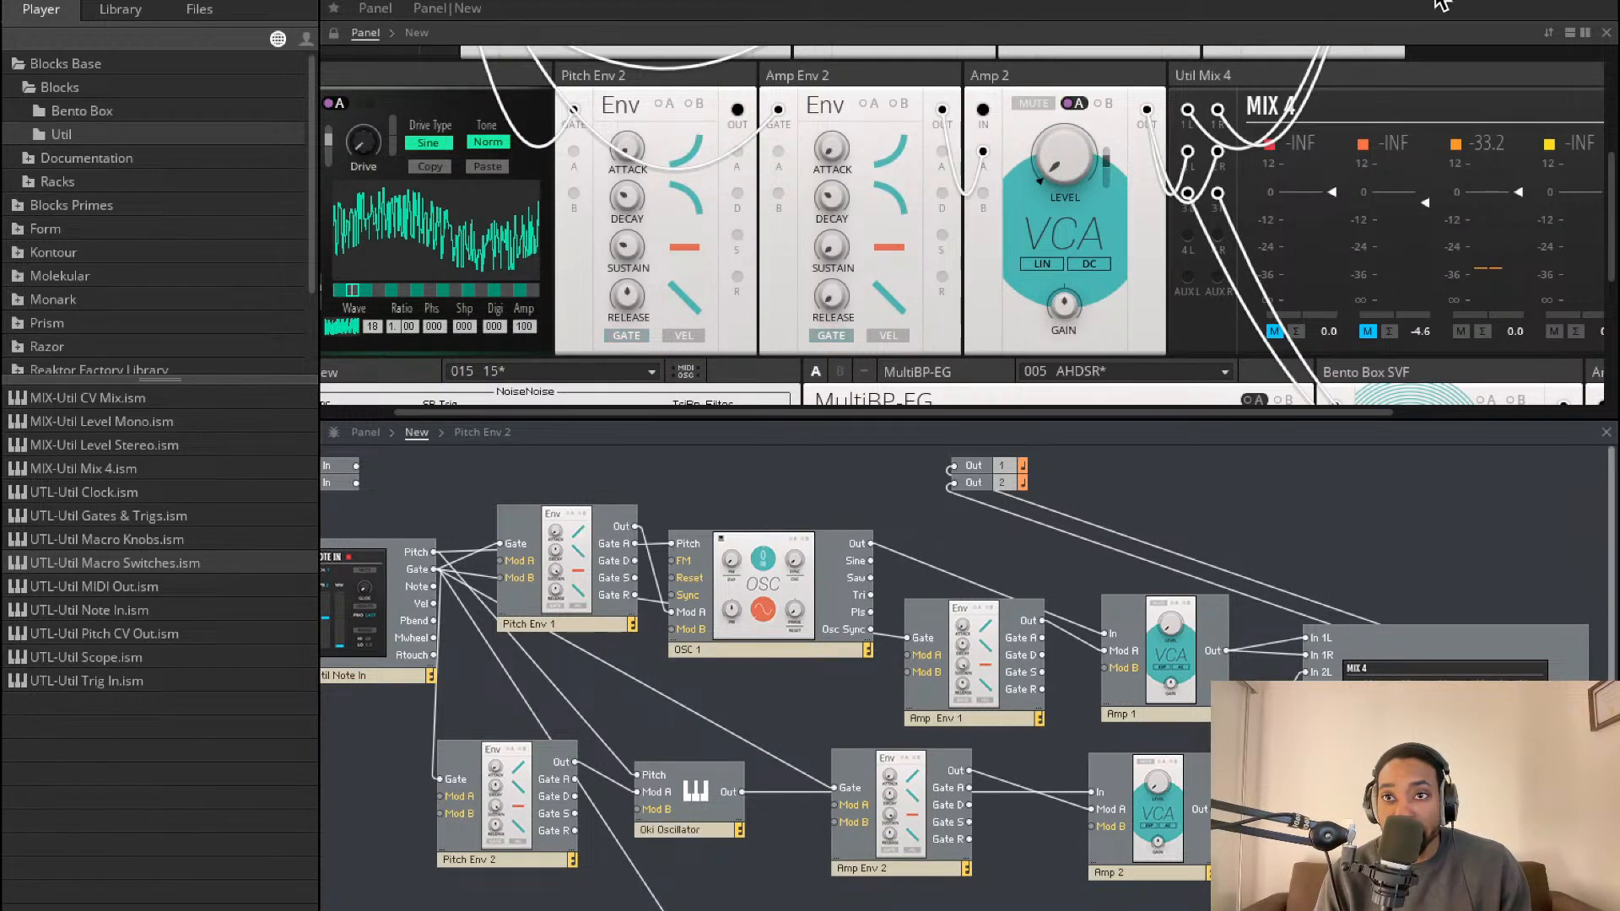
# Examine the NoiseNoise and MultiBP-EG controls and trace the third layer's wiring into MultiBP-EG and Amp 3 in the structure
pyautogui.scroll(-5, 855, 291)
pyautogui.hscroll(-2, 856, 291)
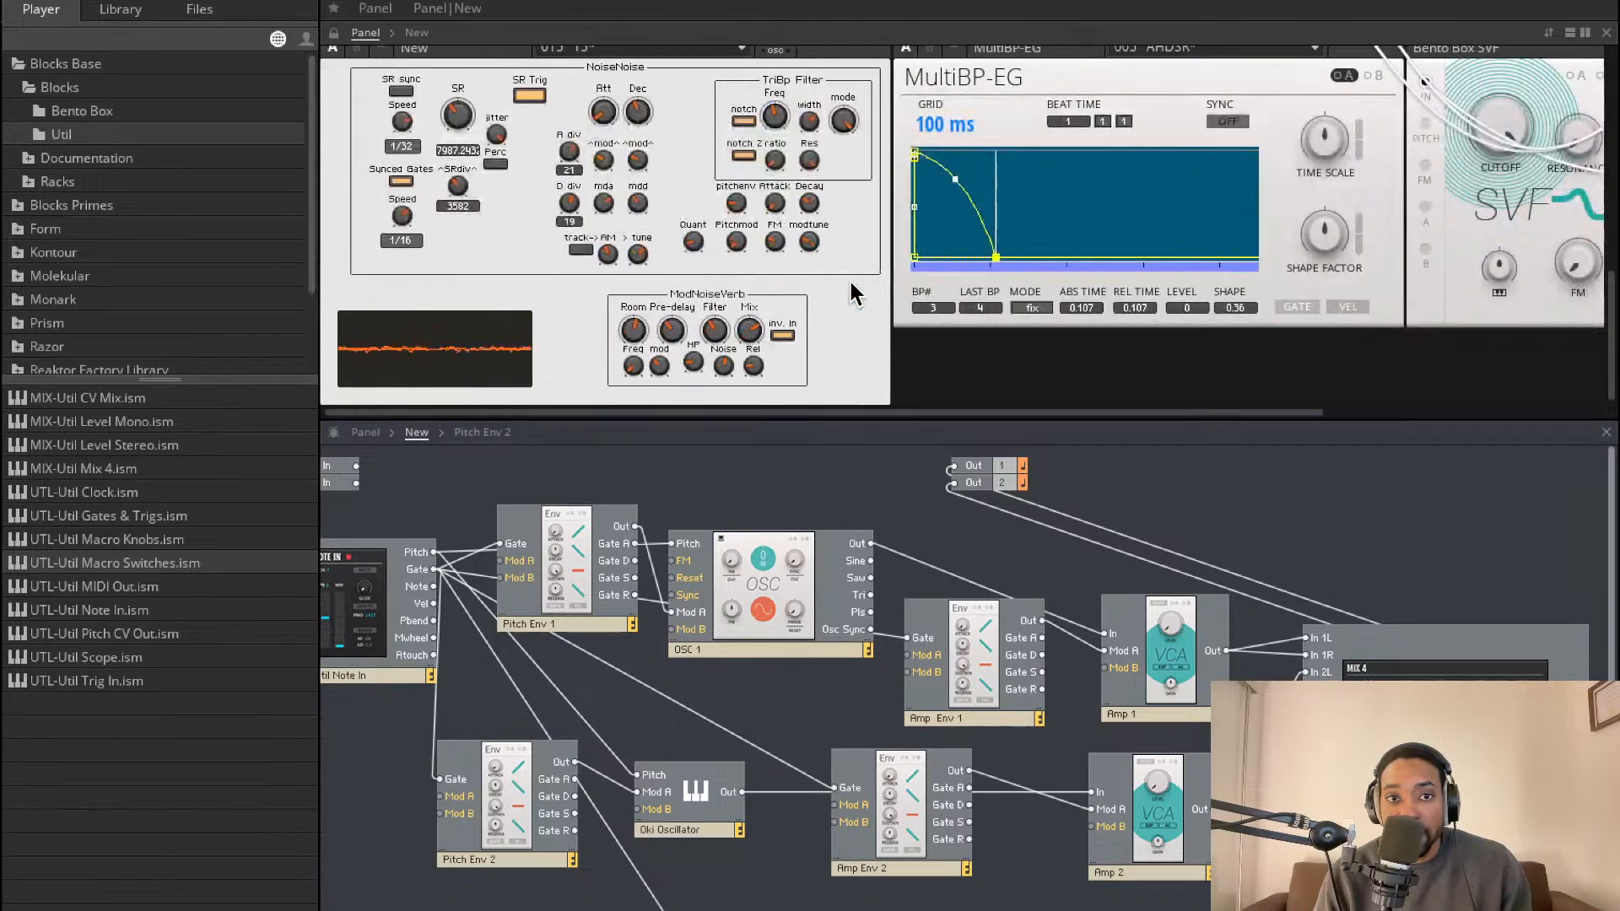
pyautogui.scroll(3, 666, 108)
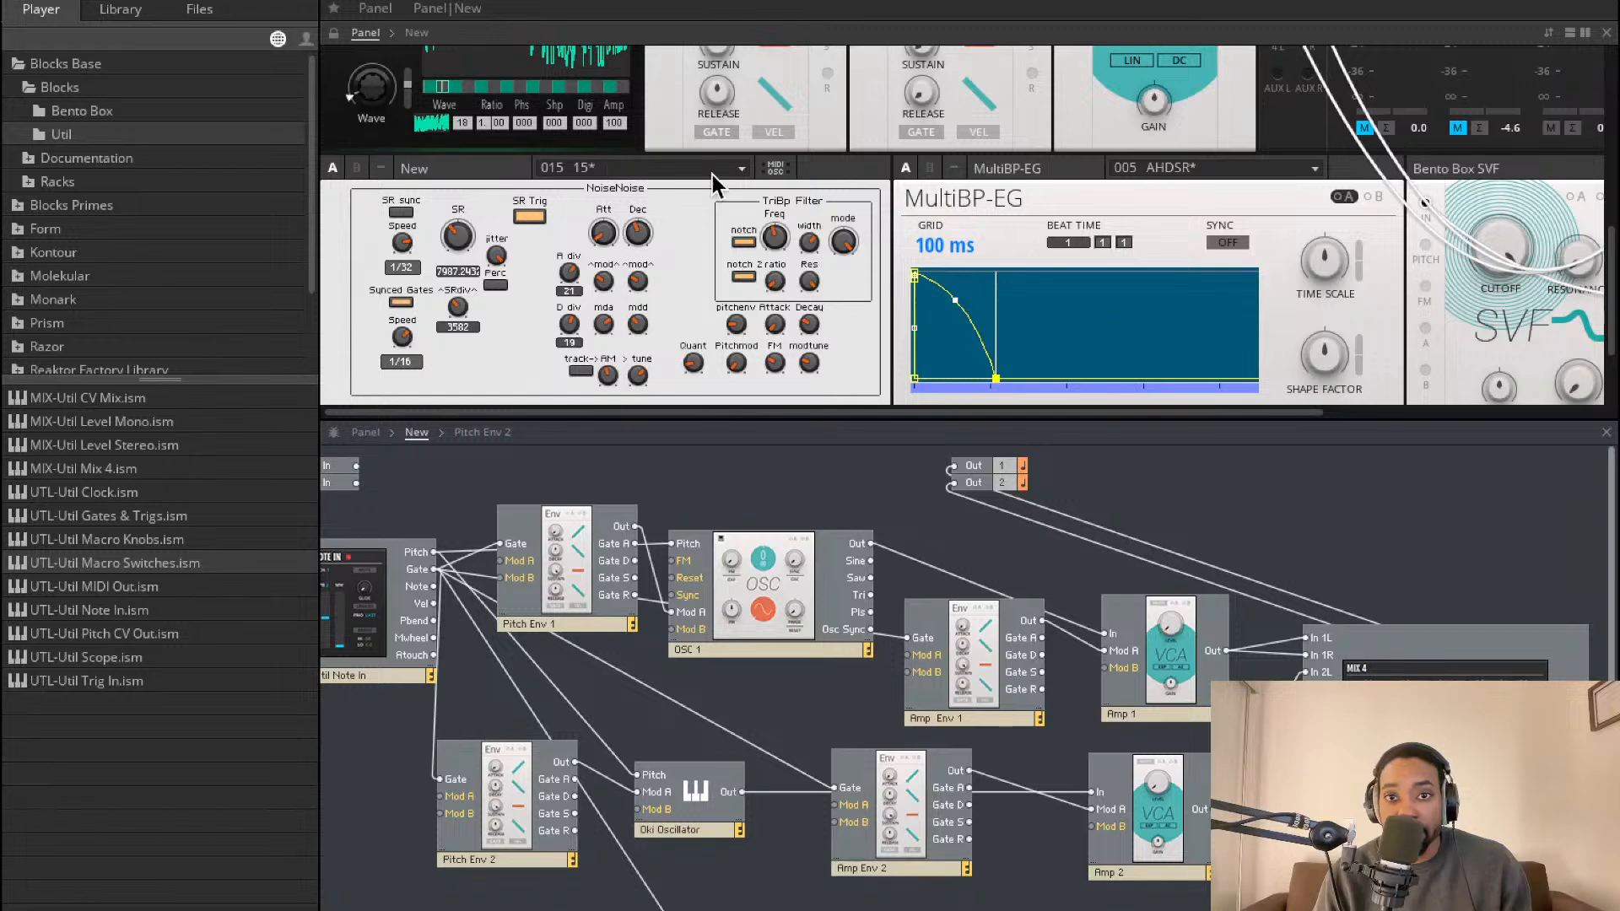
pyautogui.scroll(-3, 1097, 182)
pyautogui.hscroll(2, 1096, 182)
pyautogui.hscroll(1, 1064, 203)
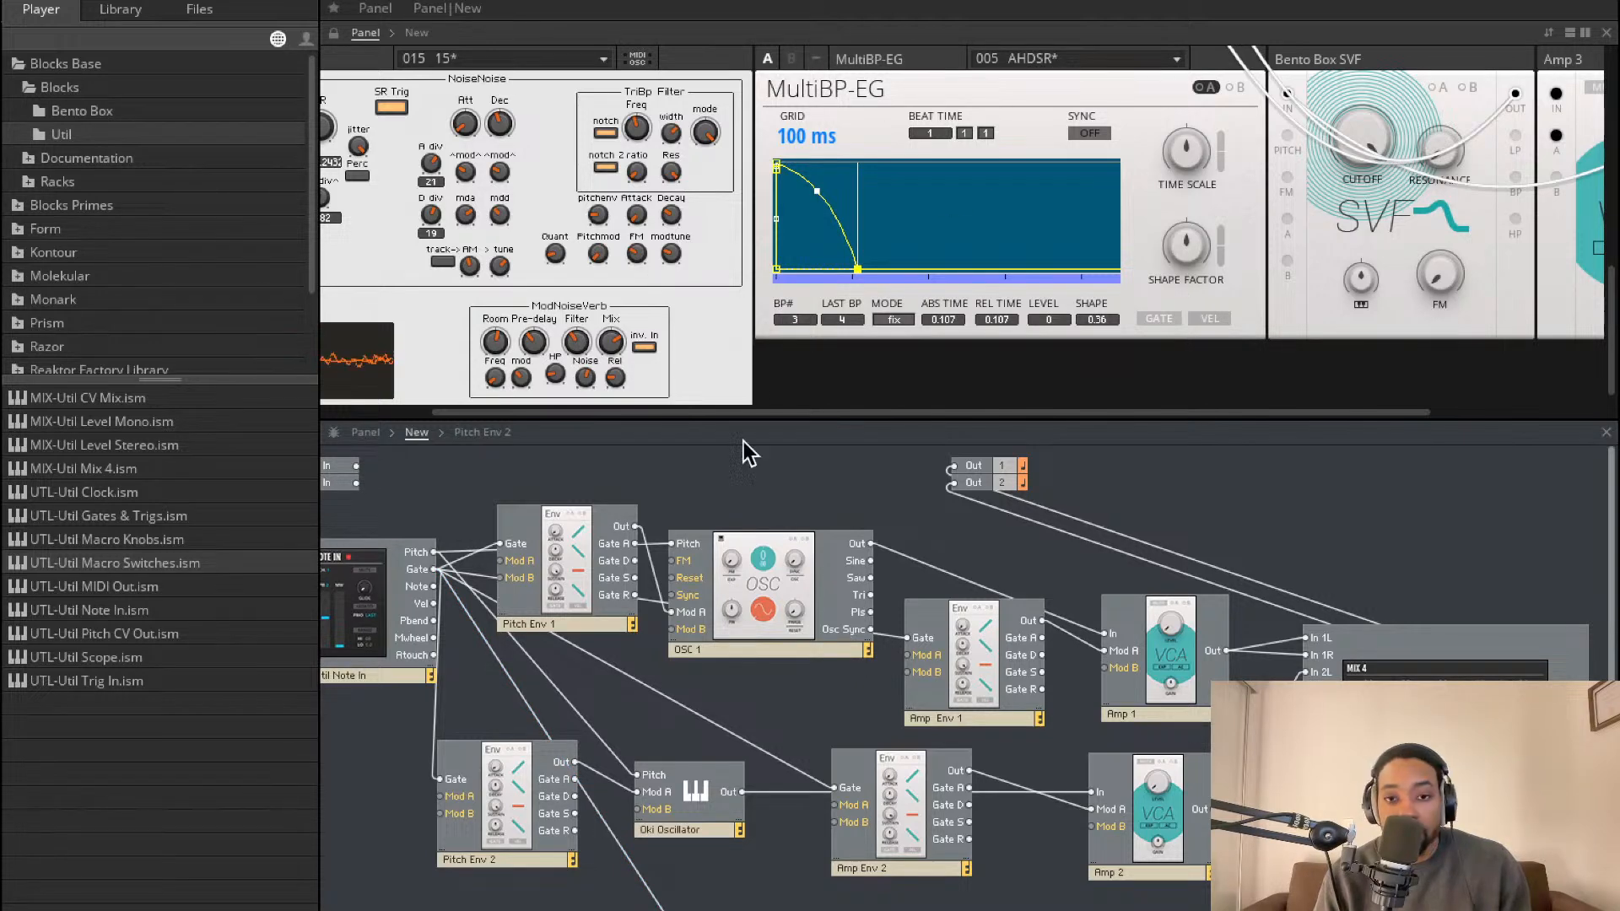
pyautogui.scroll(-3, 800, 629)
pyautogui.scroll(-1, 800, 629)
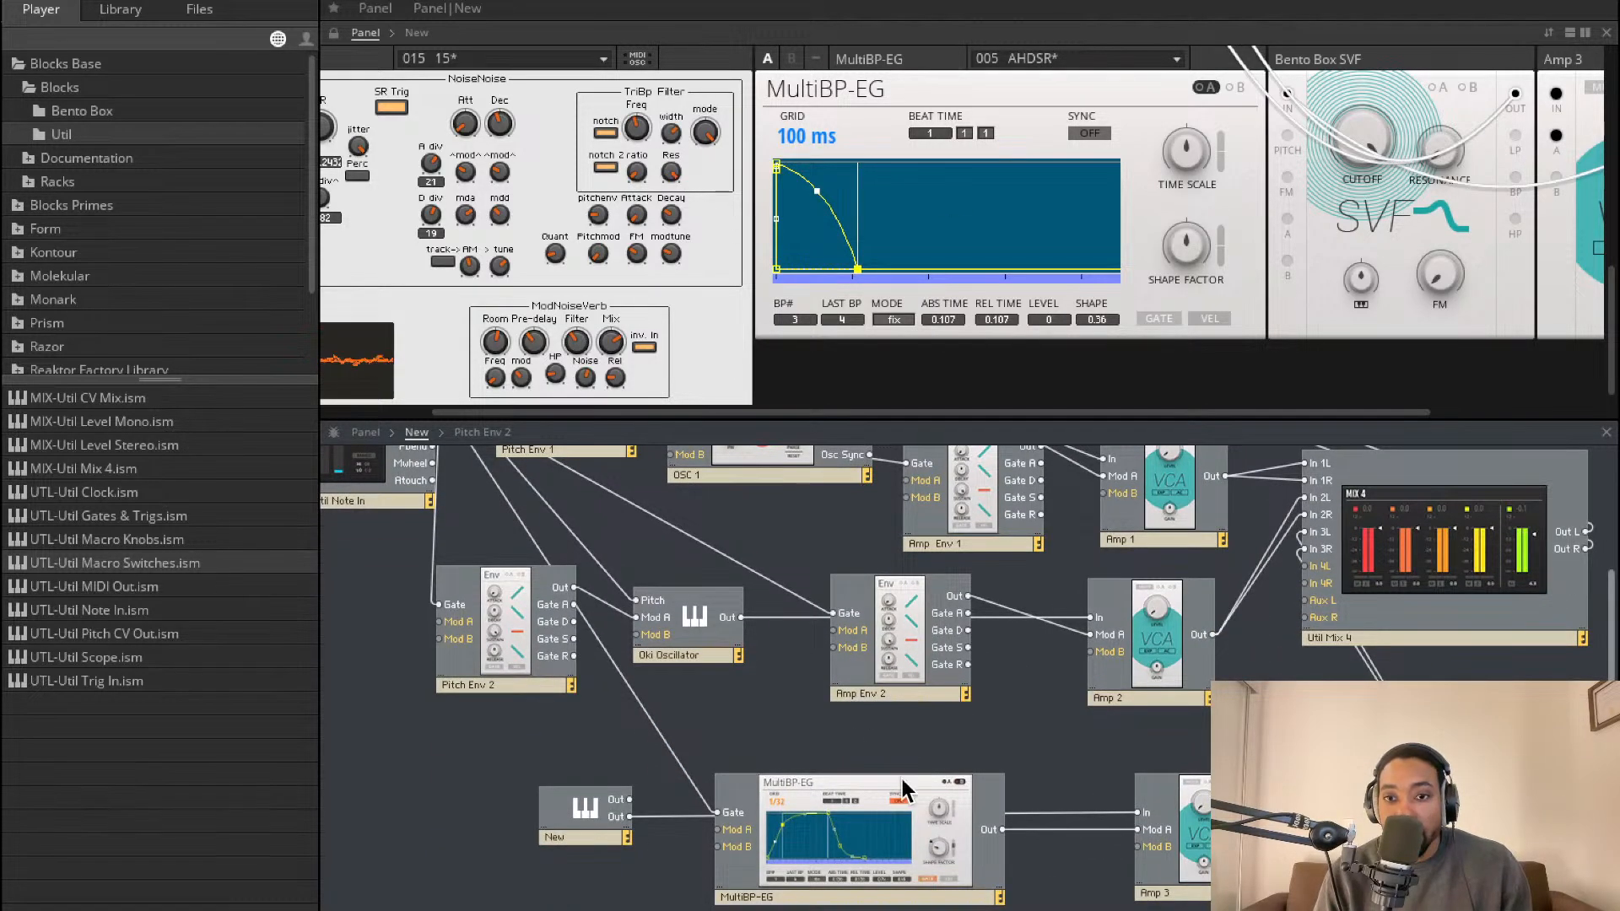
pyautogui.scroll(1, 1065, 718)
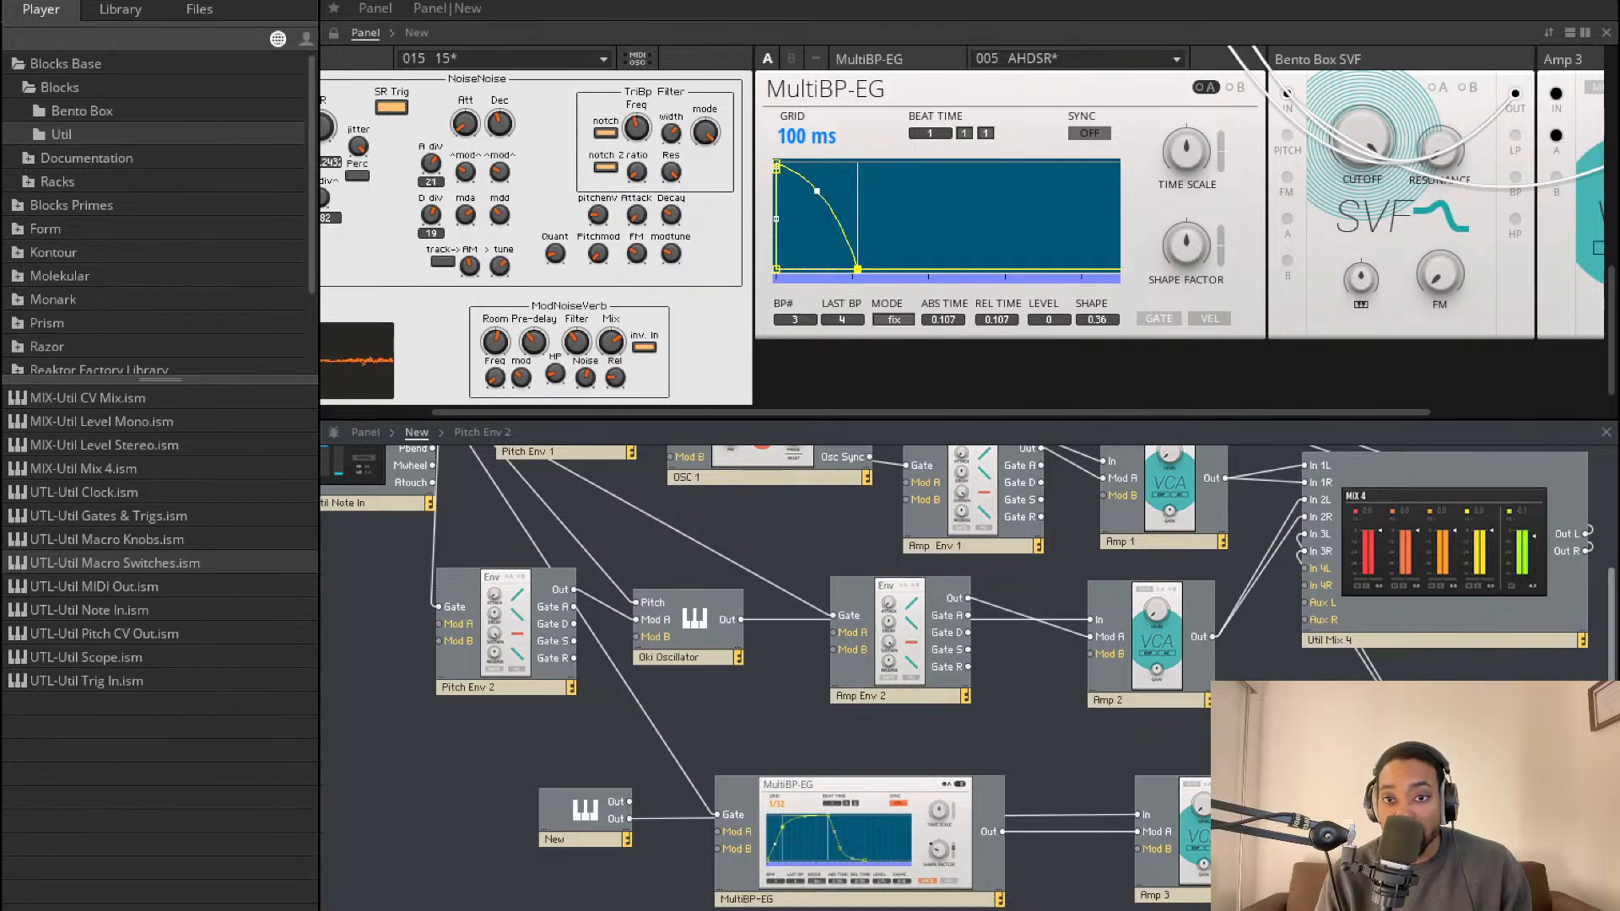
pyautogui.scroll(2, 971, 268)
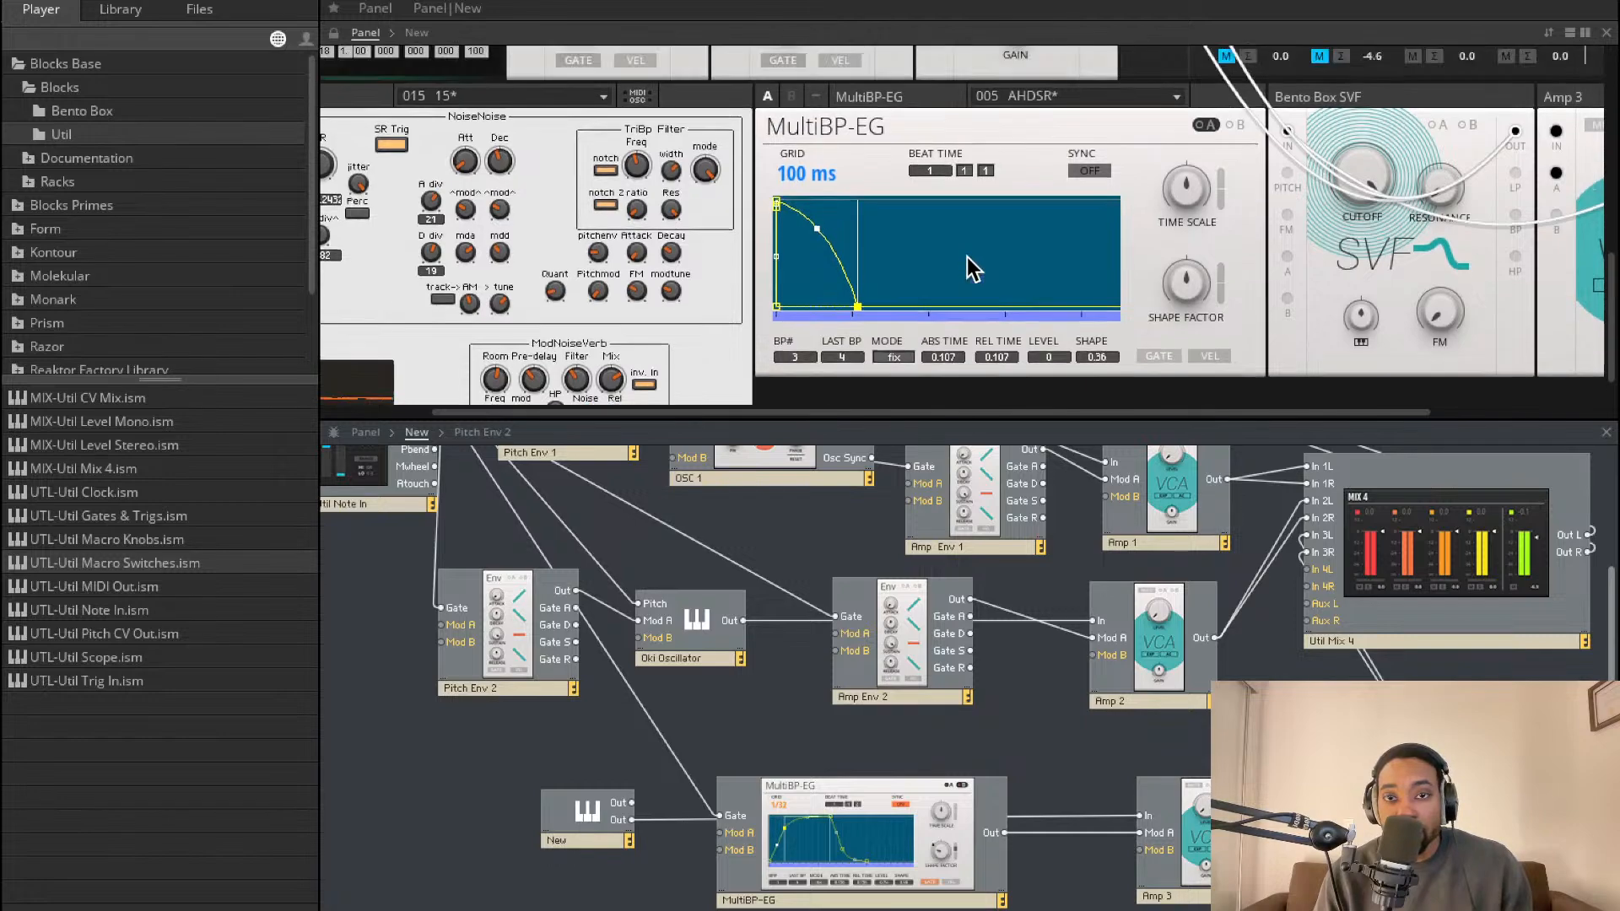
# Unmute the first two Mix 4 channels to hear all three layers together
pyautogui.scroll(5, 971, 268)
pyautogui.scroll(-4, 1196, 287)
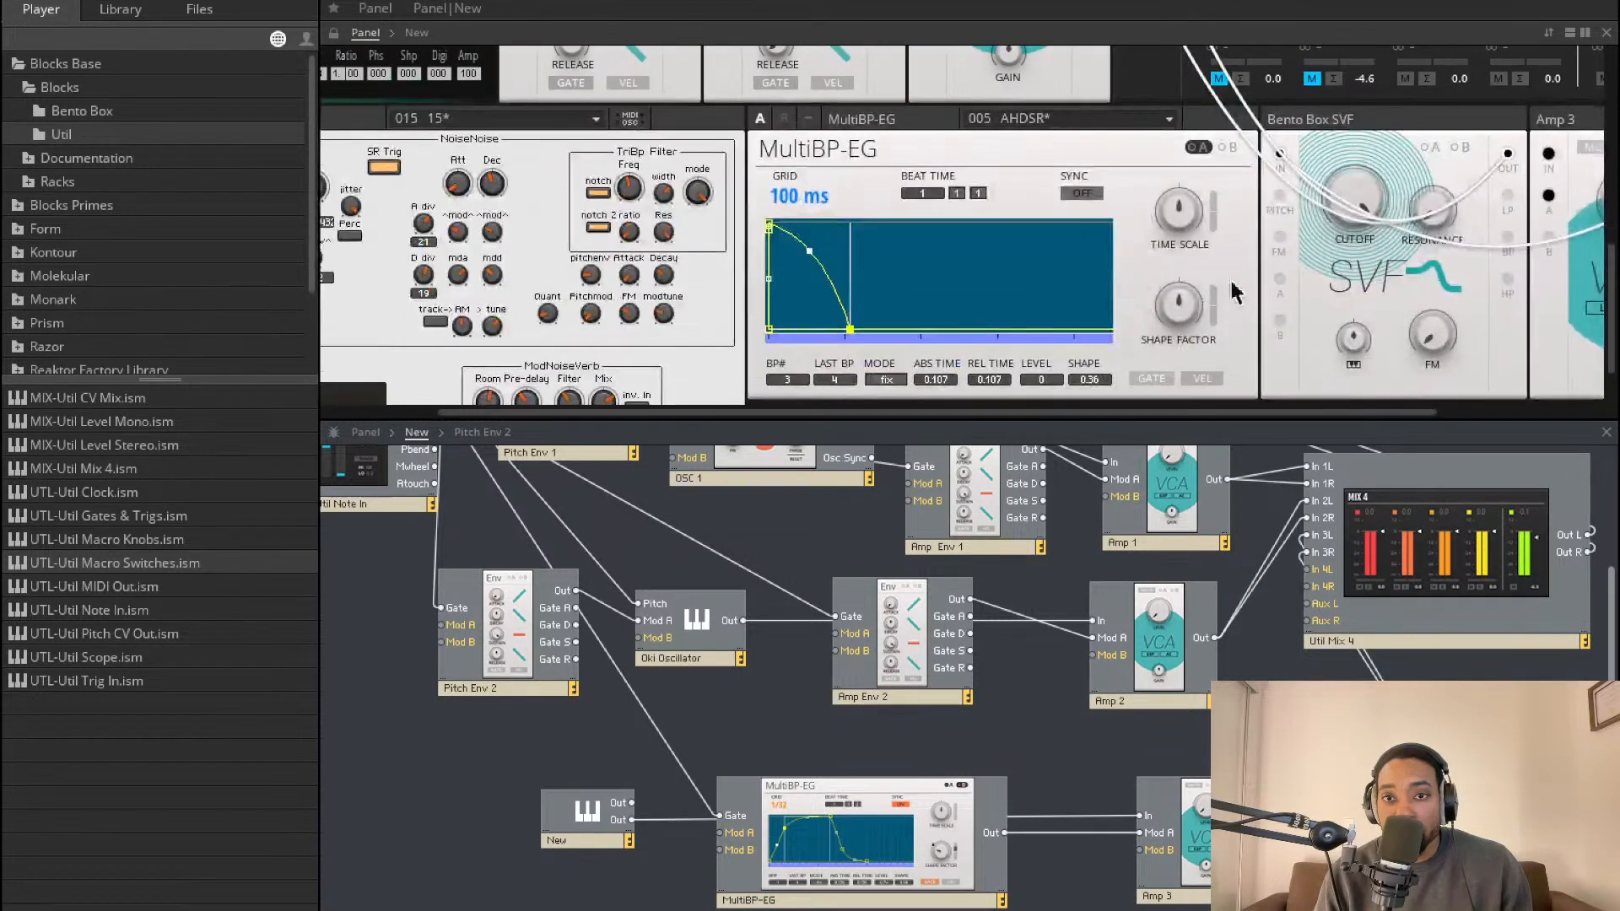
pyautogui.scroll(1, 1143, 279)
pyautogui.scroll(4, 1141, 275)
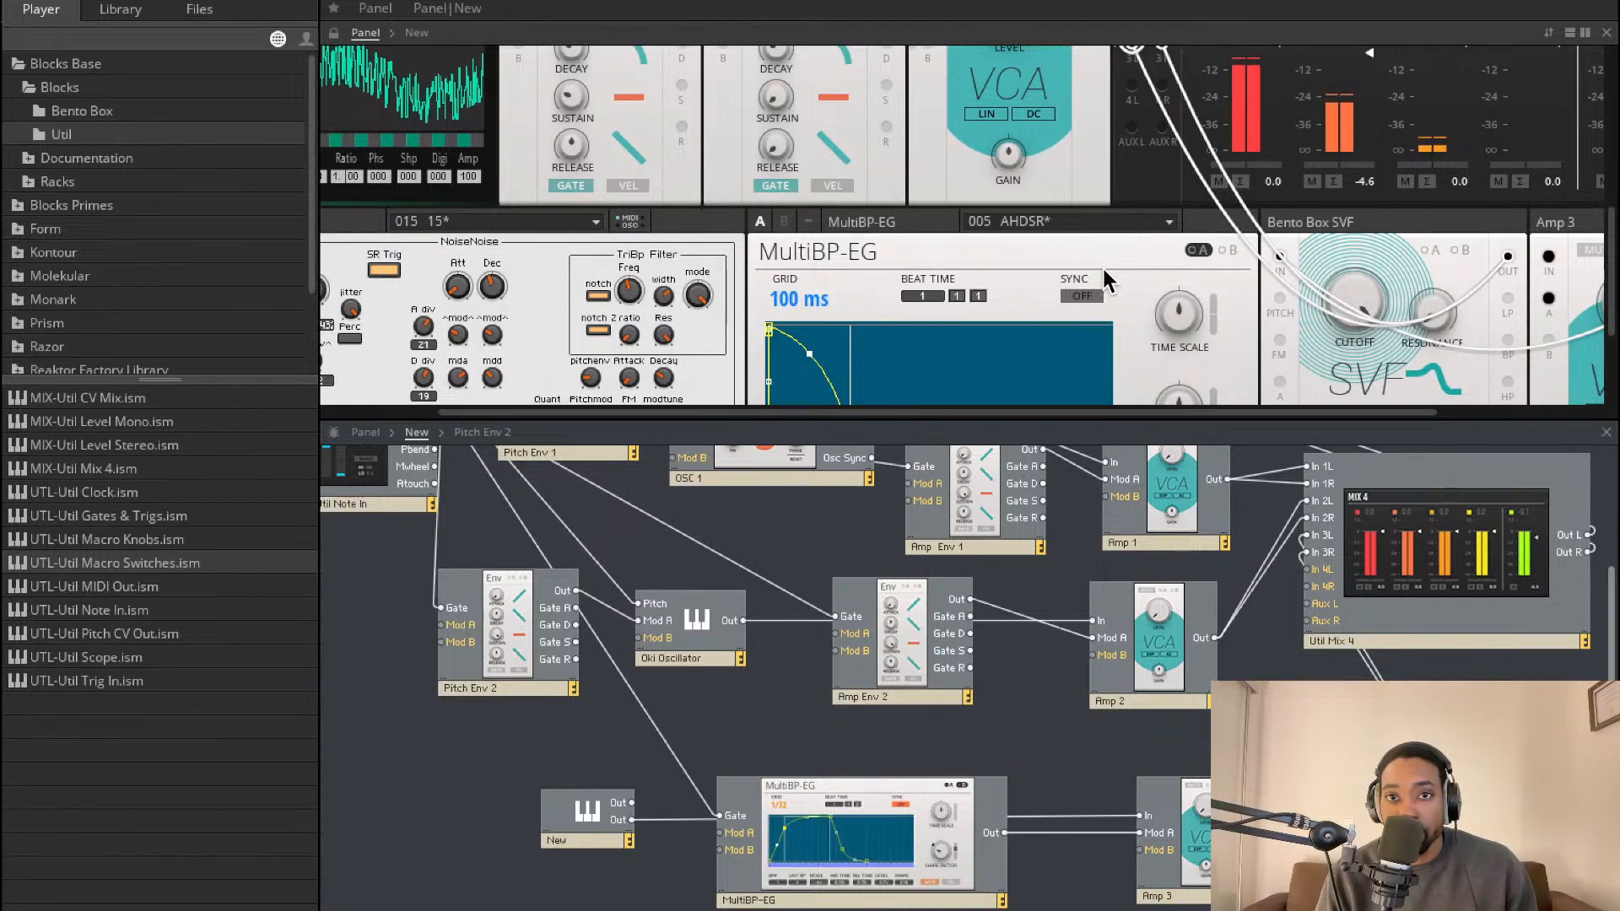
# Add a Util Clock and a Bento Box 8 Steps sequencer to the structure, and place the sequencer beside Pitch Env 2, below Util Note In
pyautogui.moveTo(97, 493); pyautogui.dragTo(600, 707)
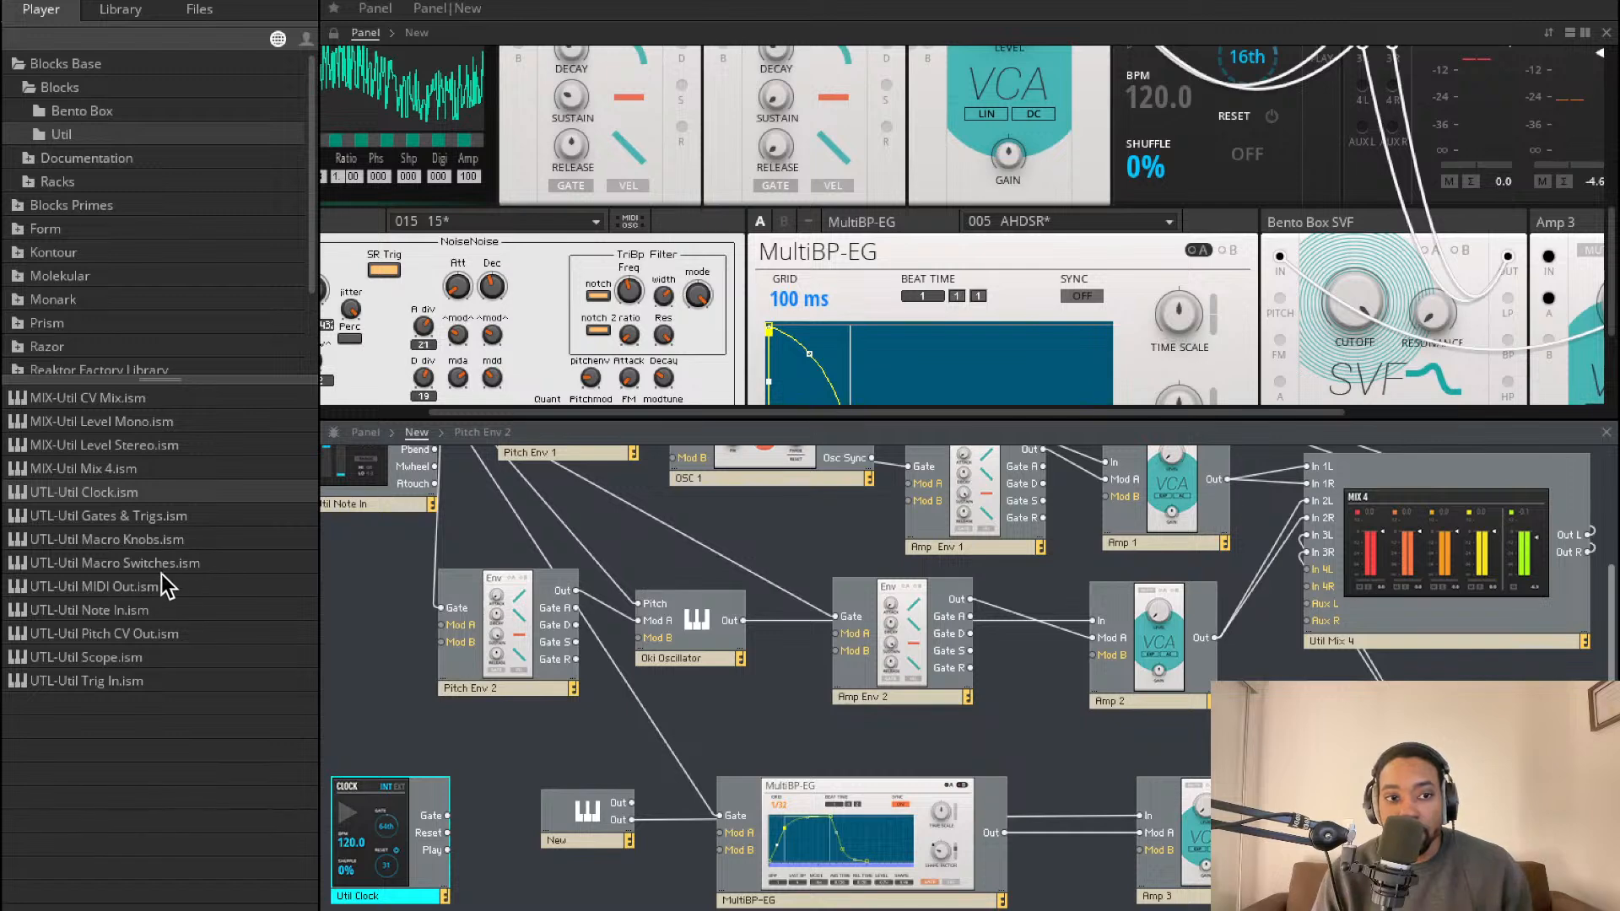
pyautogui.click(98, 114)
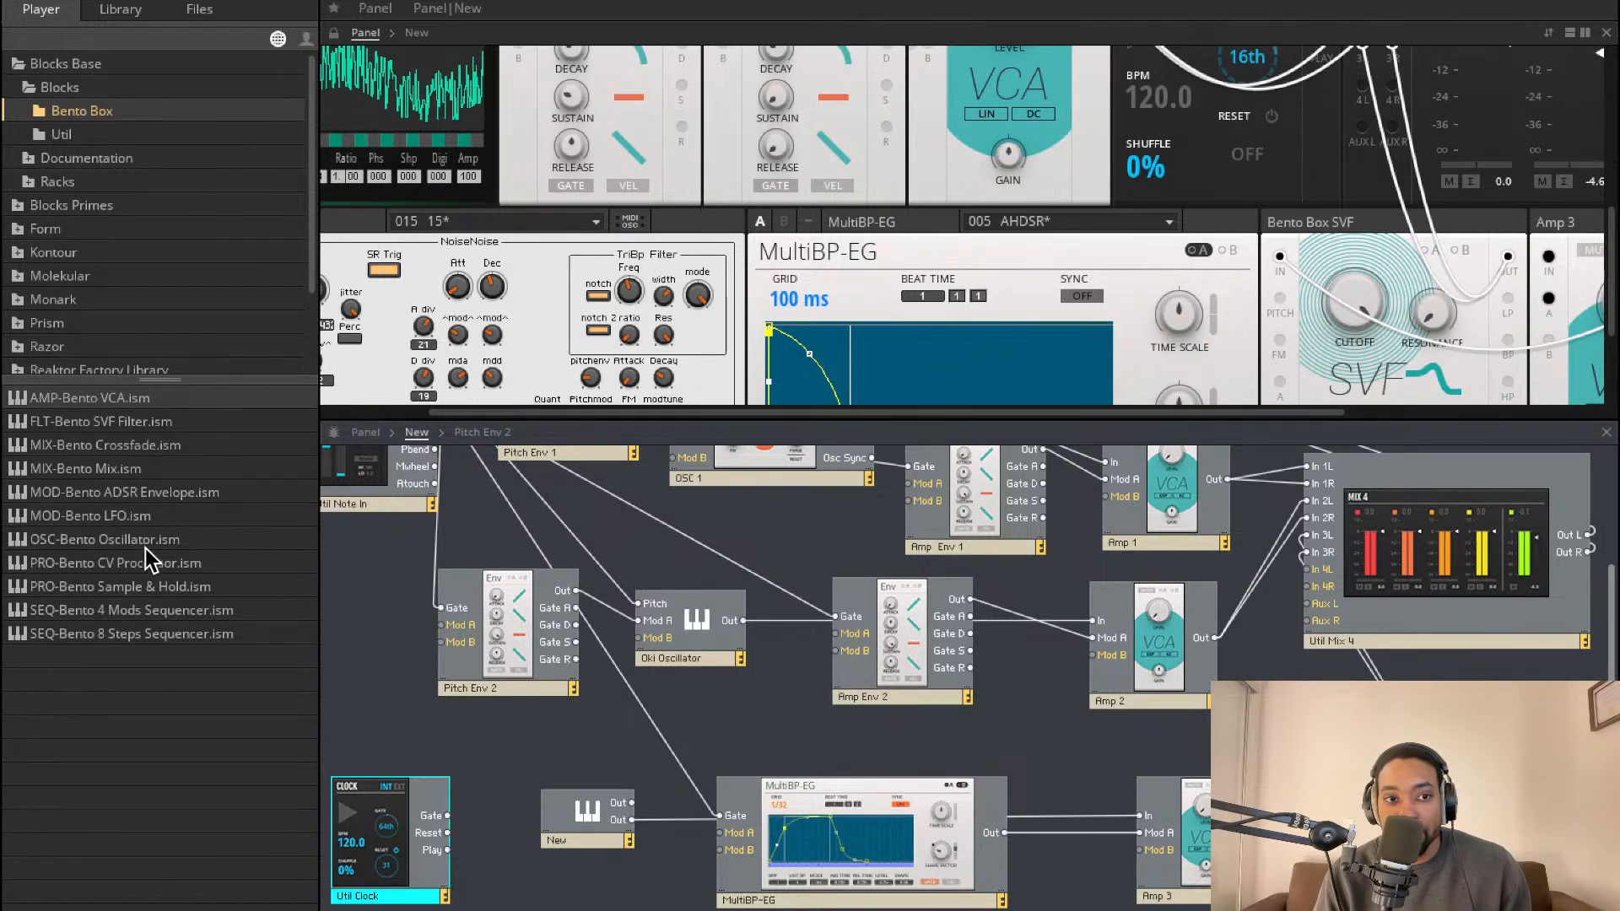
pyautogui.click(106, 134)
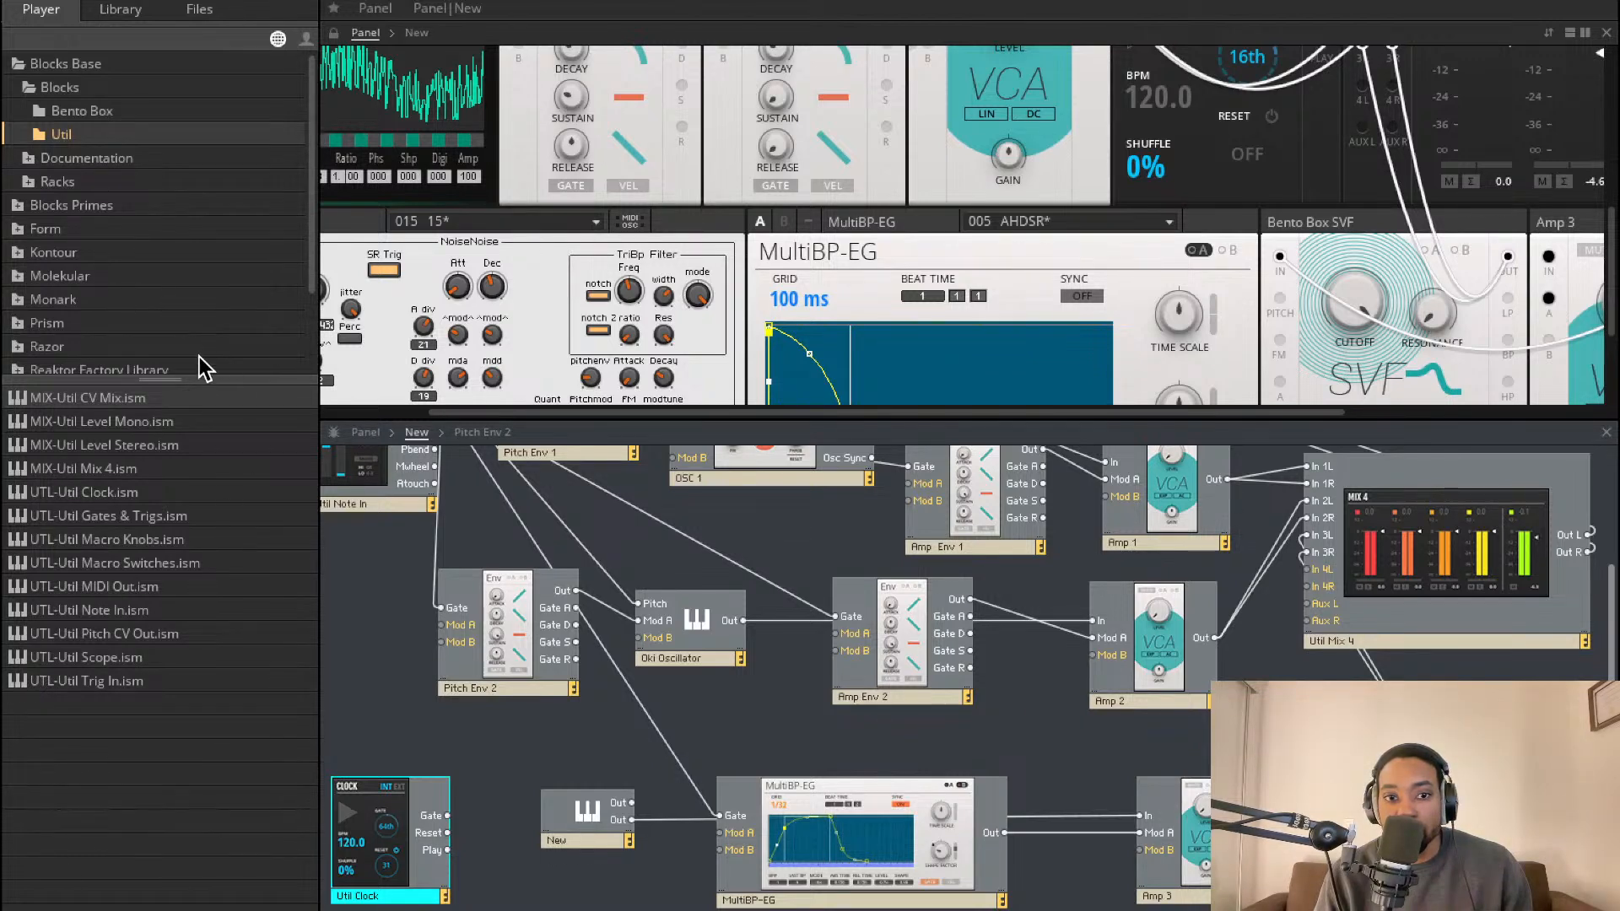
pyautogui.click(100, 115)
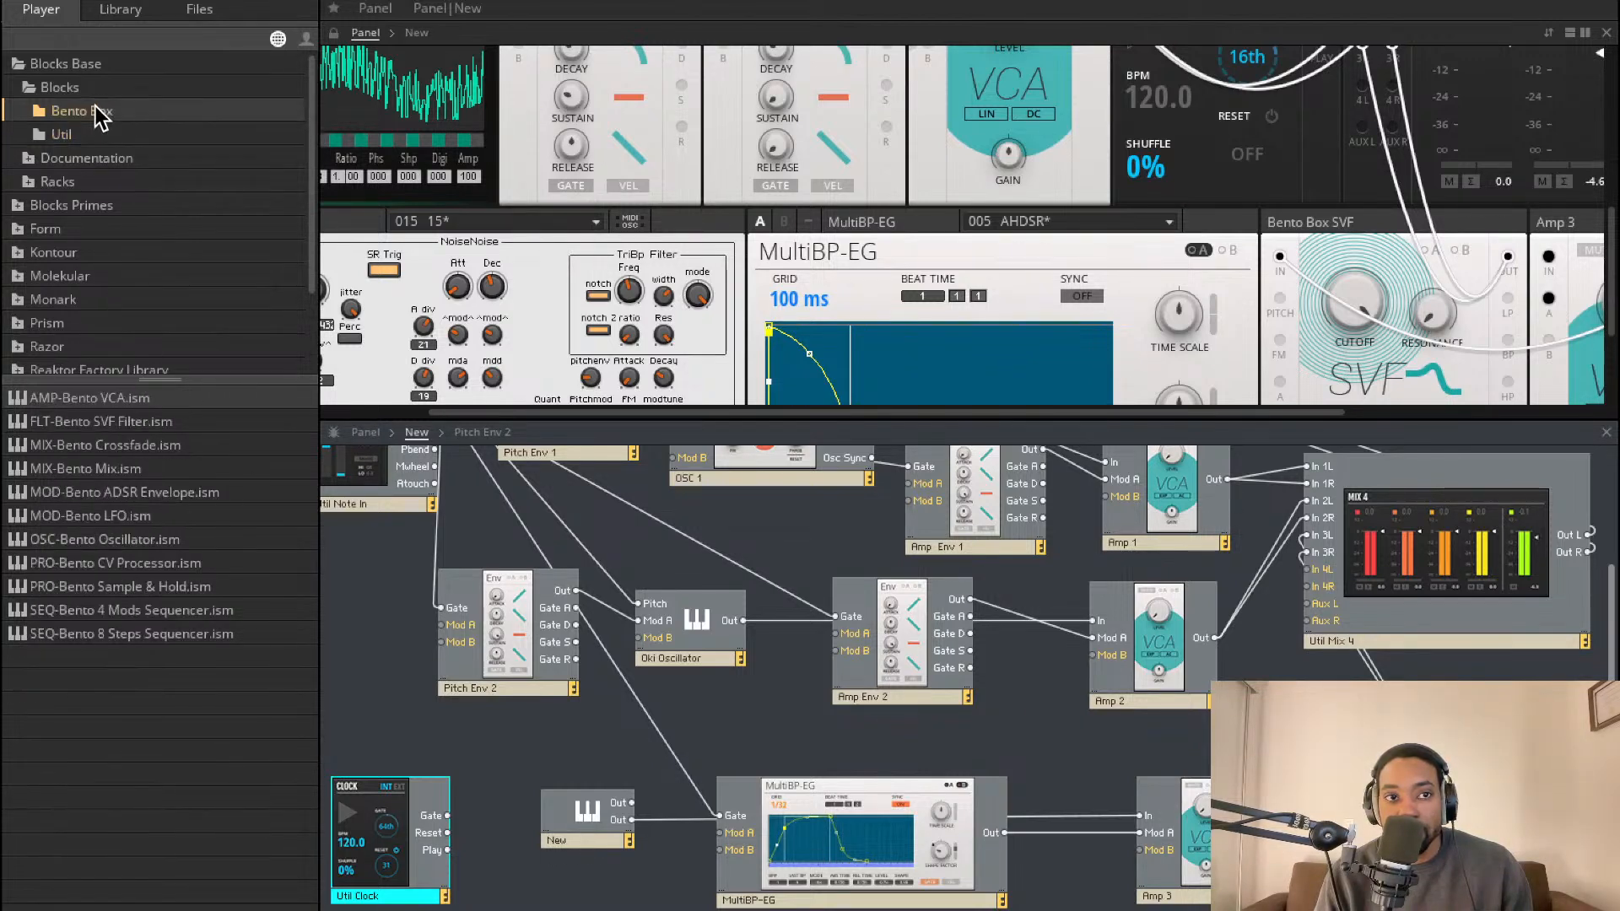
pyautogui.moveTo(131, 645); pyautogui.dragTo(465, 685)
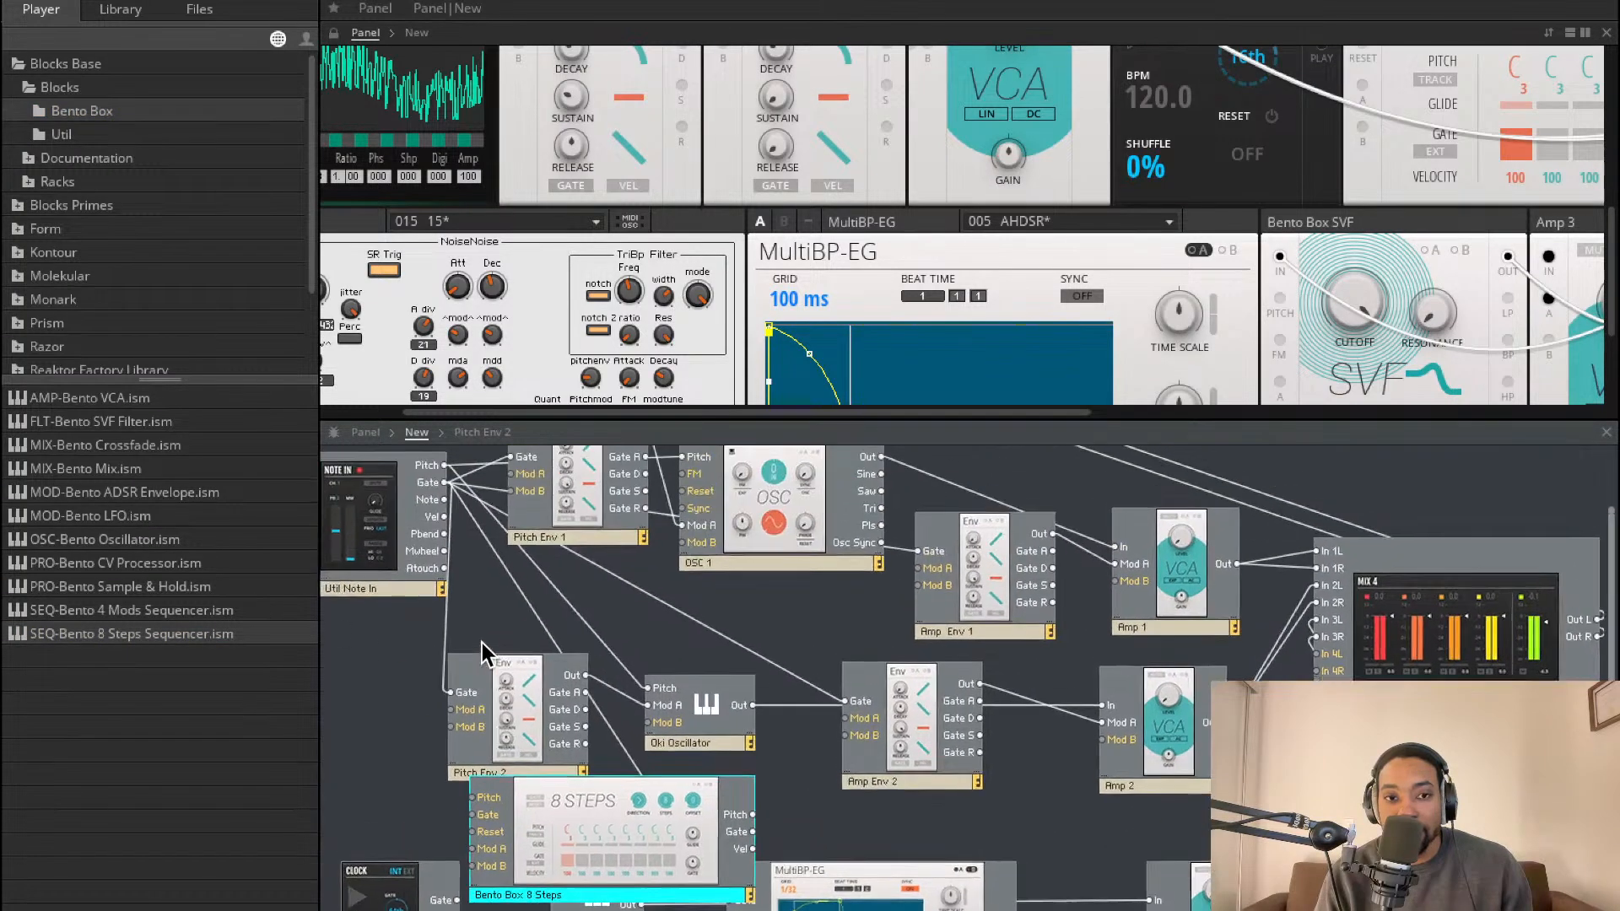
pyautogui.moveTo(610, 842); pyautogui.dragTo(419, 806)
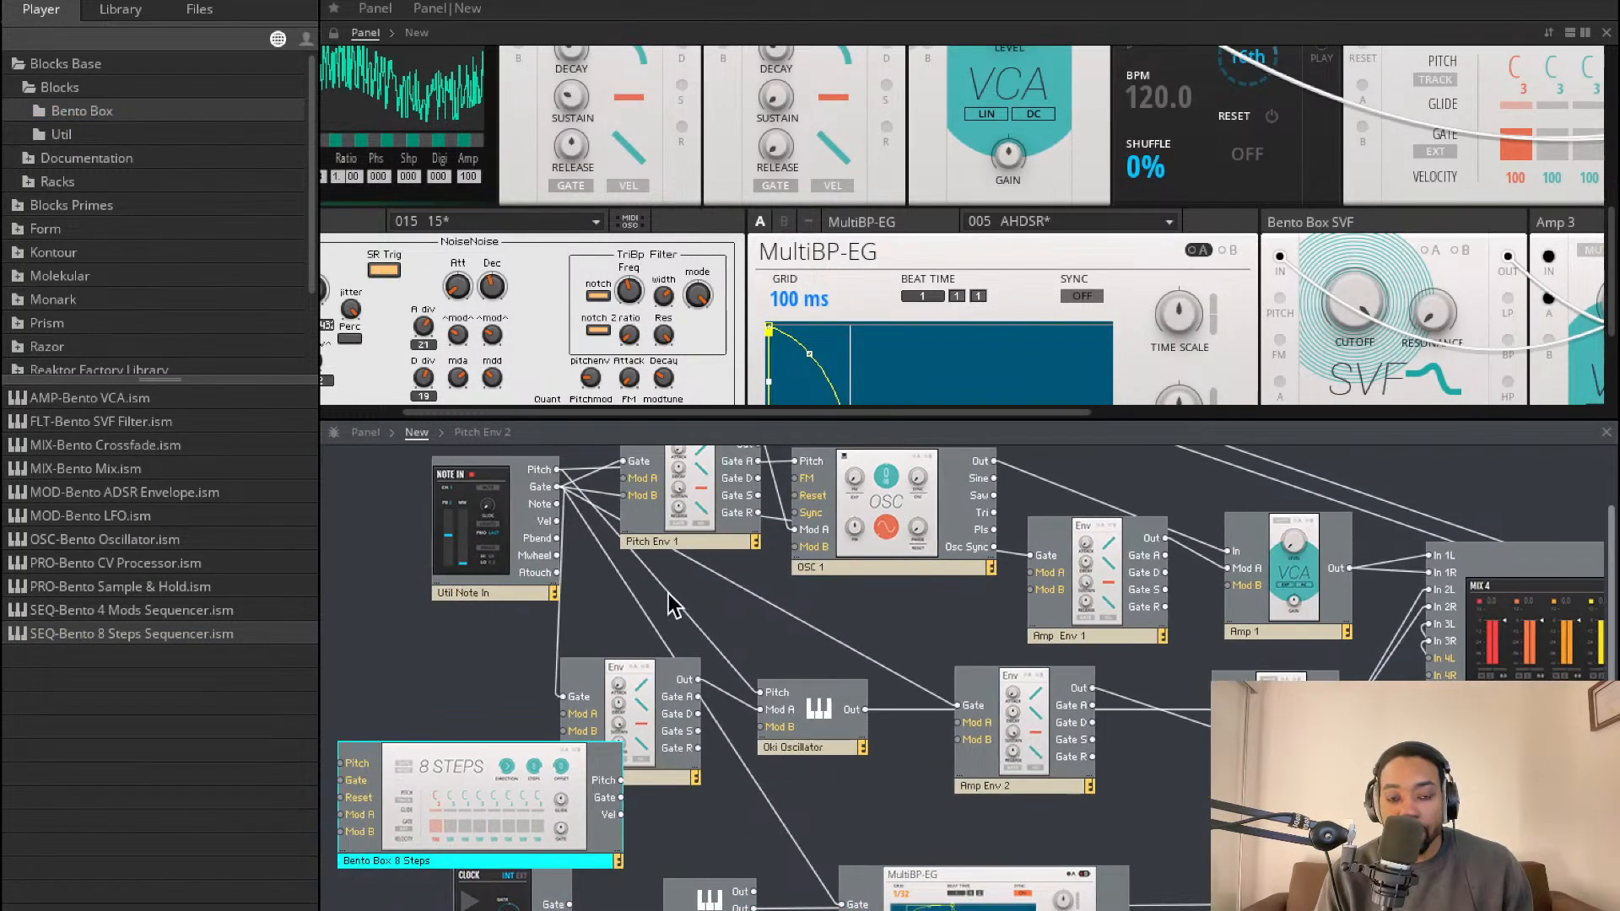
pyautogui.moveTo(538, 805); pyautogui.dragTo(484, 716)
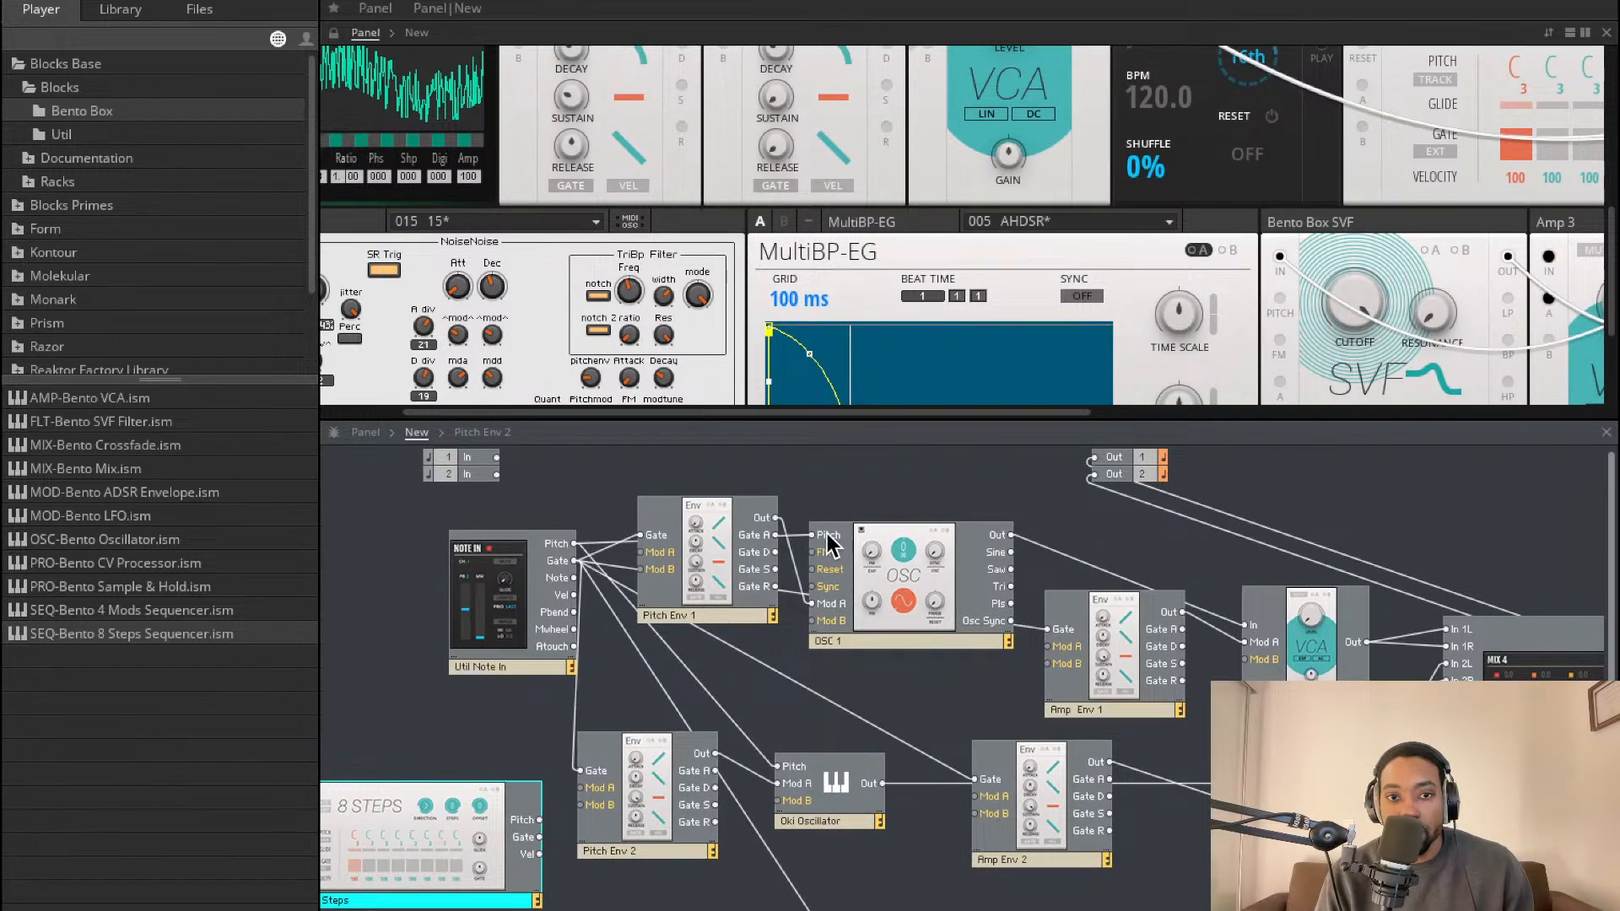
# Wire the 8 Steps sequencer's Pitch output to OSC 1 and its Gate output to Amp Env 1, Pitch Env 1 and Pitch Env 2
pyautogui.moveTo(809, 534); pyautogui.dragTo(538, 820)
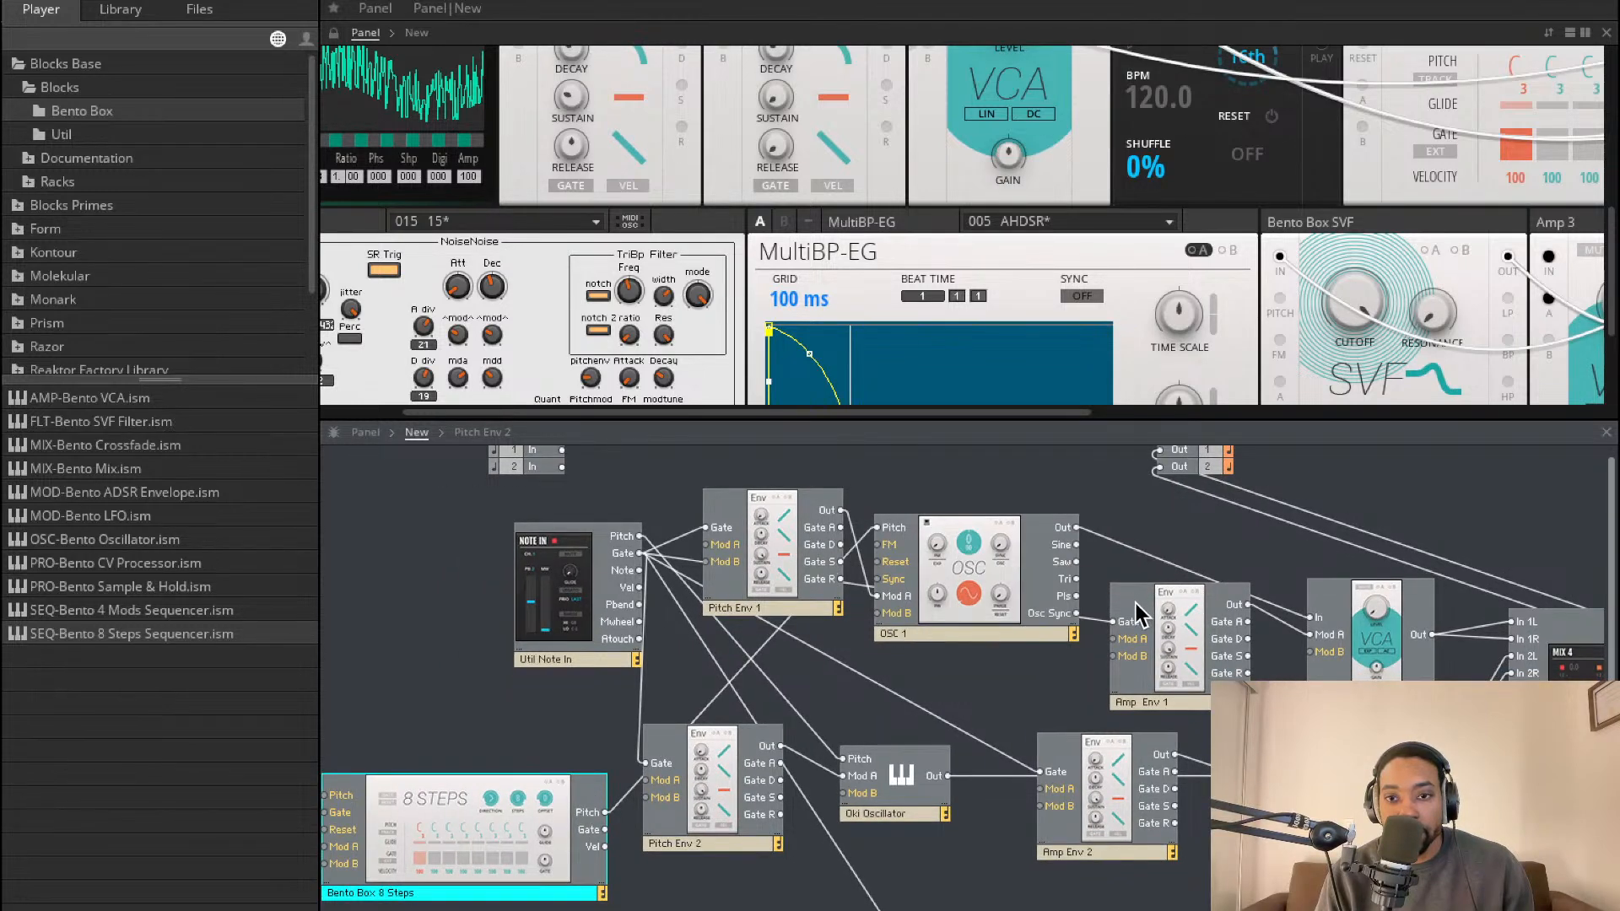
pyautogui.moveTo(1109, 625); pyautogui.dragTo(782, 746)
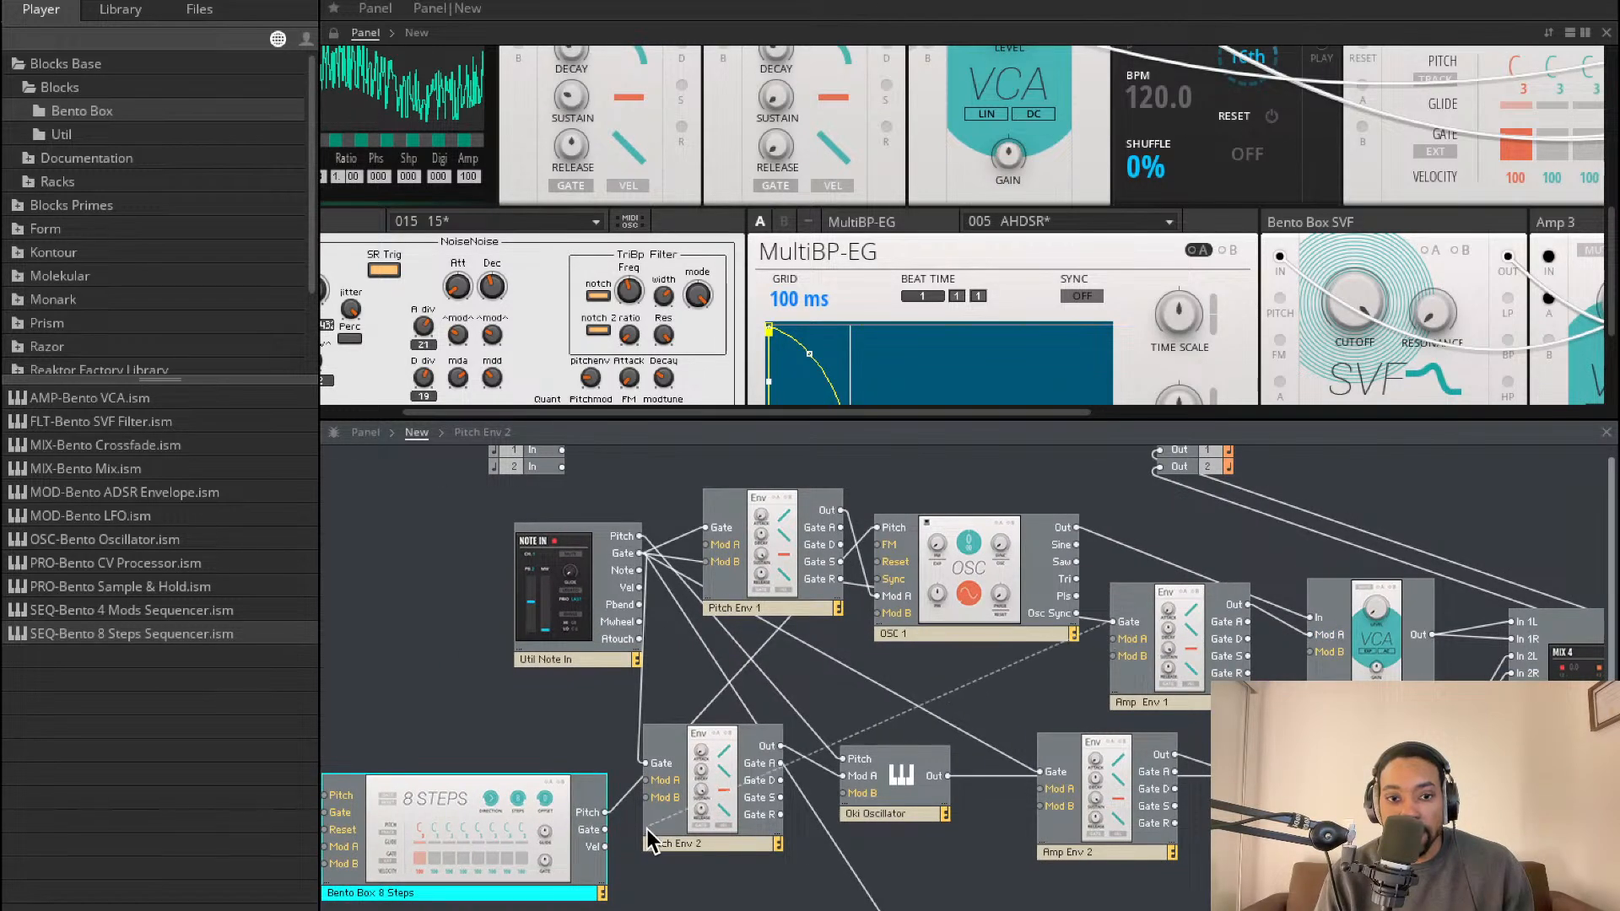
pyautogui.moveTo(667, 639); pyautogui.dragTo(605, 812)
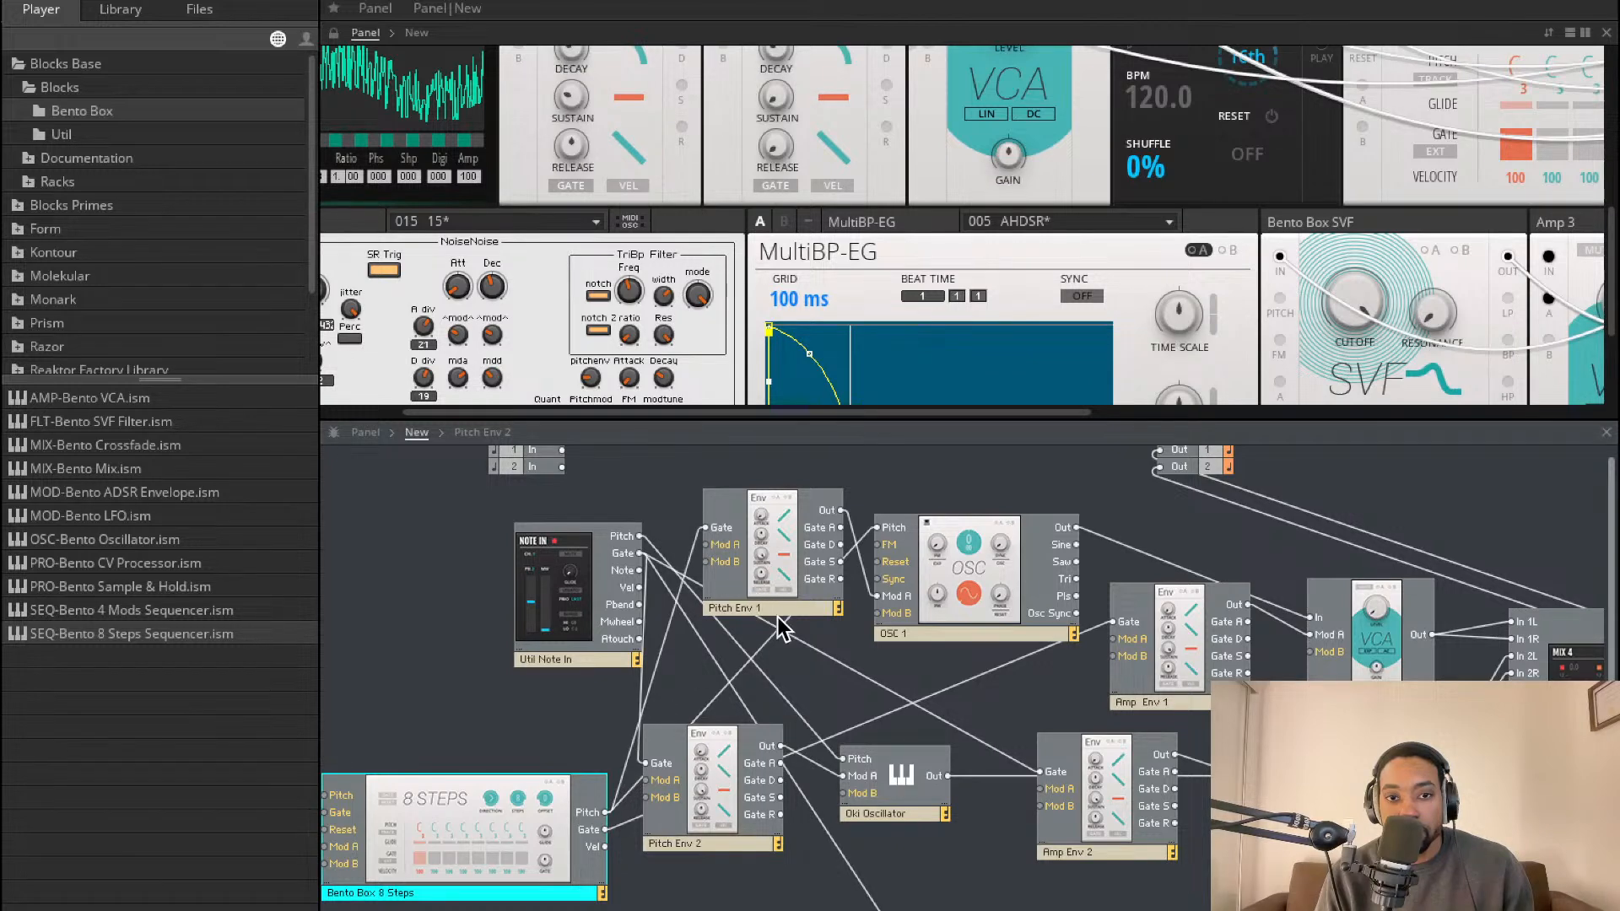
pyautogui.scroll(-3, 1055, 573)
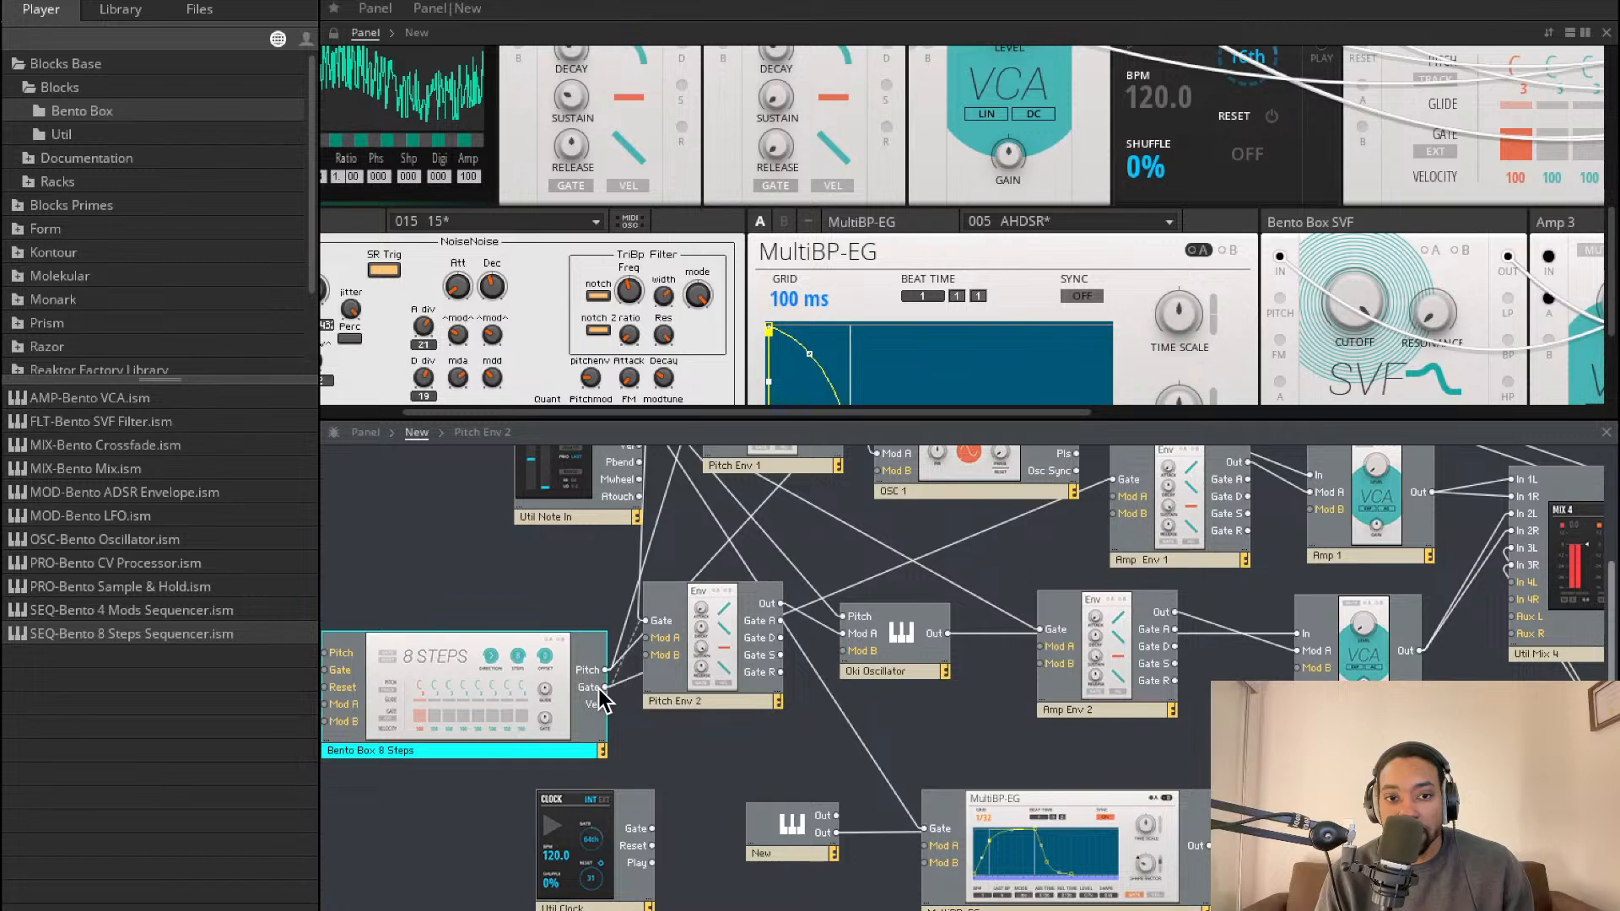
pyautogui.moveTo(600, 685); pyautogui.dragTo(603, 687)
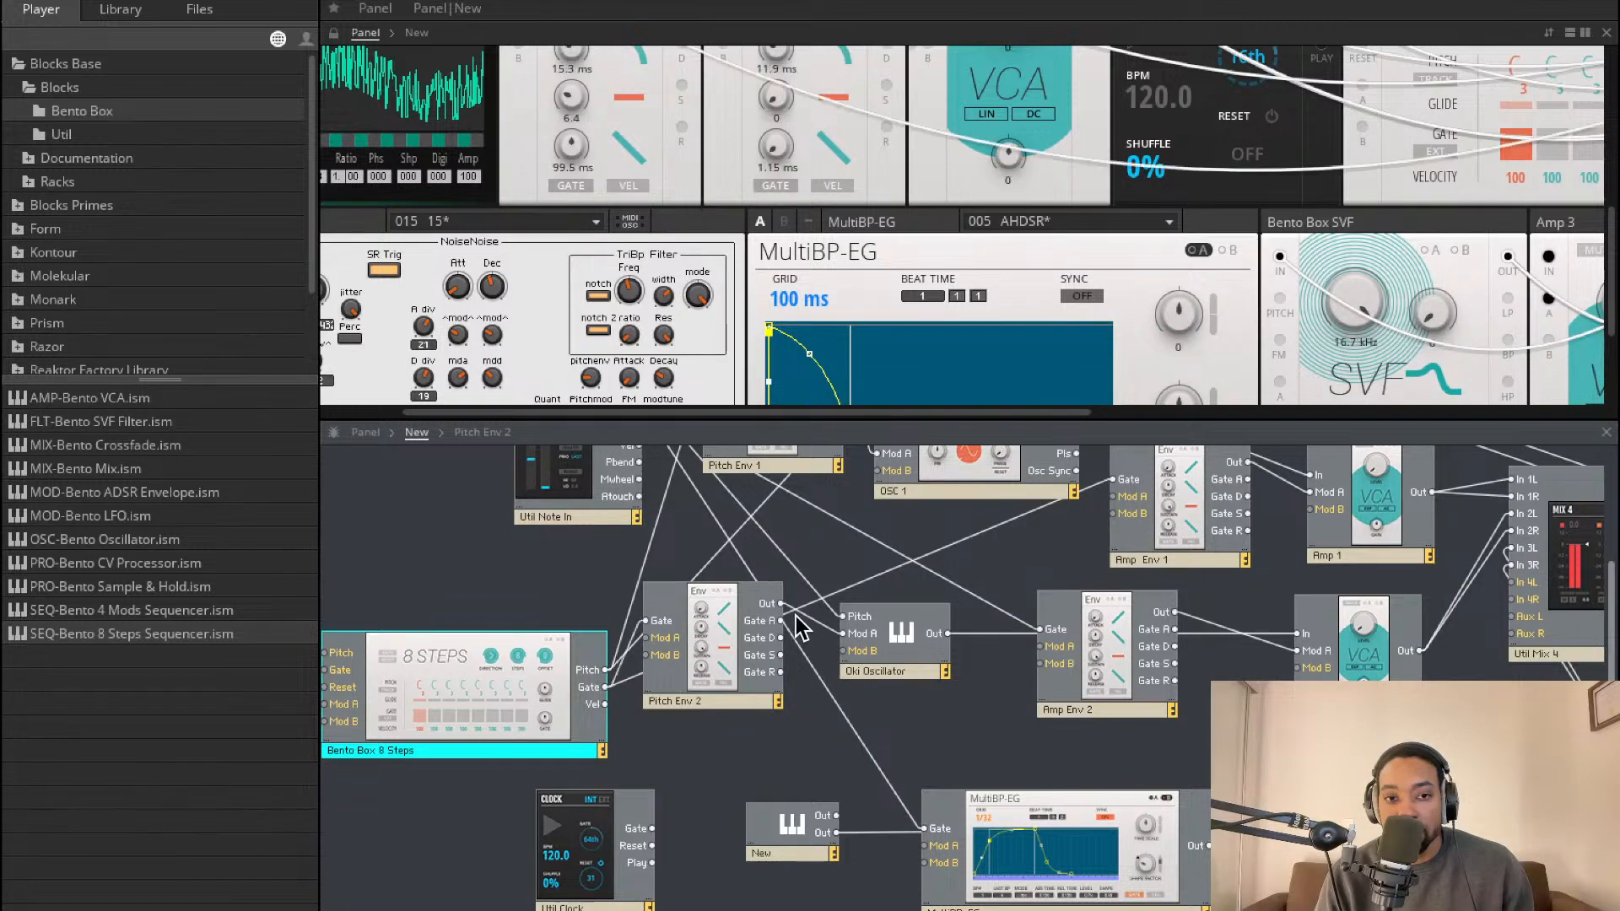
# Wire the 8 Steps sequencer's Gate output to the Gate inputs of Amp Env 2 and MultiBP-EG
pyautogui.scroll(2, 755, 609)
pyautogui.scroll(-1, 756, 610)
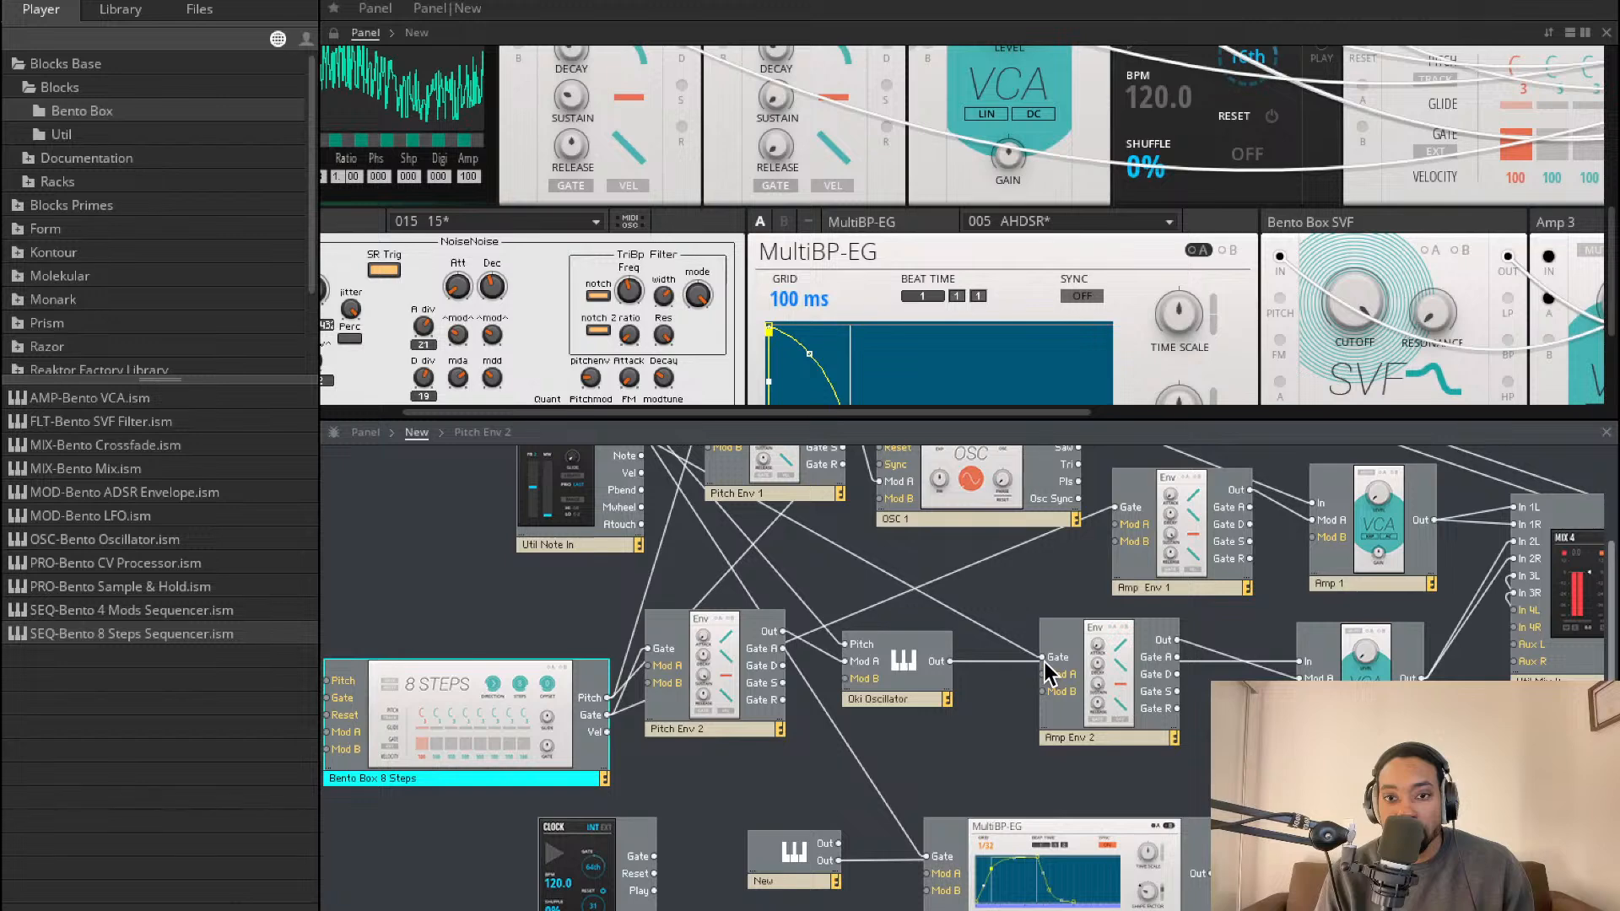
pyautogui.moveTo(932, 653); pyautogui.dragTo(606, 716)
pyautogui.scroll(-1, 1274, 662)
pyautogui.hscroll(1, 1274, 662)
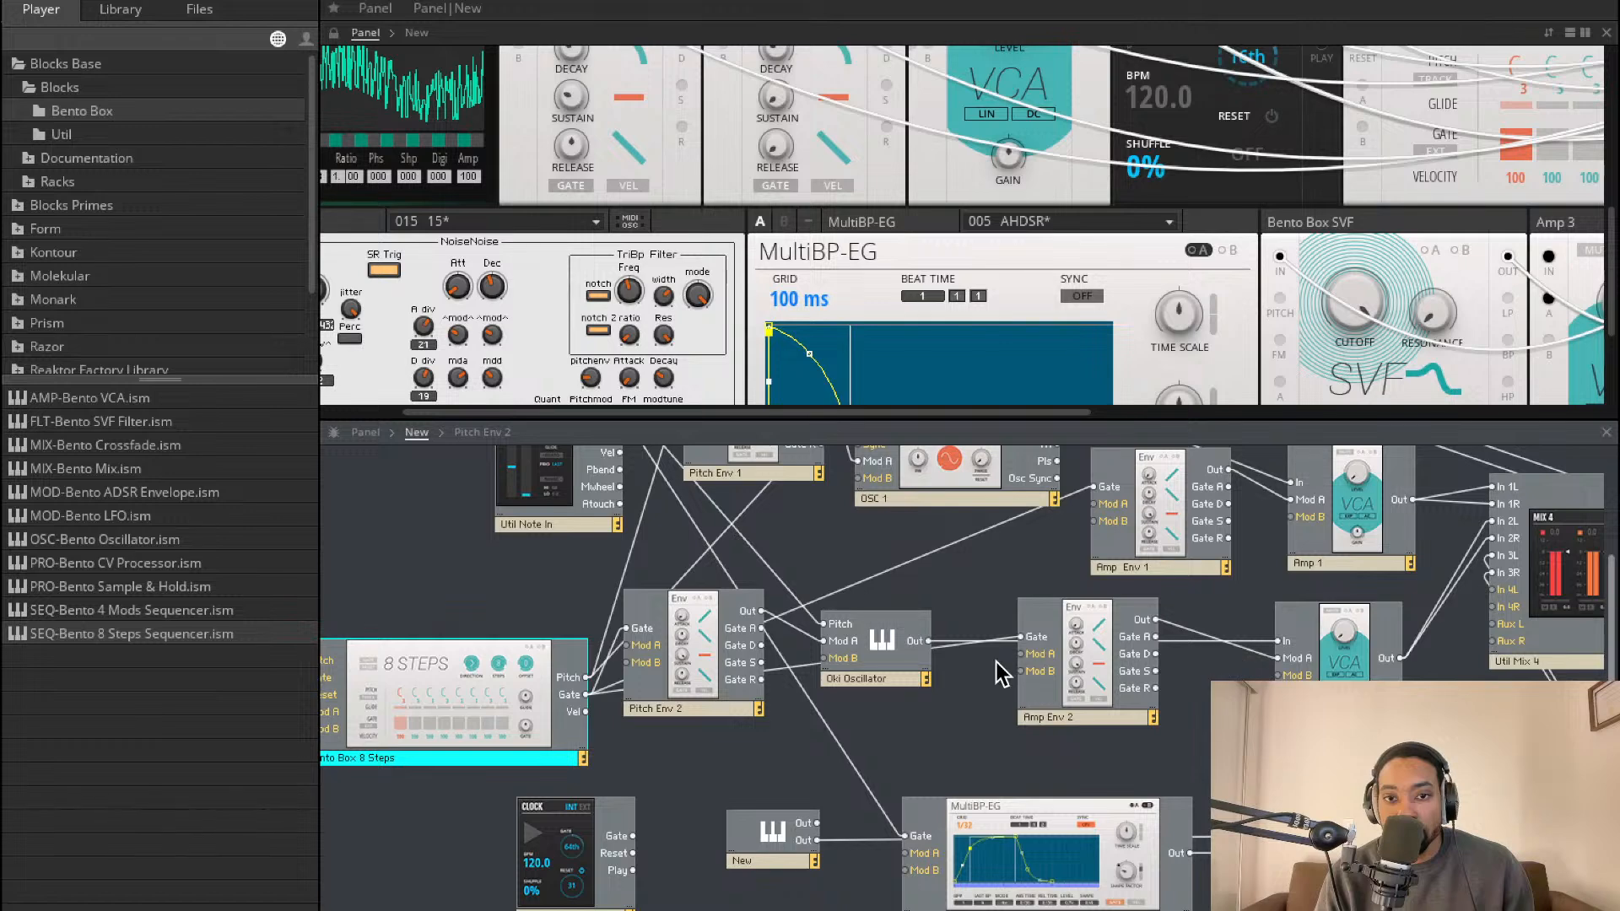
pyautogui.click(1325, 647)
pyautogui.moveTo(1327, 647); pyautogui.dragTo(1327, 643)
pyautogui.scroll(-1, 1154, 696)
pyautogui.hscroll(-1, 1154, 696)
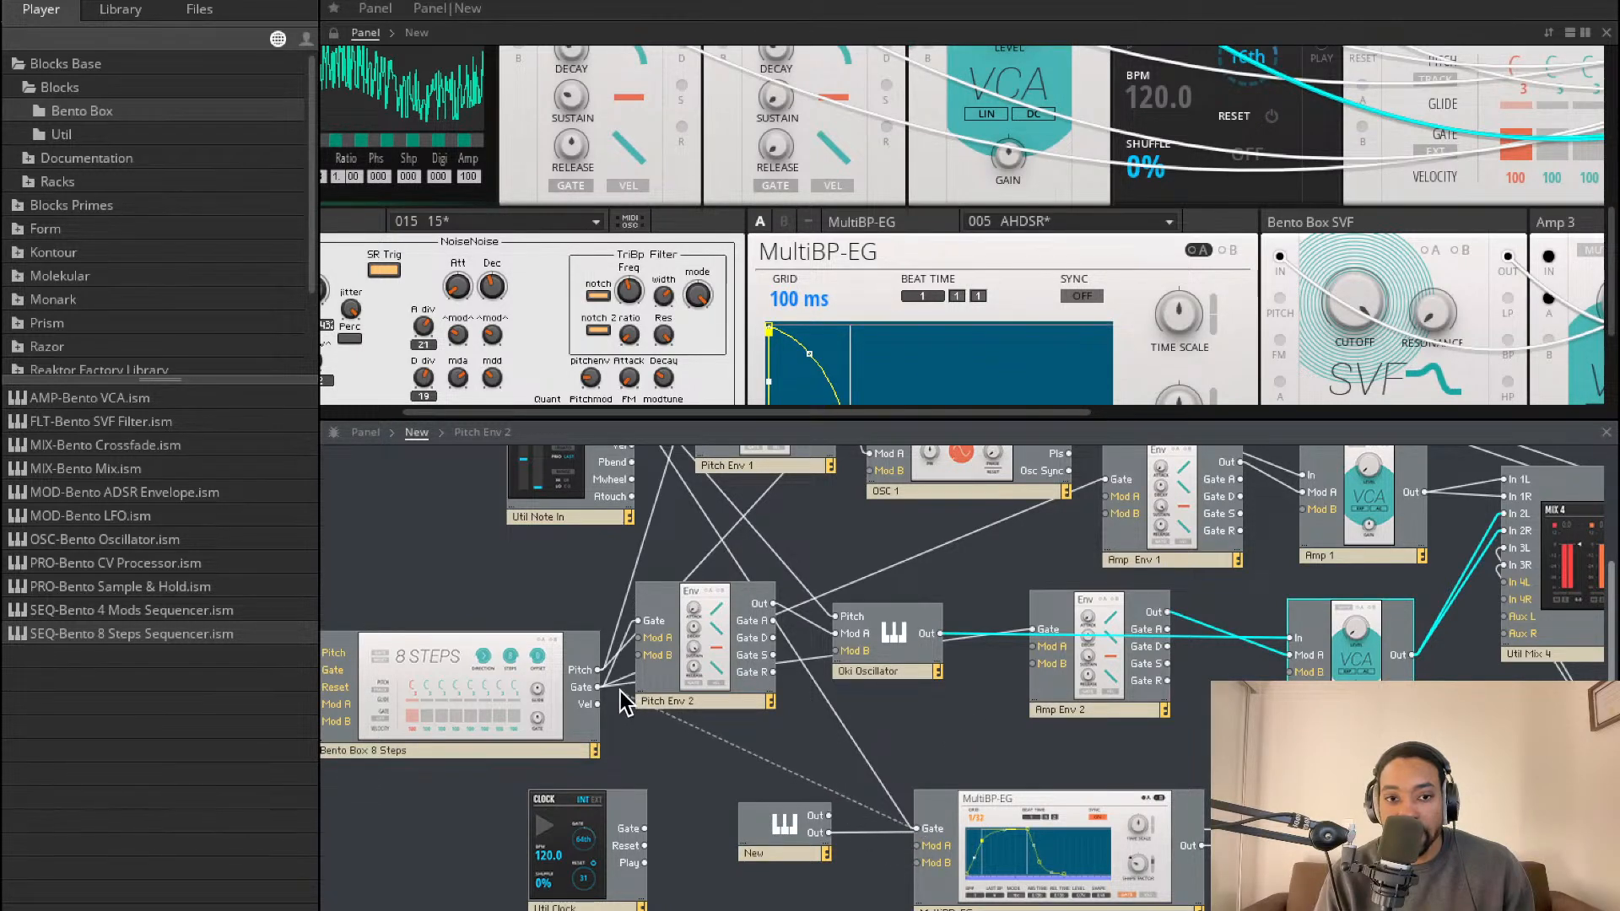
pyautogui.moveTo(595, 688); pyautogui.dragTo(597, 687)
# Place Util Clock and the sequencer side by side below Pitch Env 2, and wire Clock Gate, Reset and Note In Pitch into the sequencer
pyautogui.hscroll(2, 1093, 684)
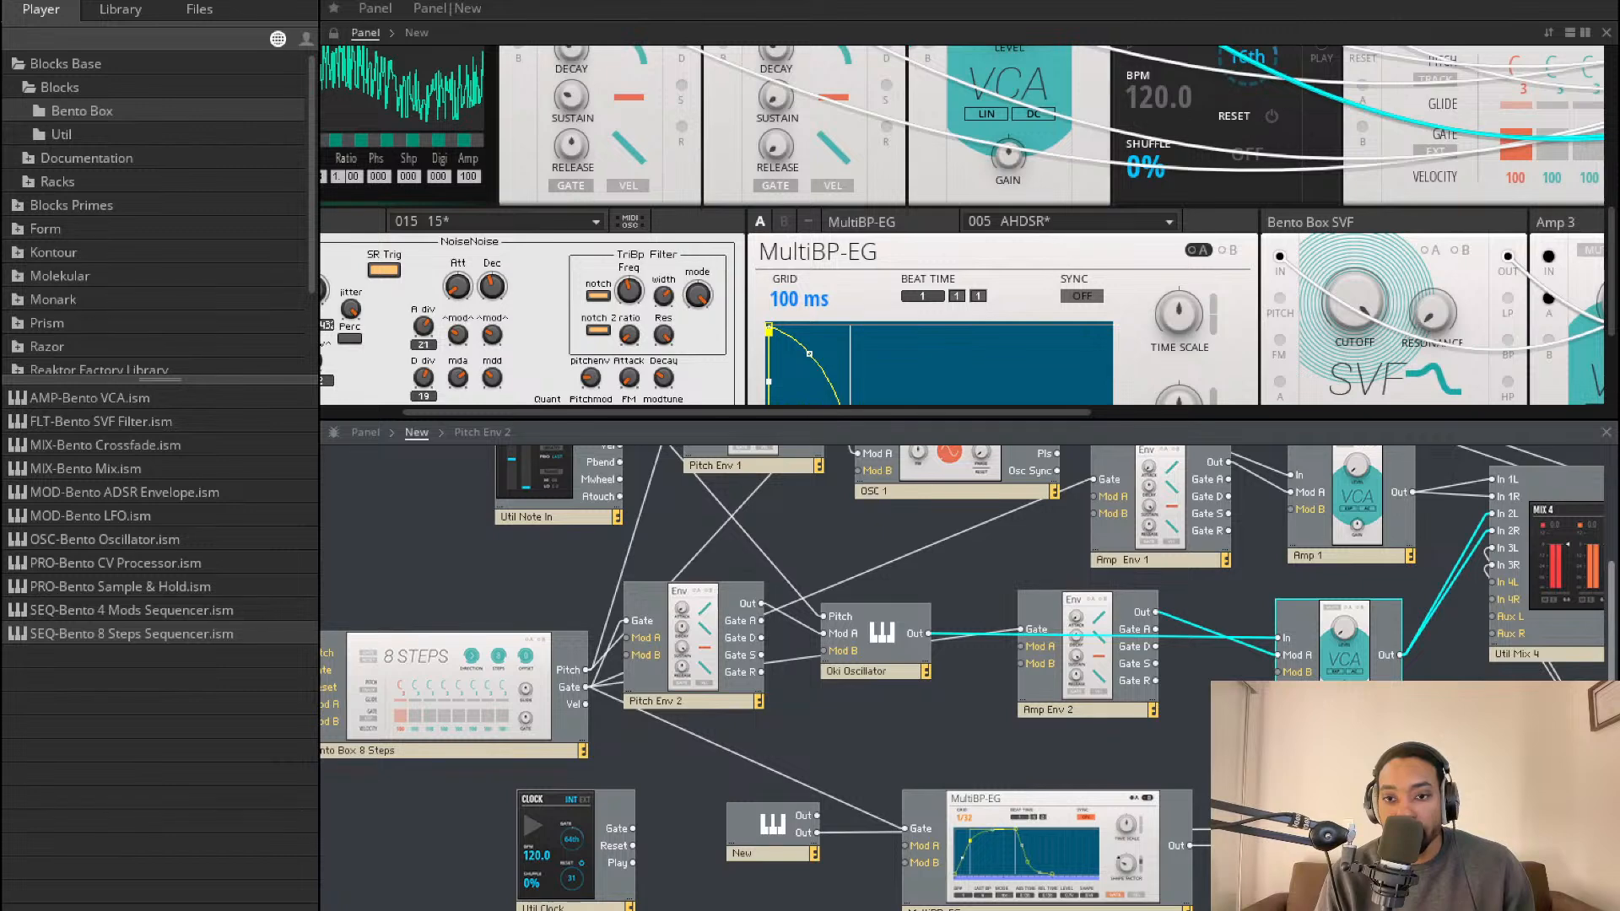
pyautogui.hscroll(10, 962, 678)
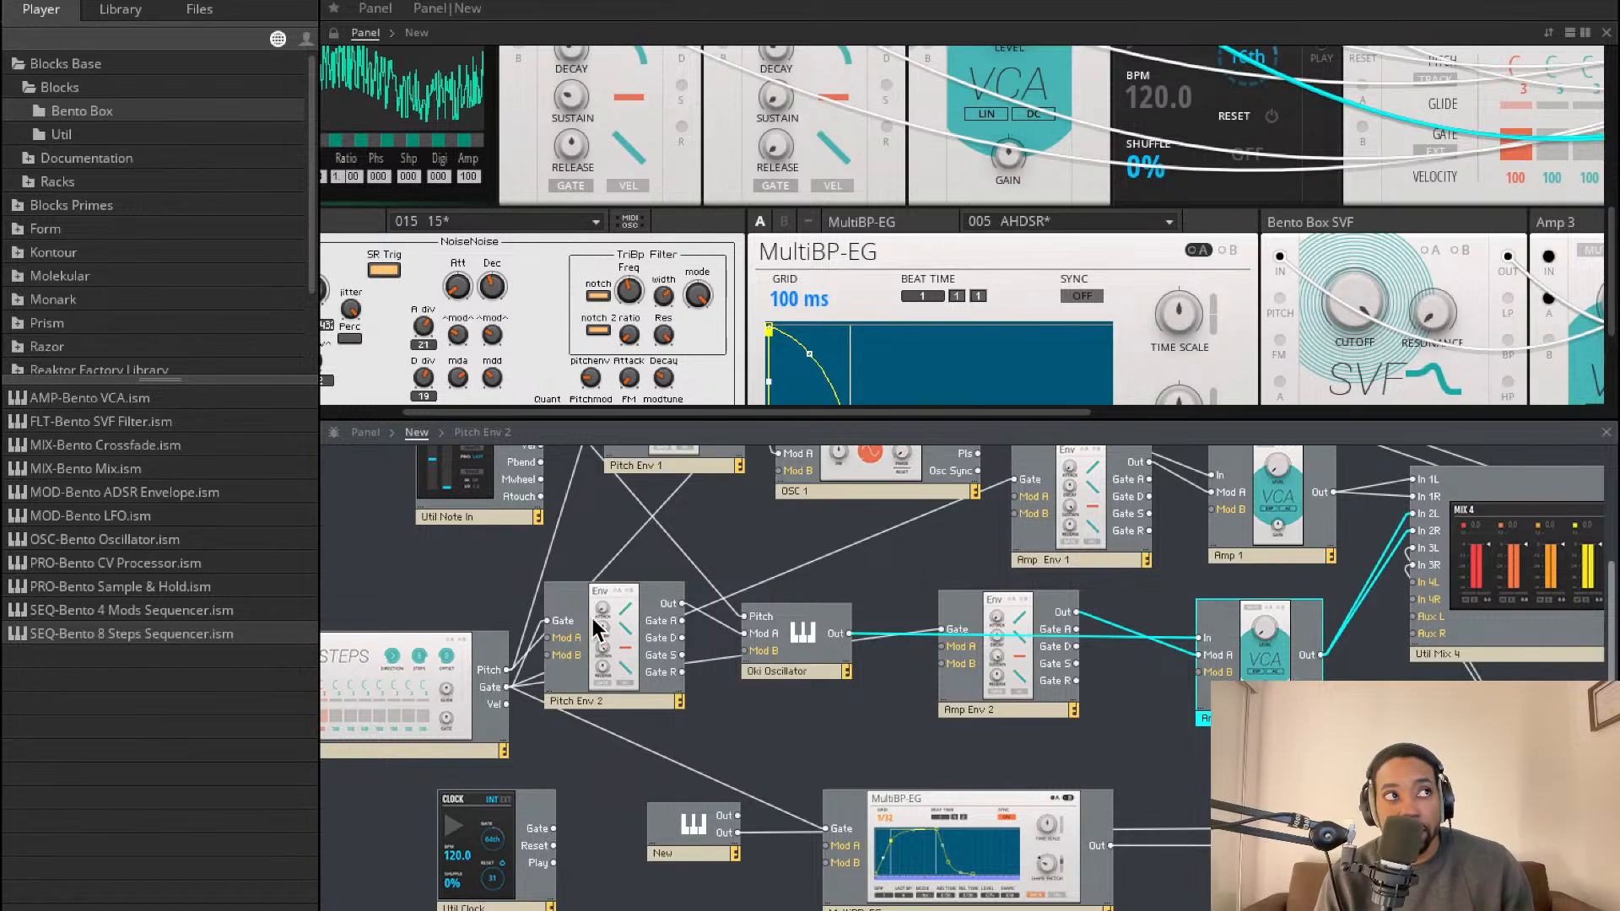
pyautogui.hscroll(-13, 769, 648)
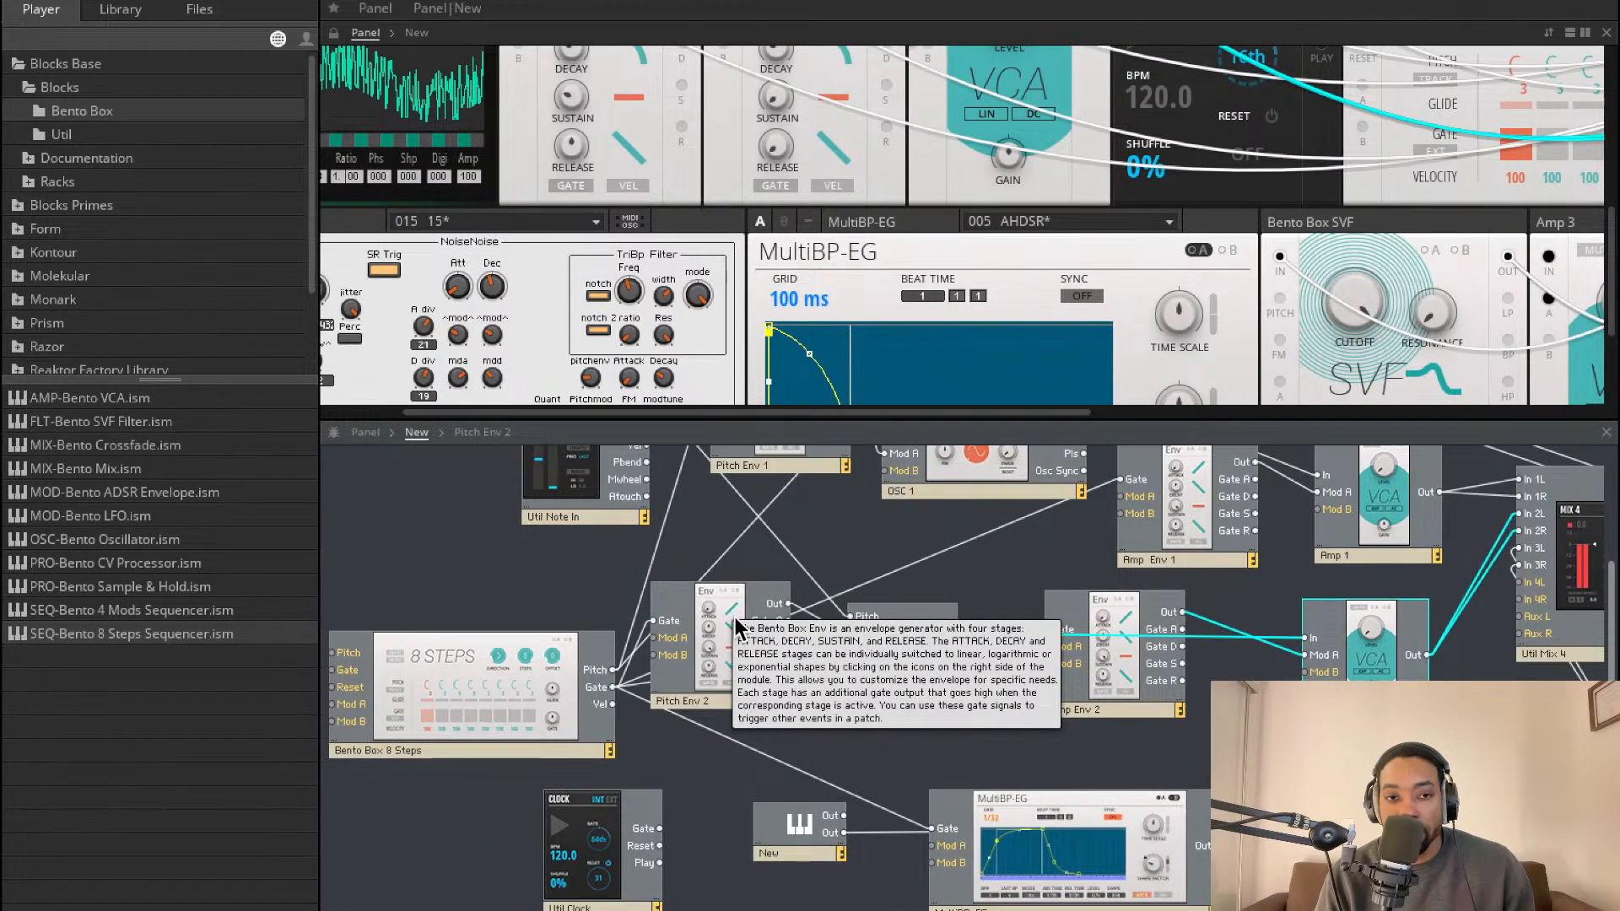
pyautogui.hscroll(3, 735, 614)
pyautogui.hscroll(-4, 666, 624)
pyautogui.moveTo(574, 852); pyautogui.dragTo(380, 831)
pyautogui.moveTo(530, 717); pyautogui.dragTo(629, 849)
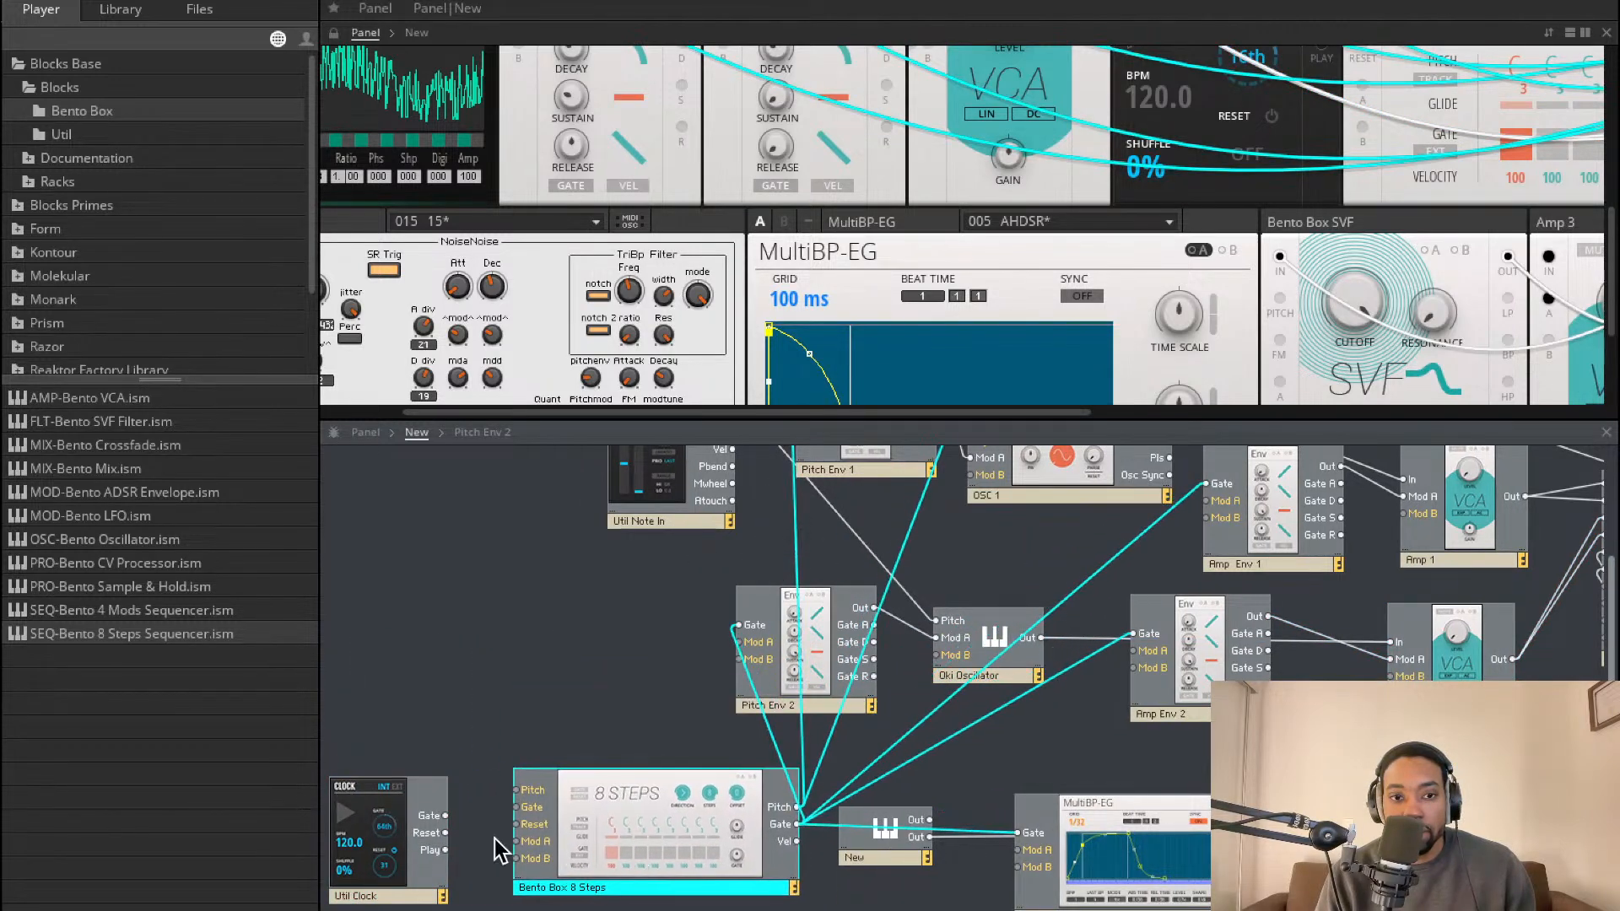
pyautogui.moveTo(532, 812); pyautogui.dragTo(732, 554)
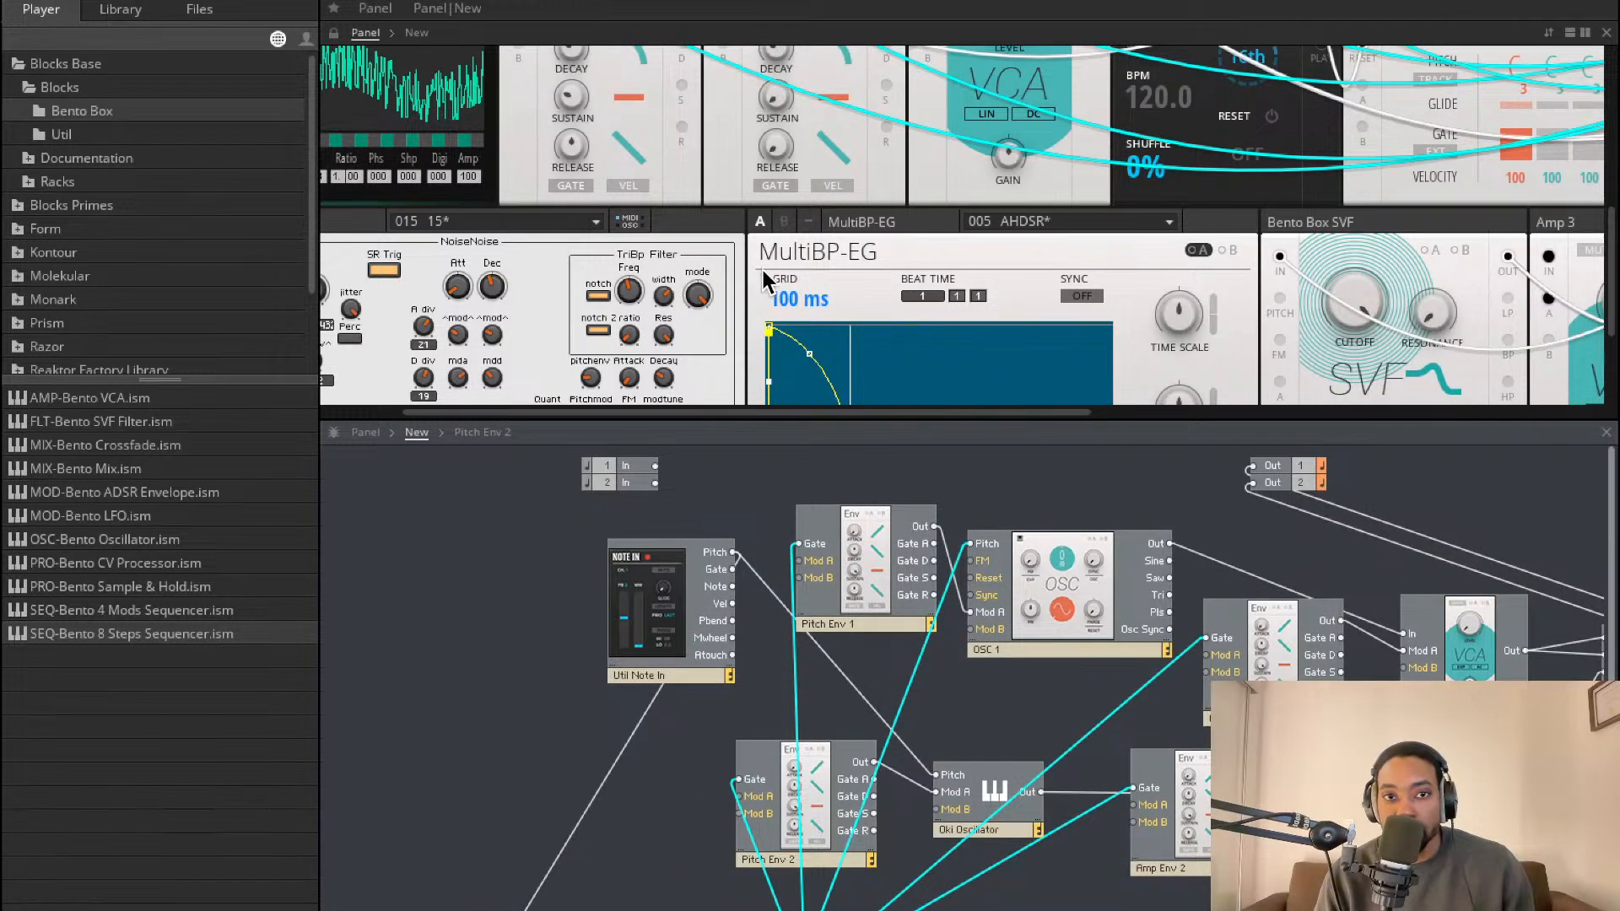
# Switch on gate steps 3 and 5 in the 8 Steps sequencer, and start Util Clock in INT mode
pyautogui.hscroll(5, 909, 236)
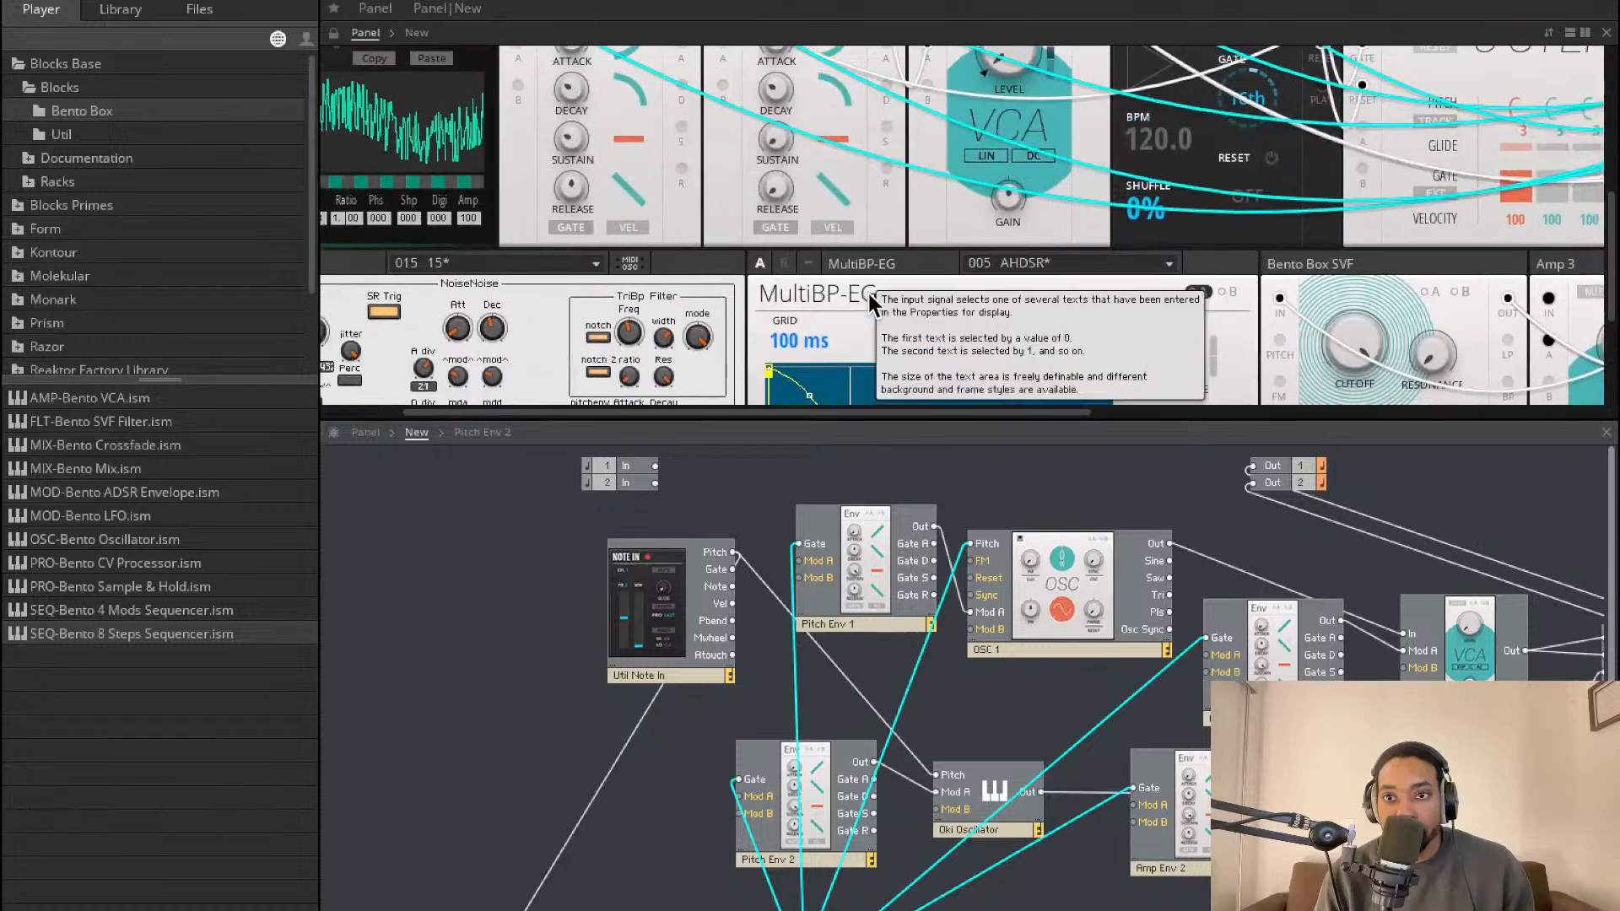
pyautogui.scroll(3, 870, 302)
pyautogui.hscroll(3, 1112, 170)
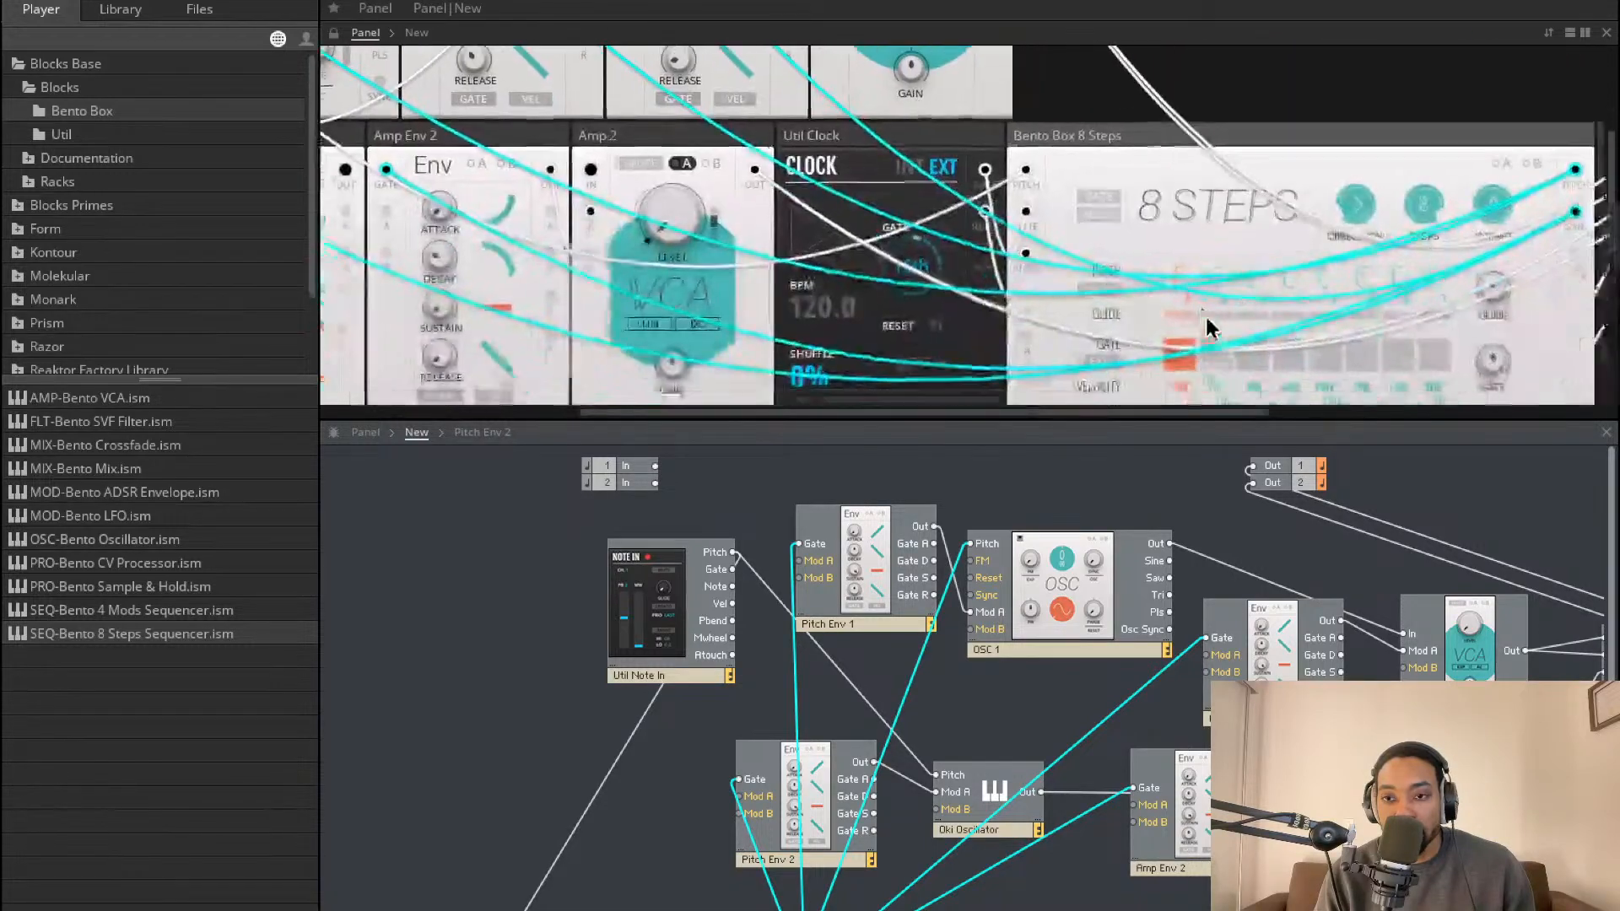
pyautogui.click(1192, 341)
pyautogui.click(1264, 341)
pyautogui.scroll(-3, 1225, 353)
pyautogui.scroll(3, 800, 285)
pyautogui.hscroll(-1, 800, 285)
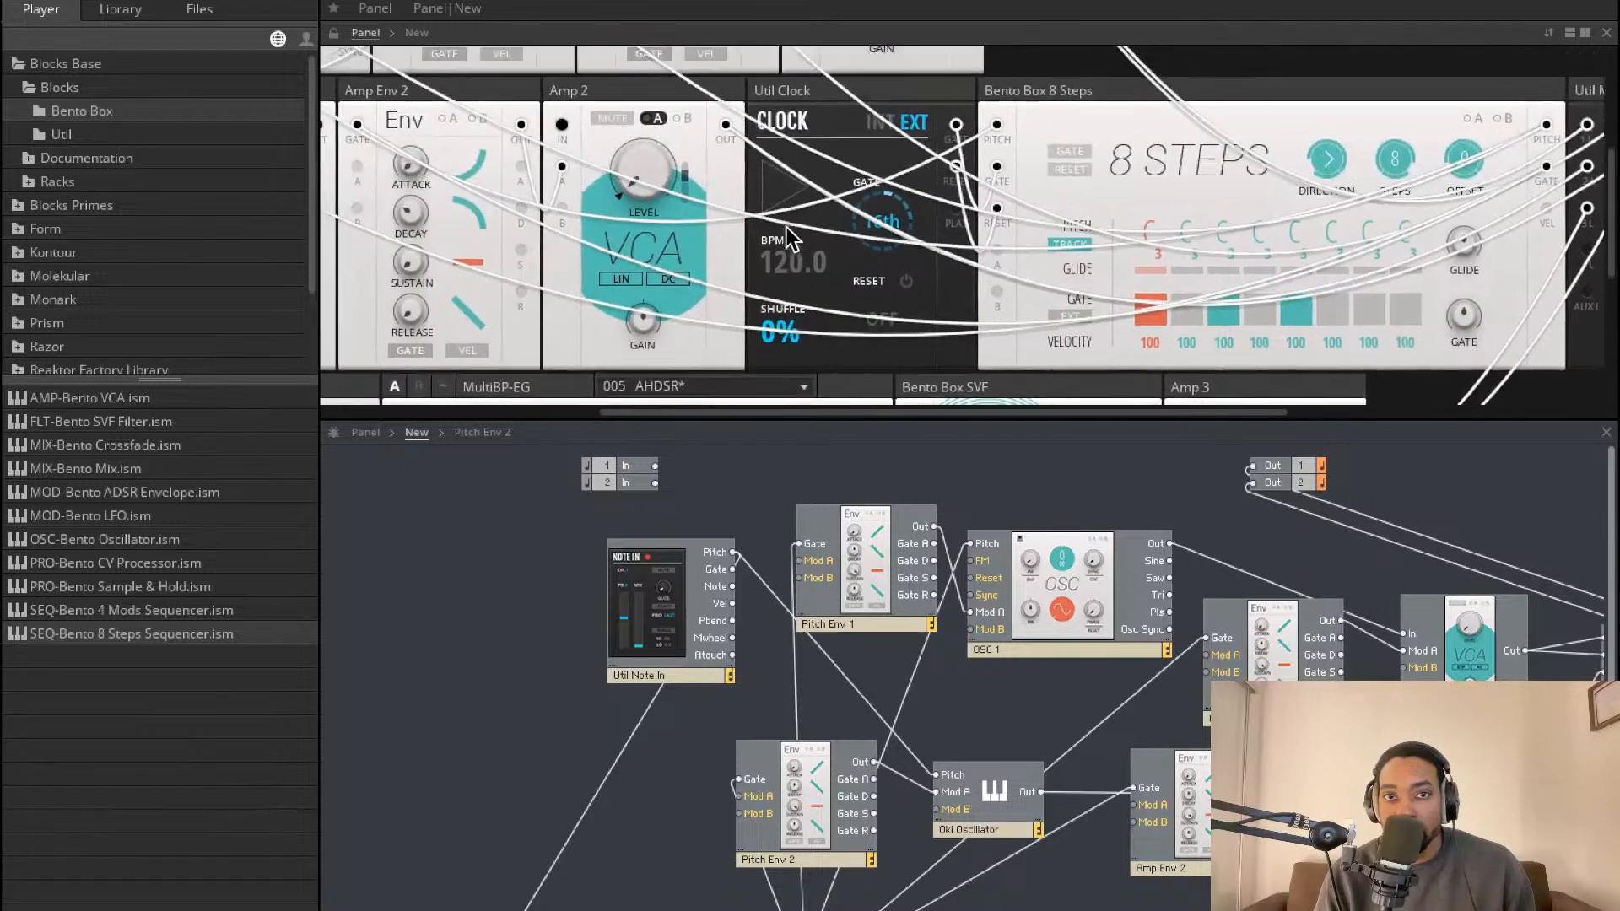
pyautogui.click(808, 196)
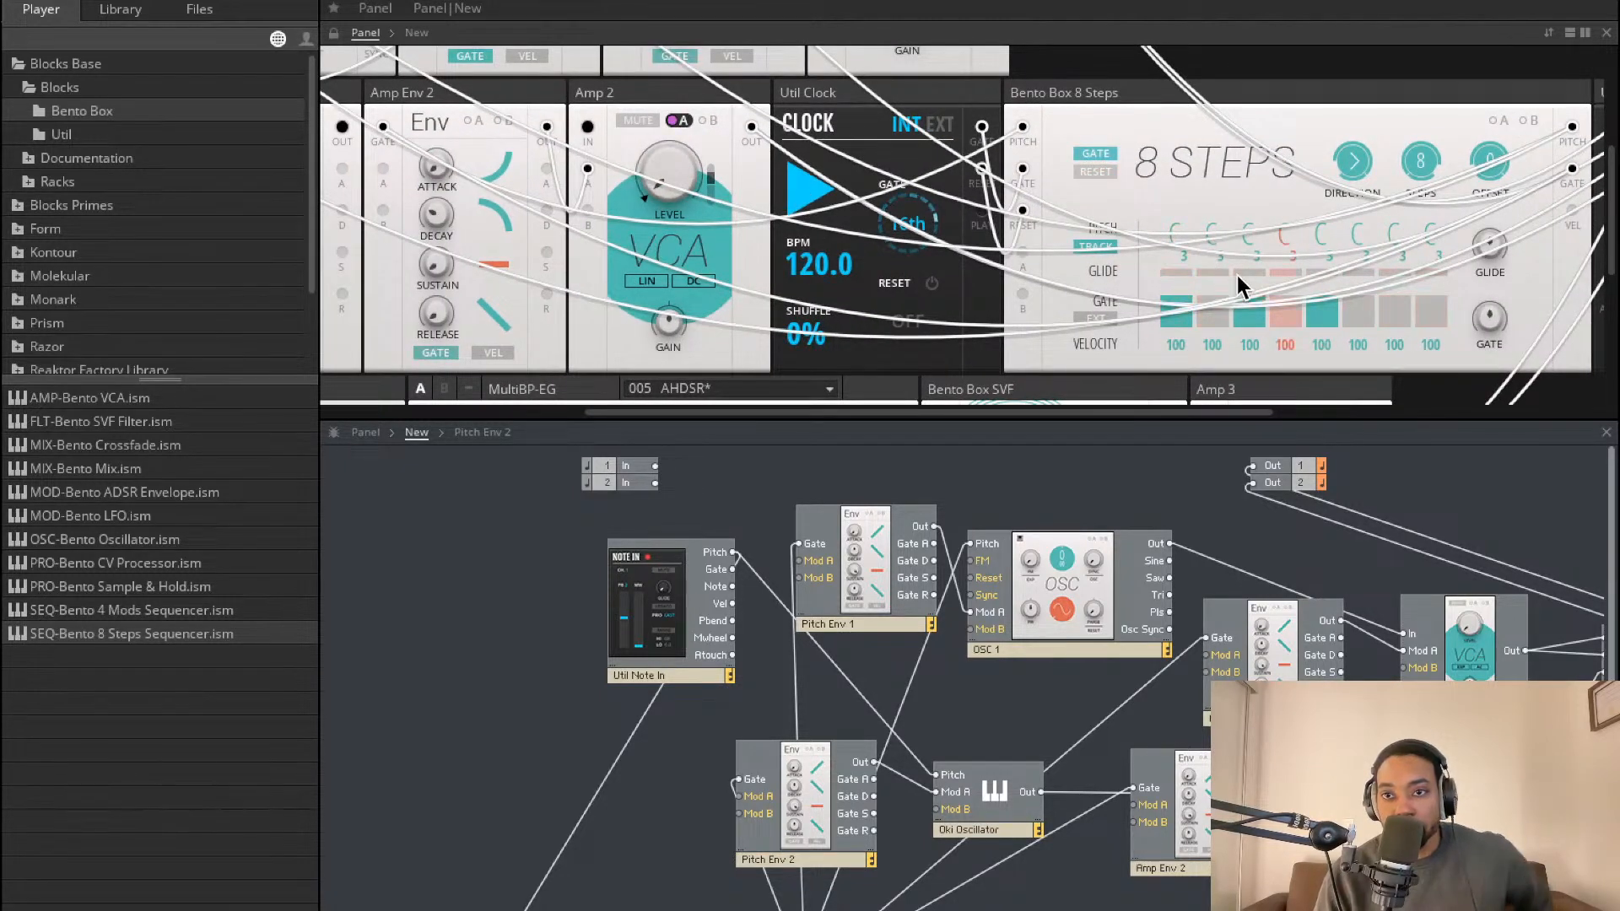
# Review the running step pattern and examine the third layer's SVF filter and Amp 3
pyautogui.scroll(-2, 1339, 234)
pyautogui.scroll(1, 1350, 238)
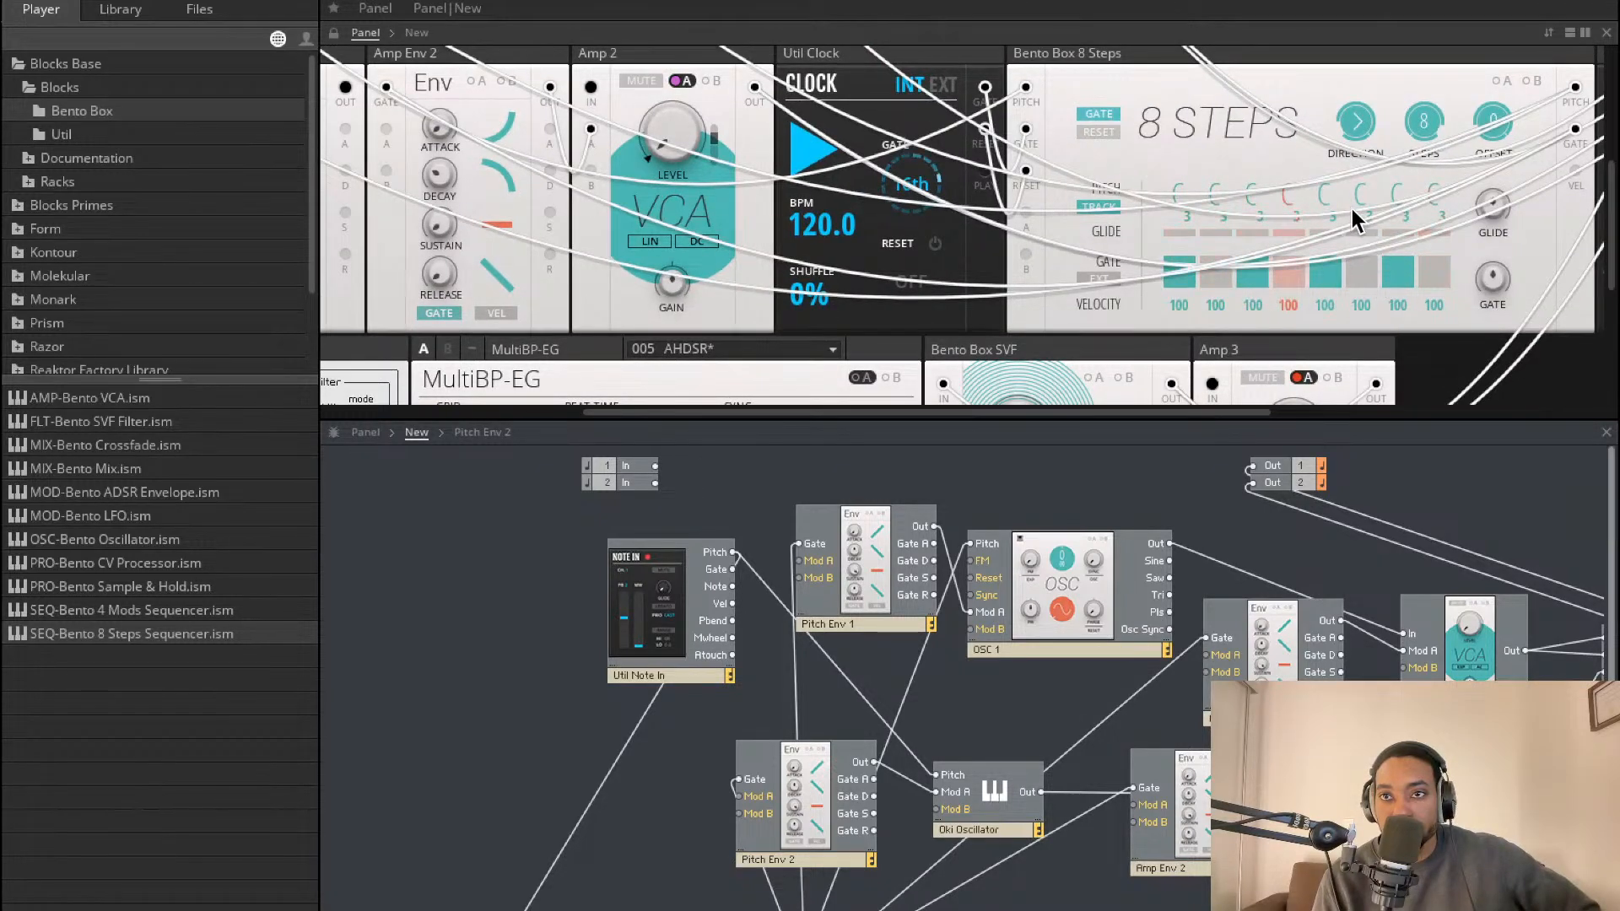
pyautogui.scroll(2, 1333, 216)
pyautogui.hscroll(2, 1319, 216)
pyautogui.scroll(-2, 1315, 216)
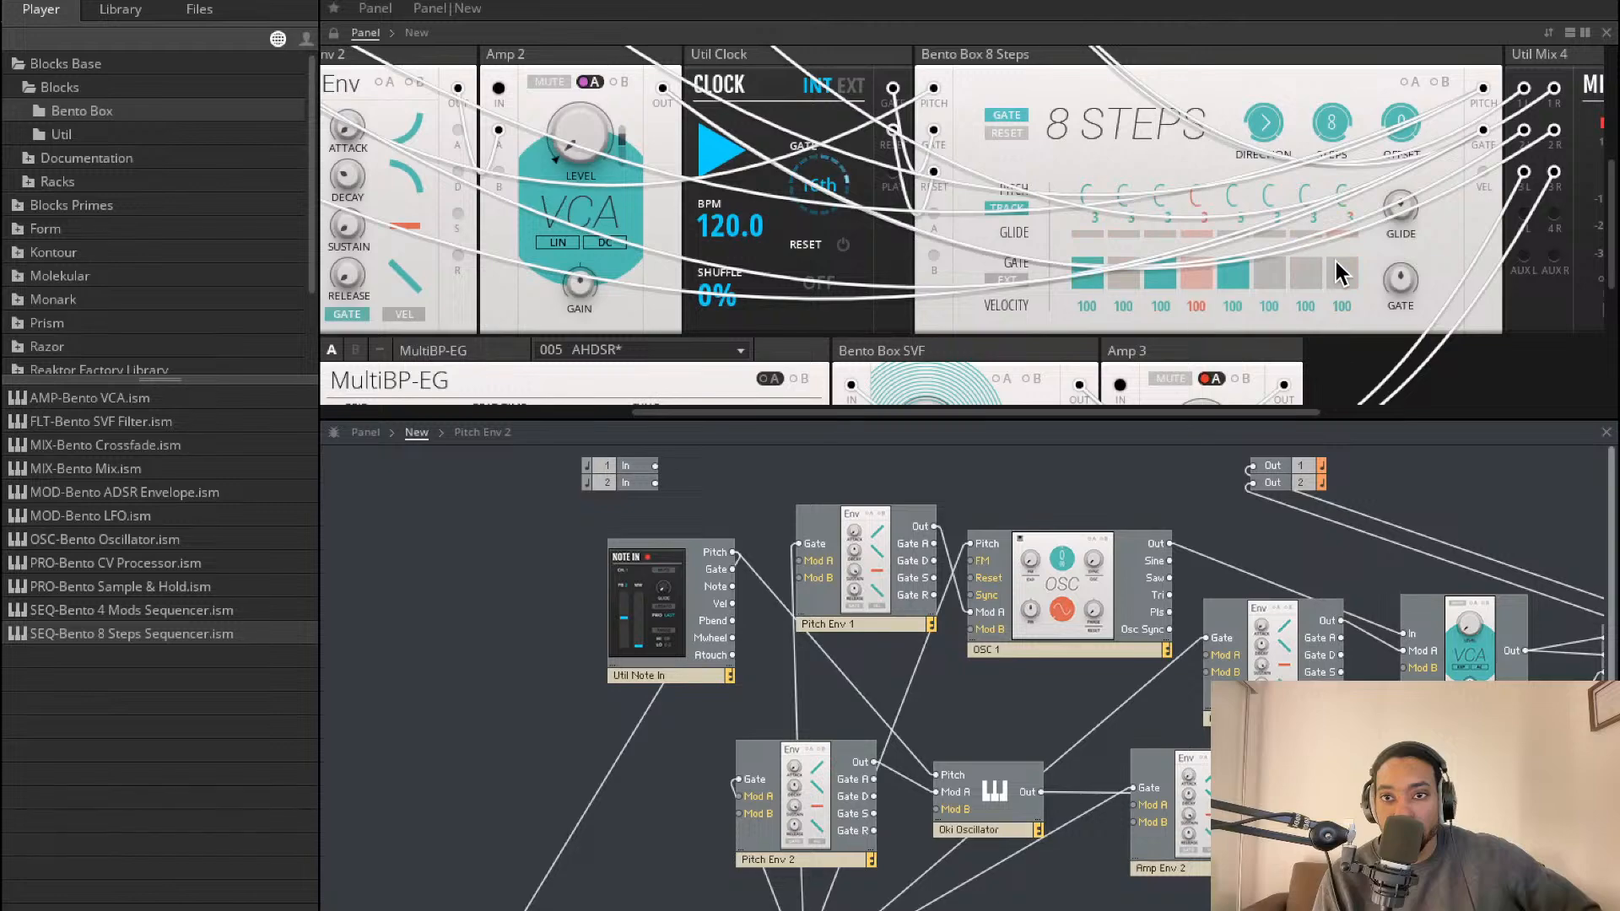
pyautogui.scroll(-6, 1307, 245)
pyautogui.scroll(-3, 1132, 489)
pyautogui.hscroll(10, 1115, 314)
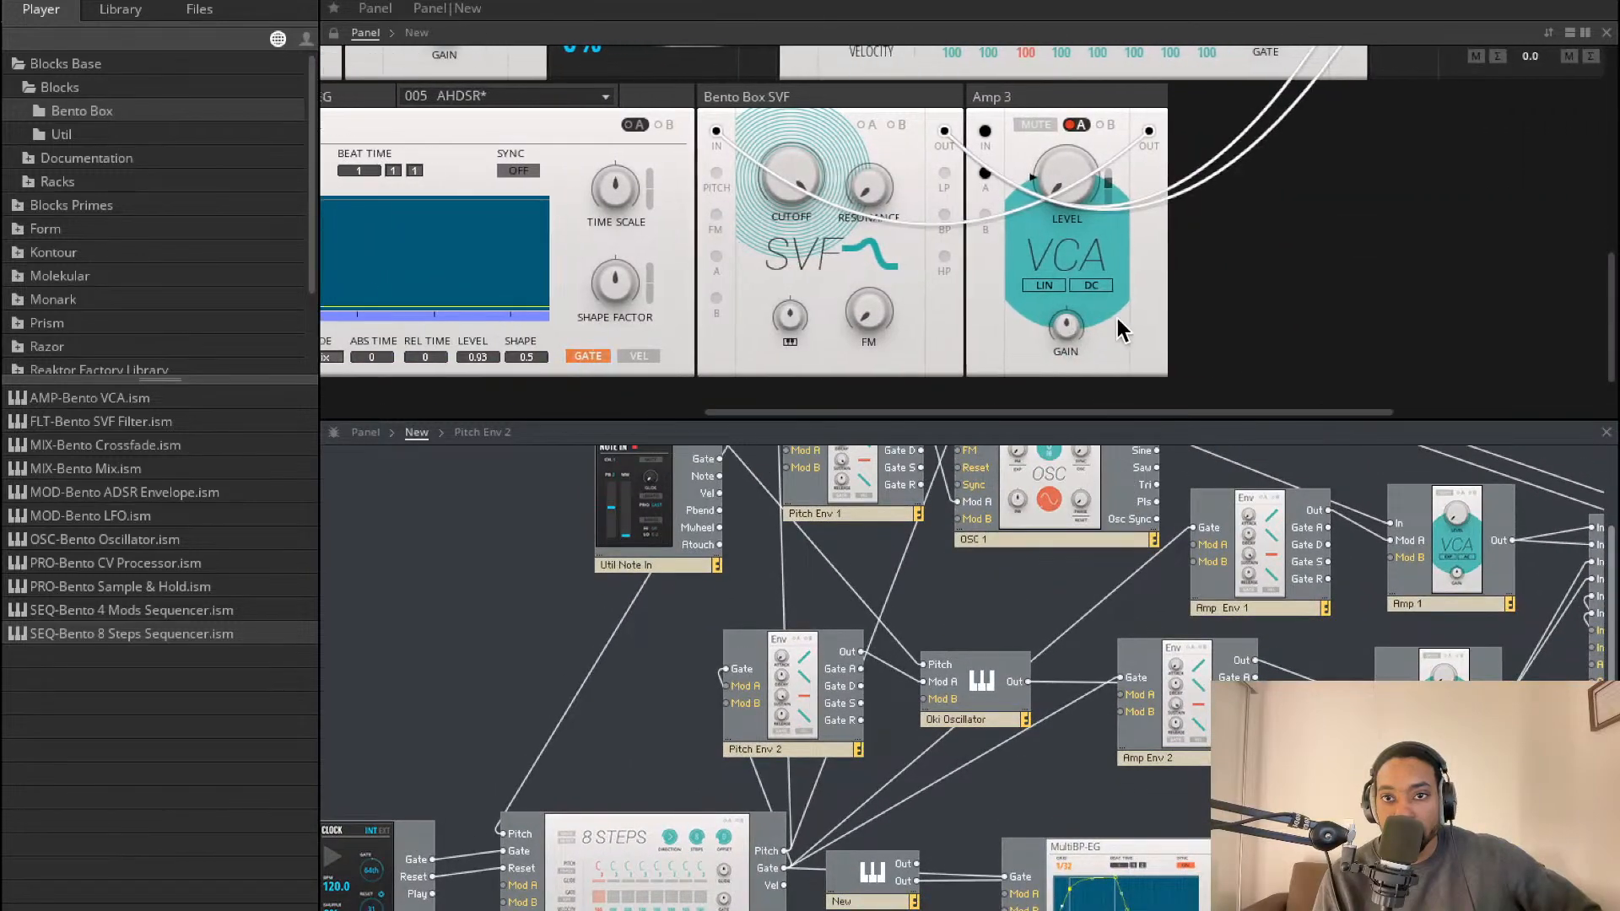
# Mute and unmute Mix 4's third channel to compare the sound, and switch on gate steps 7 and 8 in the sequencer
pyautogui.scroll(7, 1105, 323)
pyautogui.click(1315, 345)
pyautogui.hscroll(-2, 1212, 320)
pyautogui.hscroll(-8, 1211, 320)
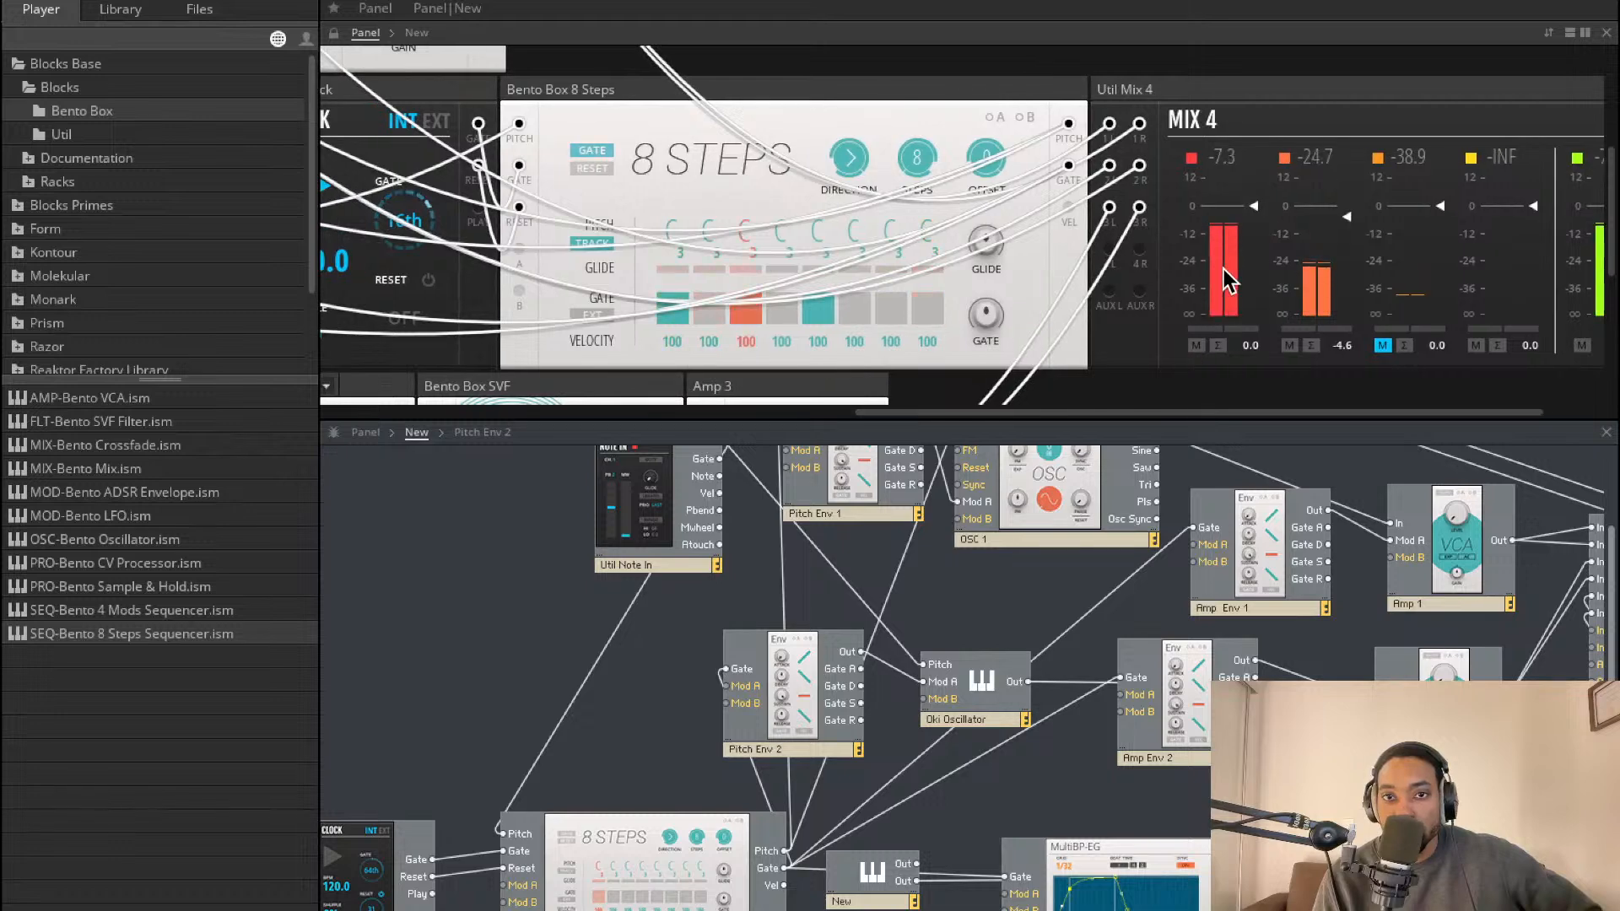
pyautogui.click(1016, 311)
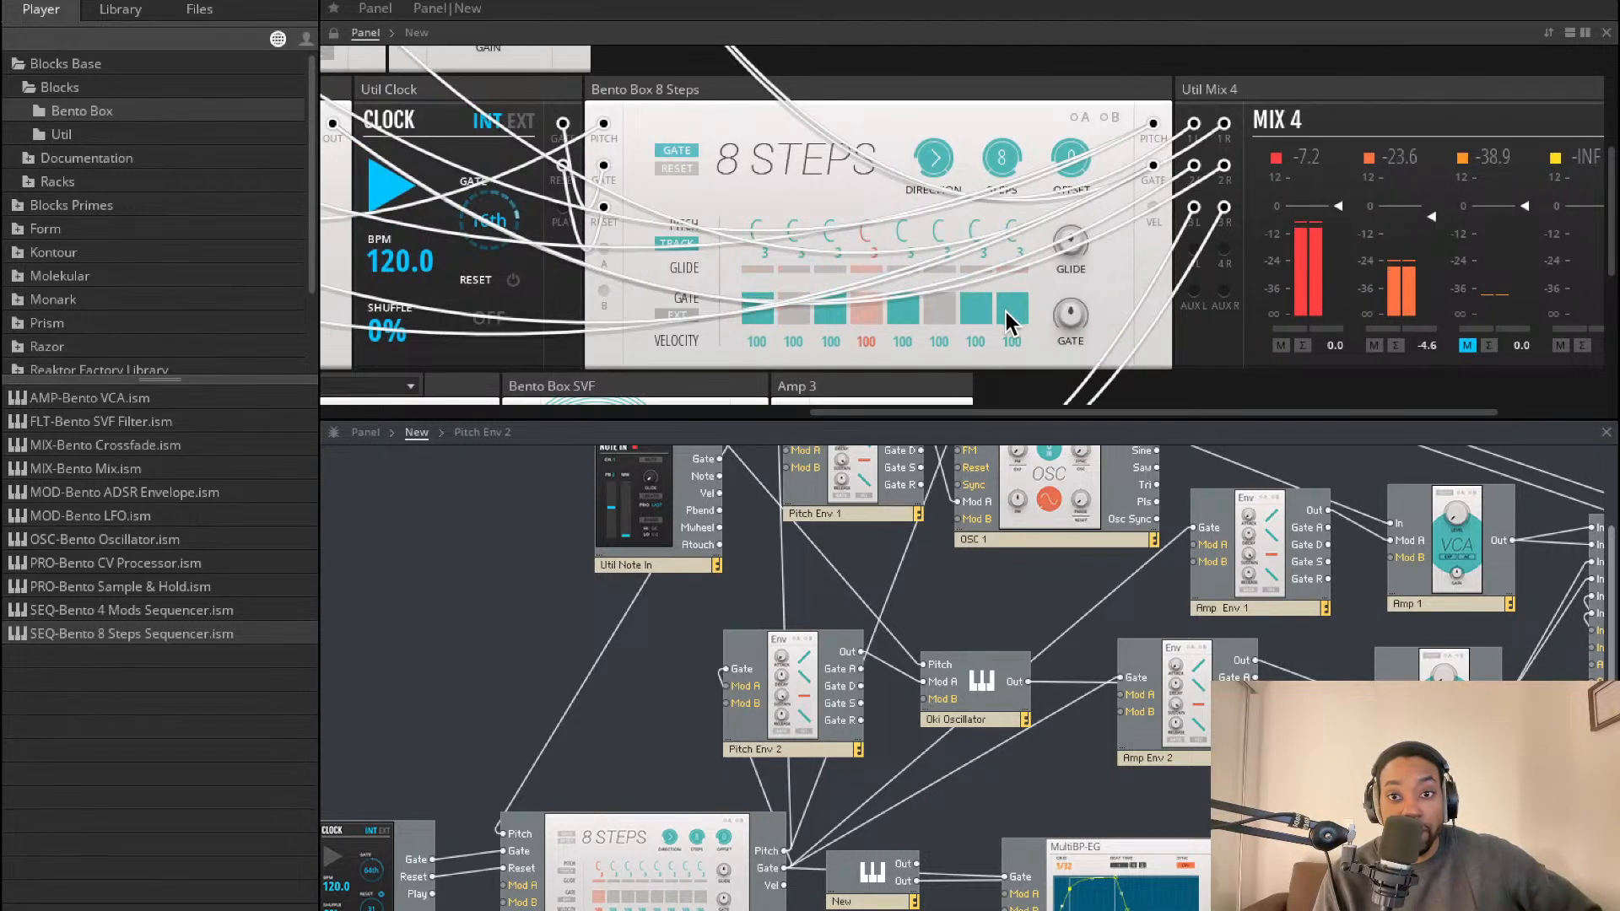
pyautogui.click(1468, 345)
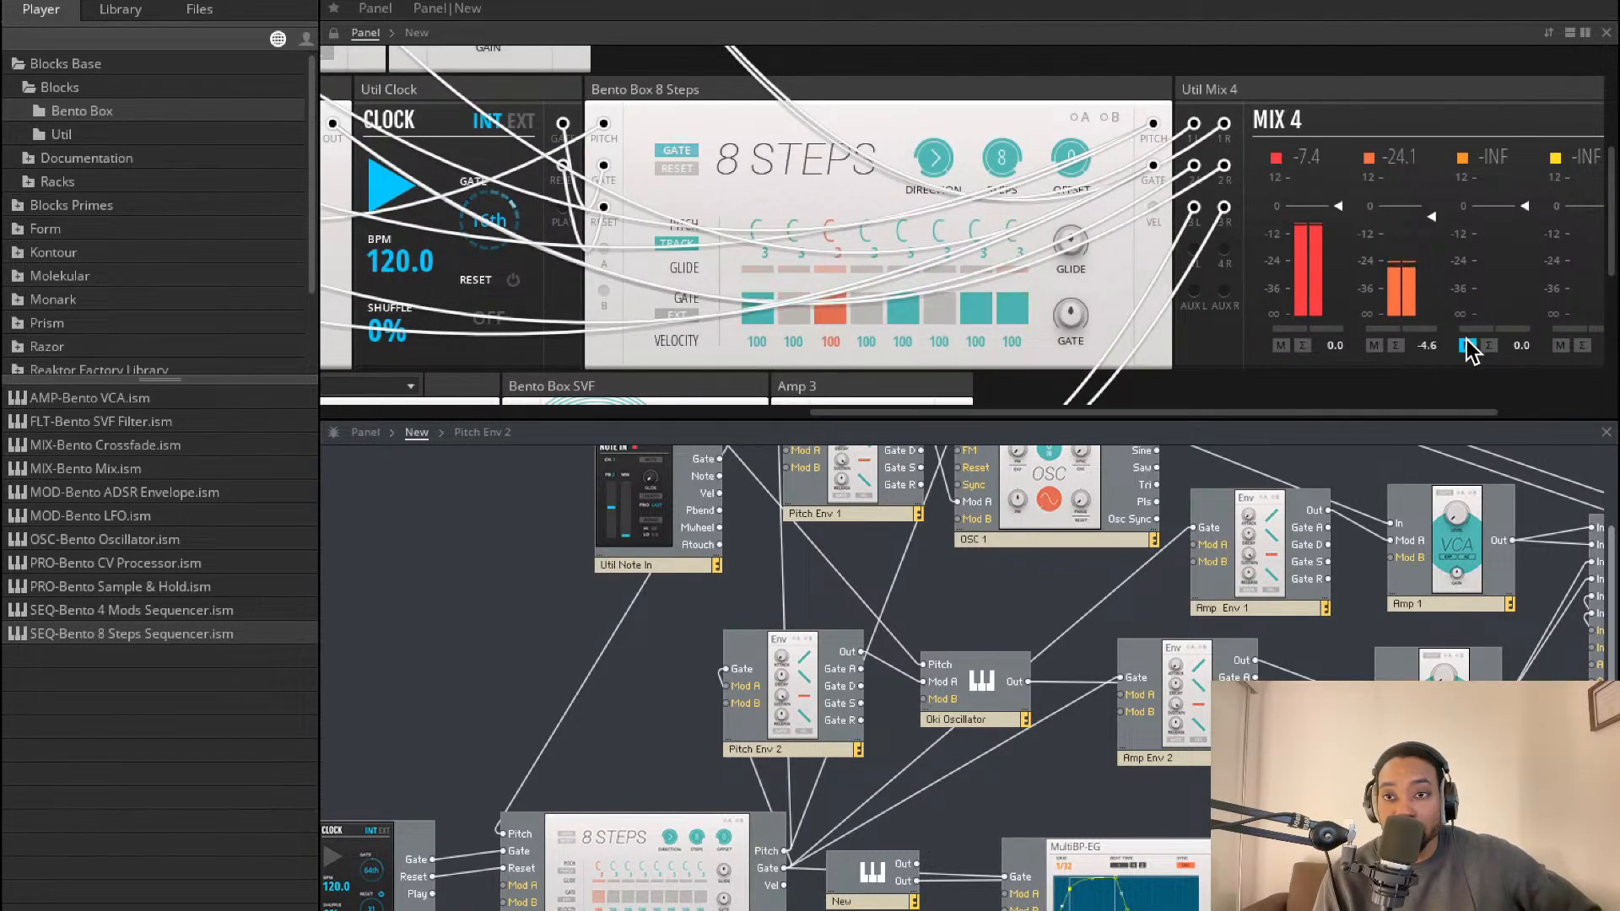
# Lower the cutoff of the third layer's Bento Box SVF filter while the sequence plays
pyautogui.scroll(-2, 843, 519)
pyautogui.hscroll(5, 835, 517)
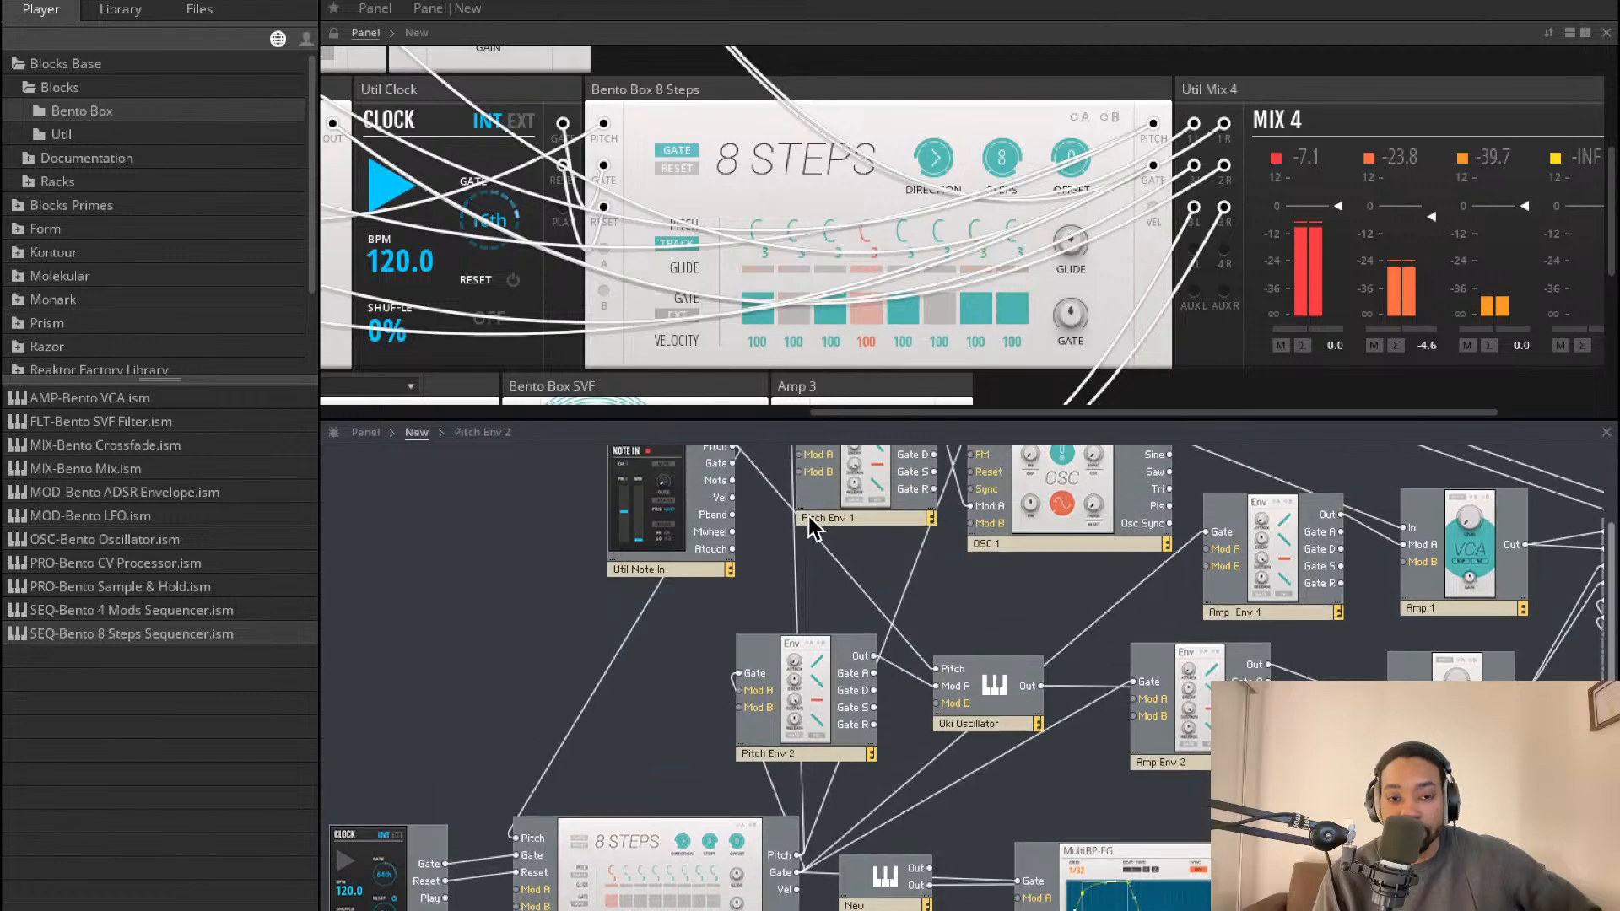
pyautogui.hscroll(2, 890, 515)
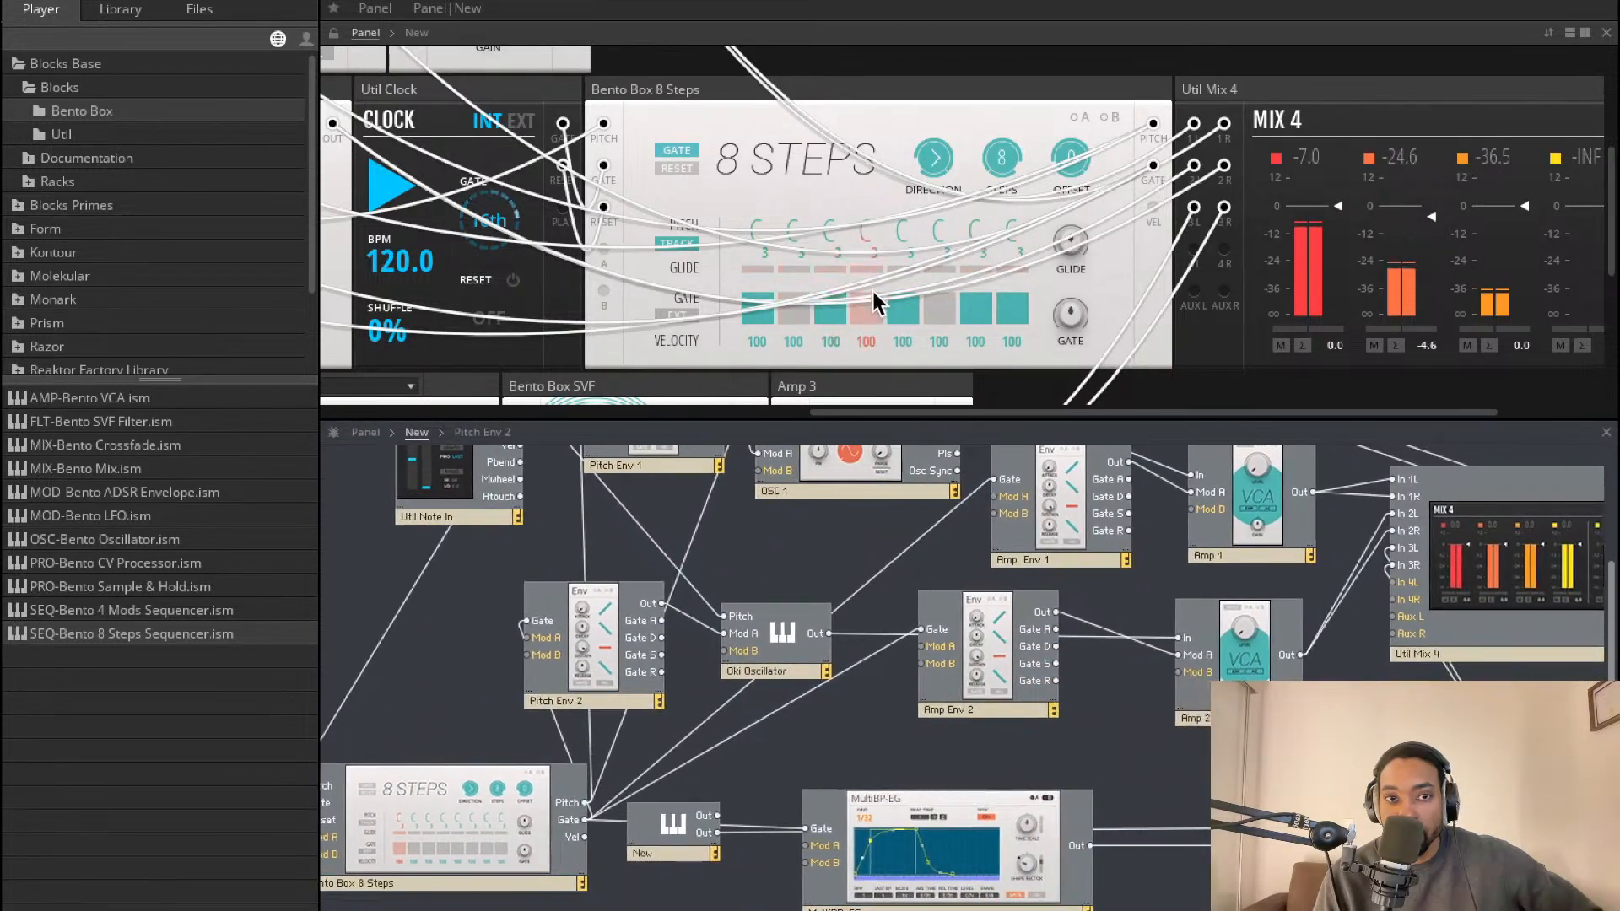
pyautogui.scroll(-5, 879, 296)
pyautogui.hscroll(-4, 879, 295)
pyautogui.scroll(4, 879, 300)
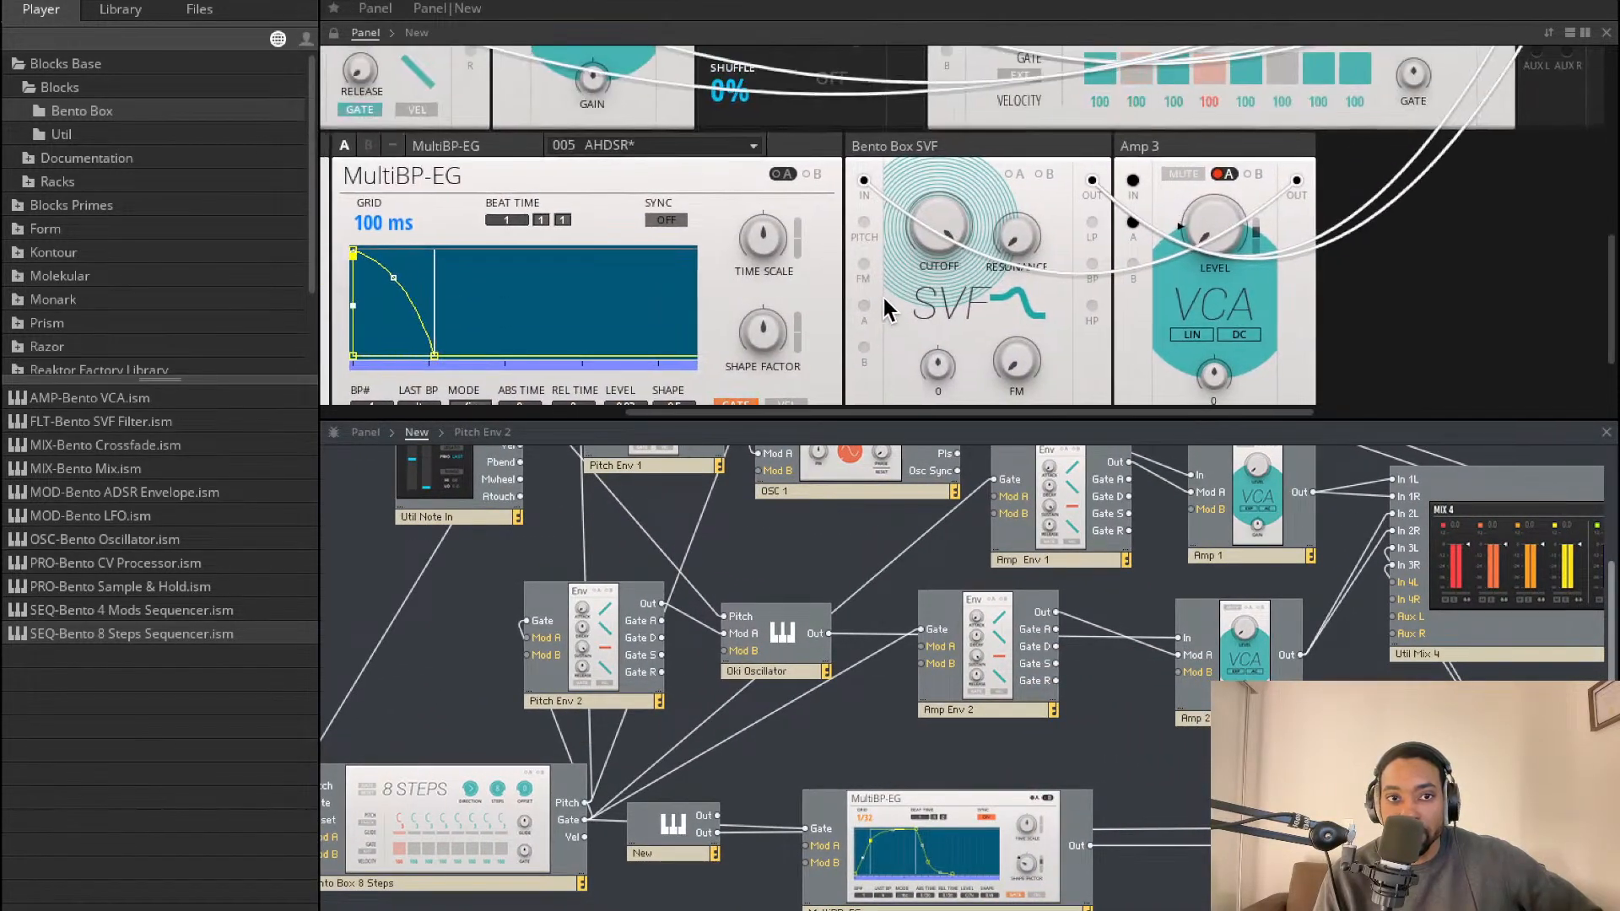
pyautogui.hscroll(-2, 881, 299)
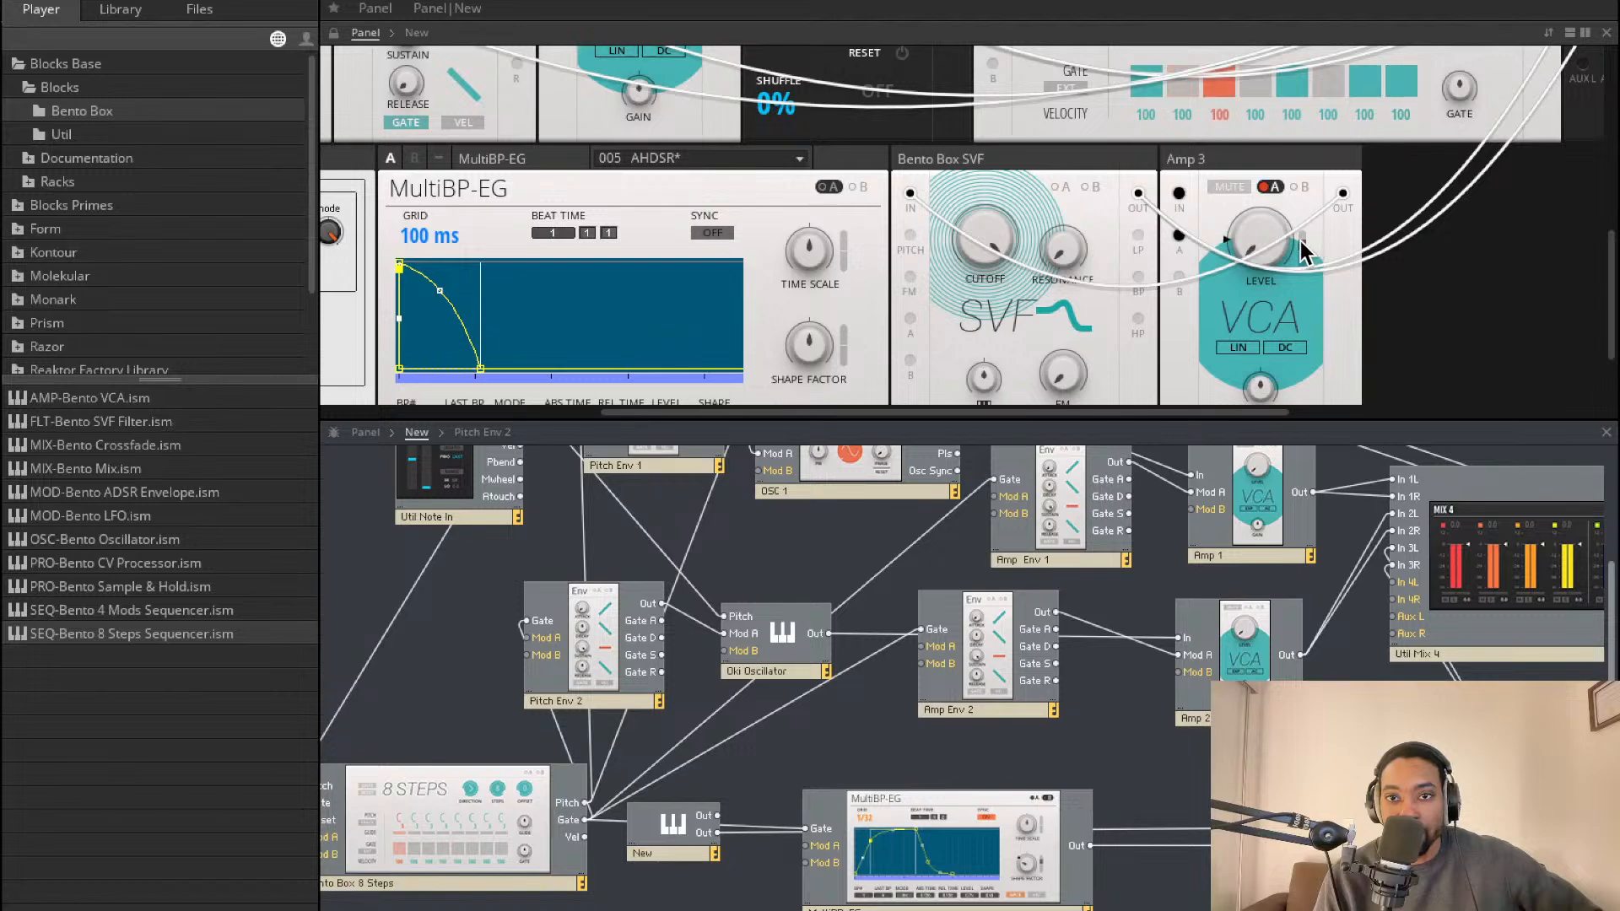
pyautogui.moveTo(989, 244); pyautogui.dragTo(975, 367)
pyautogui.moveTo(985, 252); pyautogui.dragTo(986, 267)
# Examine the NoiseNoise block's TriBP Filter controls beside the third layer's MultiBP-EG
pyautogui.hscroll(-4, 915, 140)
pyautogui.scroll(2, 914, 140)
pyautogui.hscroll(-3, 874, 148)
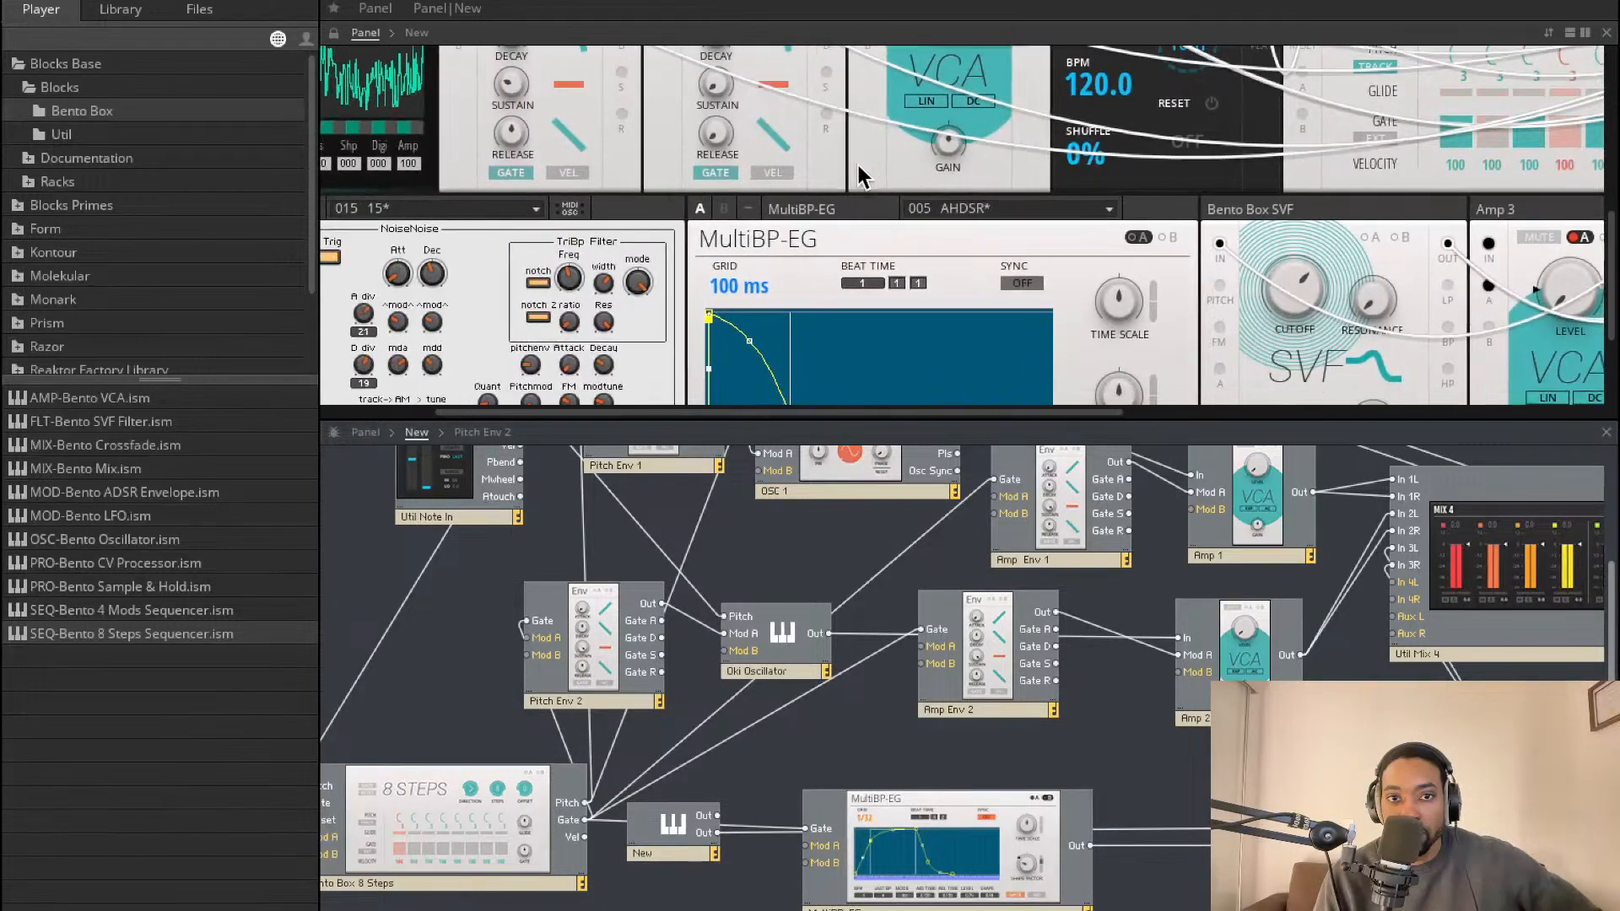
pyautogui.scroll(-3, 848, 163)
pyautogui.scroll(5, 777, 215)
pyautogui.hscroll(-3, 778, 215)
pyautogui.hscroll(-2, 831, 195)
pyautogui.hscroll(2, 830, 195)
pyautogui.scroll(-4, 830, 199)
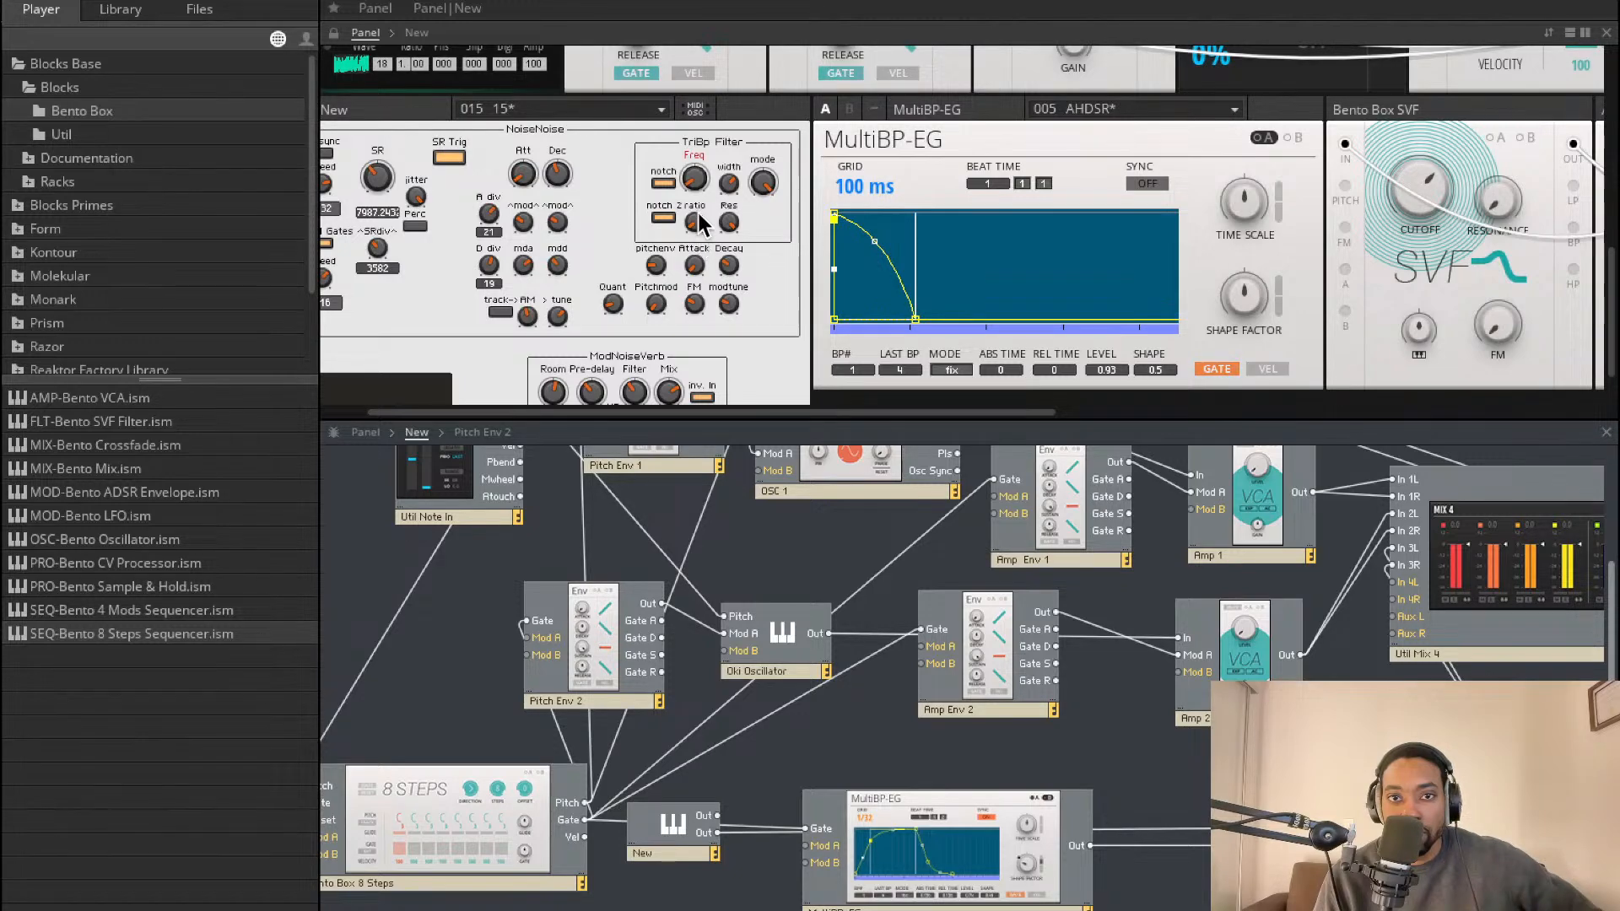
# Mute the first two Mix 4 channels to hear the third layer alone
pyautogui.hscroll(10, 894, 195)
pyautogui.scroll(6, 895, 199)
pyautogui.hscroll(5, 895, 202)
pyautogui.hscroll(5, 1560, 288)
pyautogui.scroll(-2, 1536, 283)
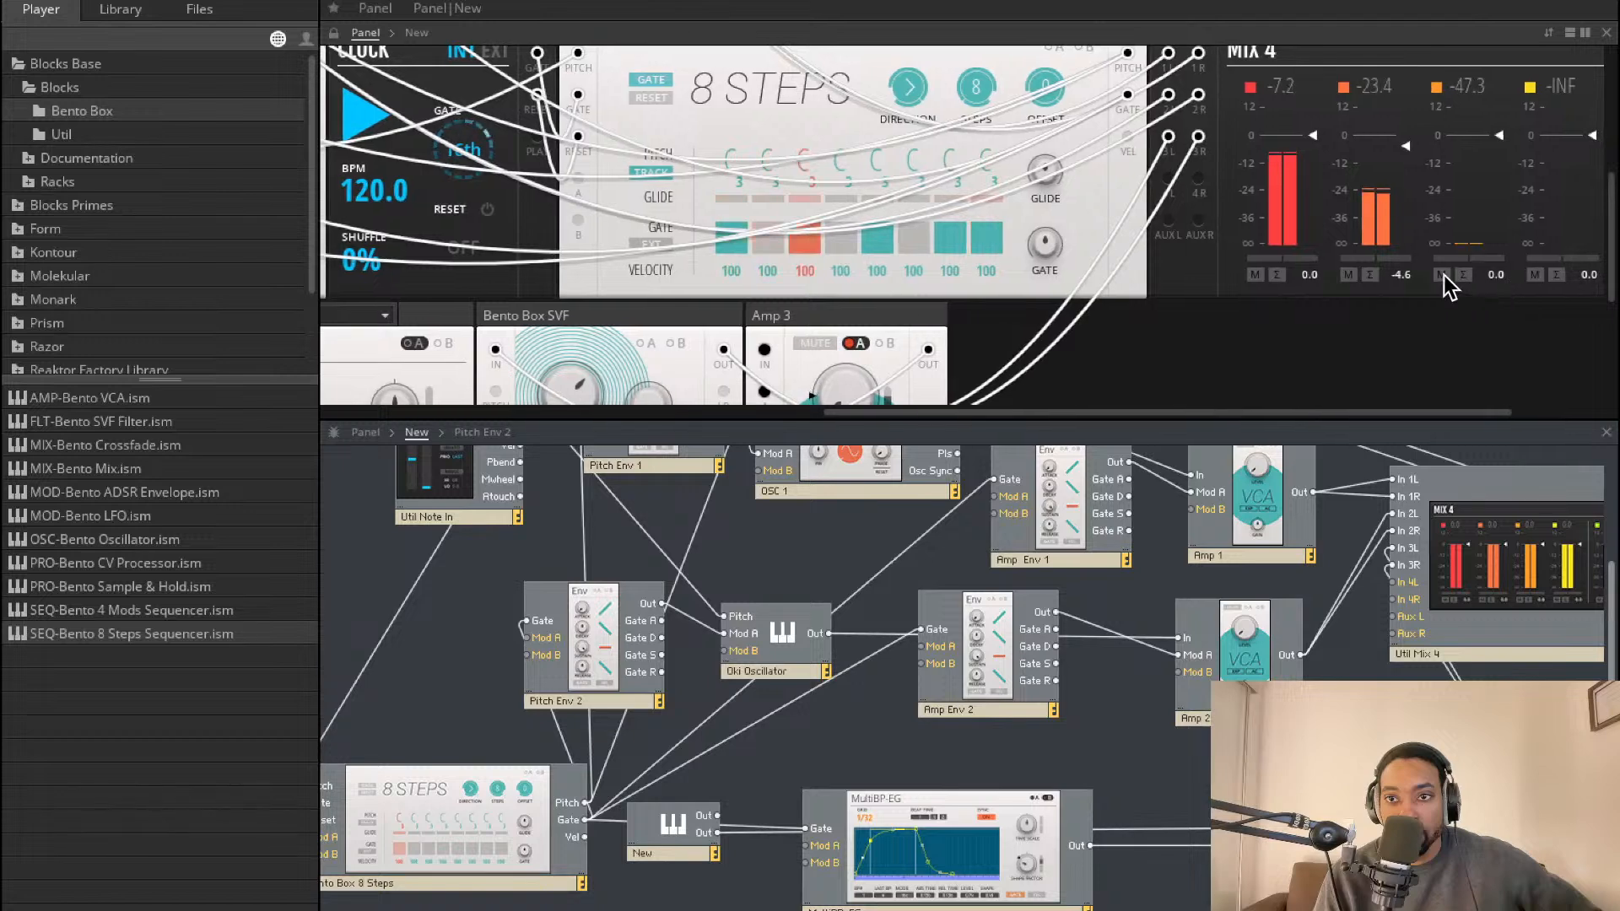
pyautogui.click(1346, 275)
pyautogui.click(1255, 275)
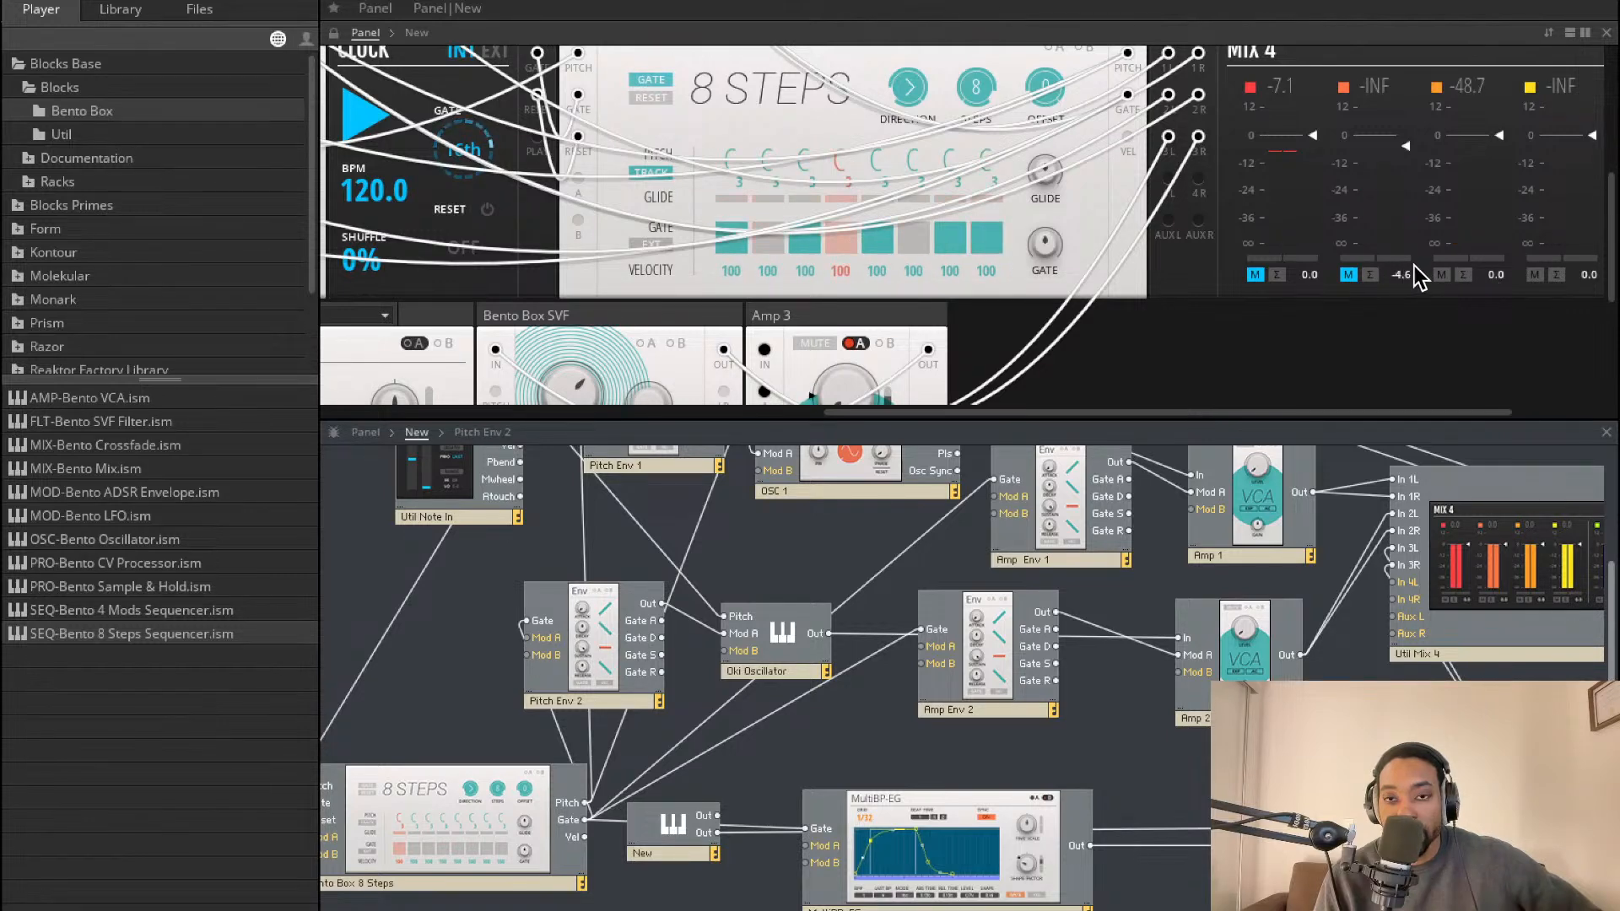
# Toggle the mutes of Mix 4's first two channels to compare the layers, leaving channel 1 muted and channel 2 unmuted
pyautogui.click(1349, 276)
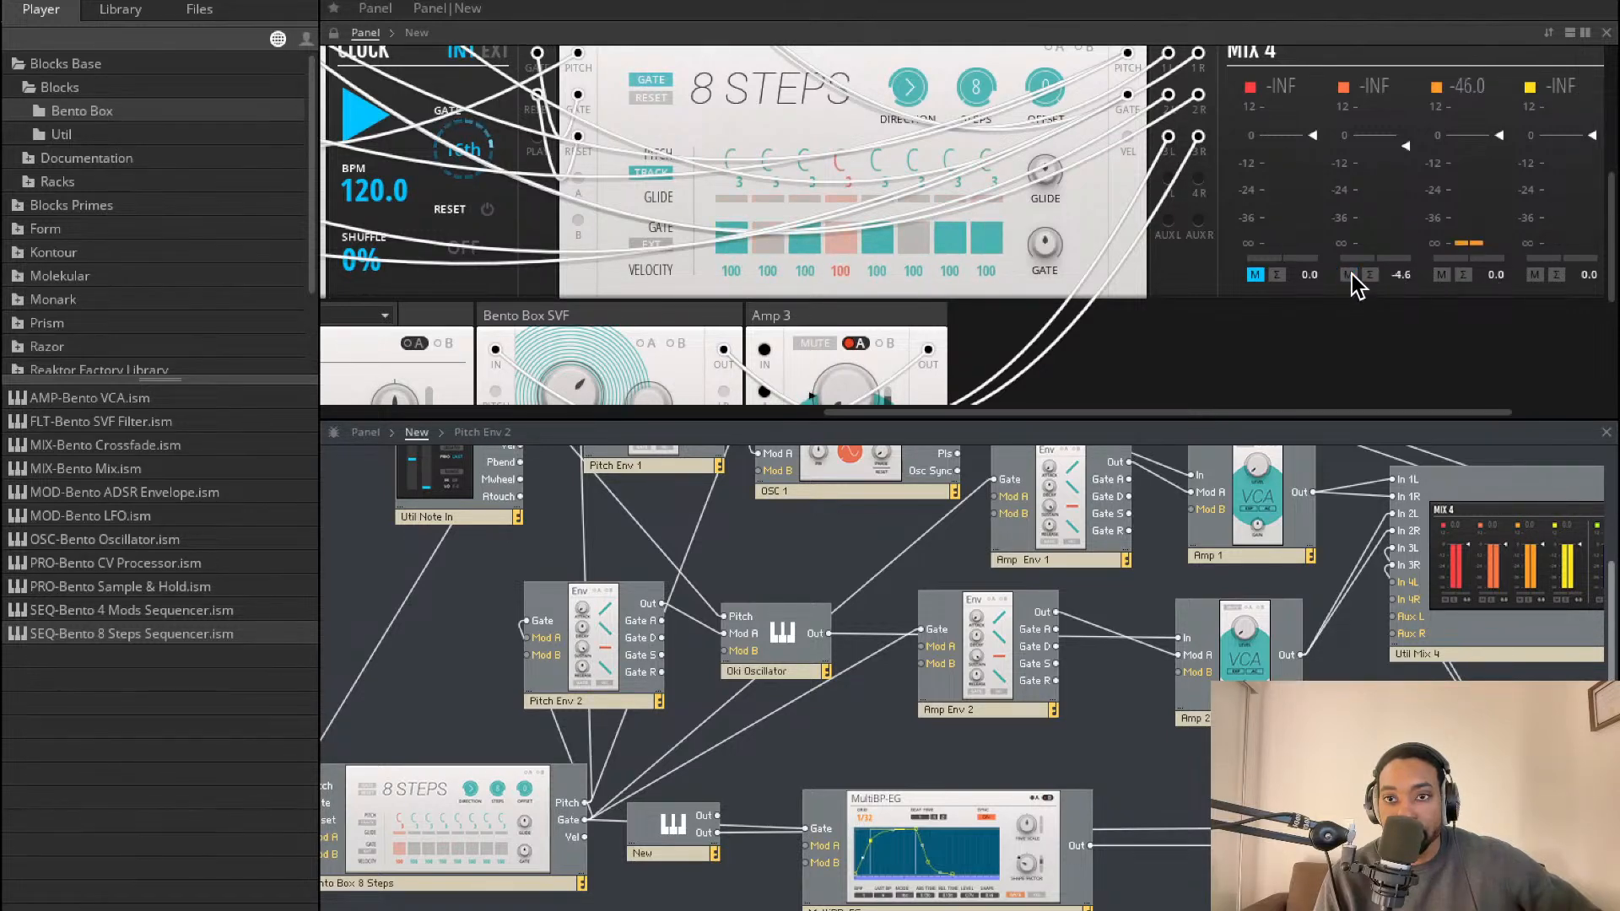
pyautogui.click(1255, 276)
pyautogui.click(1255, 276)
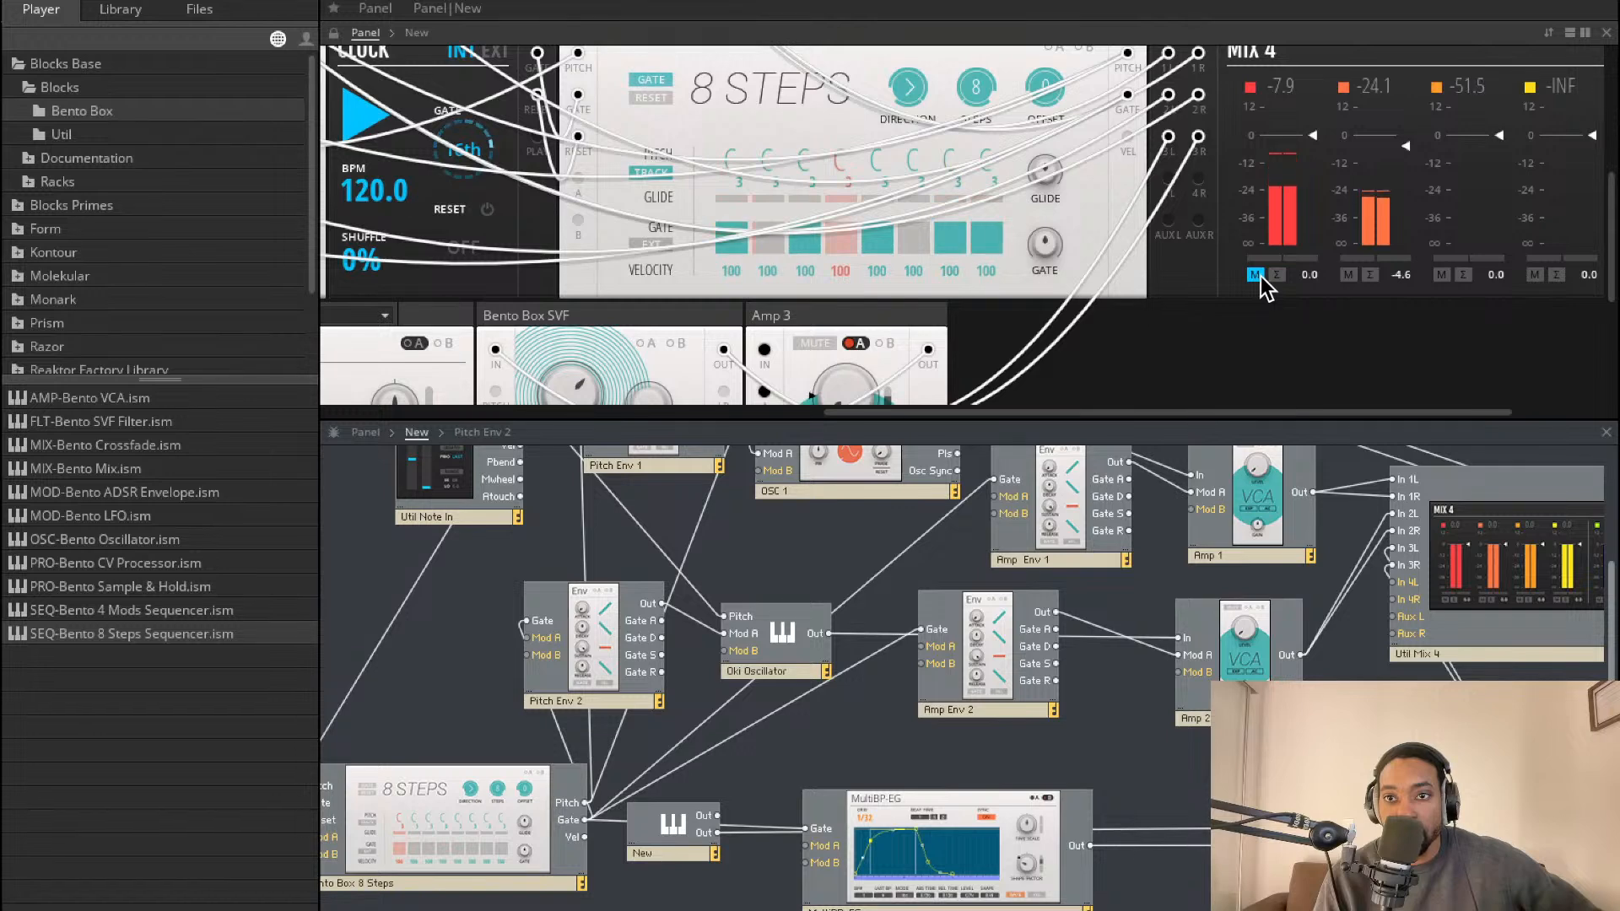
pyautogui.click(1349, 276)
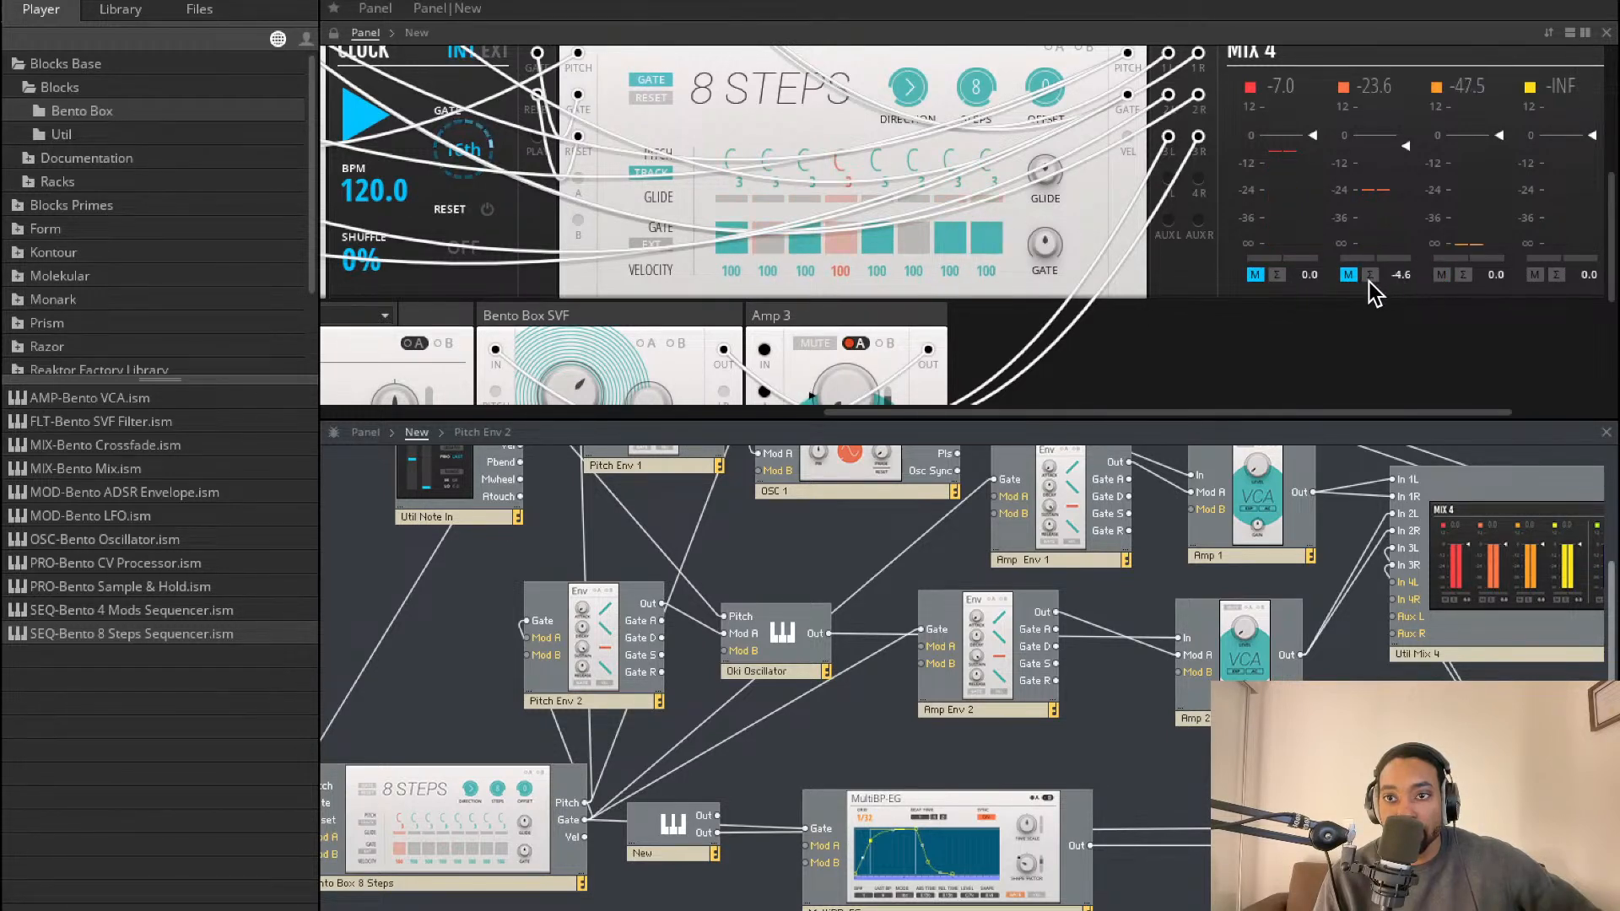
pyautogui.click(1354, 278)
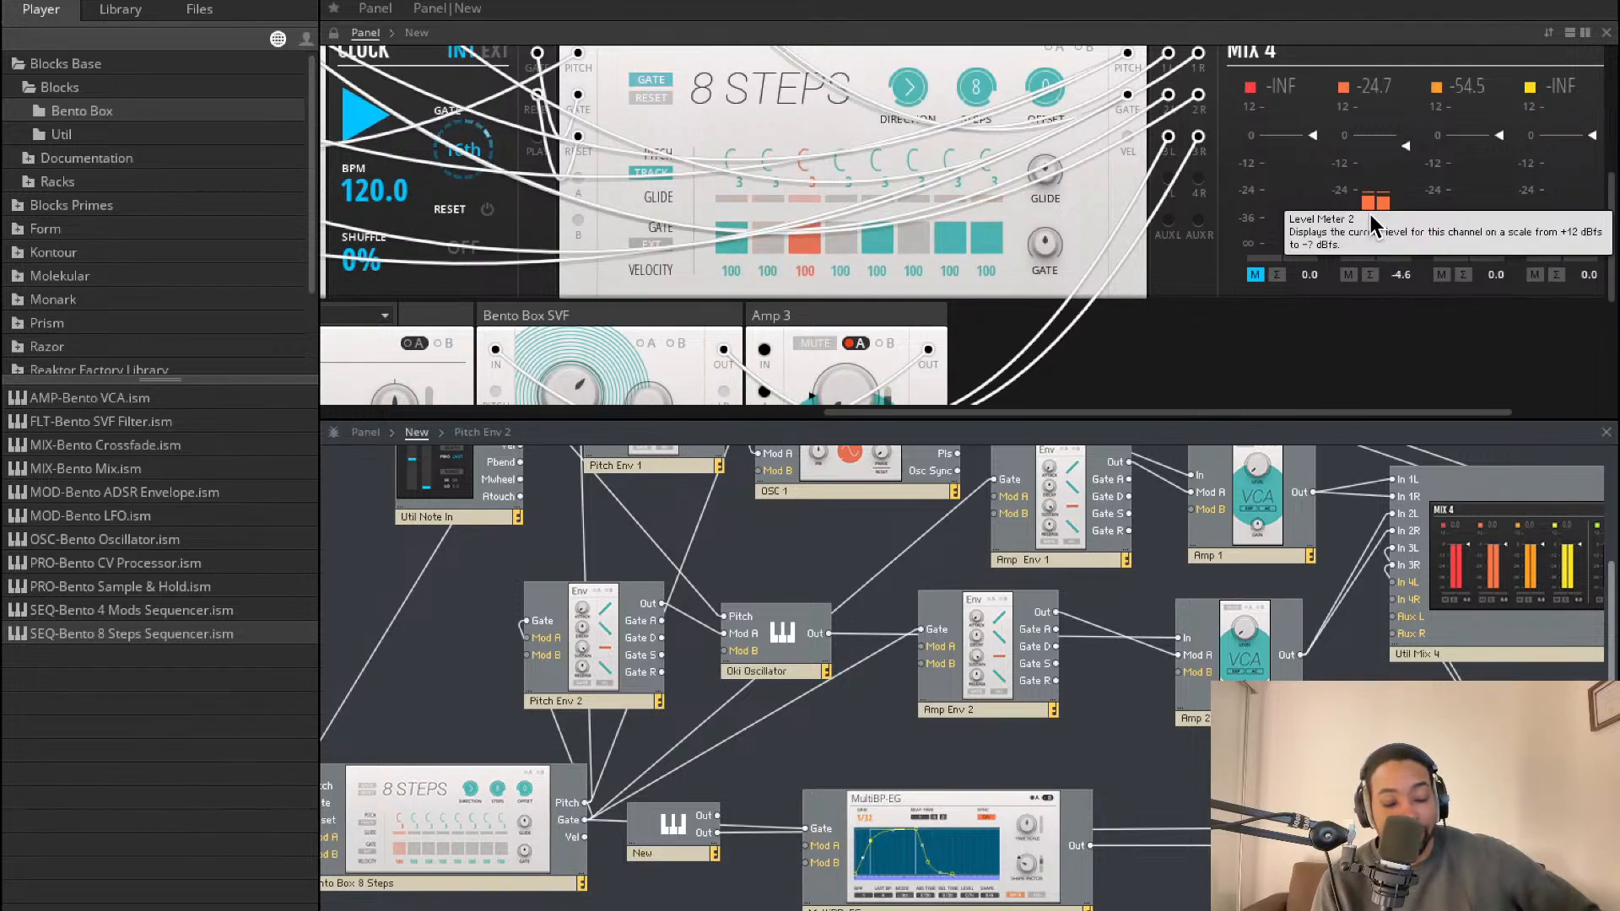
# Unmute Mix 4's first channel to hear all three layers together
pyautogui.click(1254, 273)
# Review the three layers' oscillators, envelopes and amps, the NoiseNoise and MultiBP-EG blocks, and the clock and 8 Steps sequencer while the pattern plays
pyautogui.hscroll(-10, 1025, 211)
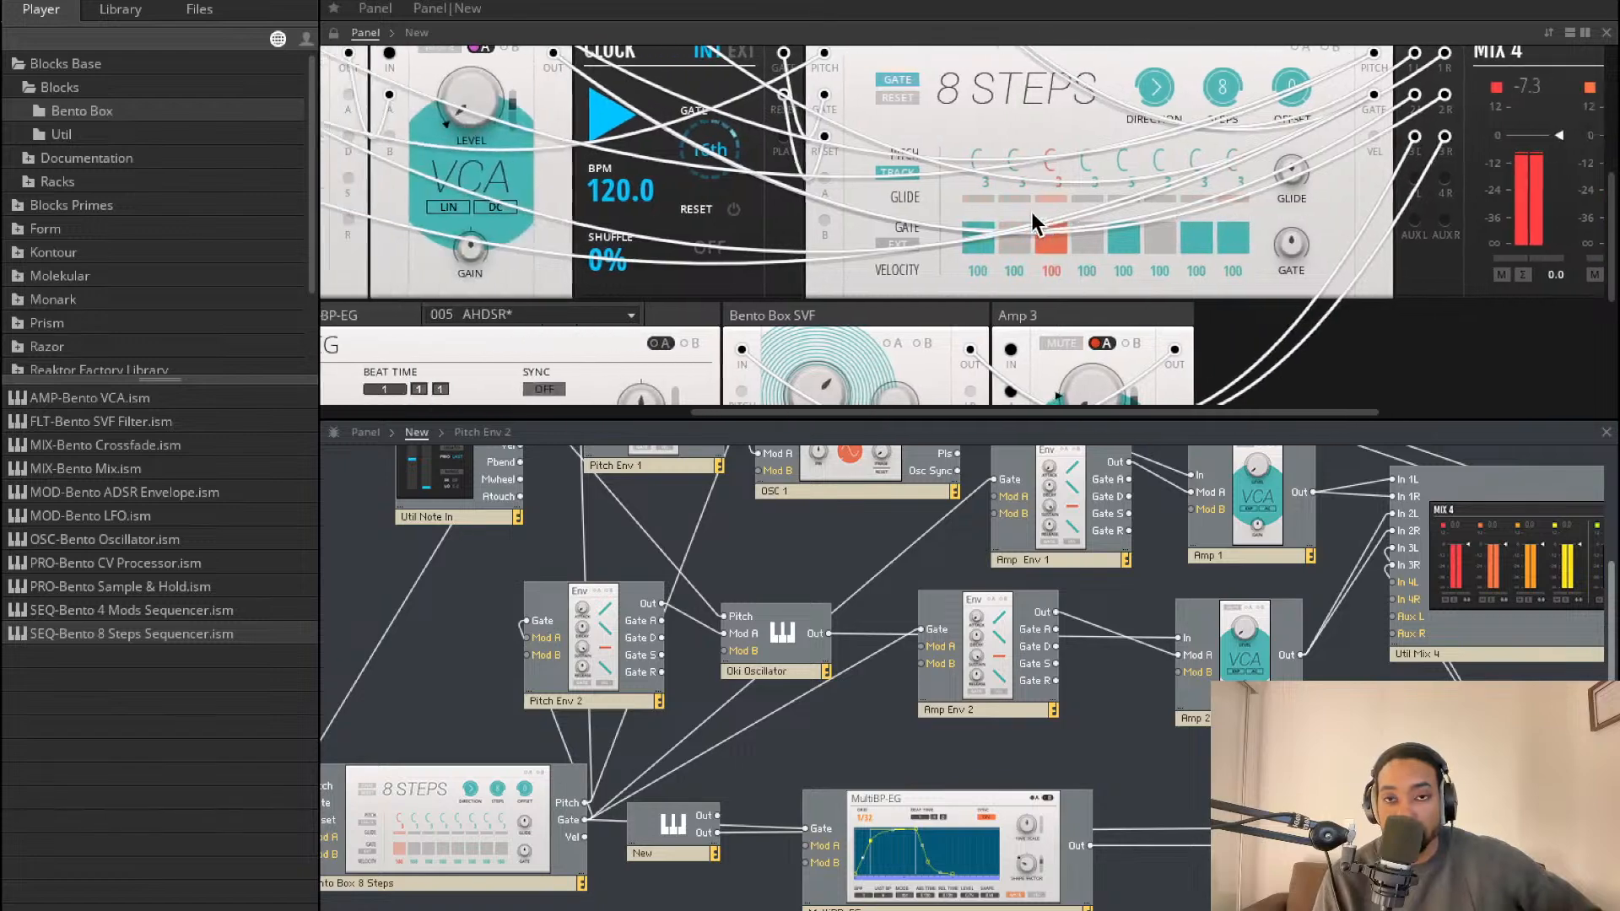
pyautogui.scroll(5, 1108, 224)
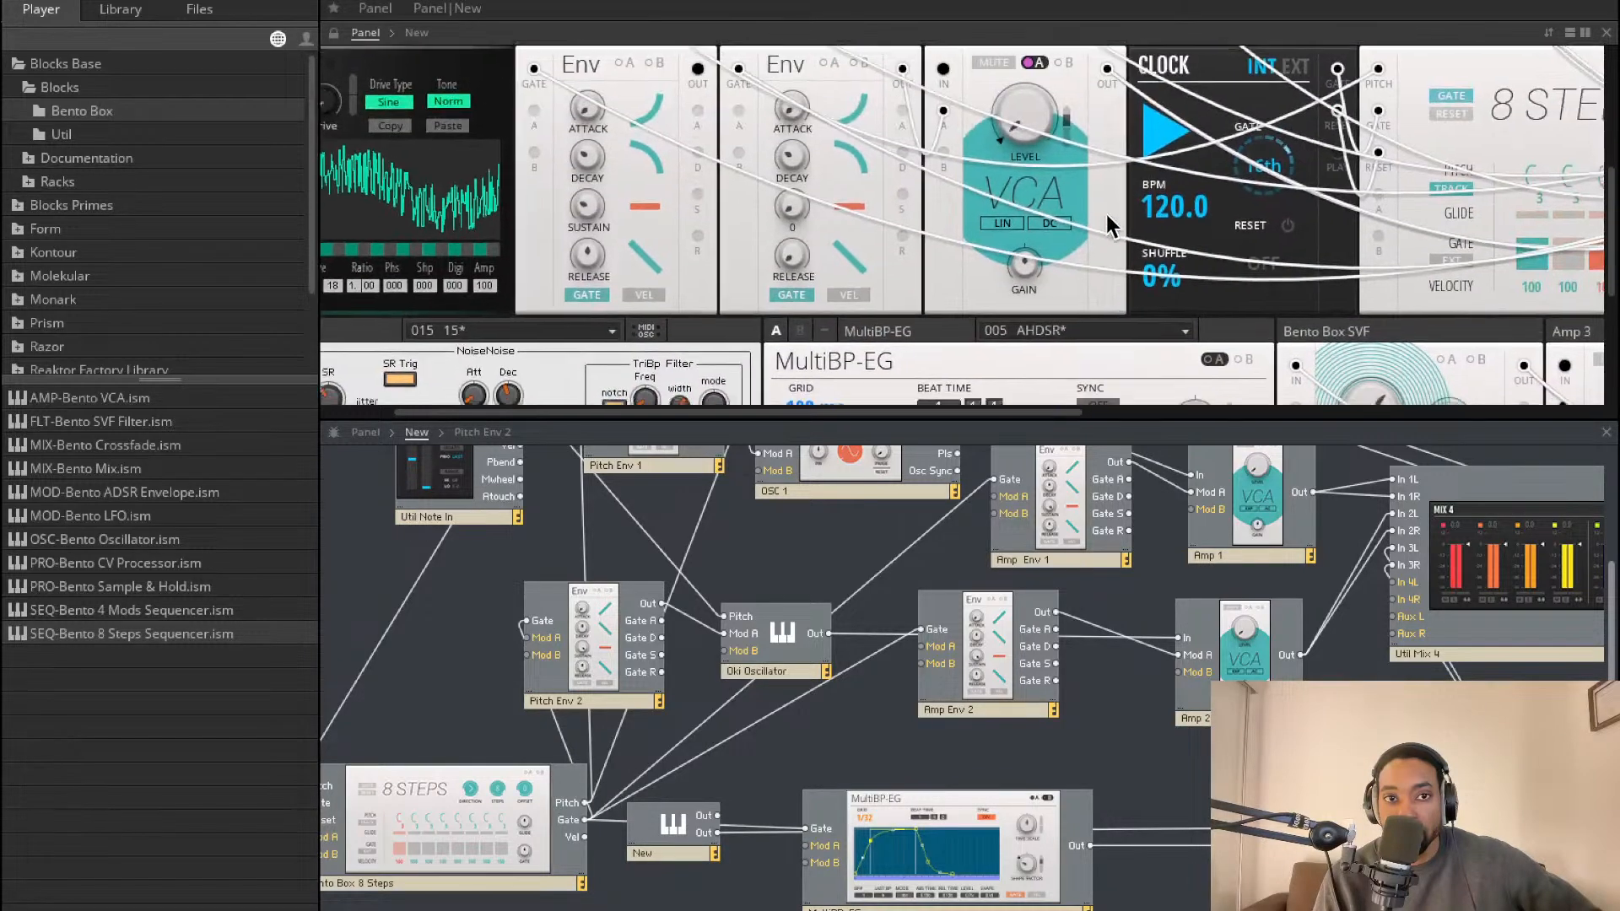
pyautogui.scroll(-8, 1105, 215)
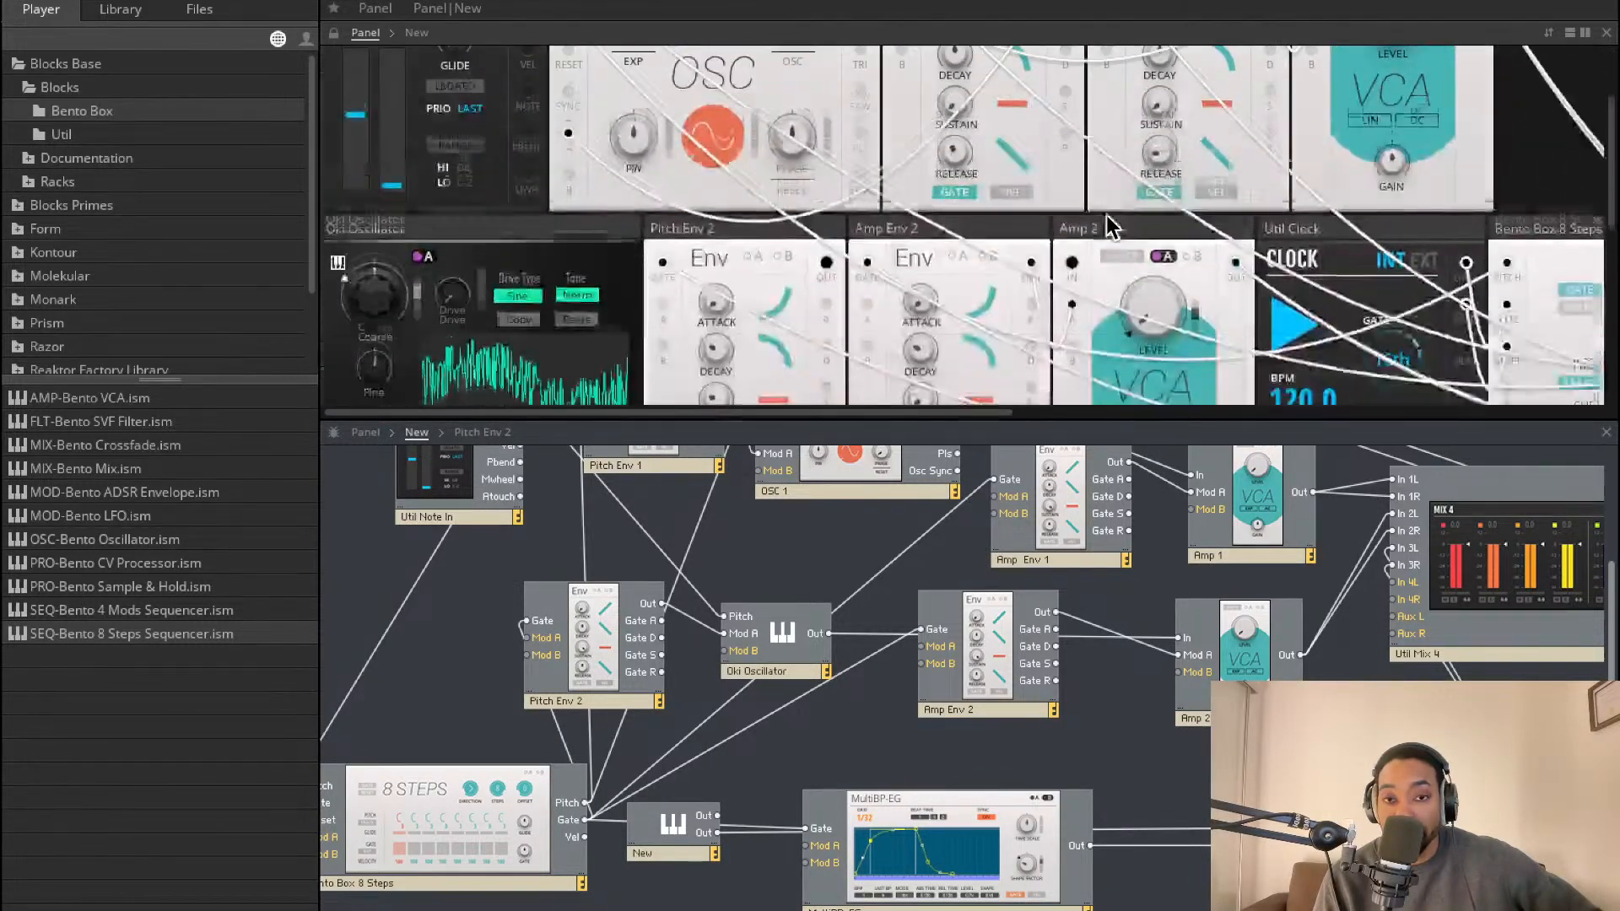
pyautogui.scroll(8, 1106, 215)
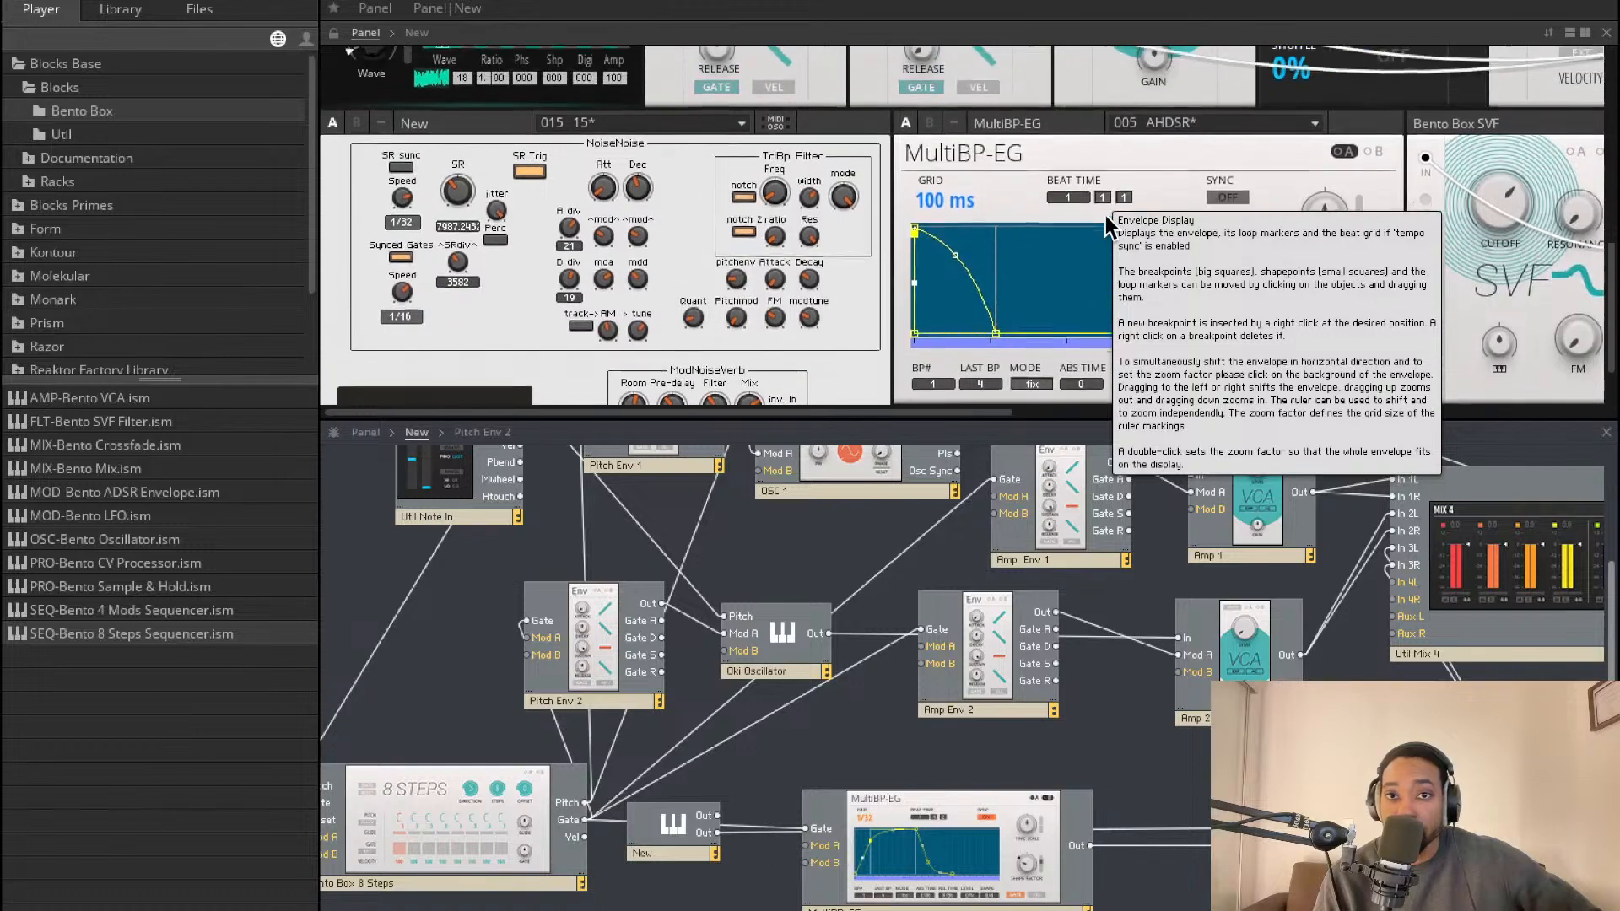
pyautogui.scroll(3, 1131, 196)
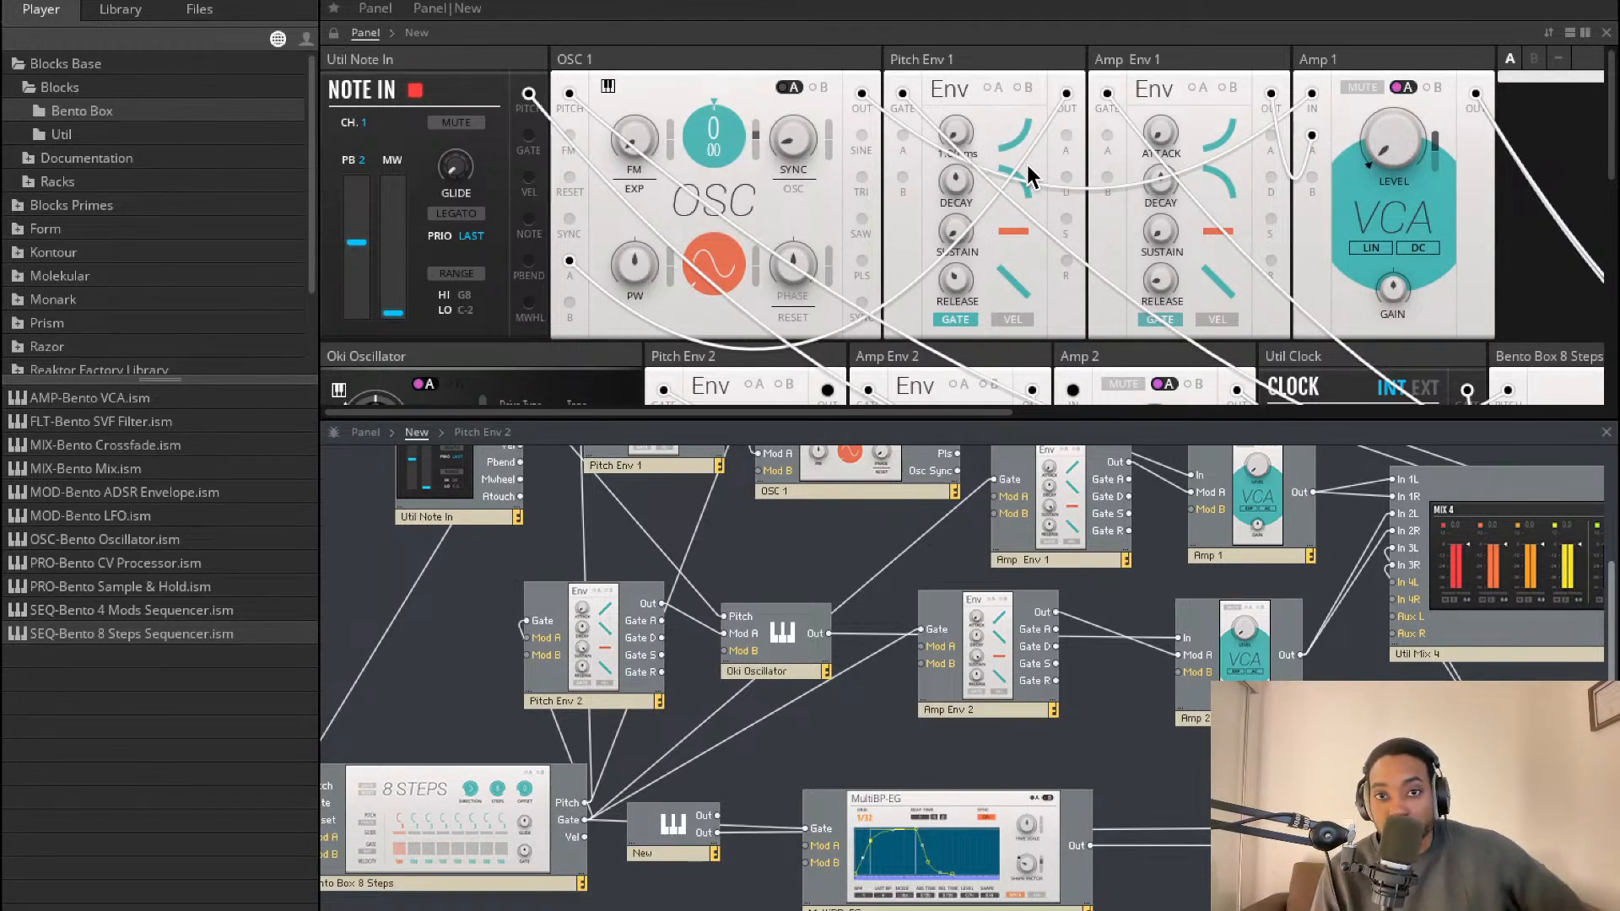
pyautogui.scroll(-5, 1101, 125)
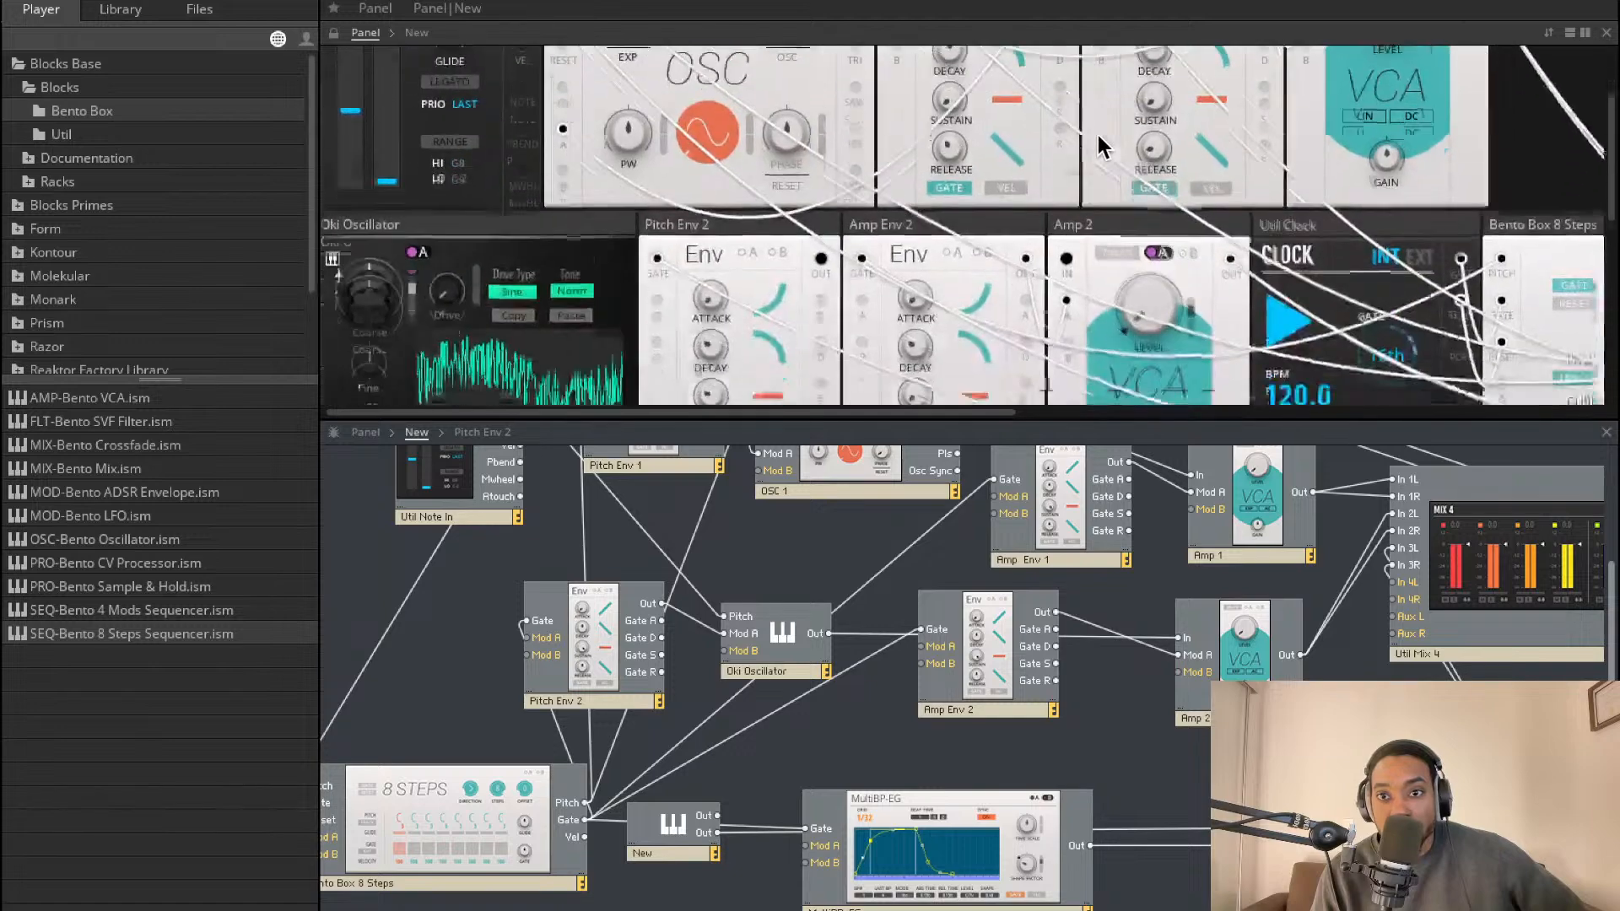
pyautogui.hscroll(2, 1112, 150)
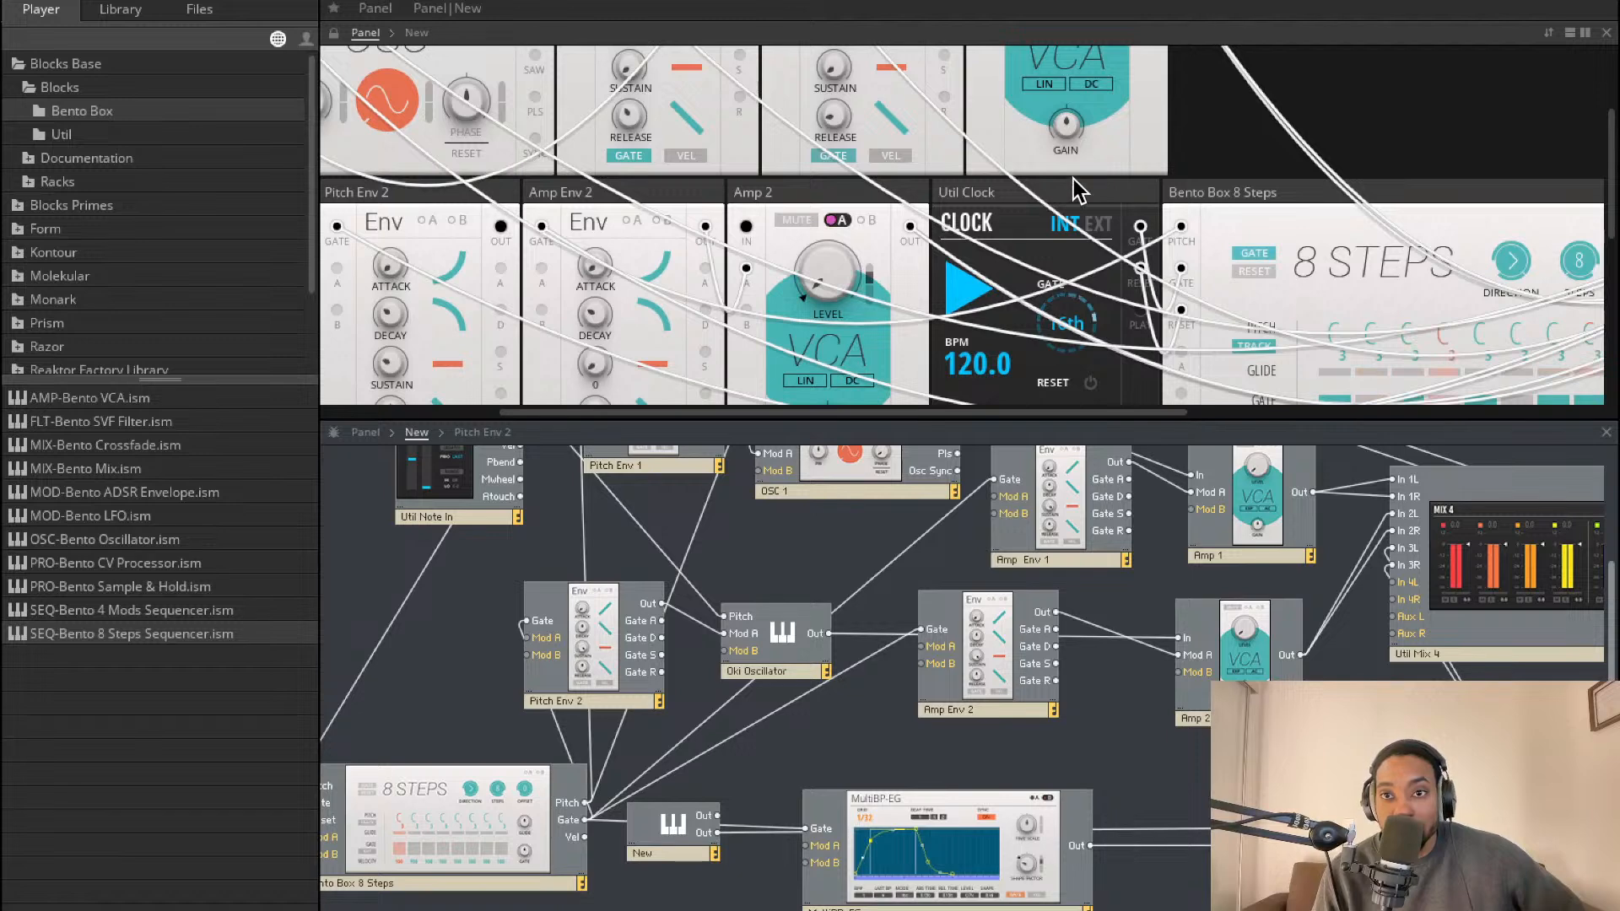
pyautogui.scroll(-2, 1078, 190)
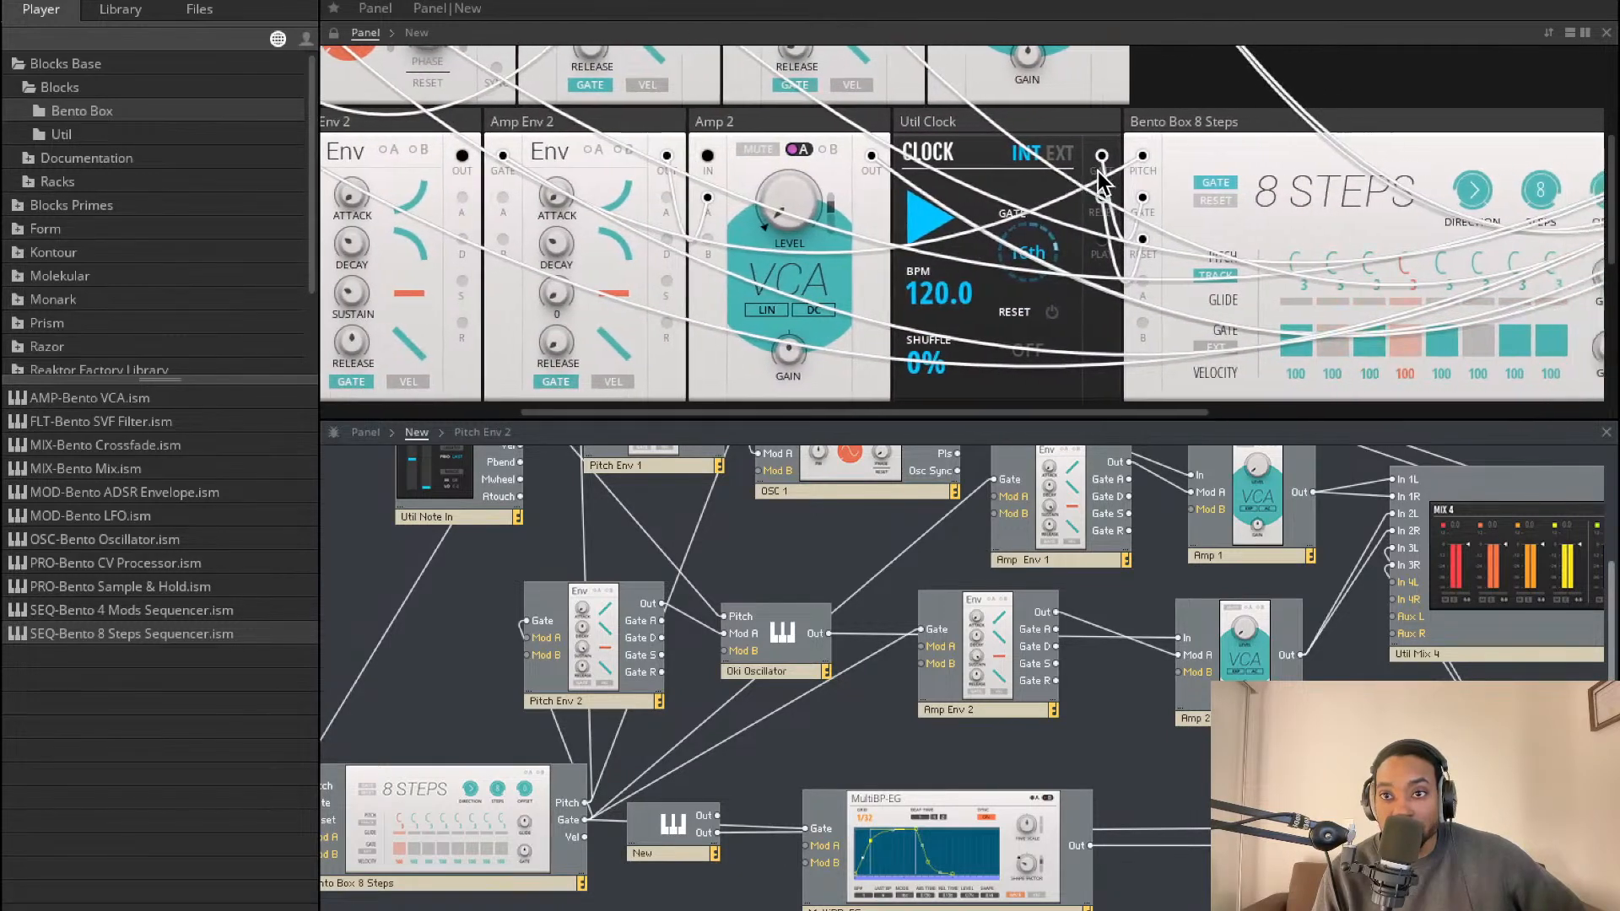
pyautogui.scroll(3, 1098, 171)
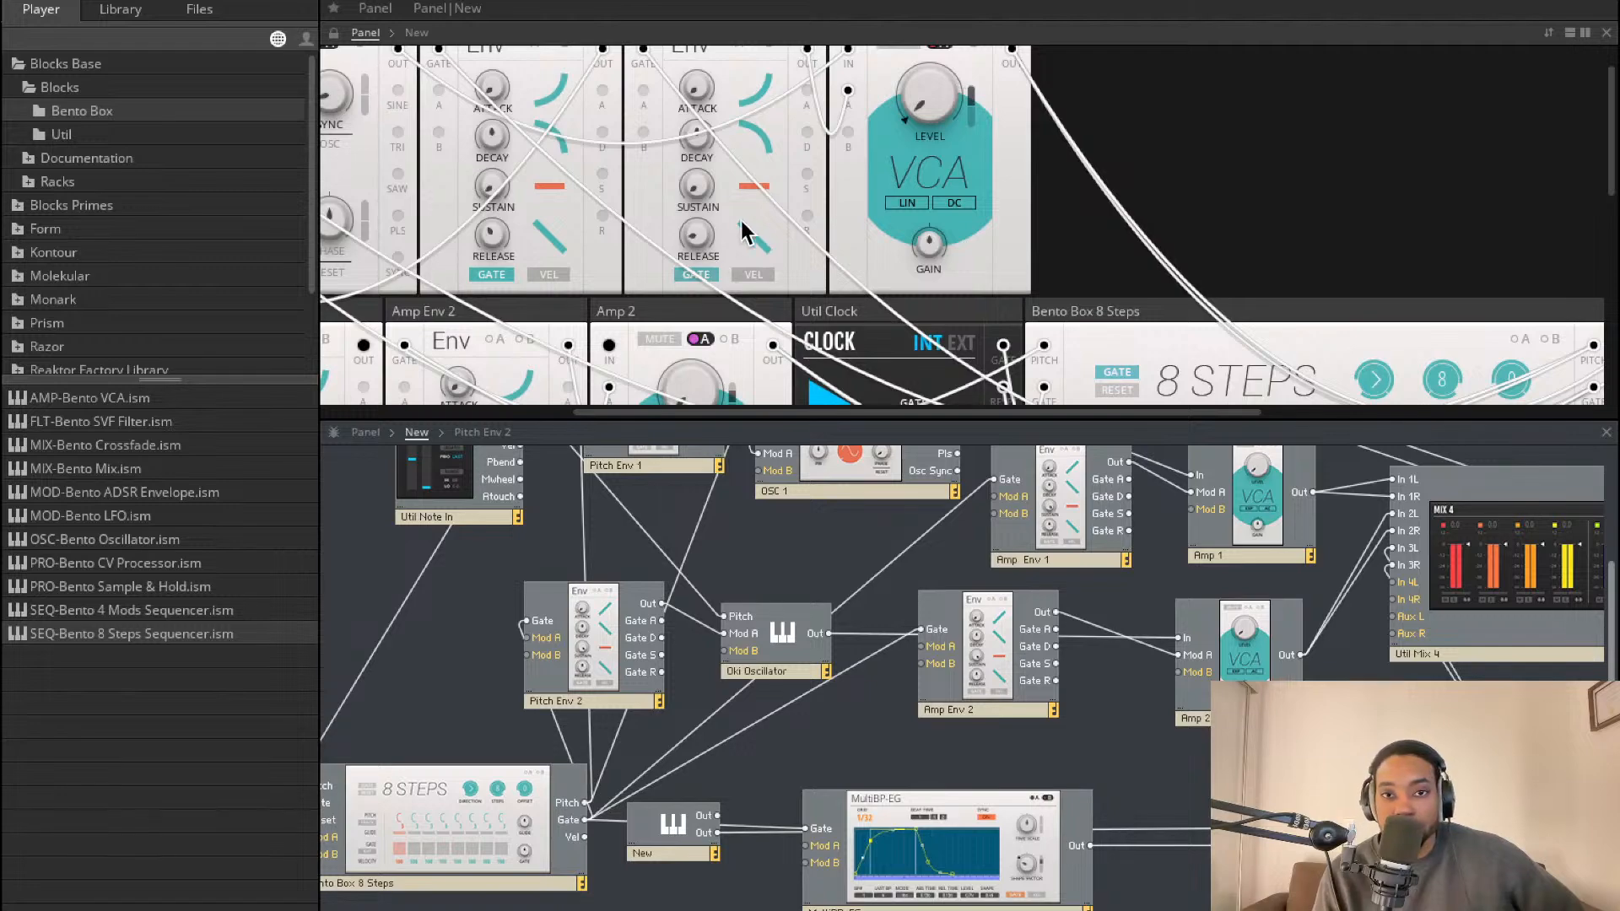
pyautogui.scroll(-5, 650, 182)
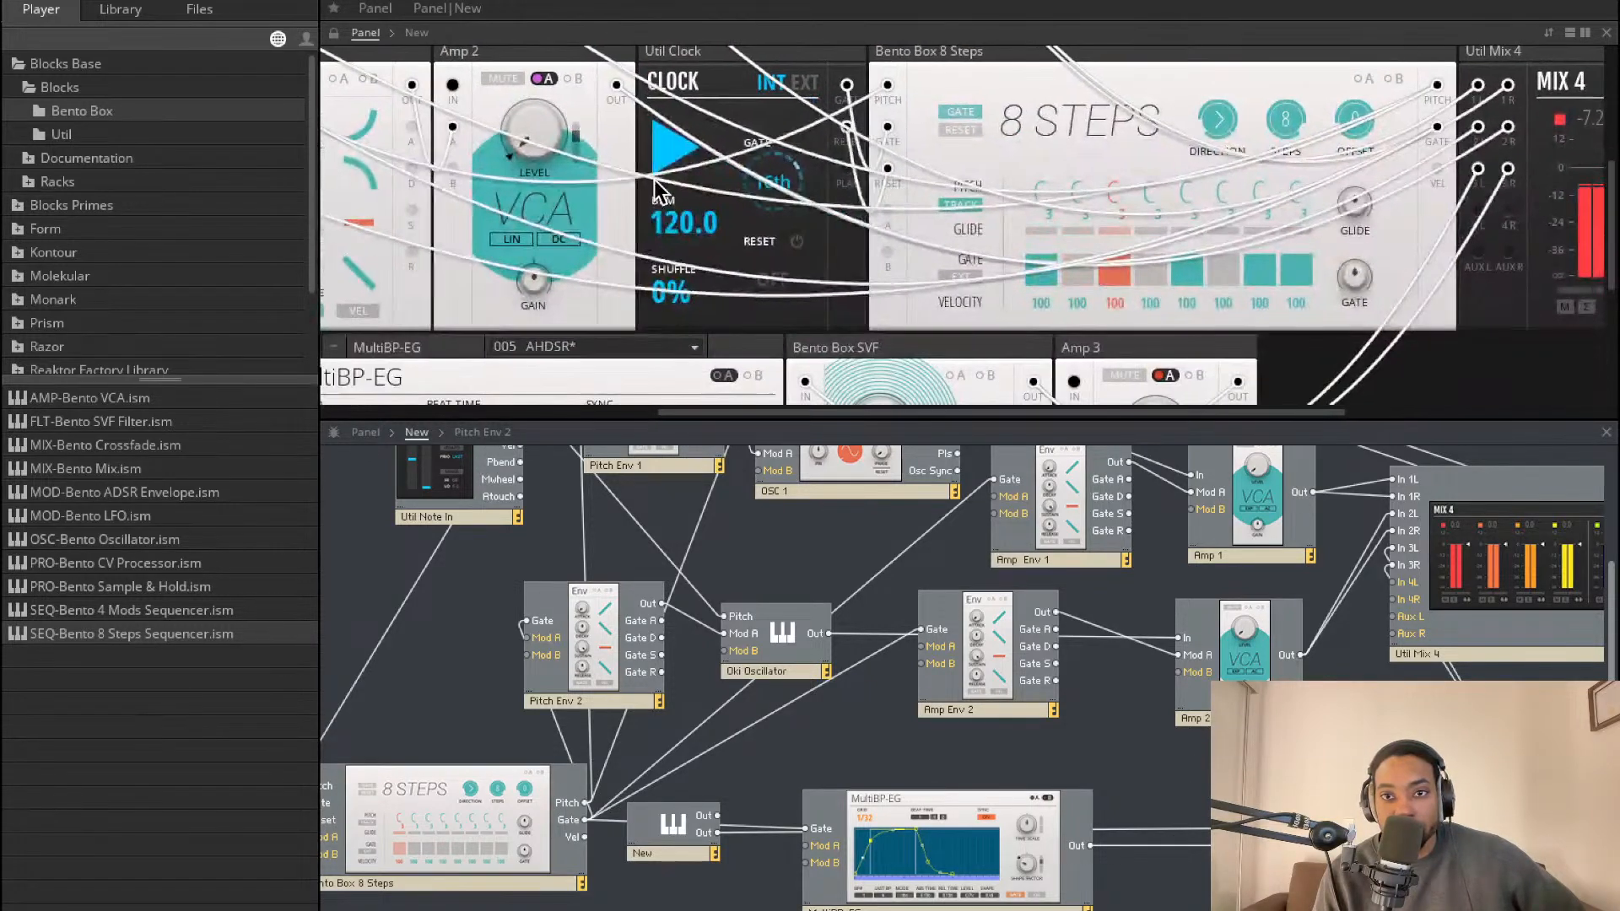
pyautogui.scroll(-2, 658, 193)
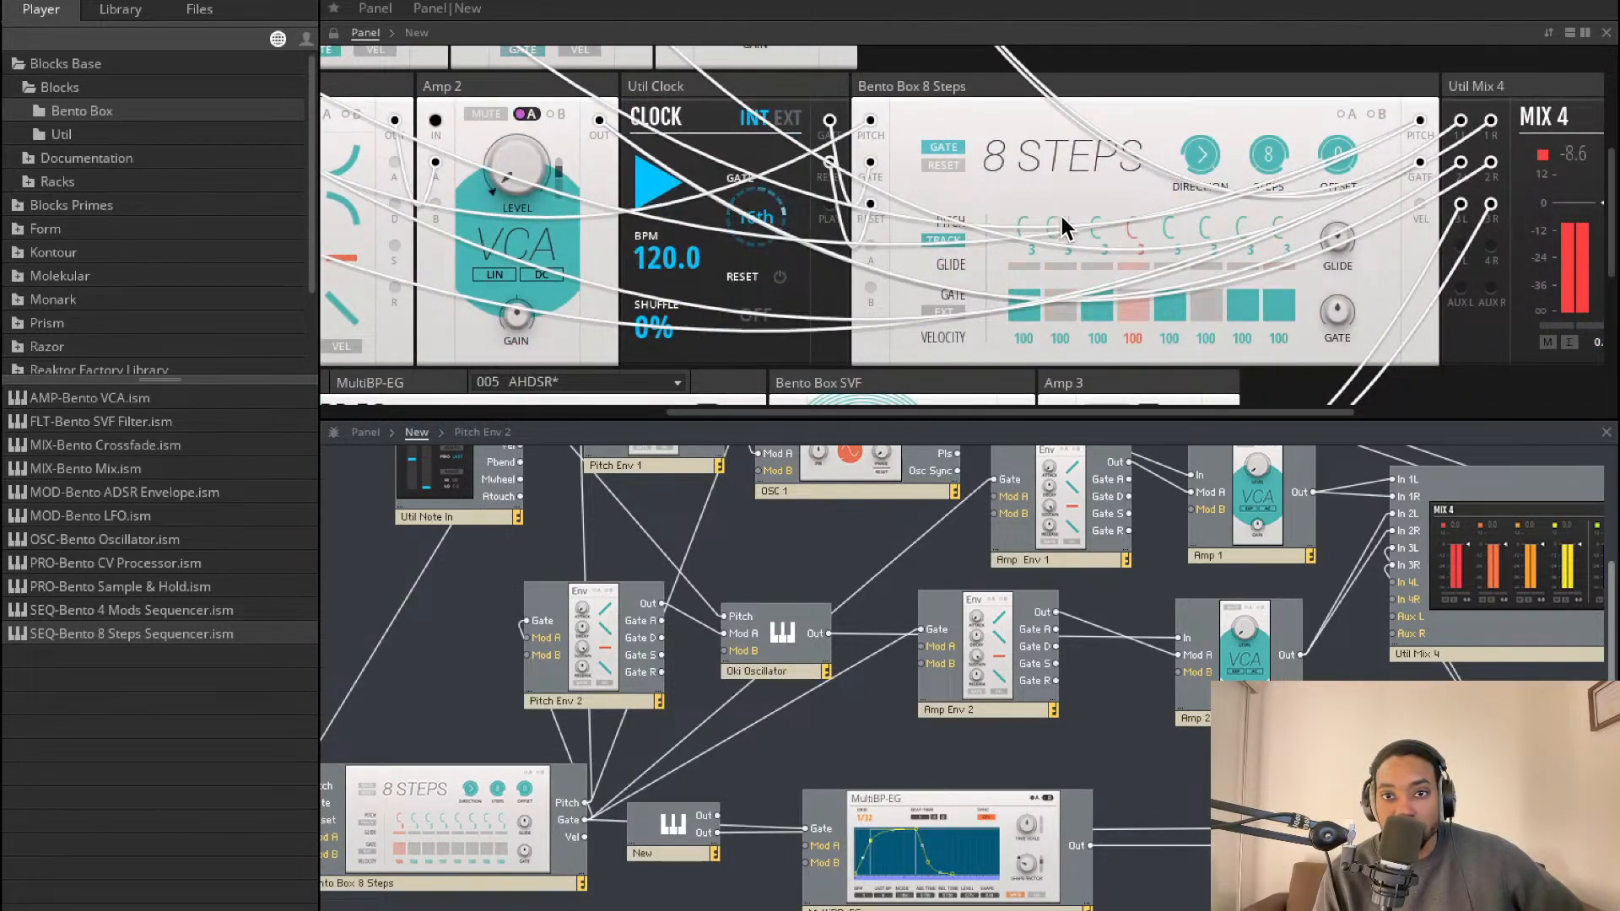